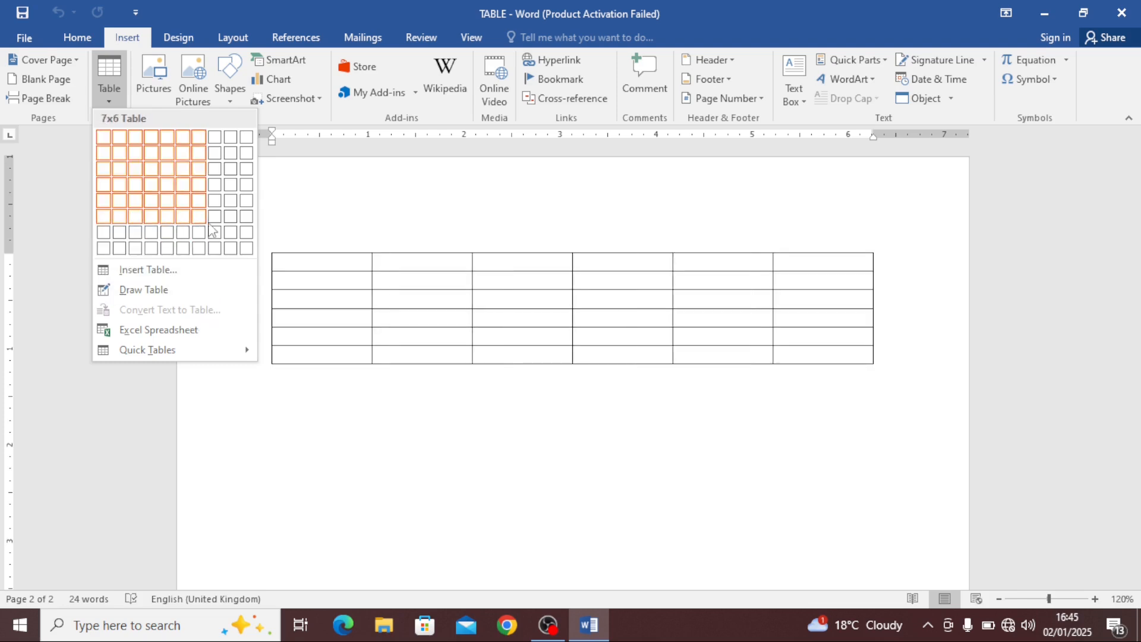
# Insert a new table with 6 columns and 4 rows
pyautogui.click(414, 294)
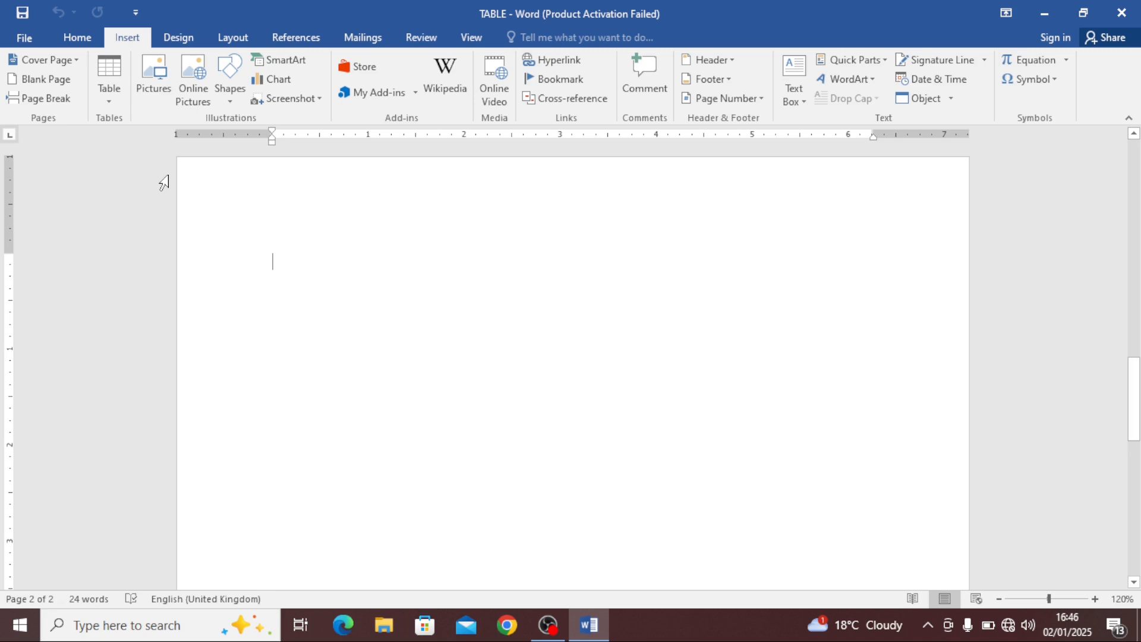
pyautogui.click(108, 102)
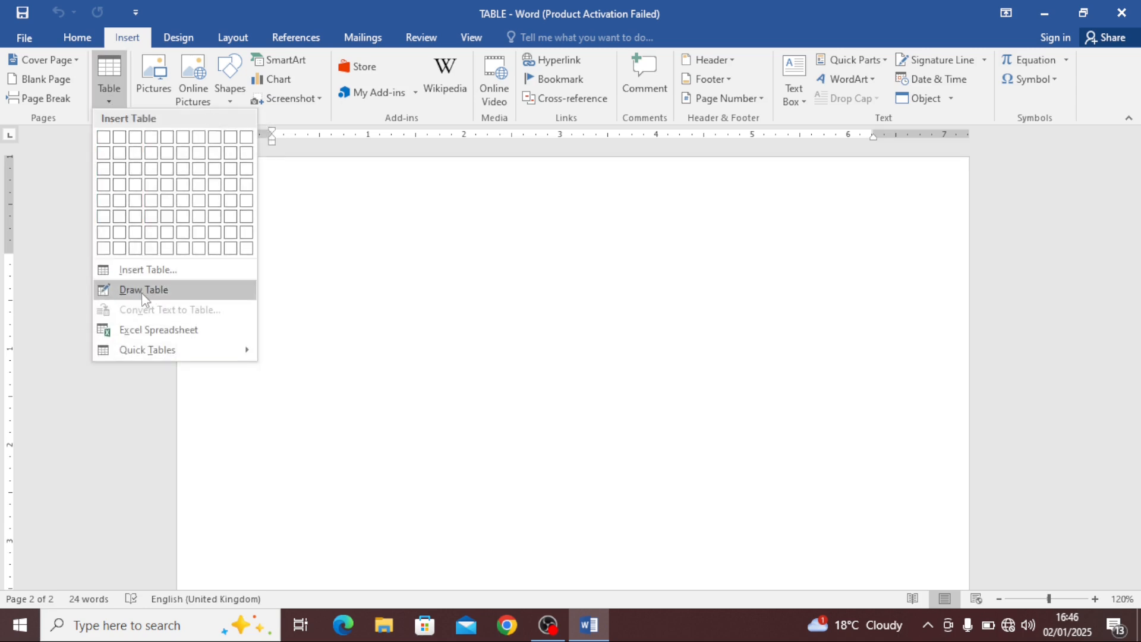
pyautogui.click(171, 273)
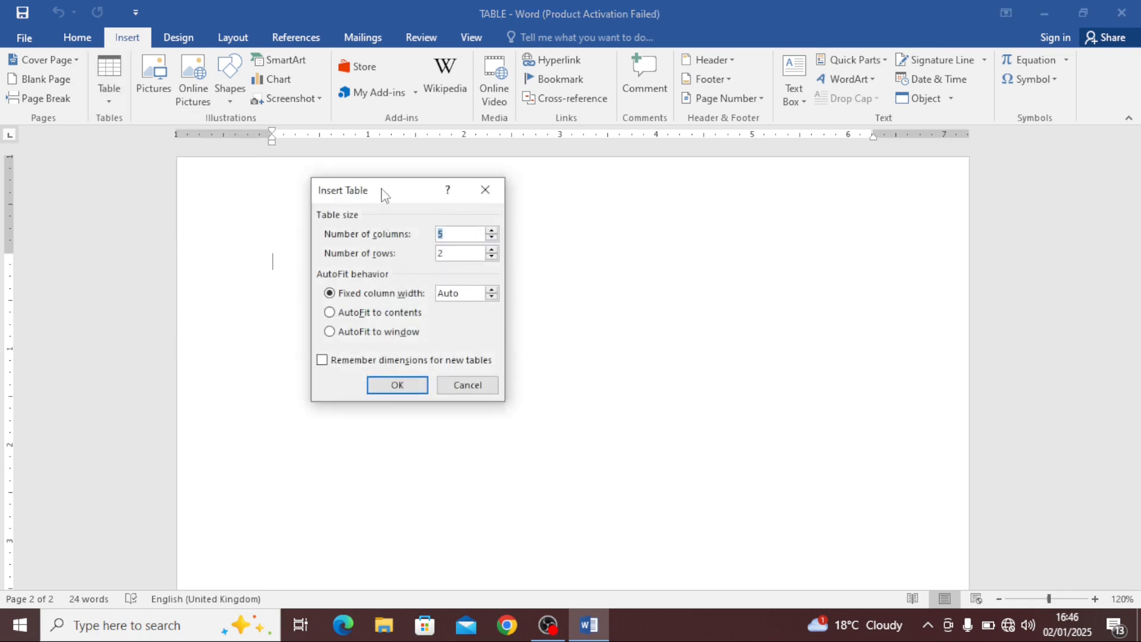
pyautogui.moveTo(385, 189); pyautogui.dragTo(389, 189)
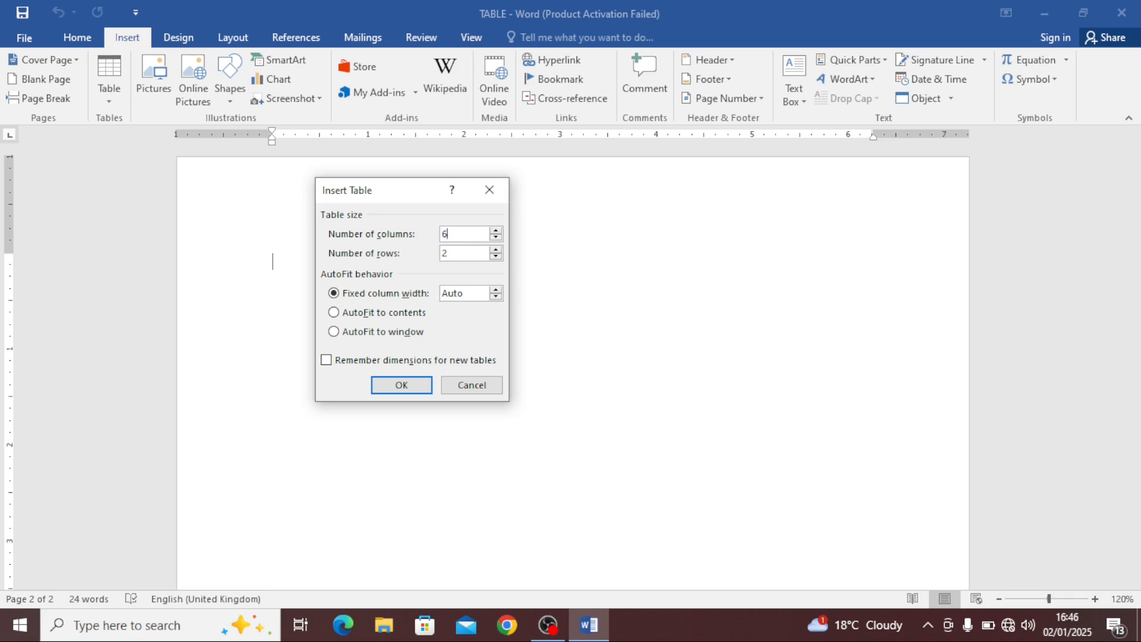
pyautogui.moveTo(480, 260); pyautogui.dragTo(416, 249)
pyautogui.write('4')
pyautogui.click(402, 386)
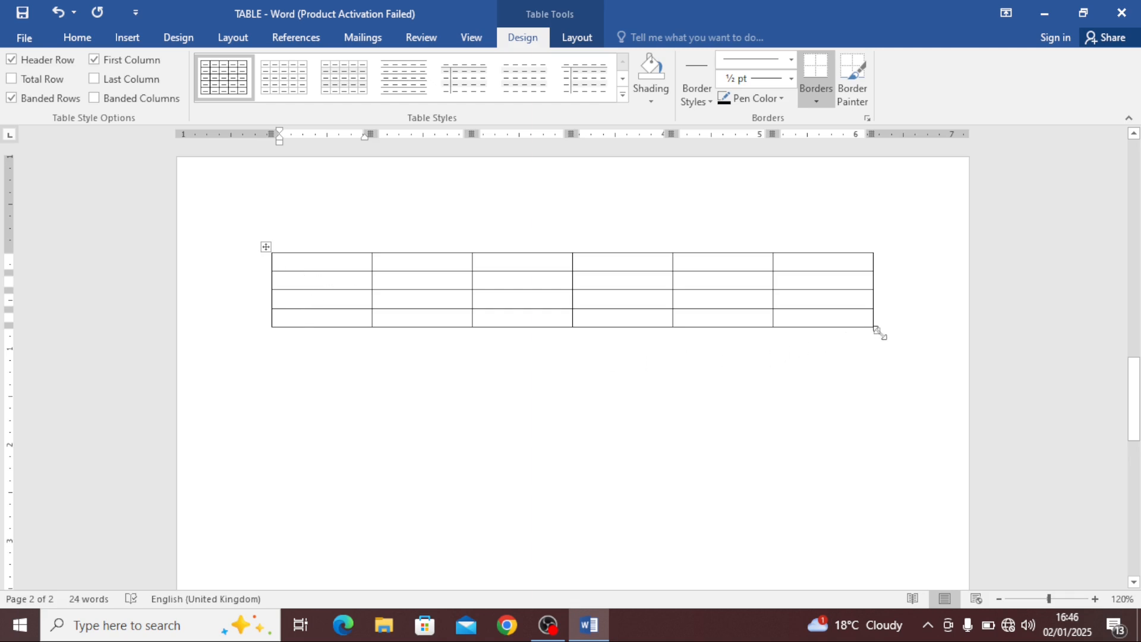
# Resize the table so its rows become taller, and select each of its six columns in turn
pyautogui.moveTo(879, 332); pyautogui.dragTo(866, 428)
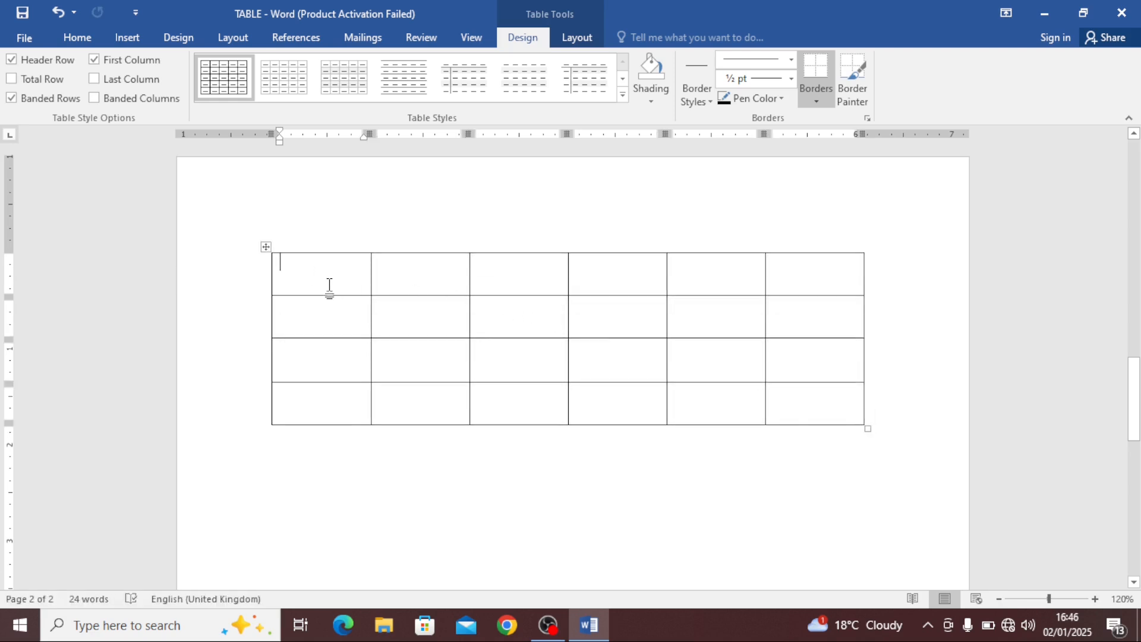
pyautogui.moveTo(323, 275); pyautogui.dragTo(308, 411)
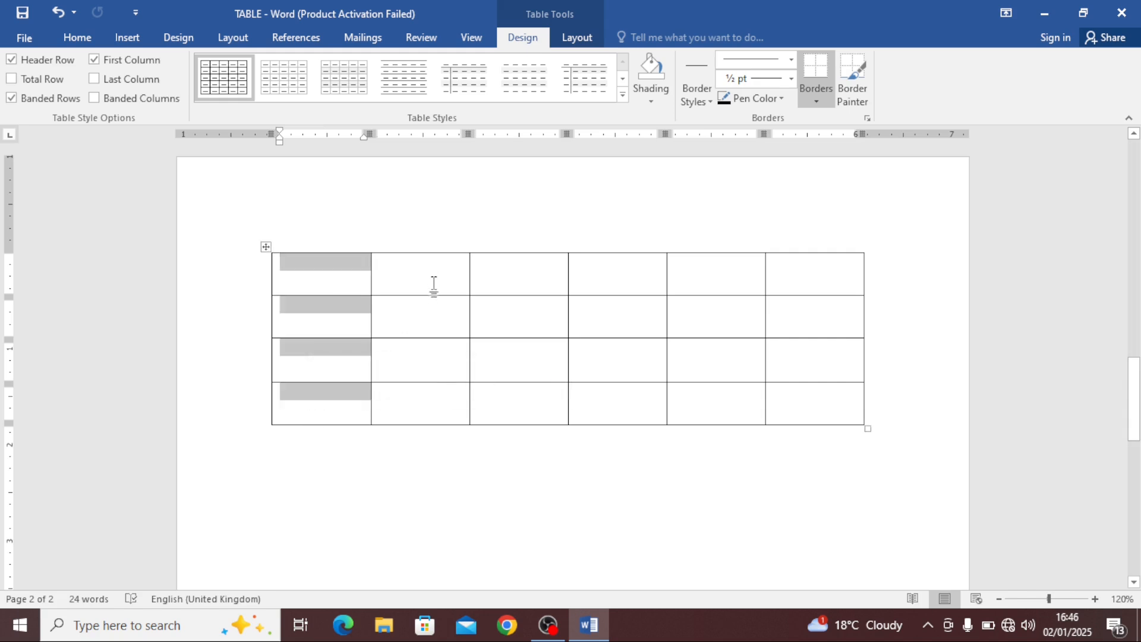
pyautogui.moveTo(433, 284); pyautogui.dragTo(420, 415)
pyautogui.moveTo(512, 288); pyautogui.dragTo(515, 408)
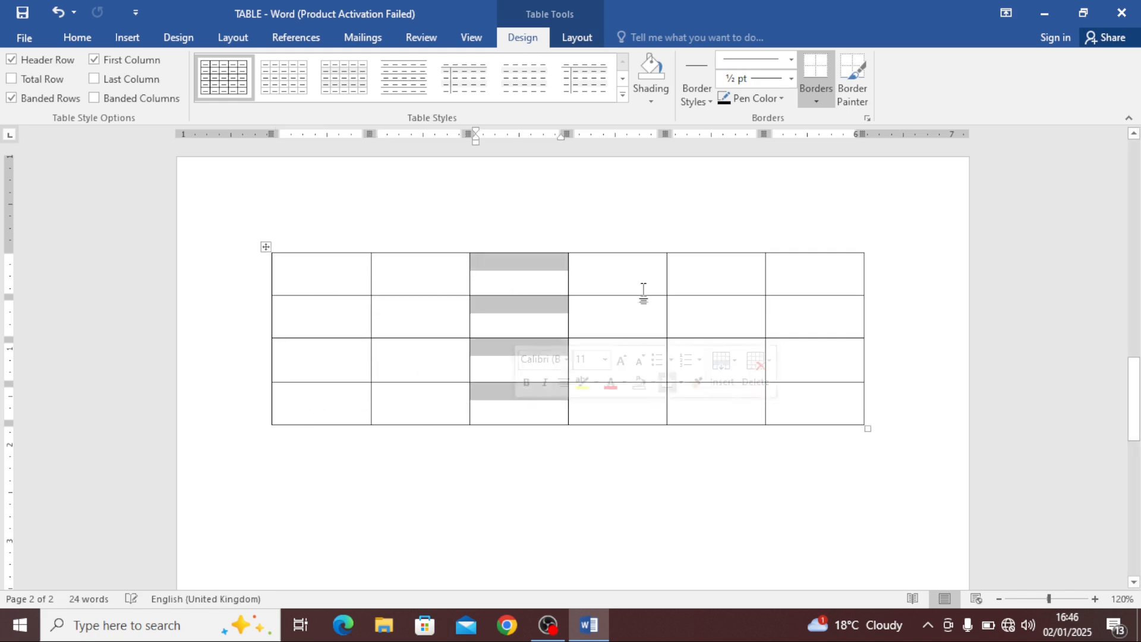
pyautogui.moveTo(643, 291); pyautogui.dragTo(639, 413)
pyautogui.moveTo(720, 267); pyautogui.dragTo(719, 419)
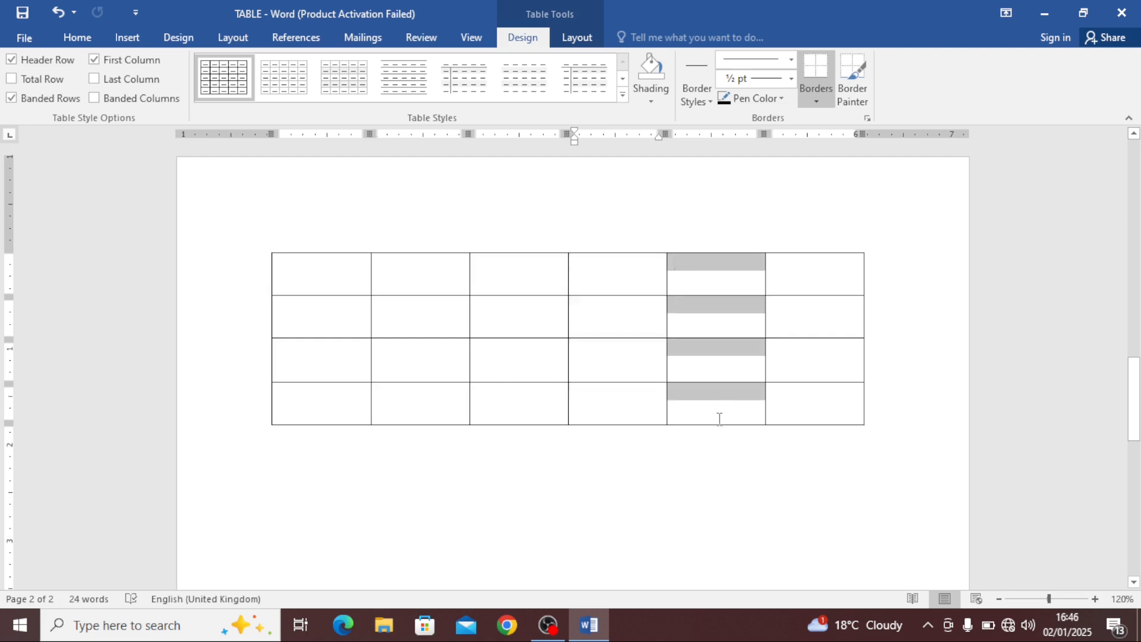
pyautogui.moveTo(814, 261); pyautogui.dragTo(810, 415)
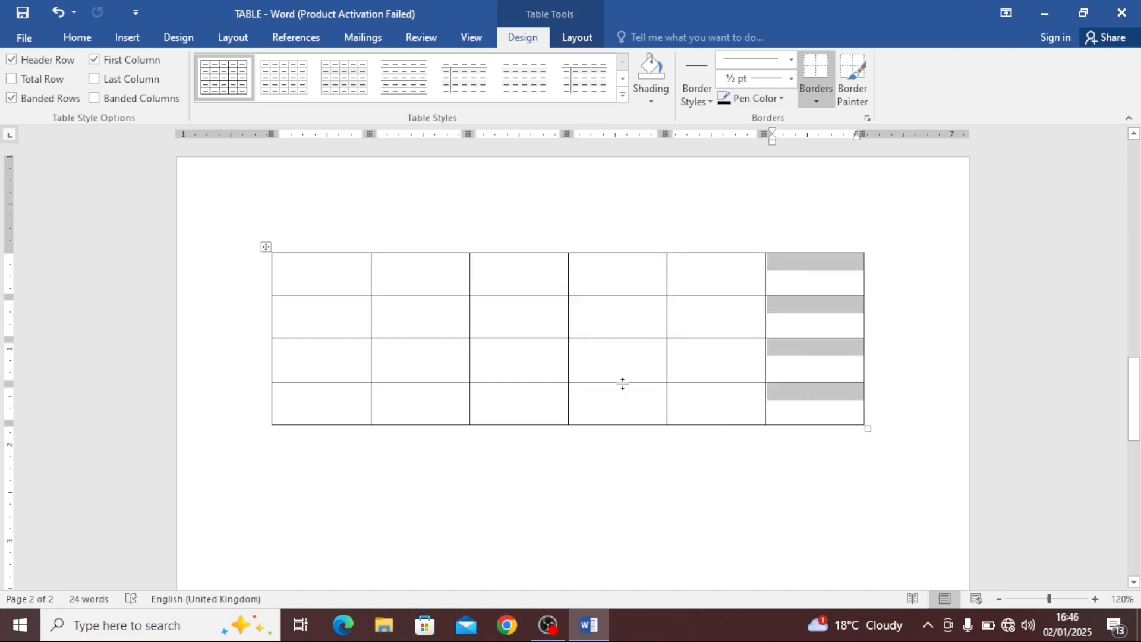
# Select the first four columns of the new table one after another
pyautogui.moveTo(328, 276); pyautogui.dragTo(323, 420)
pyautogui.moveTo(408, 288); pyautogui.dragTo(410, 415)
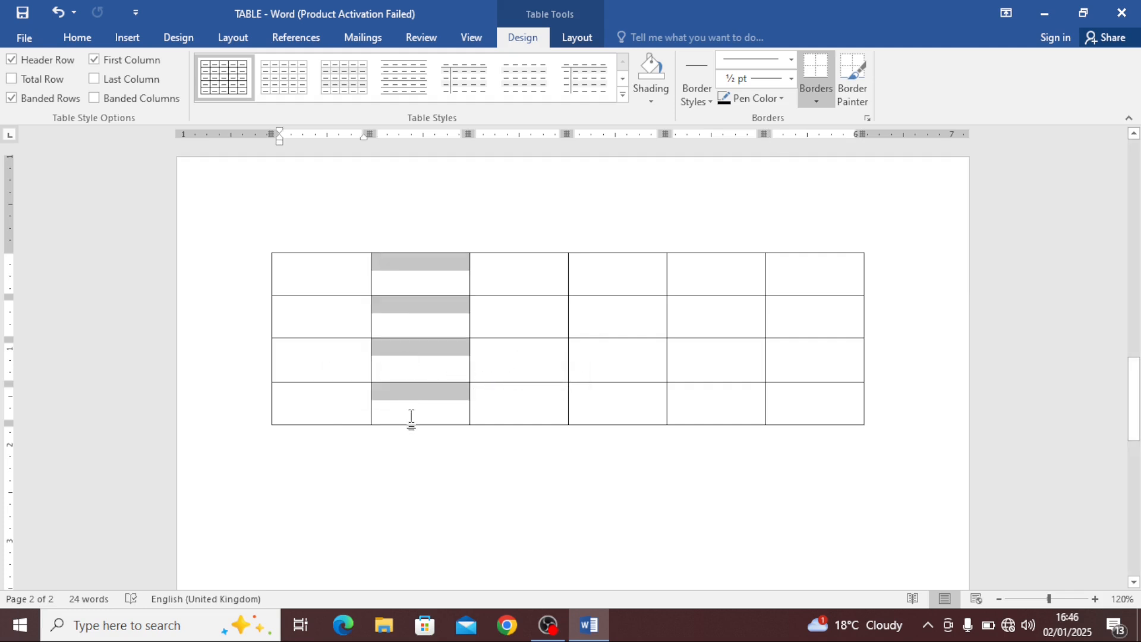
pyautogui.moveTo(493, 270); pyautogui.dragTo(500, 421)
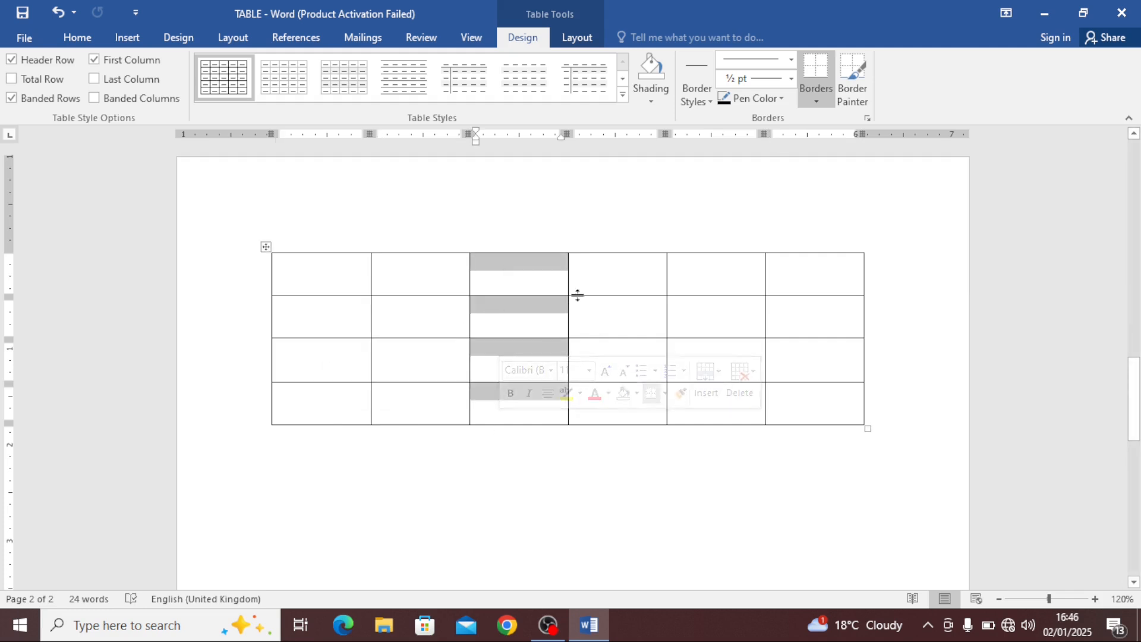
pyautogui.moveTo(575, 295); pyautogui.dragTo(609, 399)
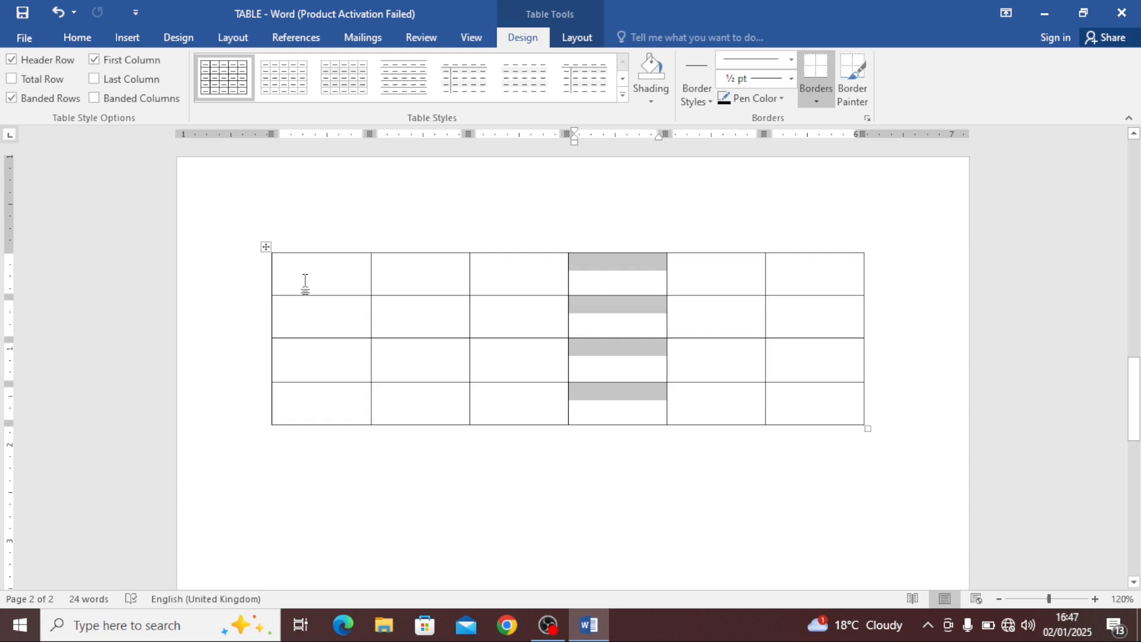
# Select each row of the new table in turn, then its first row and first column again
pyautogui.moveTo(303, 285); pyautogui.dragTo(772, 280)
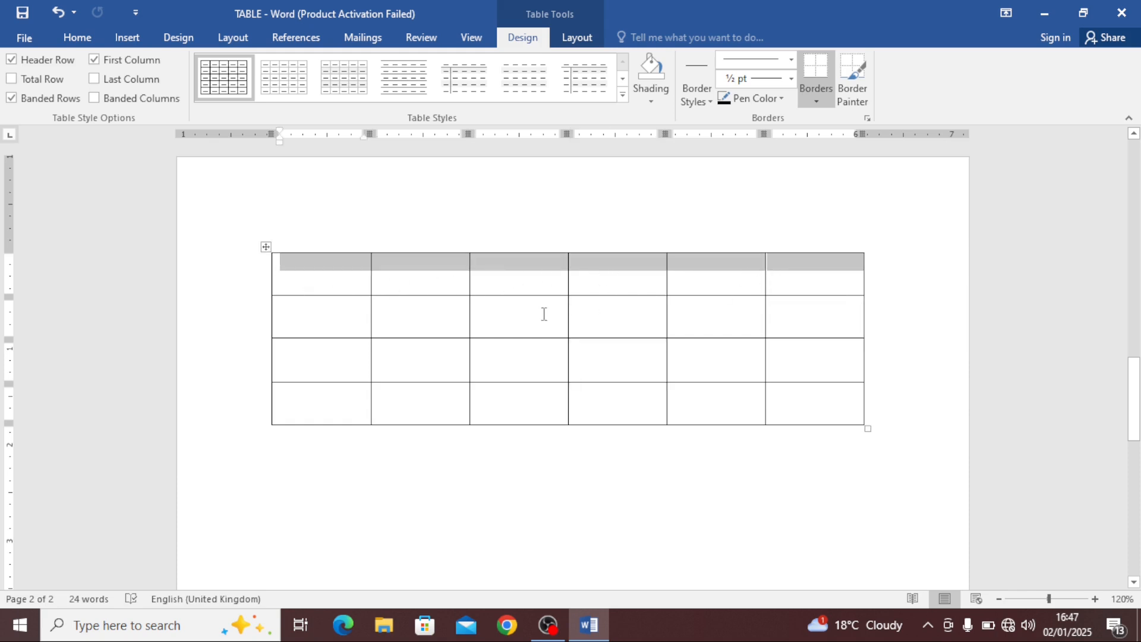
pyautogui.moveTo(377, 321); pyautogui.dragTo(797, 326)
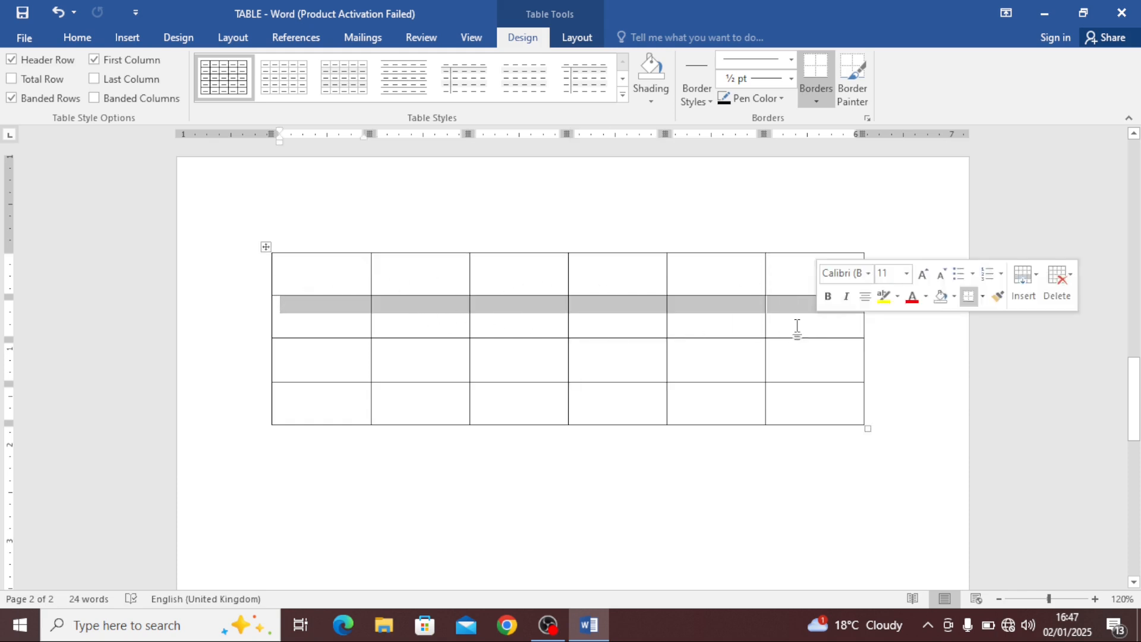
pyautogui.moveTo(346, 365); pyautogui.dragTo(782, 369)
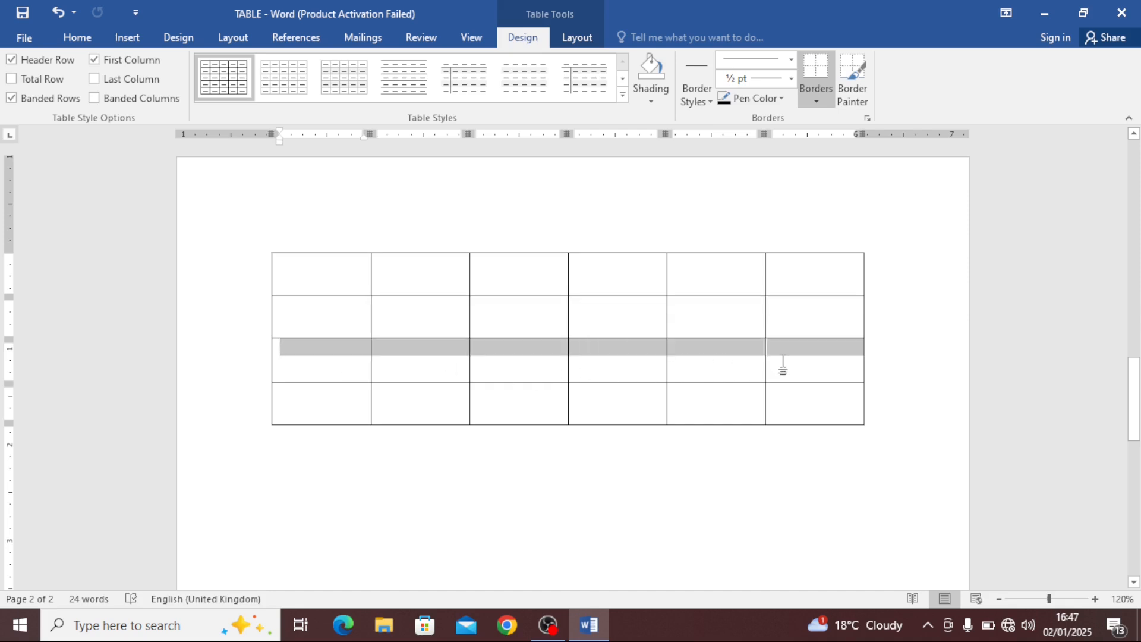
pyautogui.moveTo(315, 415); pyautogui.dragTo(773, 418)
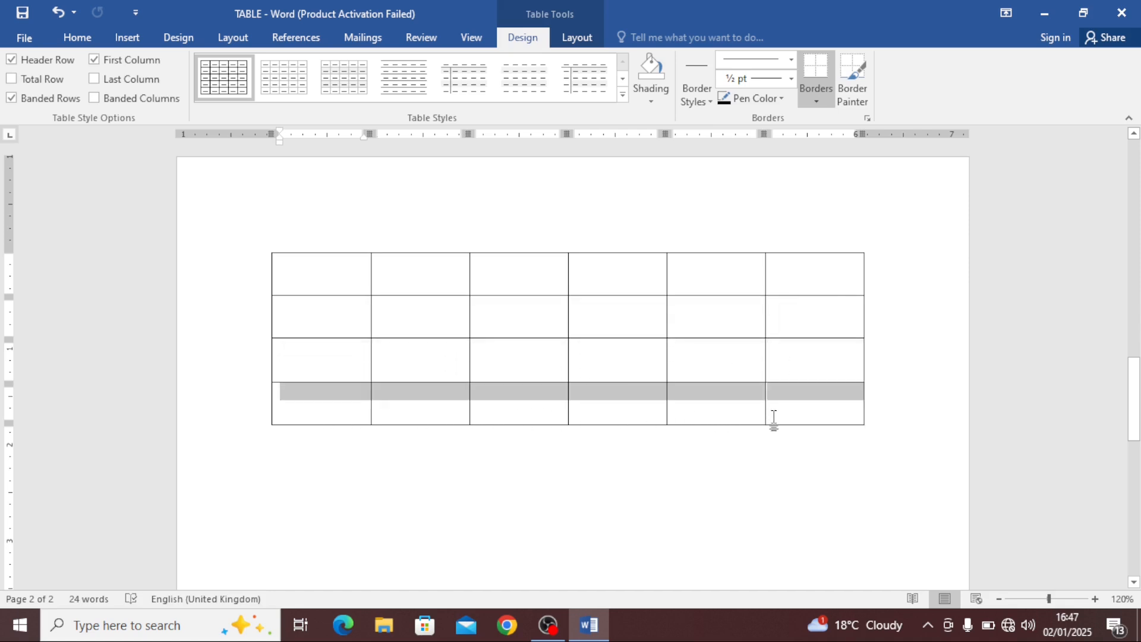
pyautogui.click(330, 275)
pyautogui.moveTo(330, 275); pyautogui.dragTo(794, 280)
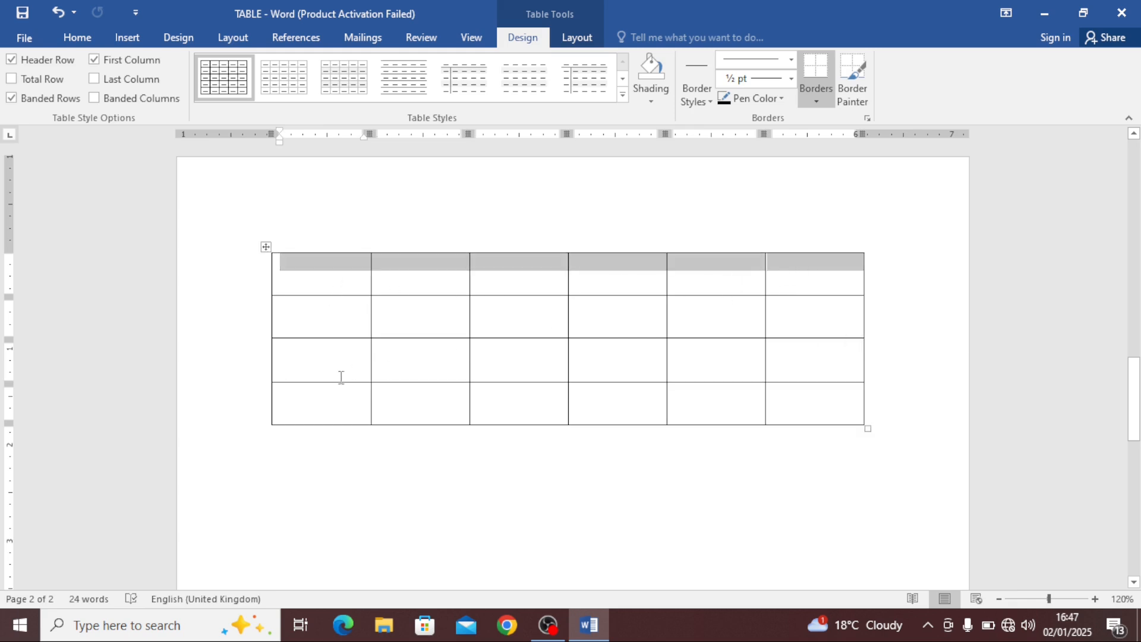
pyautogui.moveTo(308, 285); pyautogui.dragTo(311, 352)
pyautogui.moveTo(314, 266); pyautogui.dragTo(313, 410)
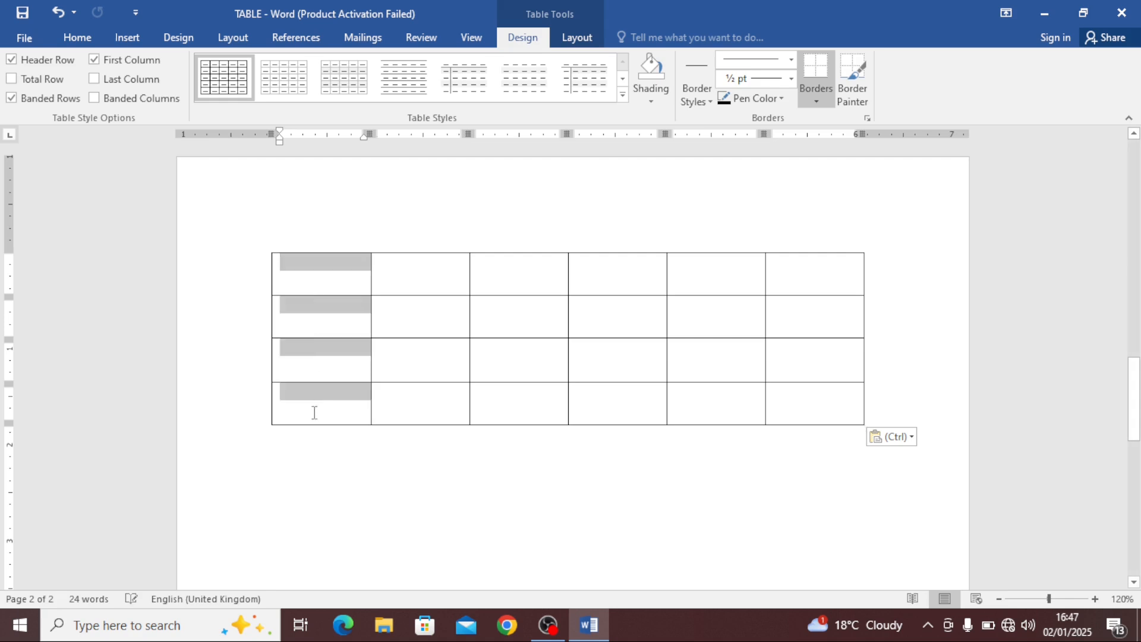
pyautogui.click(321, 276)
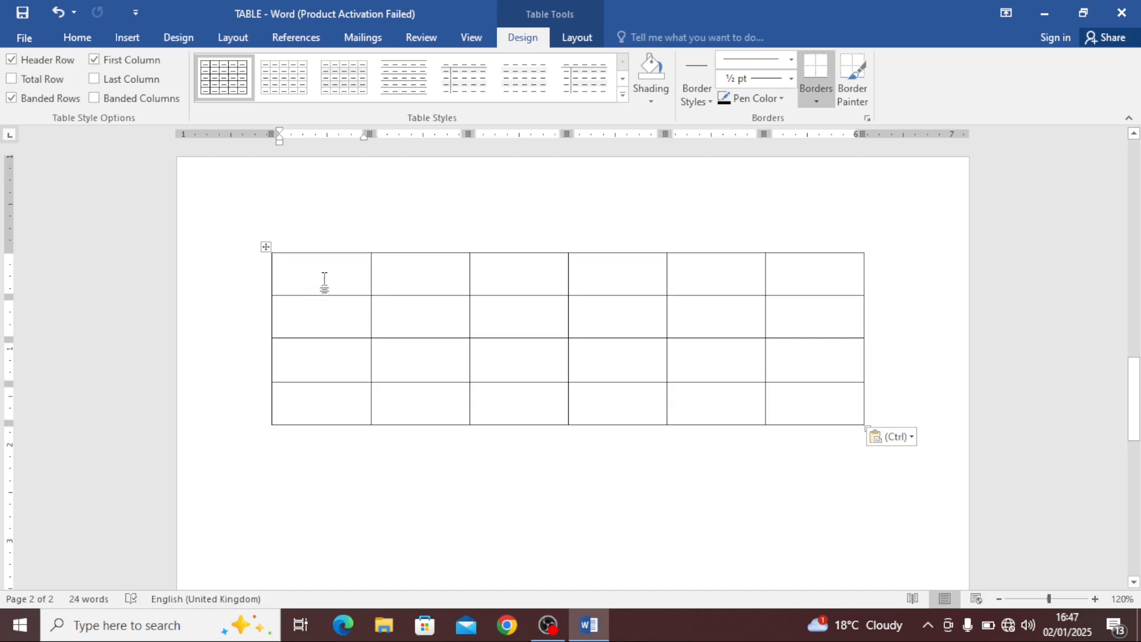
# Select the first column and then the first row of the A1–H3 labelled table on page 1
pyautogui.scroll(4, 324, 288)
pyautogui.scroll(9, 325, 289)
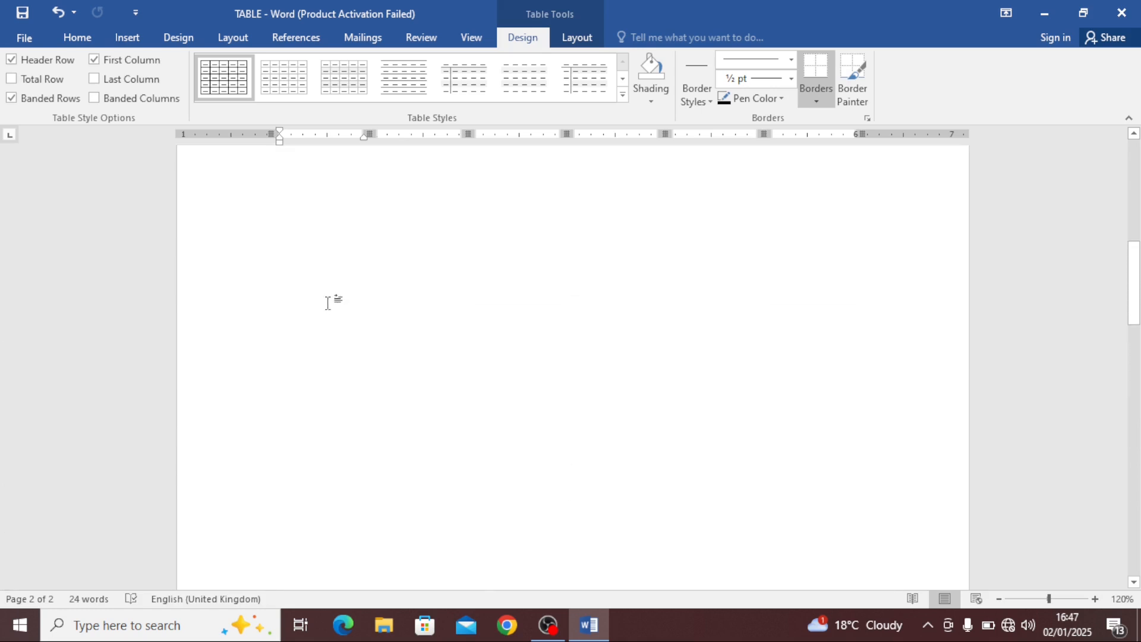
pyautogui.scroll(5, 344, 304)
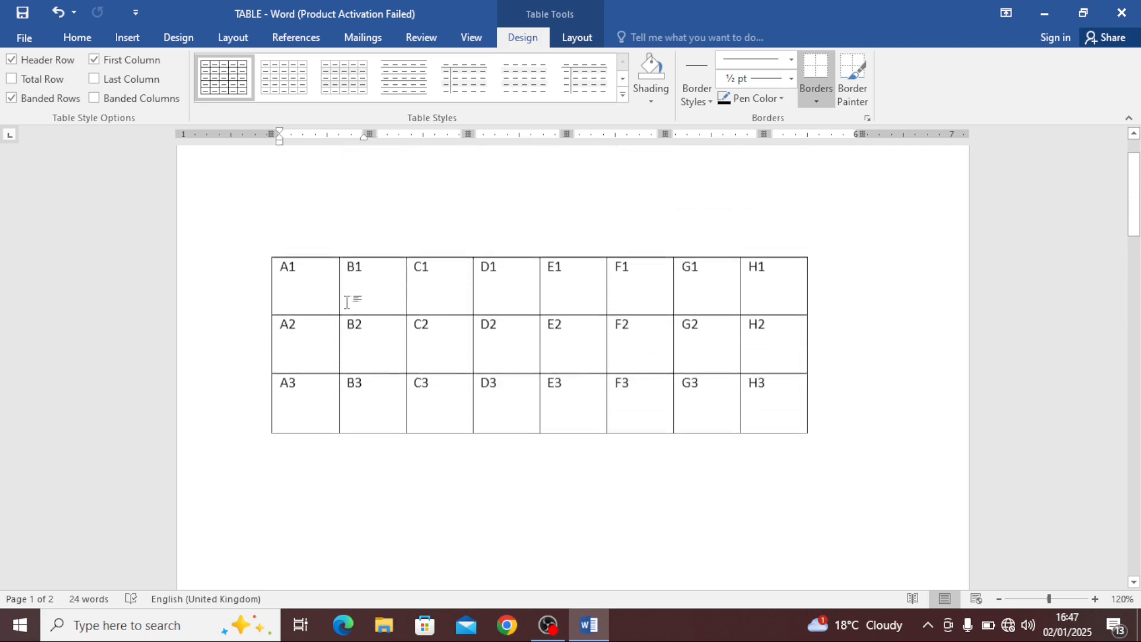
pyautogui.click(305, 299)
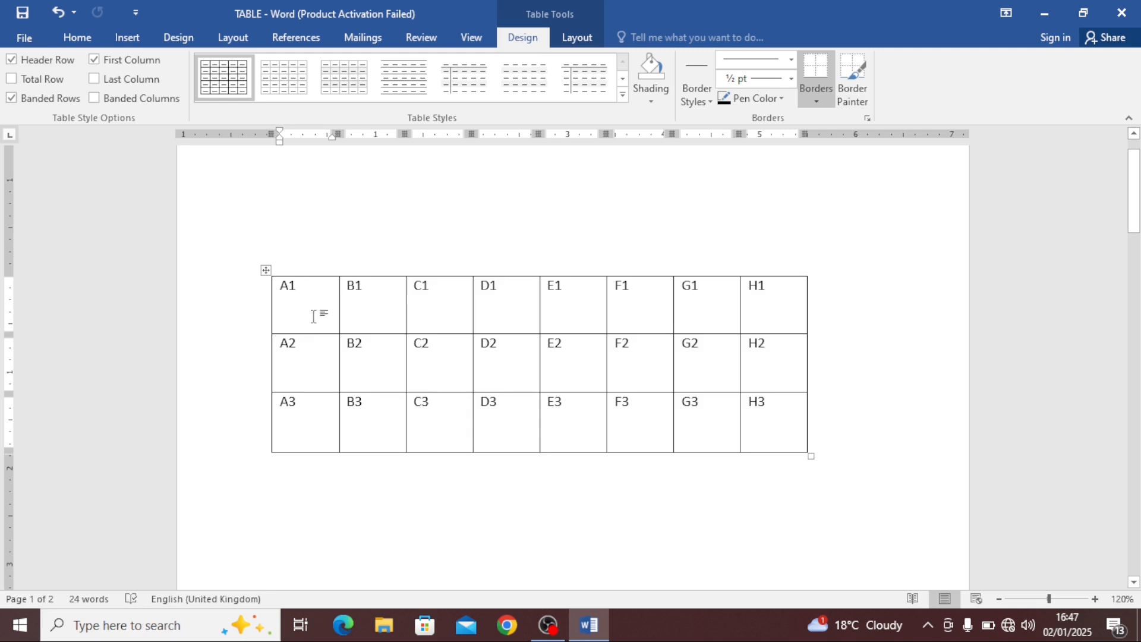
pyautogui.moveTo(313, 315); pyautogui.dragTo(318, 435)
pyautogui.moveTo(307, 312); pyautogui.dragTo(736, 316)
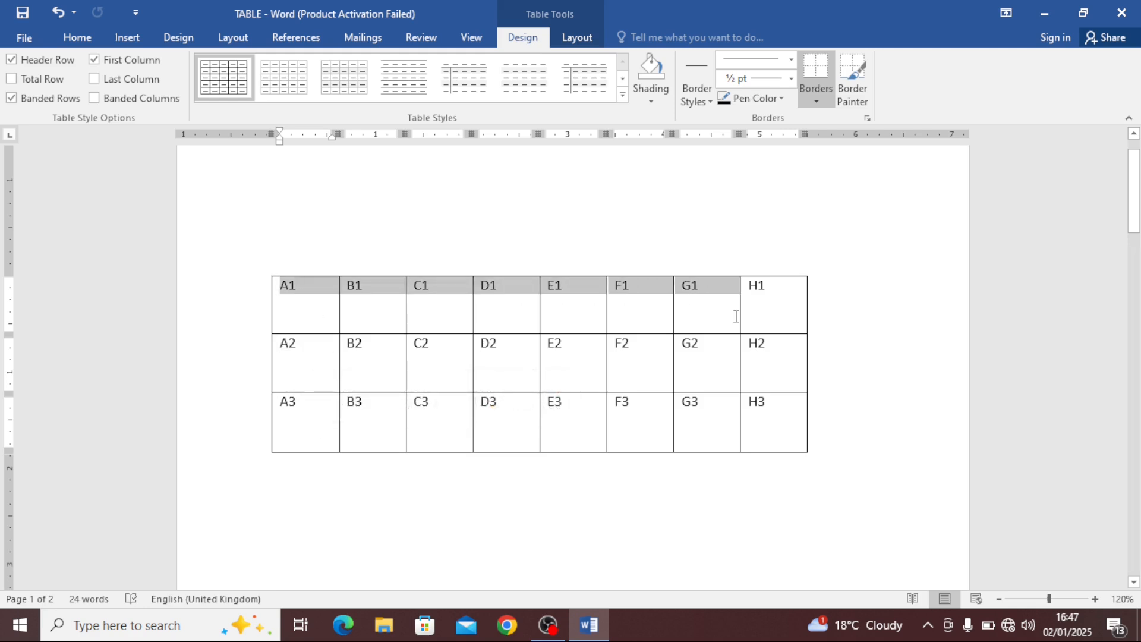
pyautogui.click(311, 307)
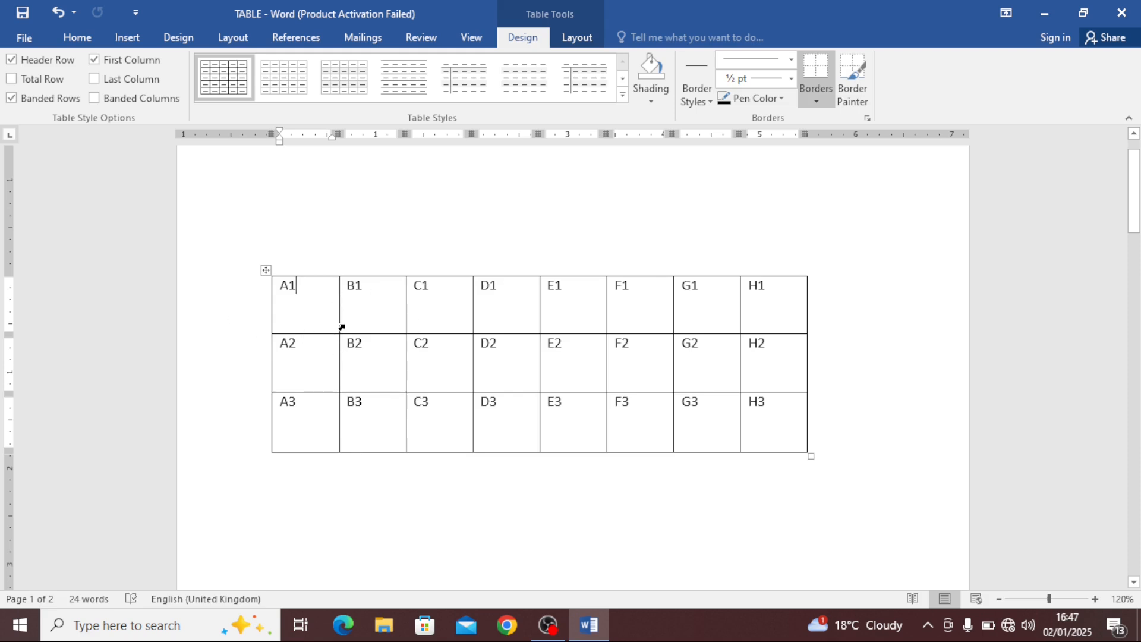
# Select the first column, the second column, and the first row of the labelled table in turn
pyautogui.moveTo(301, 300); pyautogui.dragTo(302, 435)
pyautogui.click(304, 316)
pyautogui.moveTo(372, 303); pyautogui.dragTo(373, 408)
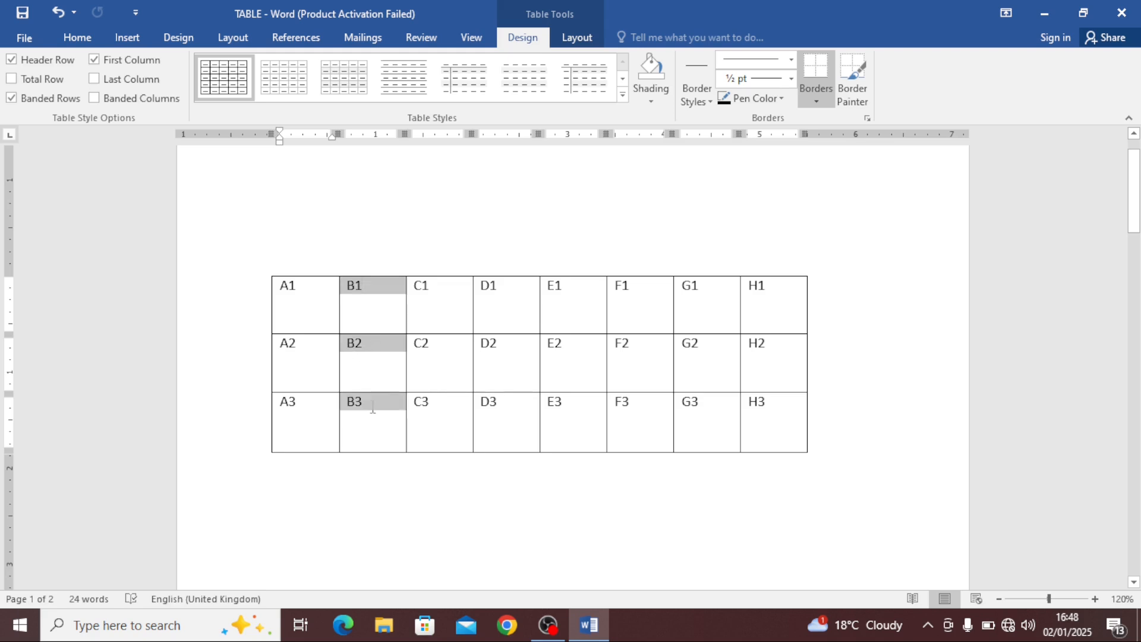
pyautogui.click(372, 313)
pyautogui.click(372, 416)
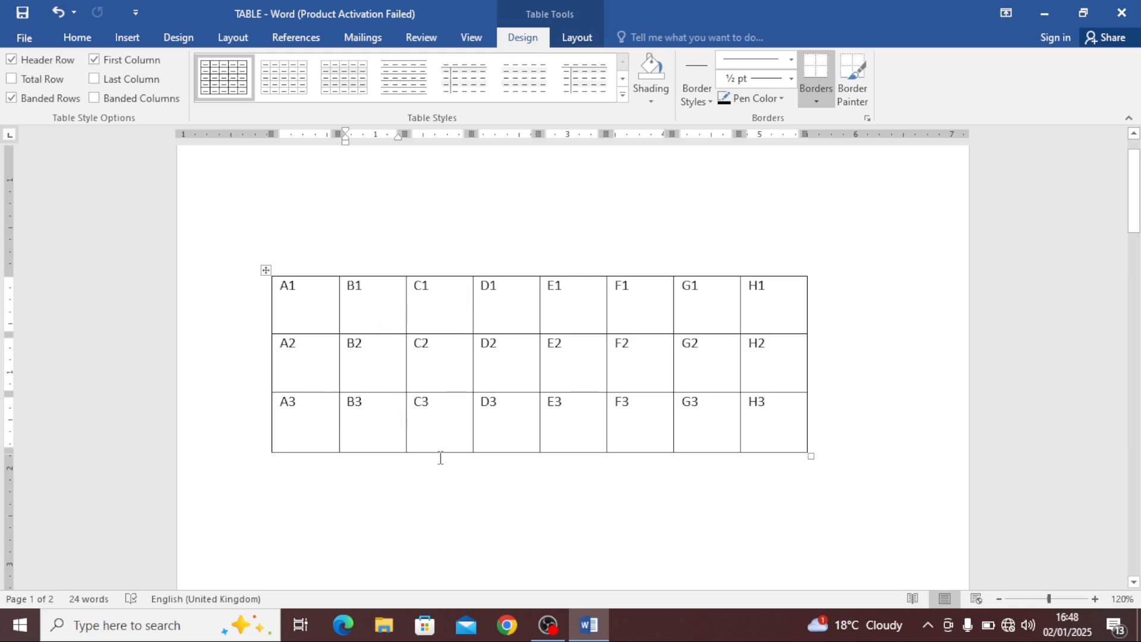
pyautogui.moveTo(301, 314); pyautogui.dragTo(748, 307)
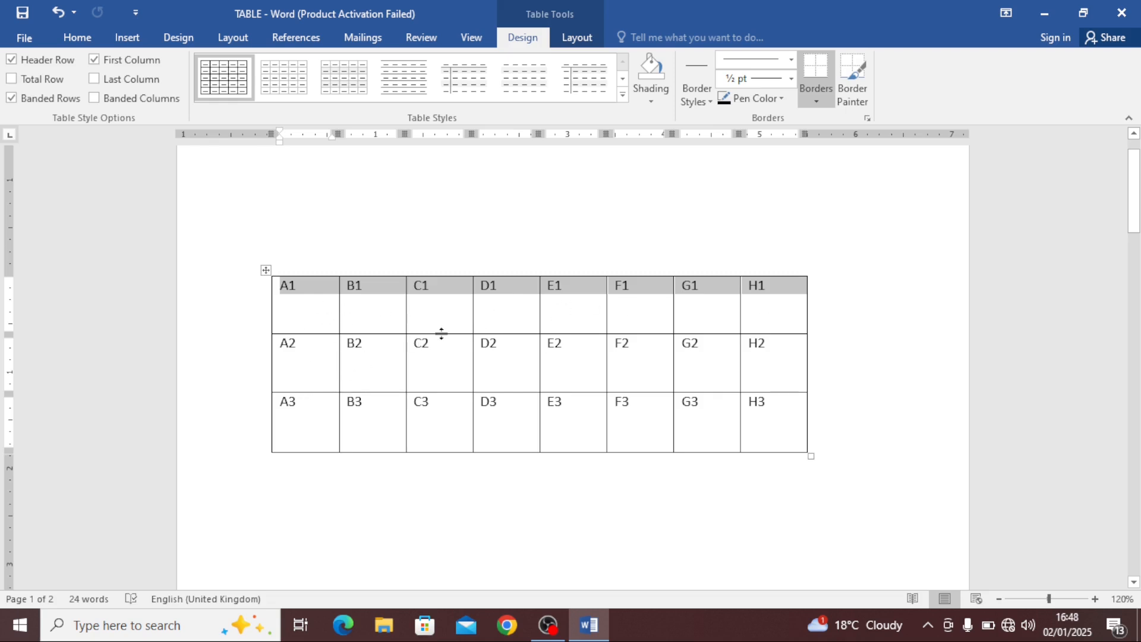
pyautogui.click(295, 319)
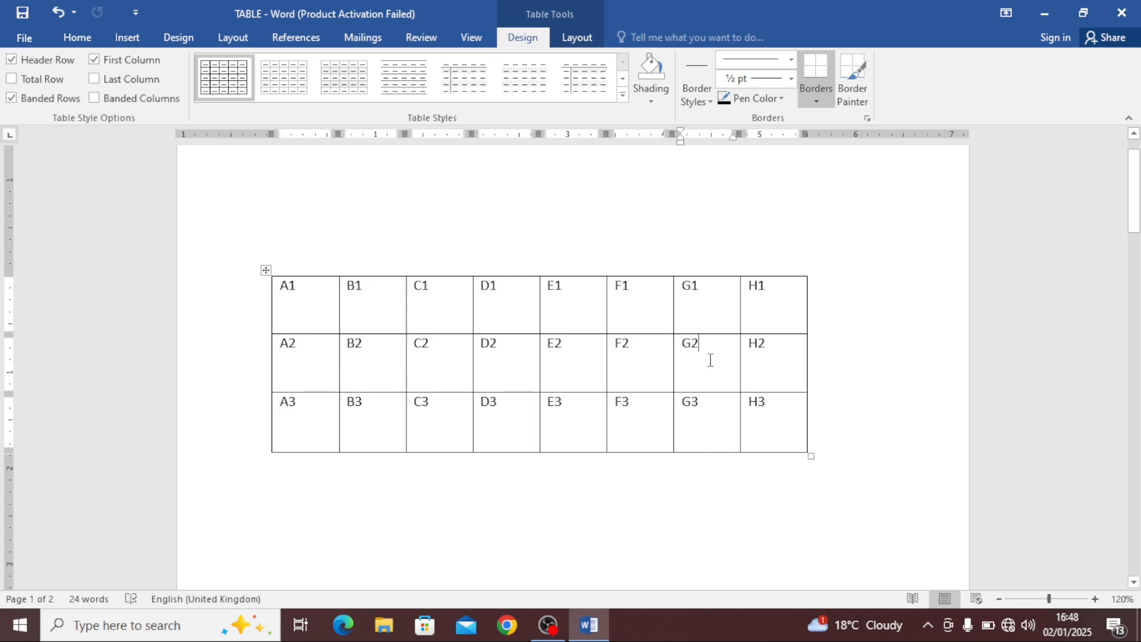
# Place the cursor in cells A2 and G2, then select the text in cells A1 and B1
pyautogui.click(291, 362)
pyautogui.click(704, 363)
pyautogui.click(309, 360)
pyautogui.moveTo(309, 299); pyautogui.dragTo(242, 295)
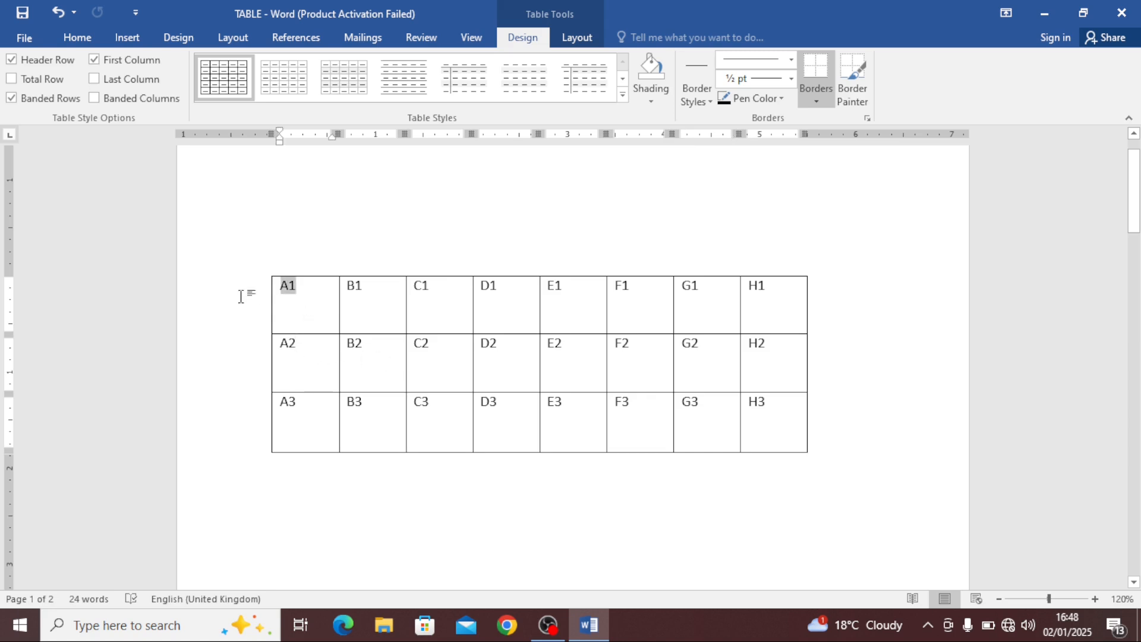
pyautogui.click(298, 355)
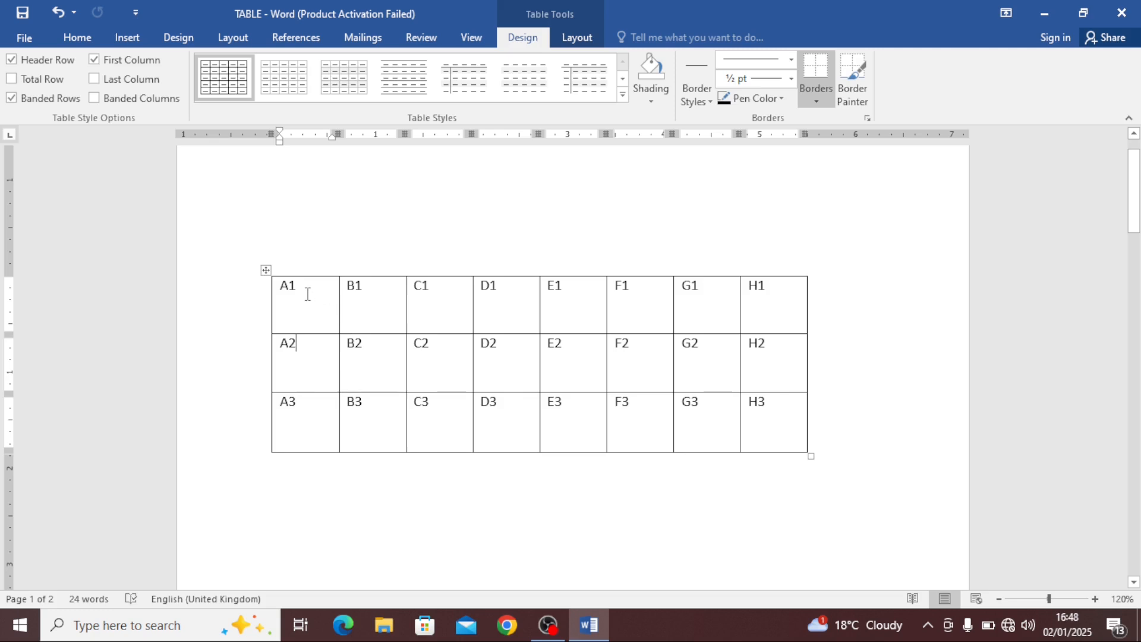
pyautogui.moveTo(308, 294); pyautogui.dragTo(237, 293)
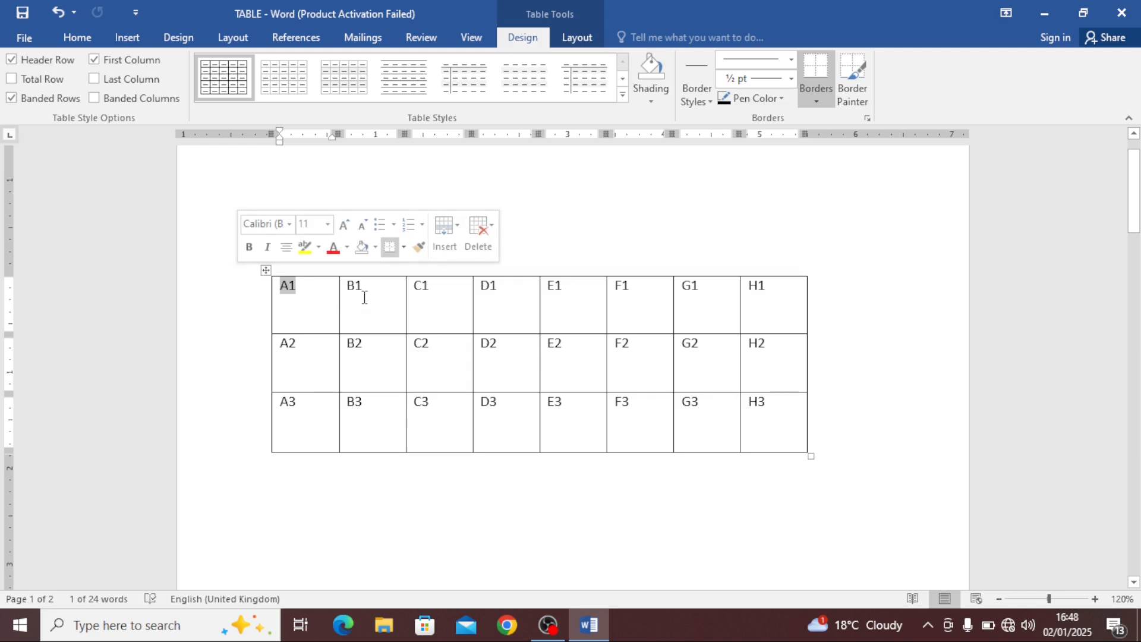
pyautogui.moveTo(364, 297); pyautogui.dragTo(345, 295)
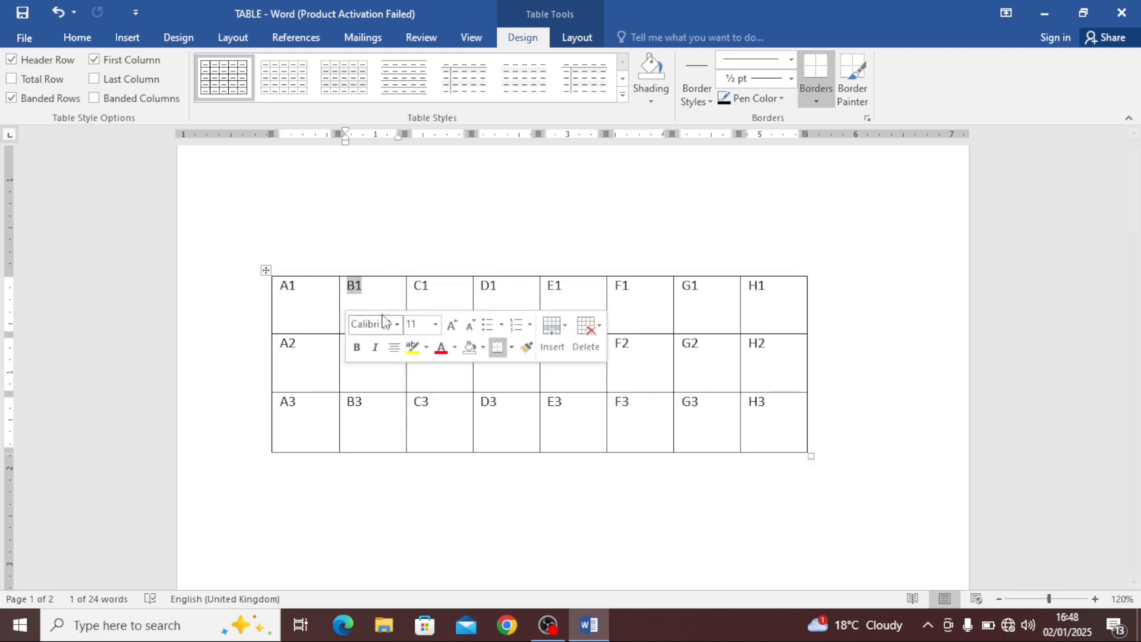
pyautogui.click(438, 287)
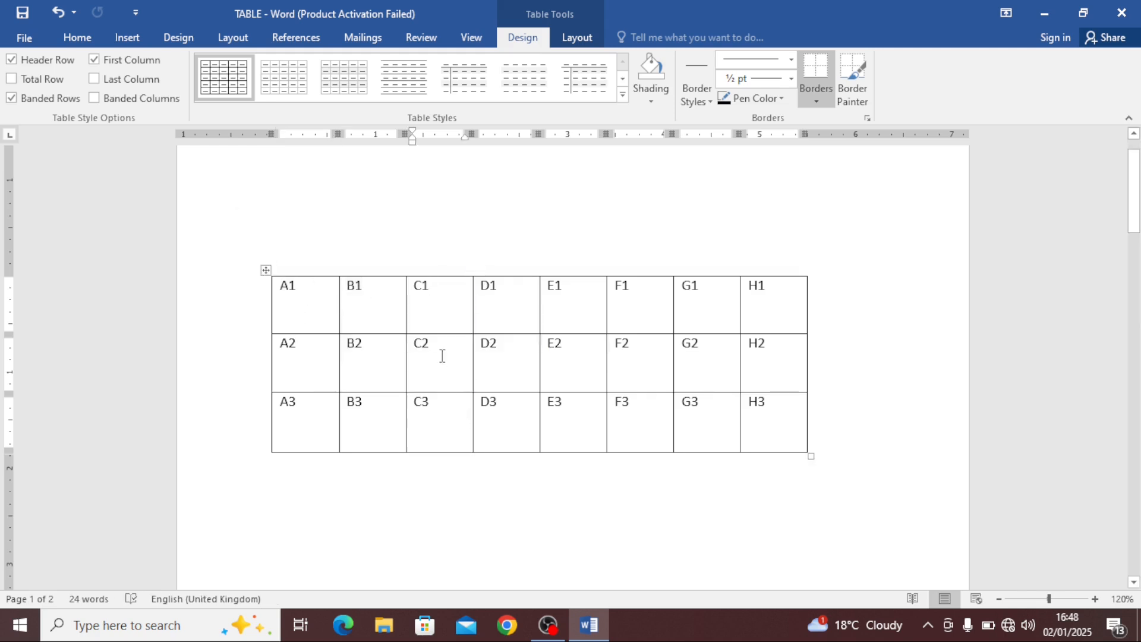
# Place the cursor in cells A1, C1, D1 and A2 of the labelled table, then select the text in cell A1
pyautogui.click(304, 291)
pyautogui.click(385, 296)
pyautogui.click(443, 298)
pyautogui.click(500, 298)
pyautogui.click(300, 336)
pyautogui.click(296, 291)
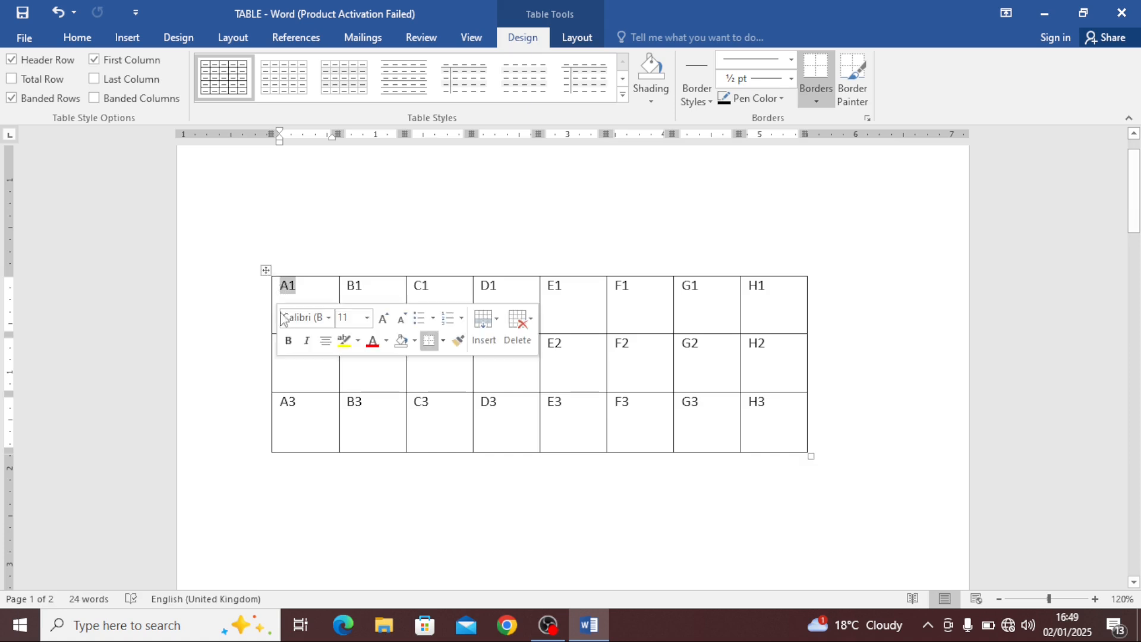
# Select the text in cell A2 of the labelled table
pyautogui.click(299, 290)
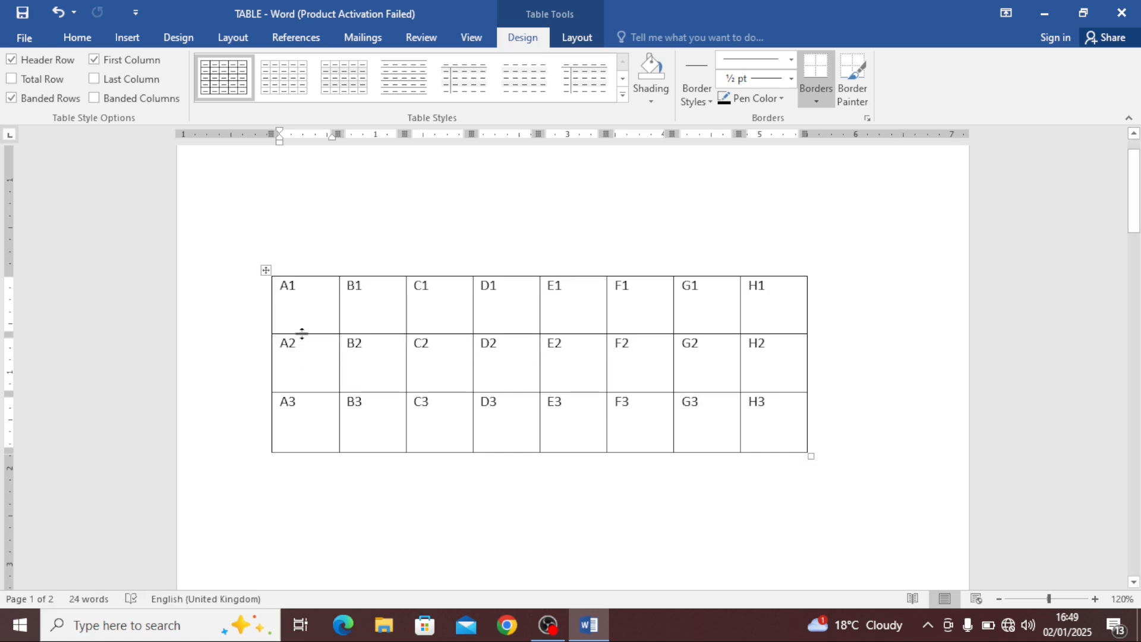
pyautogui.moveTo(303, 351); pyautogui.dragTo(276, 350)
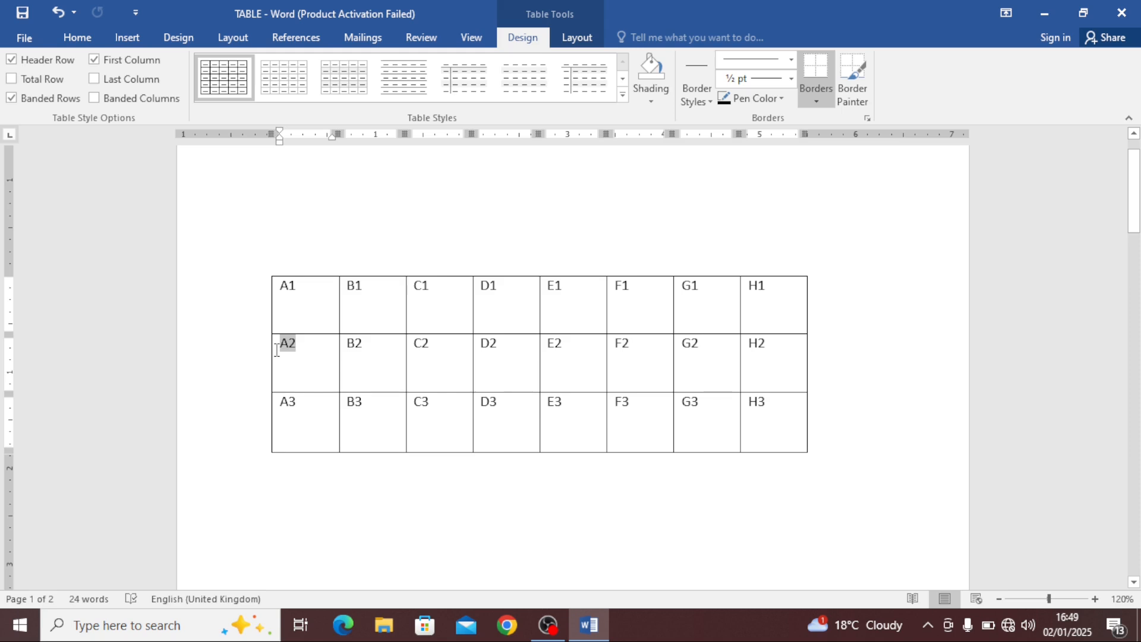
pyautogui.click(296, 355)
# Place the cursor in the first cell of the six-column table on page 2
pyautogui.scroll(-5, 369, 404)
pyautogui.scroll(-10, 371, 410)
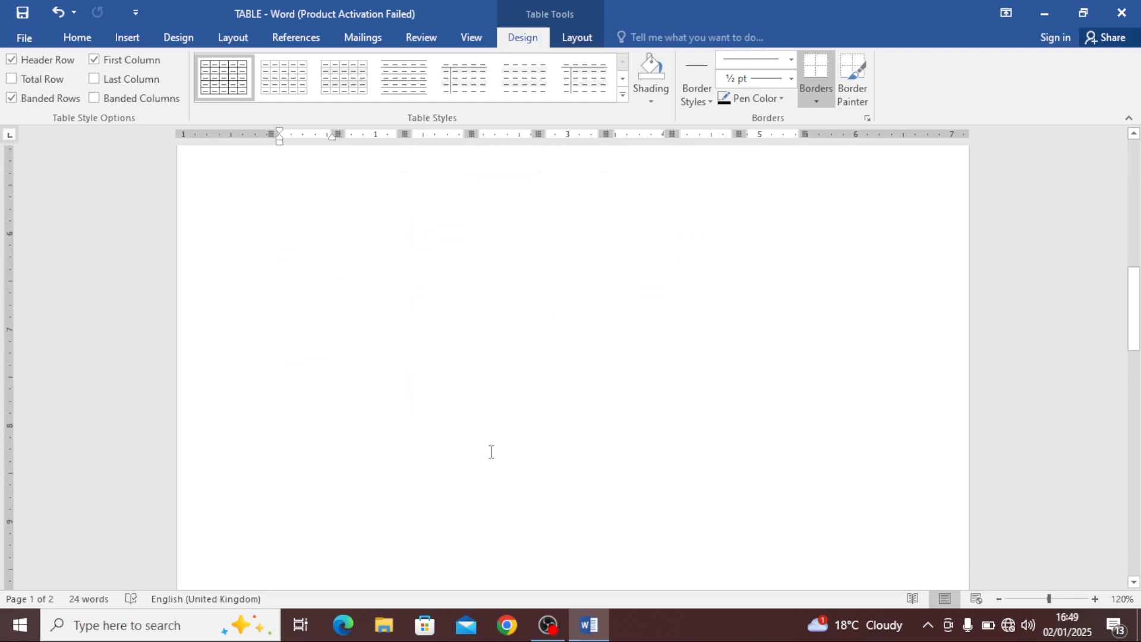
pyautogui.scroll(-3, 370, 379)
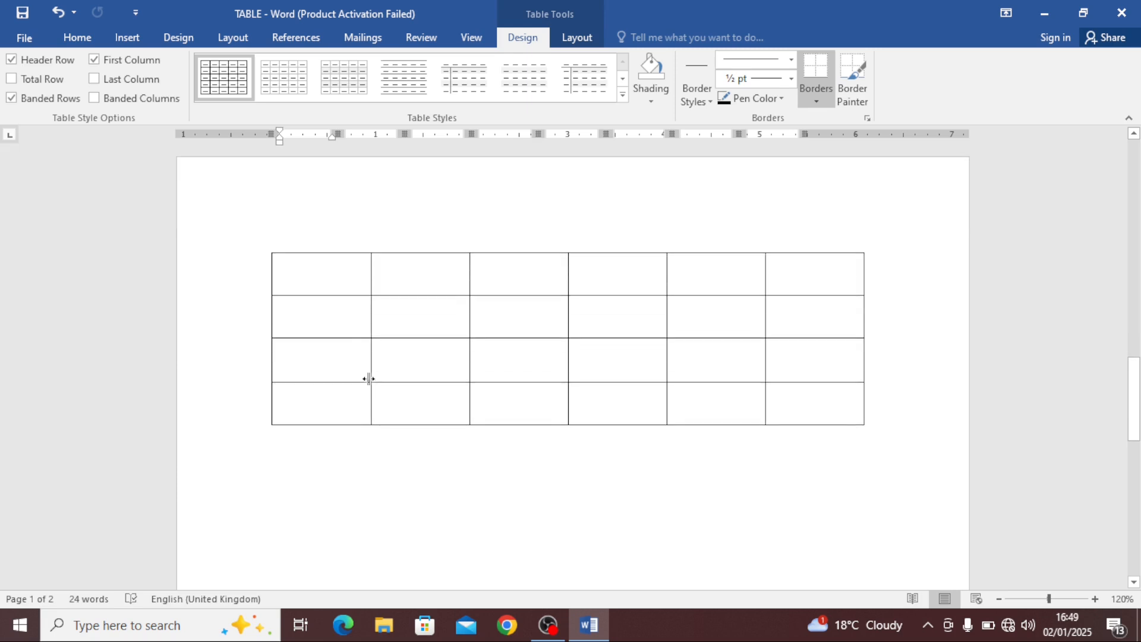
pyautogui.click(320, 277)
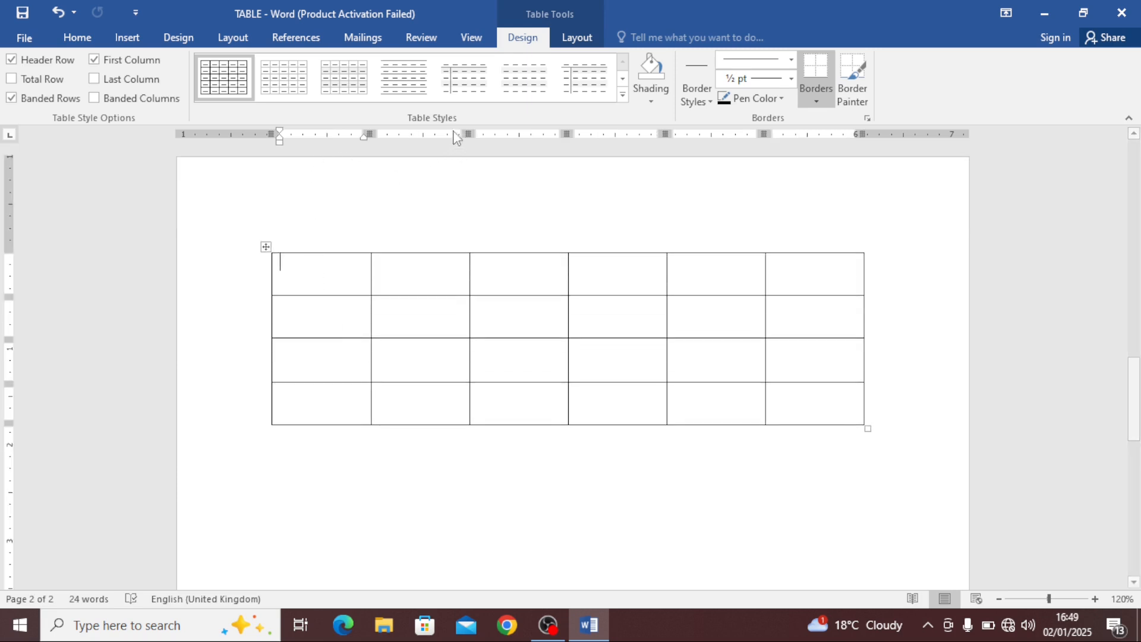
pyautogui.click(127, 38)
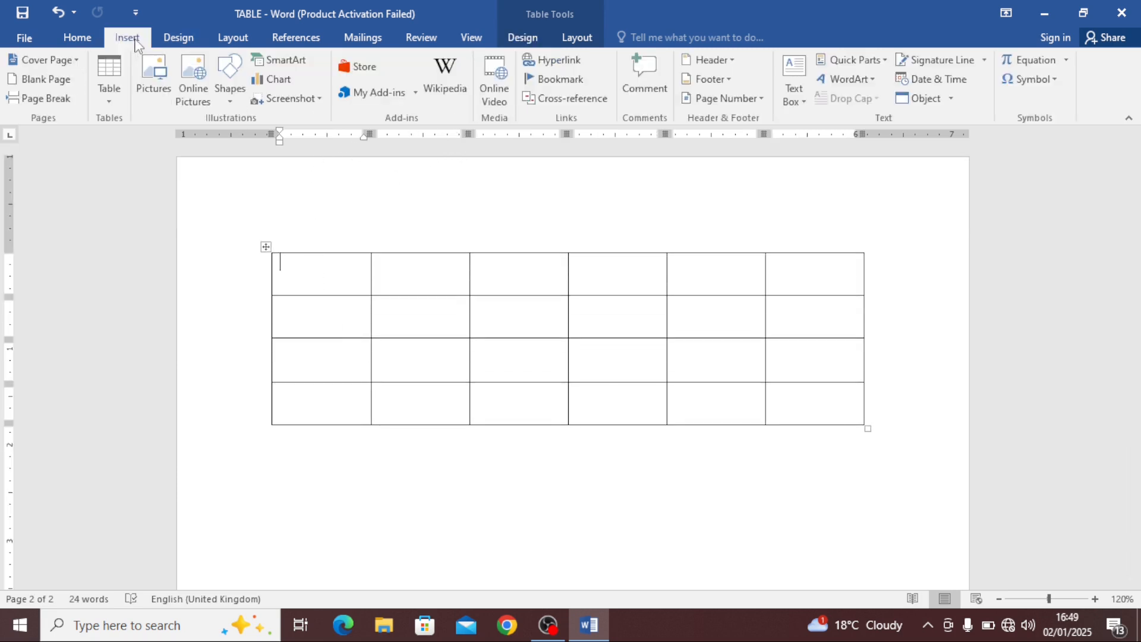
pyautogui.click(107, 95)
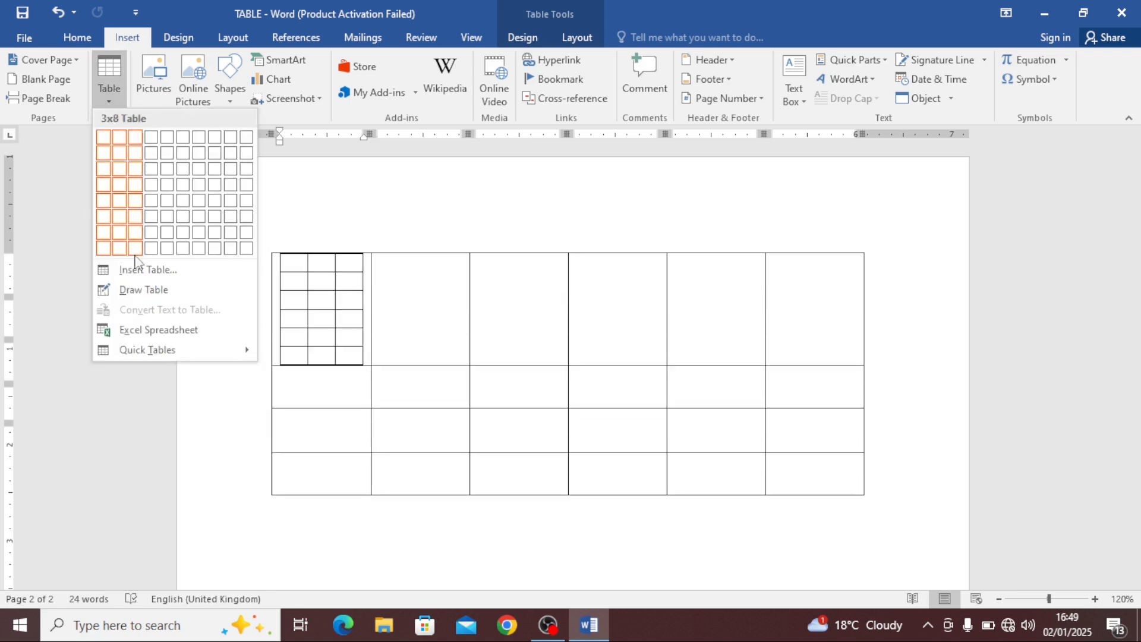
pyautogui.click(319, 276)
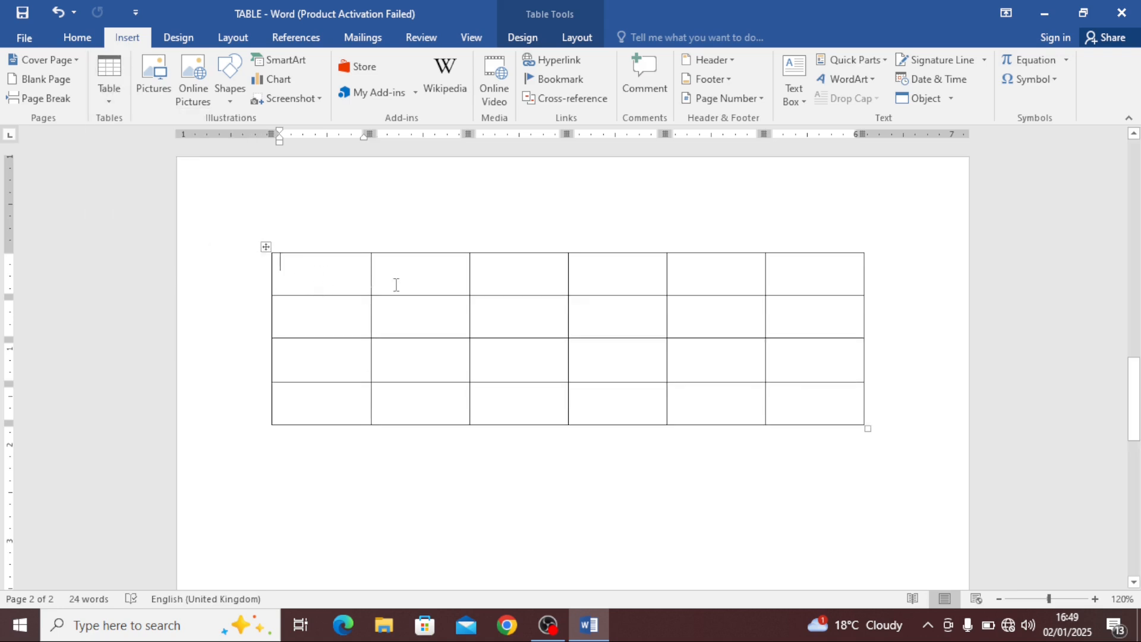
# Delete the entire six-column table on page 2
pyautogui.click(793, 416)
pyautogui.click(577, 40)
pyautogui.click(235, 98)
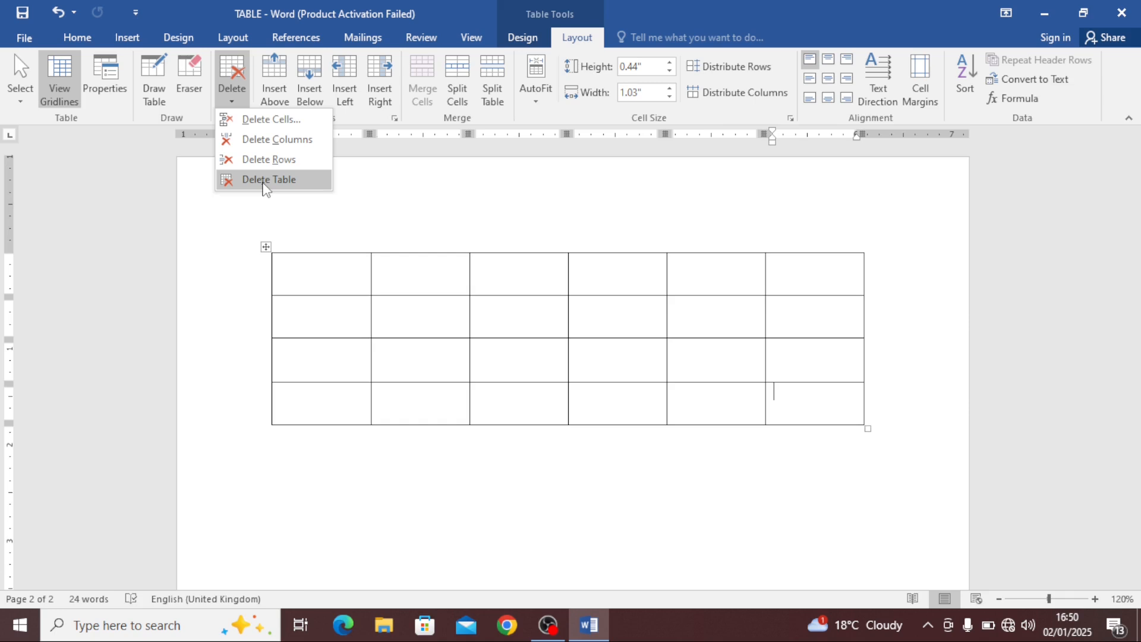
pyautogui.click(265, 180)
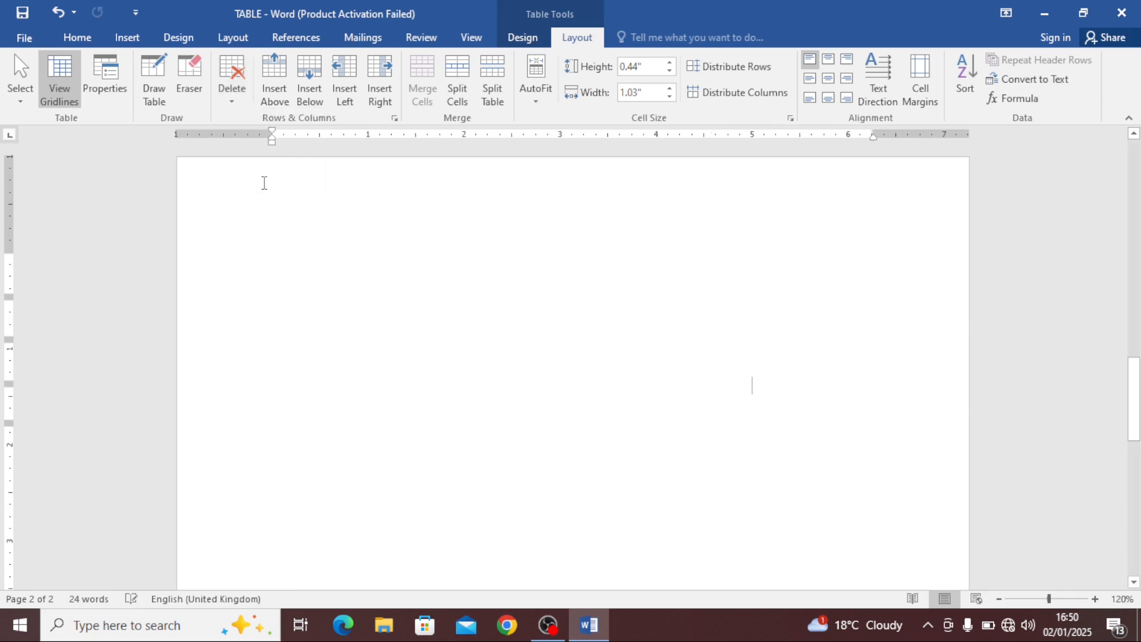
# Start Draw Table and draw a table outline about 1.9 inches tall across page 2
pyautogui.click(128, 37)
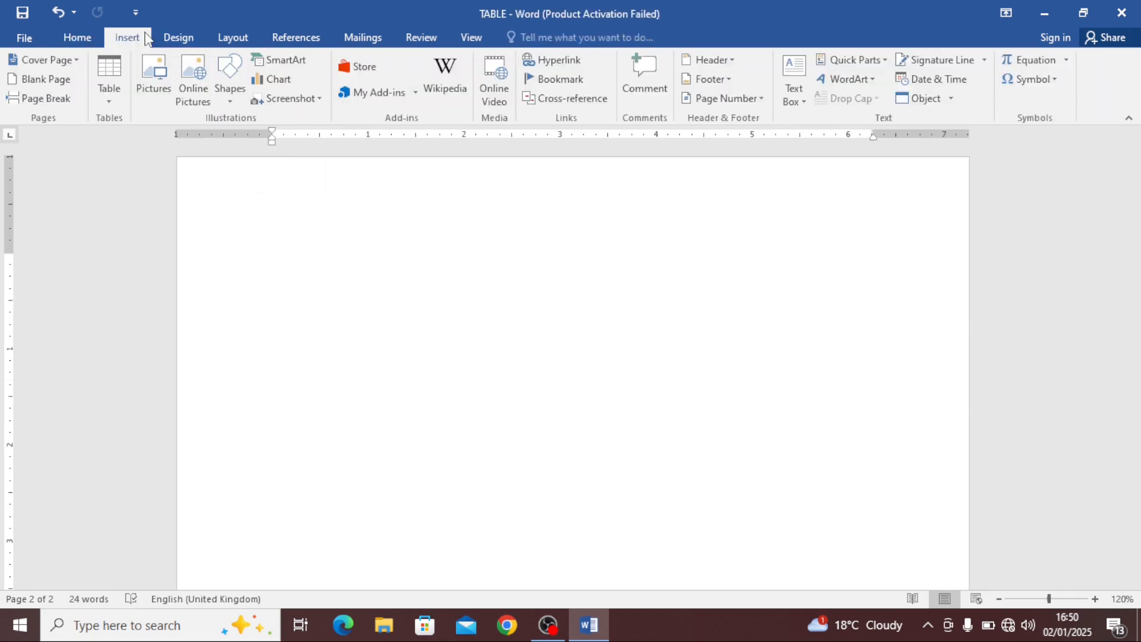
pyautogui.click(107, 100)
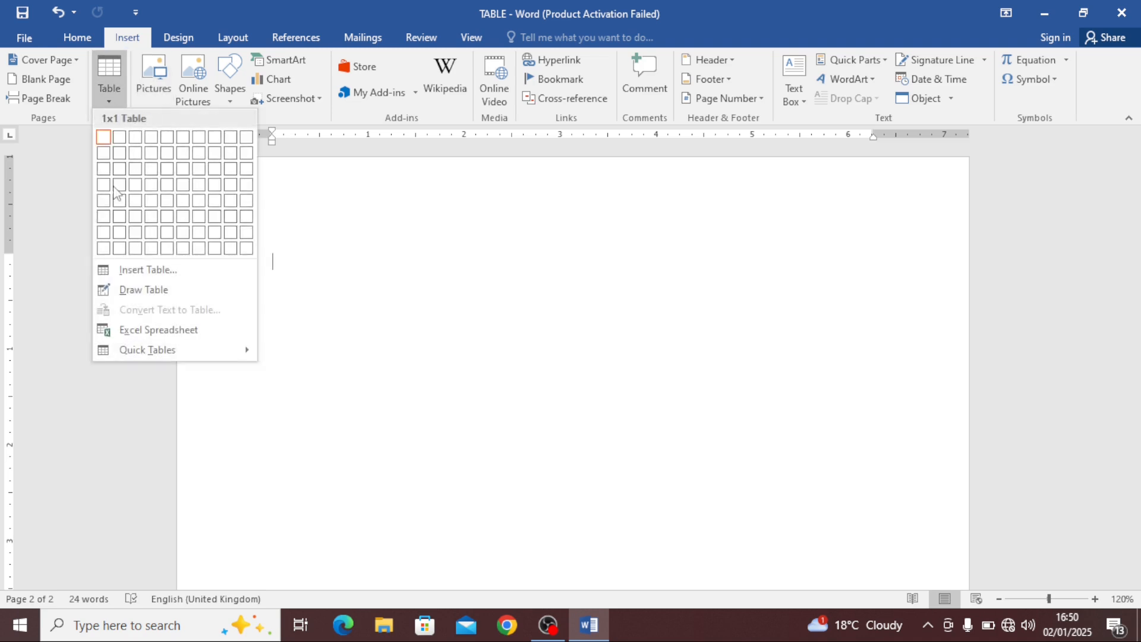
pyautogui.click(145, 293)
pyautogui.moveTo(292, 276)
pyautogui.mouseDown()
pyautogui.moveTo(362, 378)
pyautogui.moveTo(638, 463)
pyautogui.moveTo(804, 455)
pyautogui.mouseUp()
# Draw five vertical lines inside the drawn table to divide it into six columns
pyautogui.moveTo(332, 259); pyautogui.dragTo(330, 385)
pyautogui.moveTo(395, 265); pyautogui.dragTo(391, 389)
pyautogui.moveTo(455, 256); pyautogui.dragTo(456, 386)
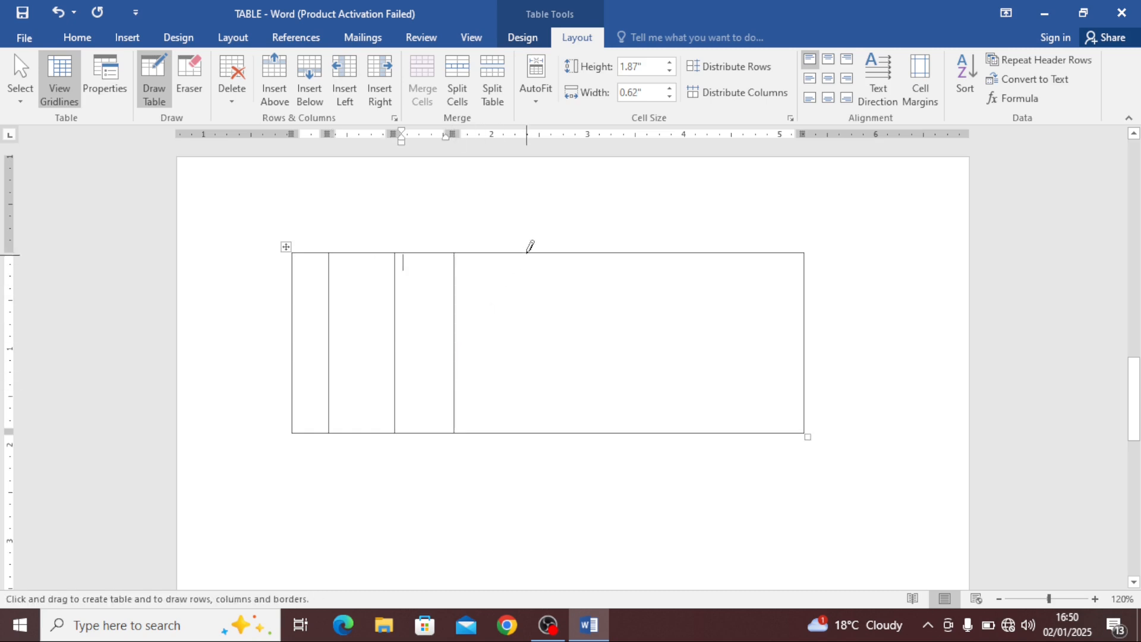
pyautogui.moveTo(528, 255); pyautogui.dragTo(527, 367)
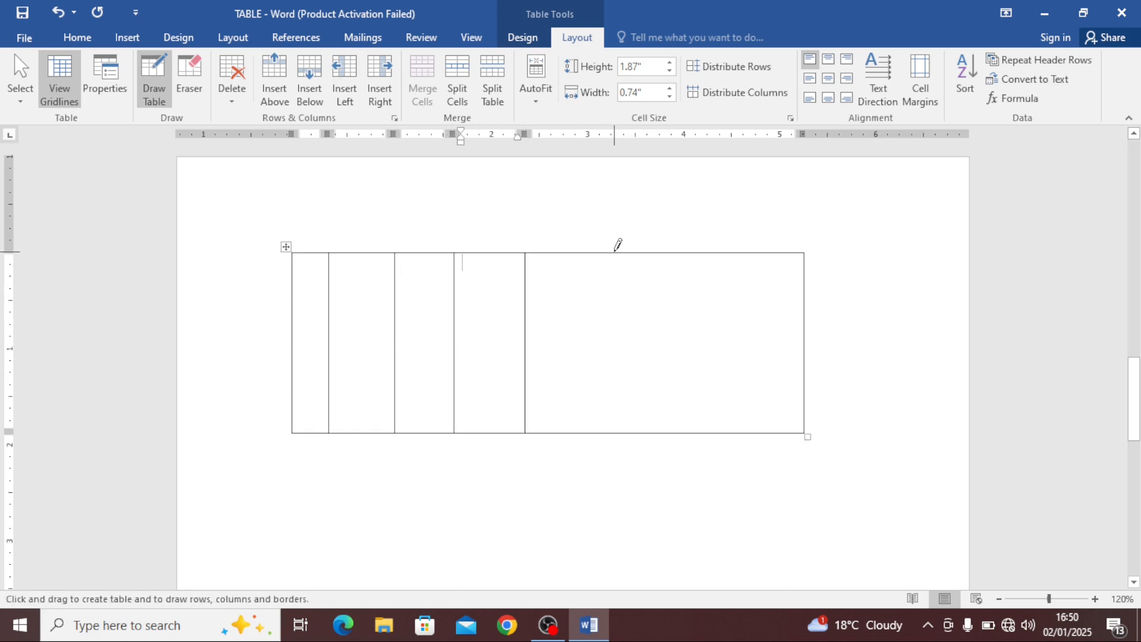
pyautogui.moveTo(616, 256); pyautogui.dragTo(614, 383)
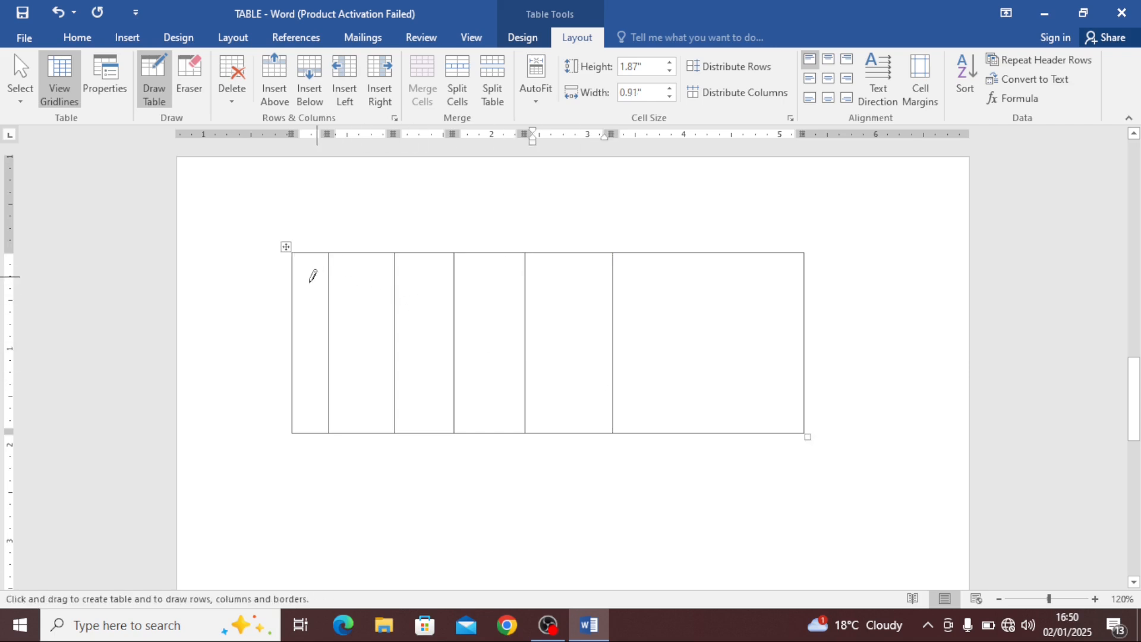
# Draw horizontal lines across the drawn table to form rows, plus shorter lines splitting some lower cells
pyautogui.moveTo(302, 287)
pyautogui.mouseDown()
pyautogui.moveTo(532, 314)
pyautogui.moveTo(721, 284)
pyautogui.mouseUp()
pyautogui.moveTo(315, 336); pyautogui.dragTo(736, 359)
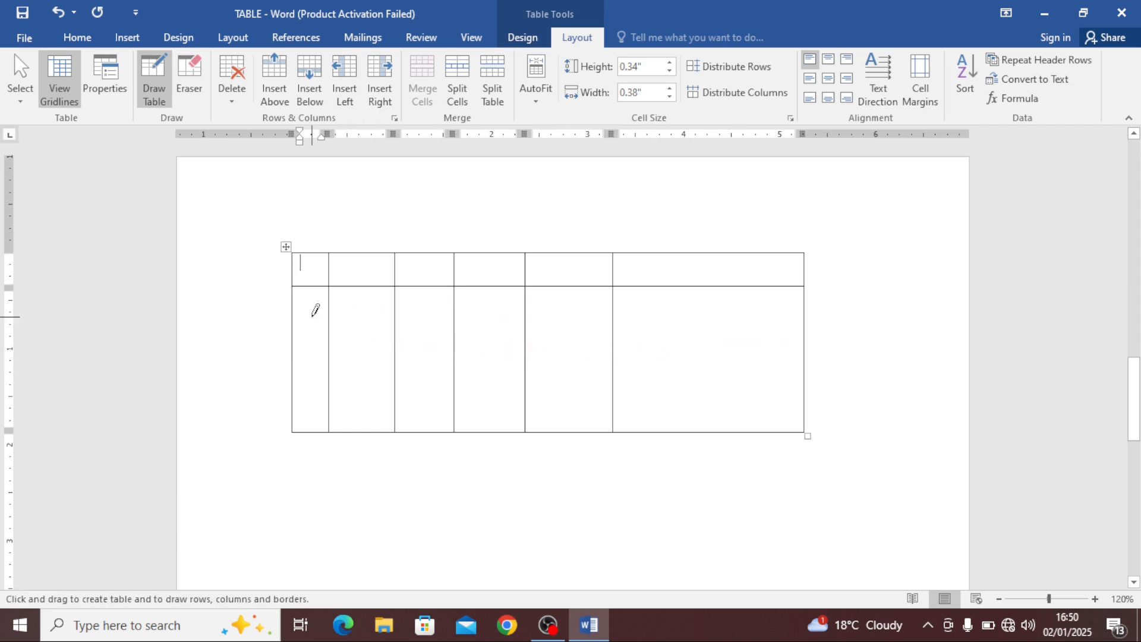
pyautogui.moveTo(316, 310)
pyautogui.mouseDown()
pyautogui.moveTo(582, 326)
pyautogui.moveTo(703, 306)
pyautogui.mouseUp()
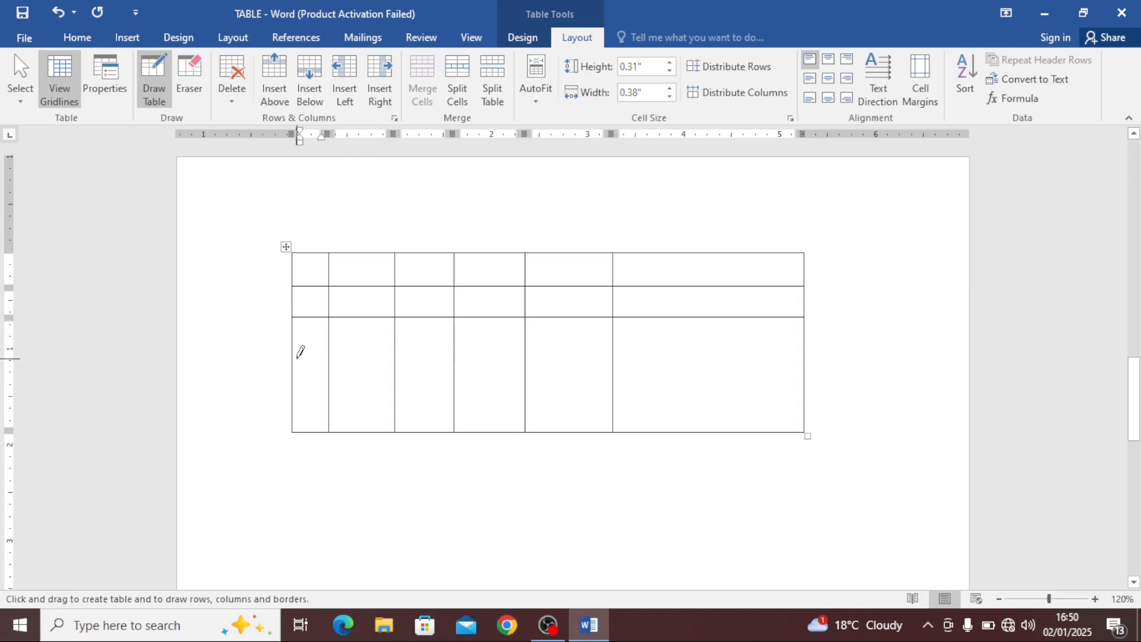
pyautogui.moveTo(301, 351); pyautogui.dragTo(728, 358)
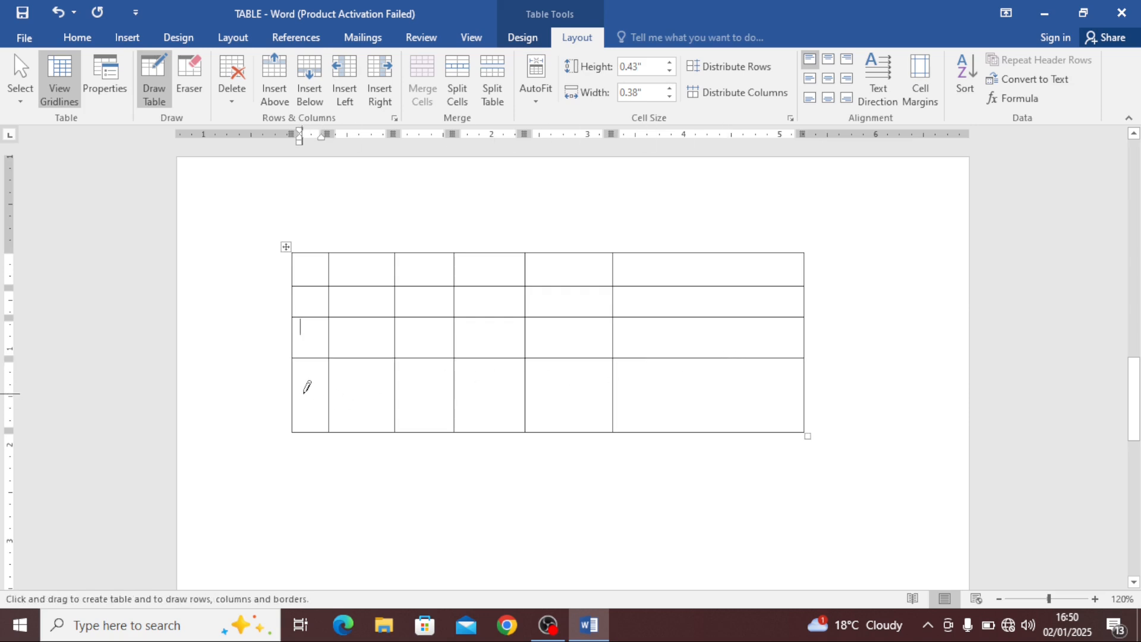
pyautogui.moveTo(298, 383); pyautogui.dragTo(432, 386)
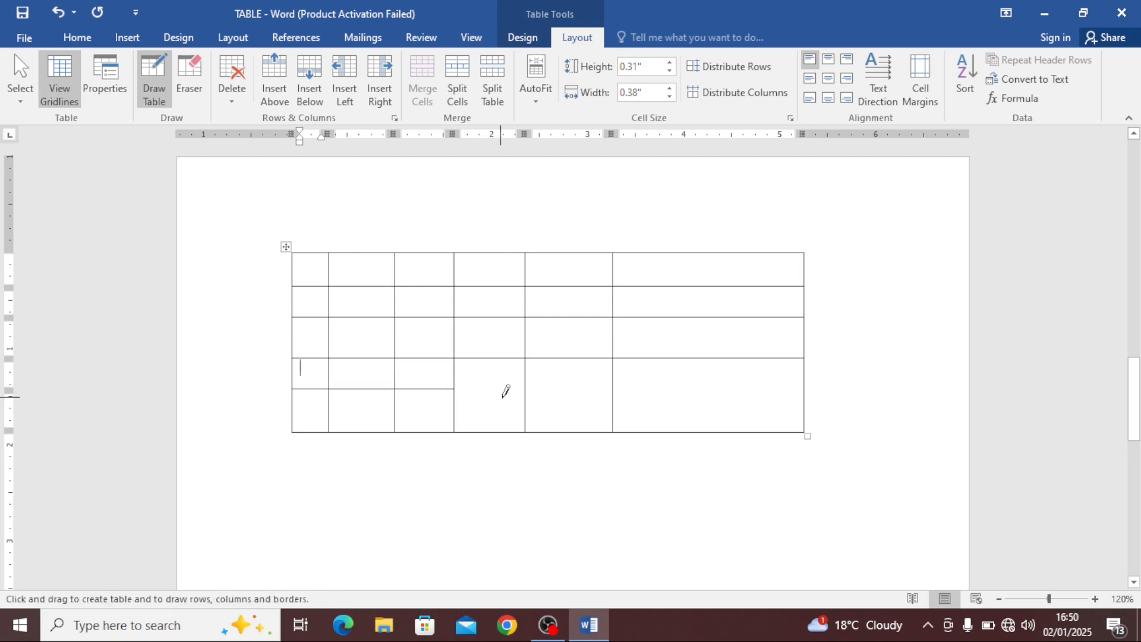
pyautogui.moveTo(527, 397); pyautogui.dragTo(766, 399)
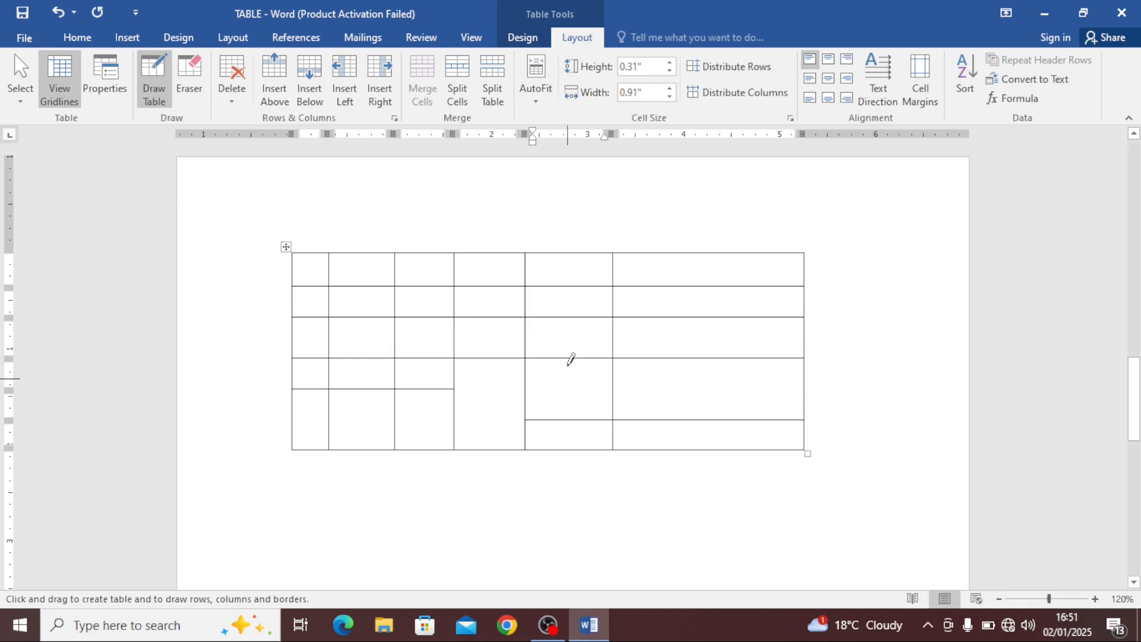
# Delete the entire drawn table
pyautogui.click(570, 330)
pyautogui.click(570, 299)
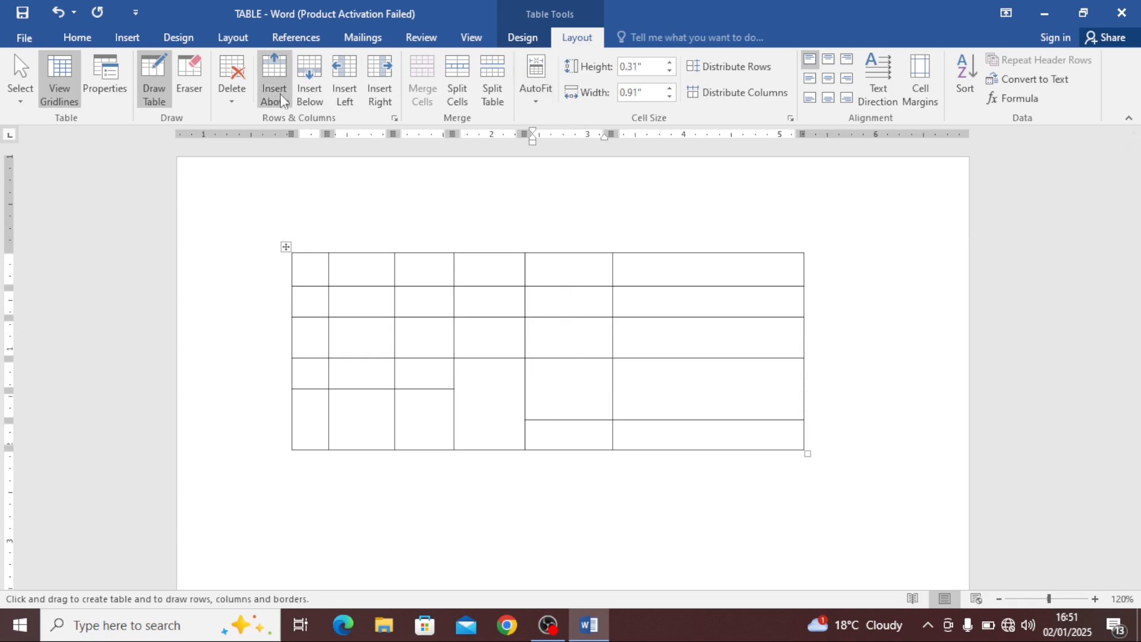
pyautogui.click(241, 108)
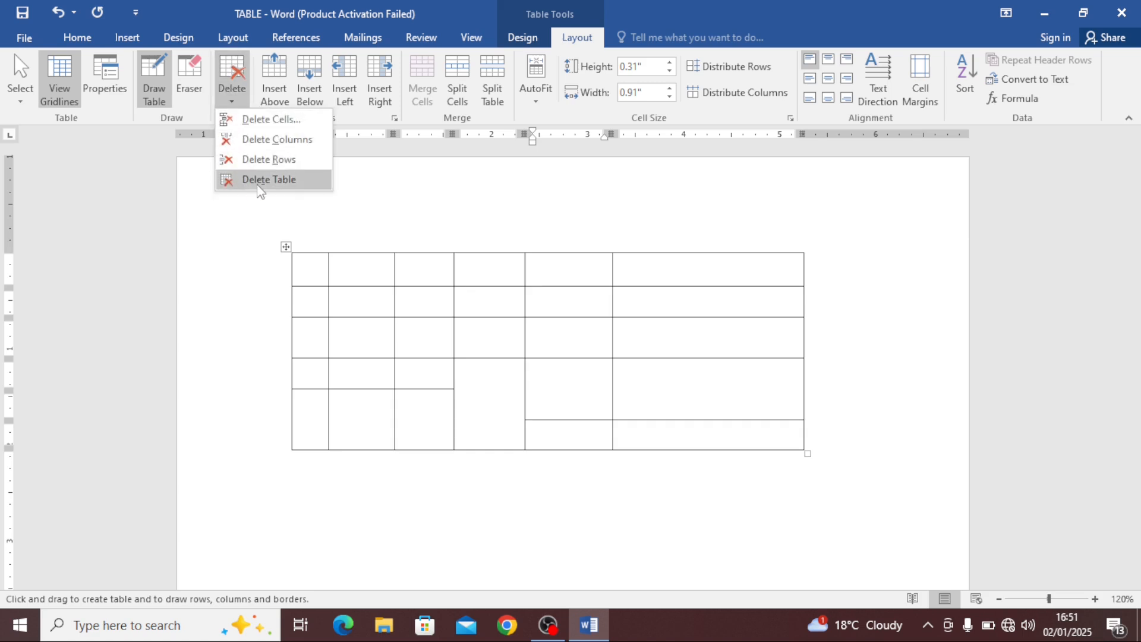
pyautogui.click(255, 178)
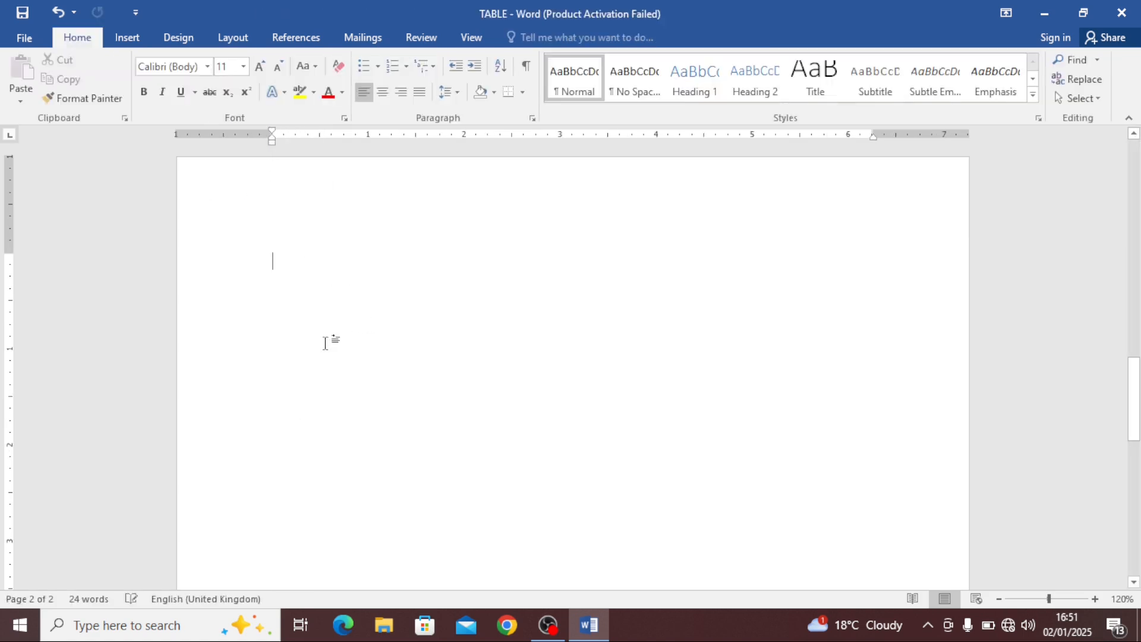
# Insert a table with 5 columns and 5 rows through the Insert Table dialog
pyautogui.click(127, 37)
pyautogui.click(113, 88)
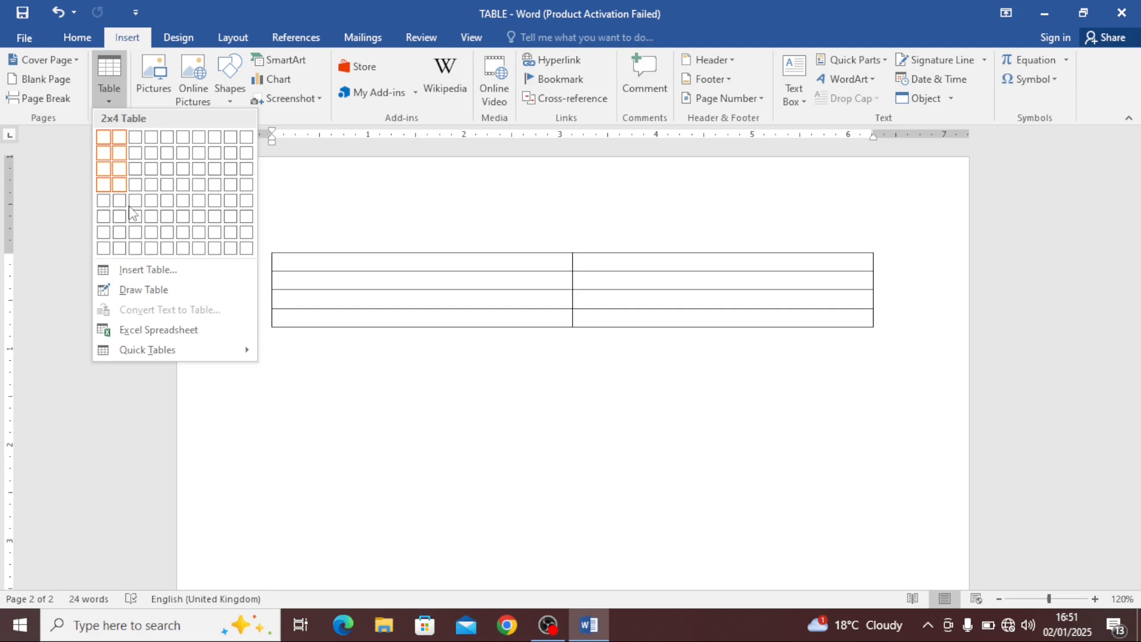
pyautogui.click(149, 269)
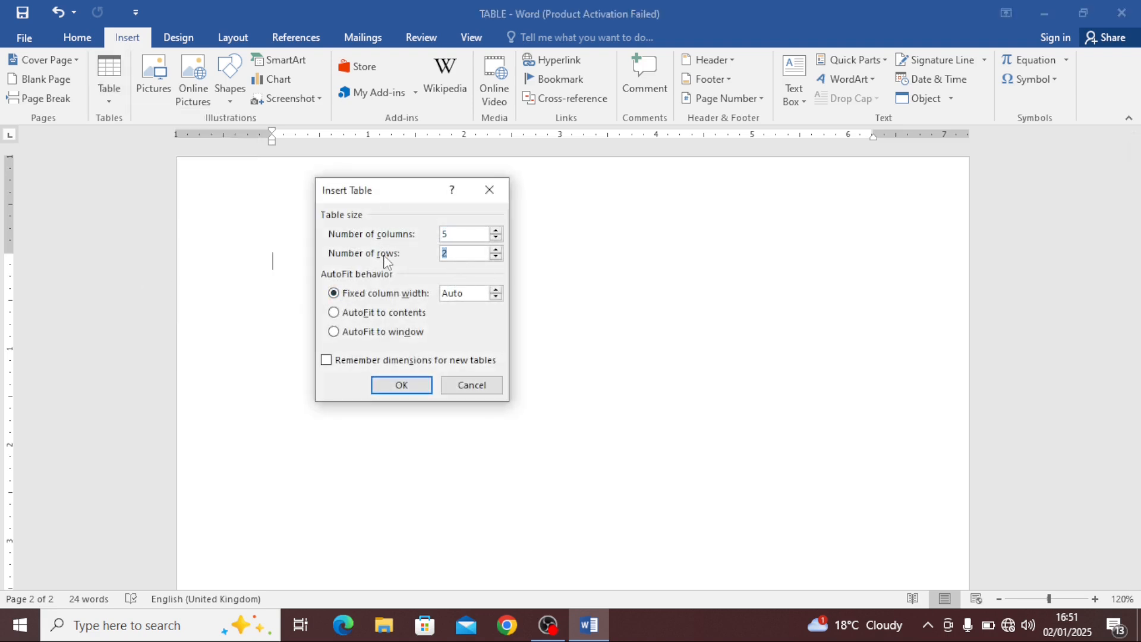
pyautogui.click(408, 386)
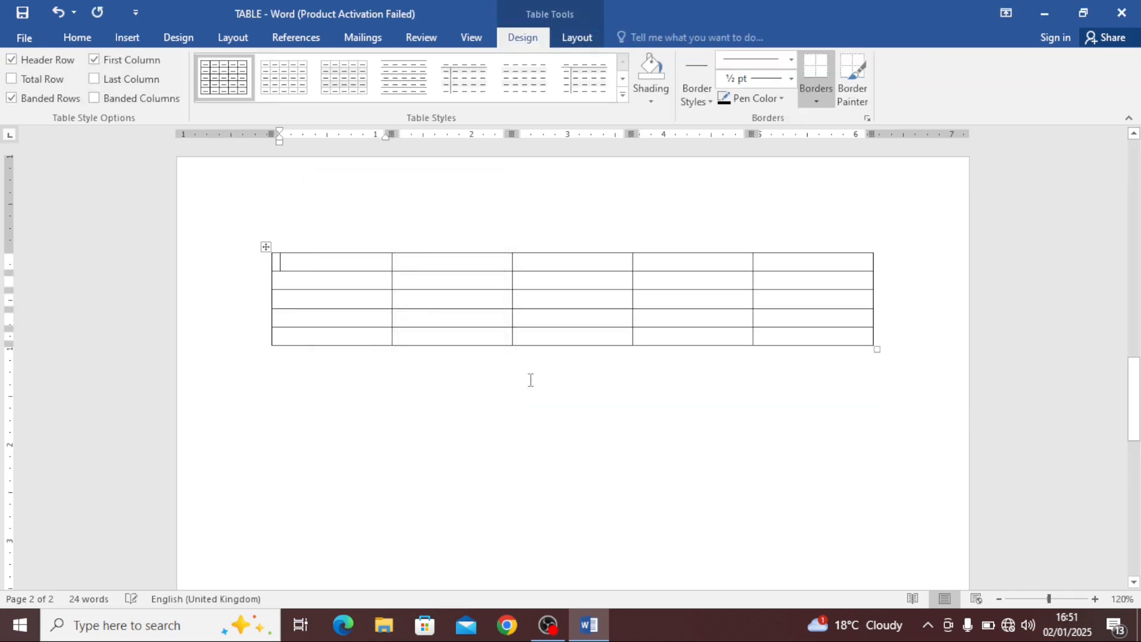
# Select the whole new table and apply yellow shading to it
pyautogui.click(266, 247)
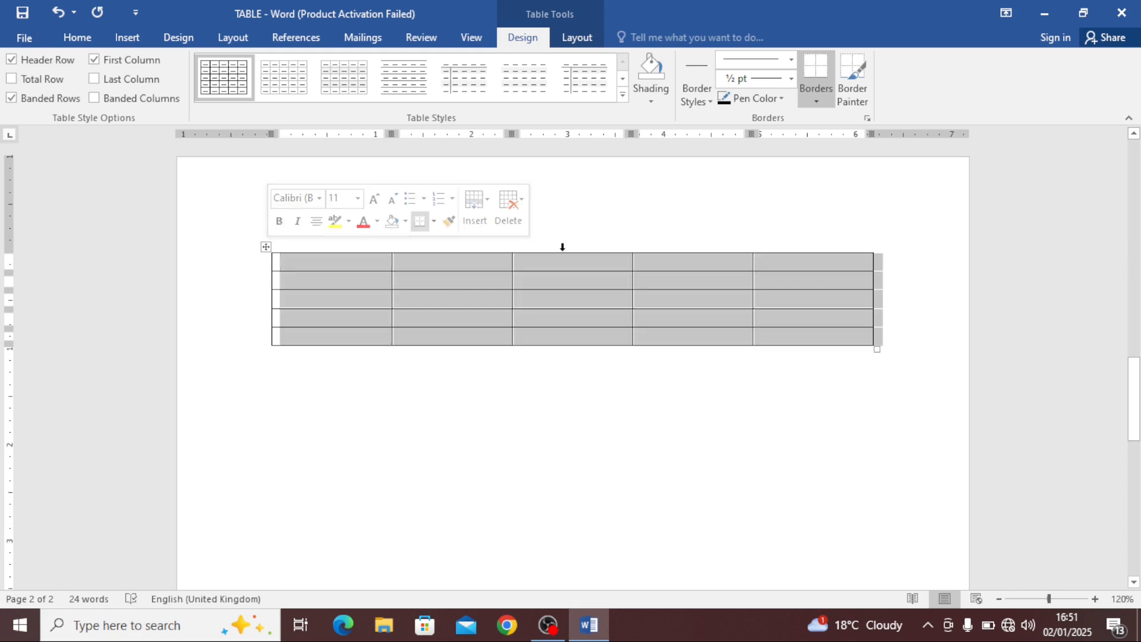
pyautogui.click(659, 101)
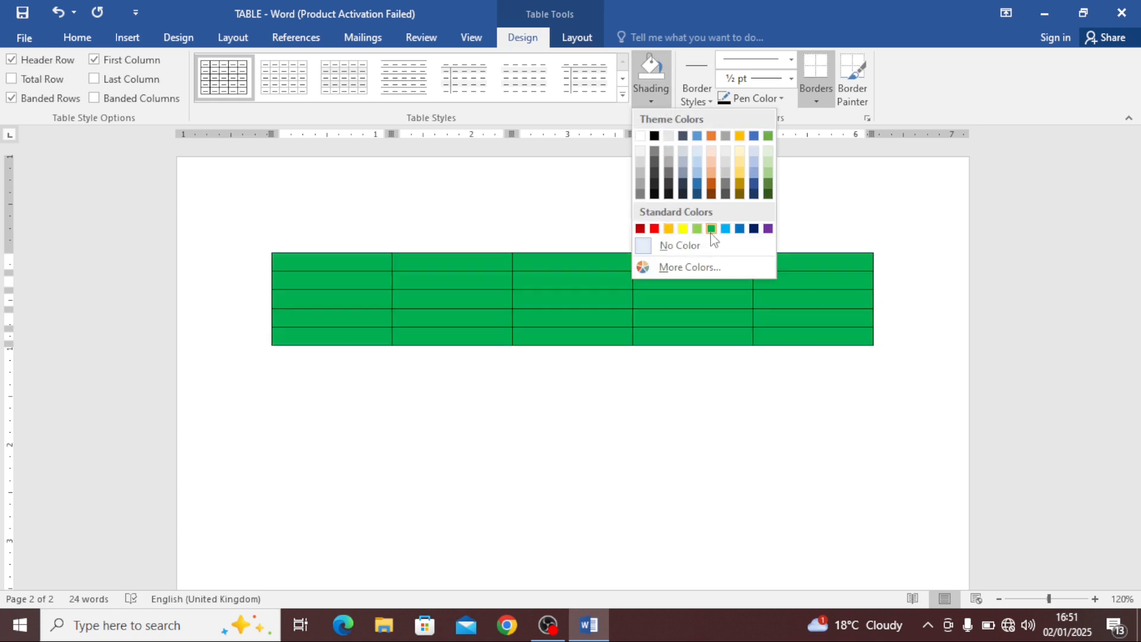
pyautogui.click(682, 229)
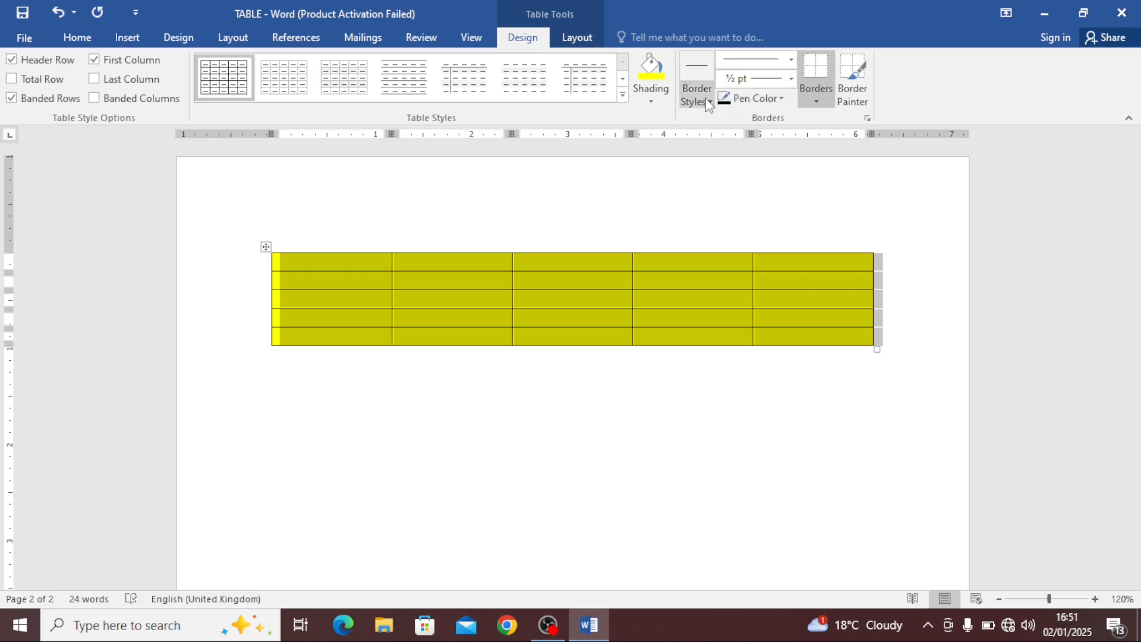
# Set the border pen colour to red and choose a thick 3 pt border line style
pyautogui.click(766, 100)
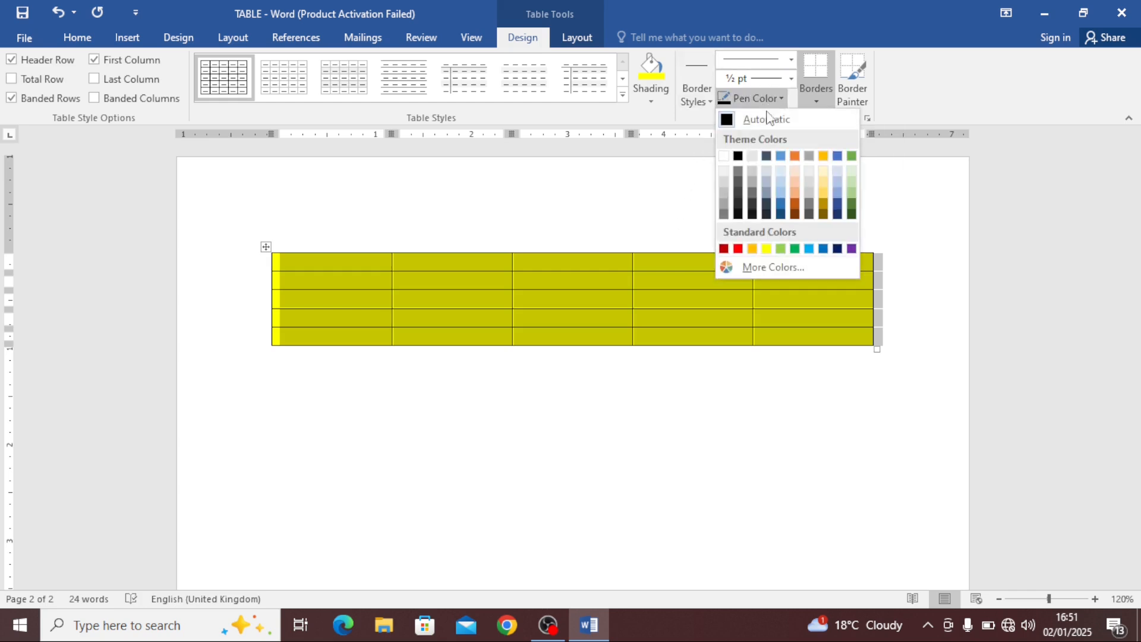
pyautogui.click(737, 249)
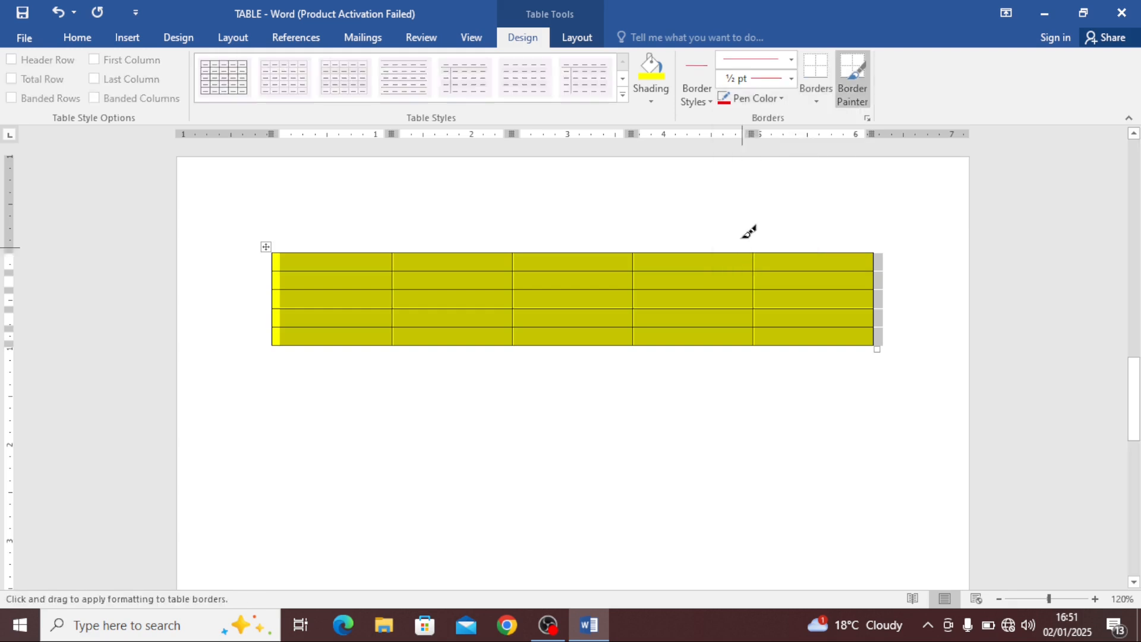
pyautogui.click(791, 58)
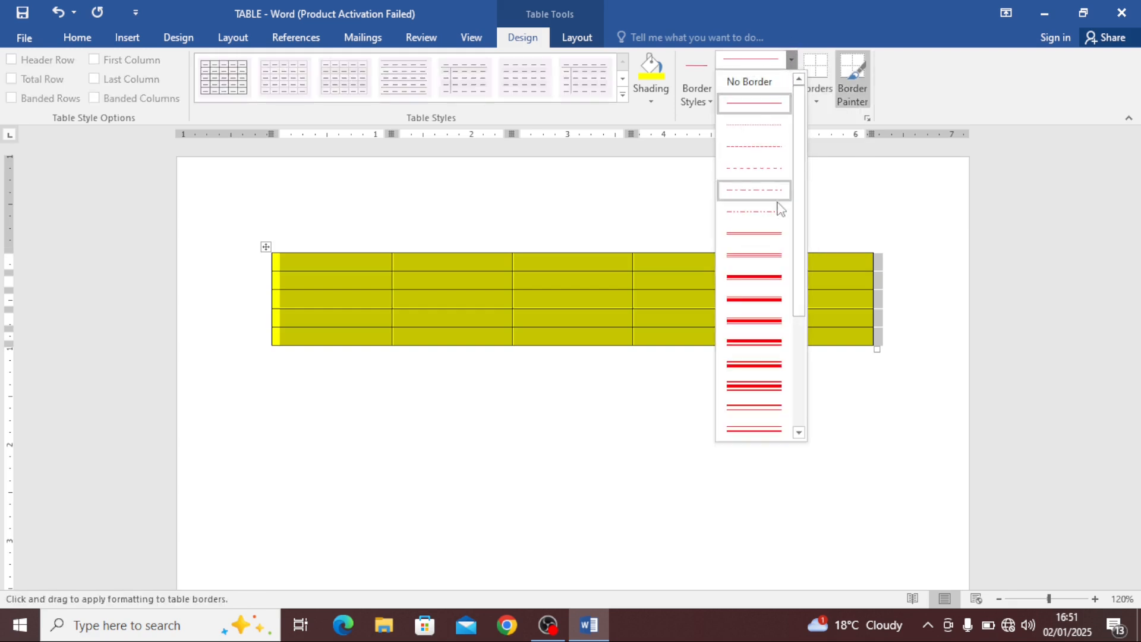
pyautogui.click(762, 284)
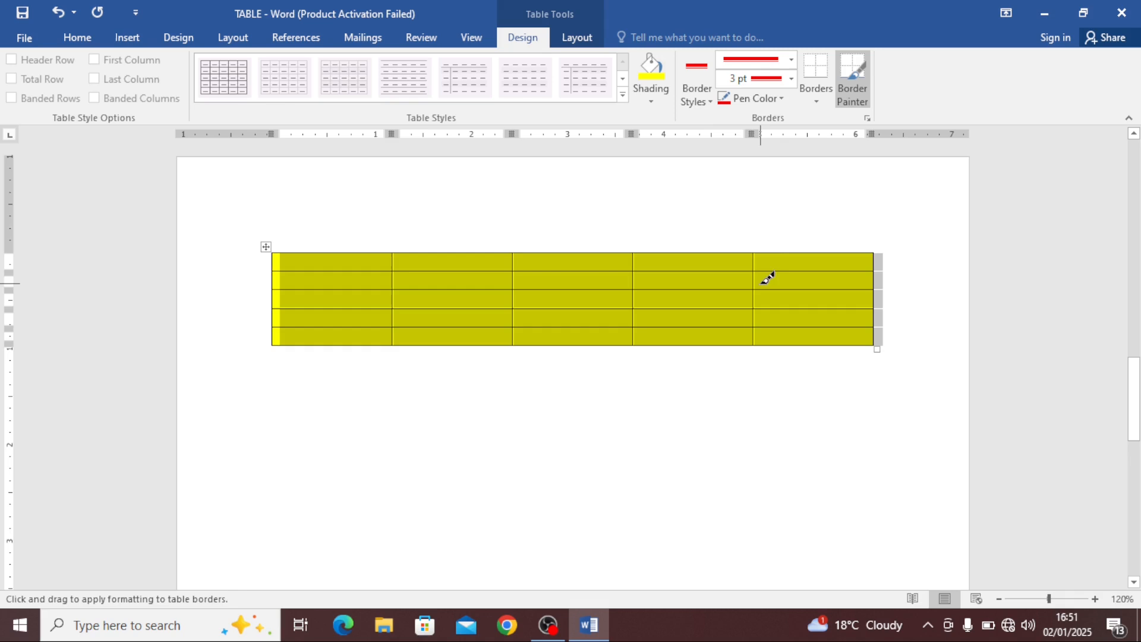
# Apply all borders with the red 3 pt pen to the table and stretch the table taller by its corner handle
pyautogui.click(817, 101)
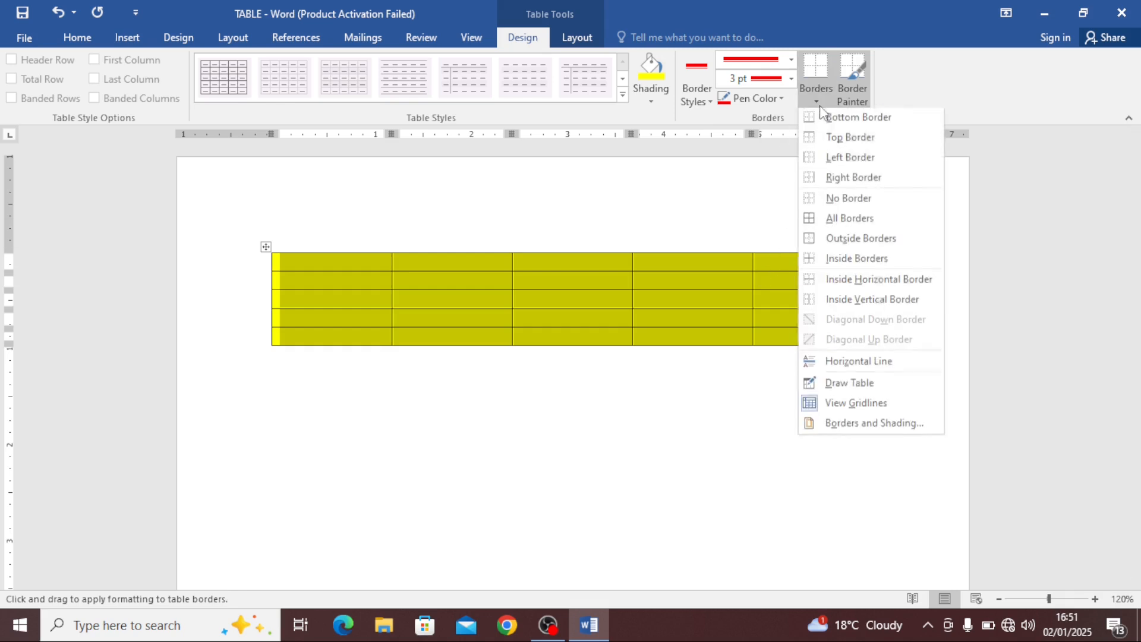
pyautogui.click(834, 222)
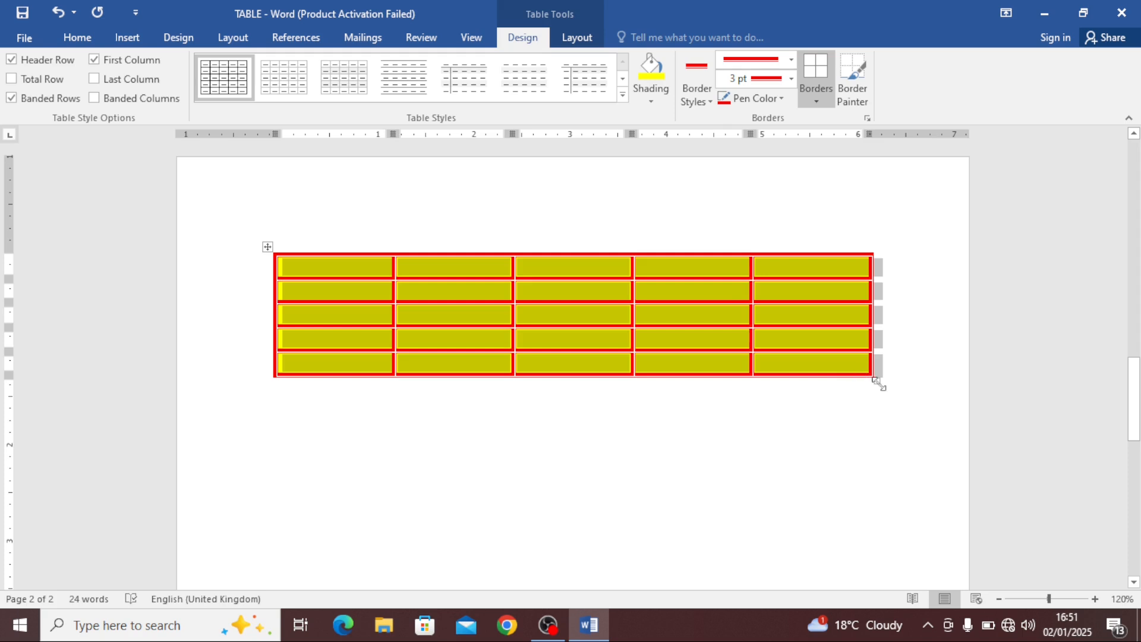
pyautogui.moveTo(878, 384); pyautogui.dragTo(877, 475)
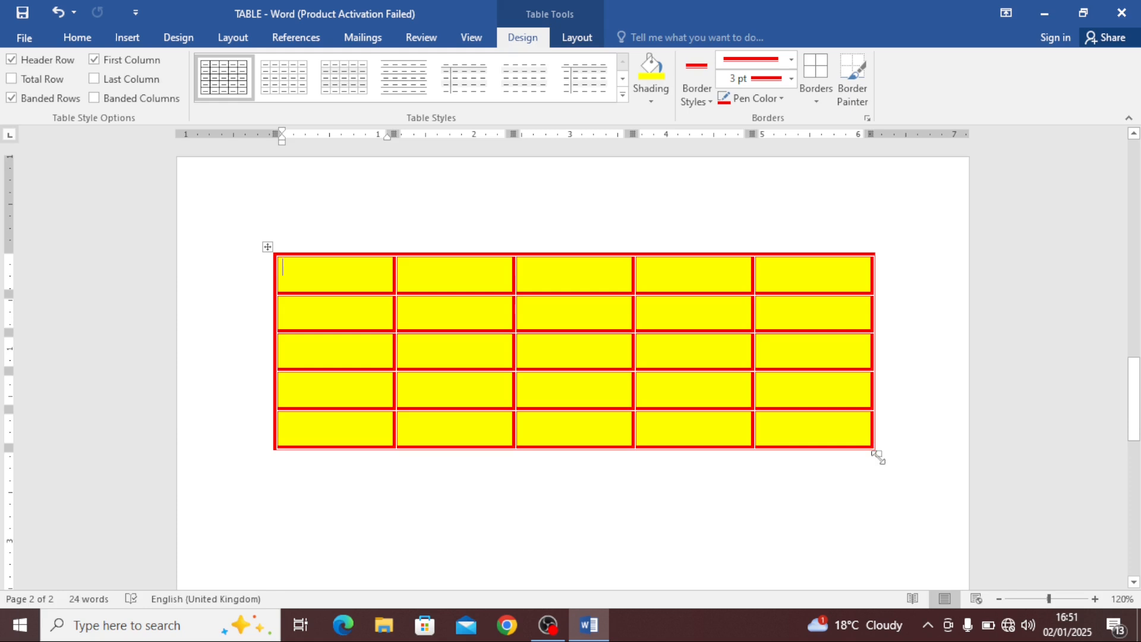
pyautogui.moveTo(878, 456); pyautogui.dragTo(878, 479)
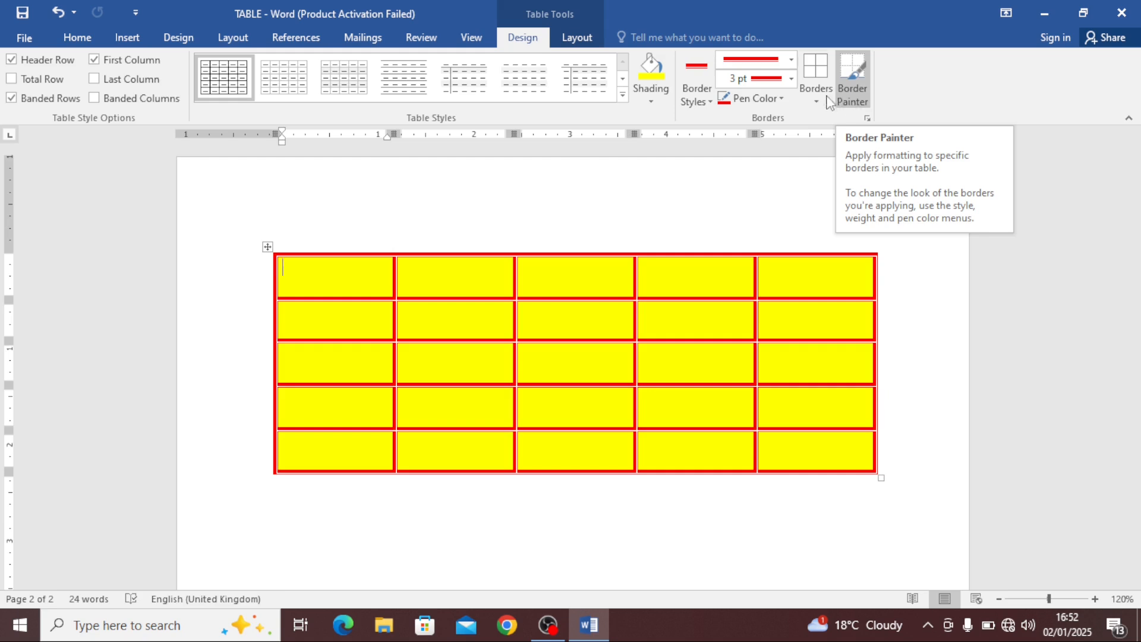
# Set the border pen colour to light blue
pyautogui.click(791, 79)
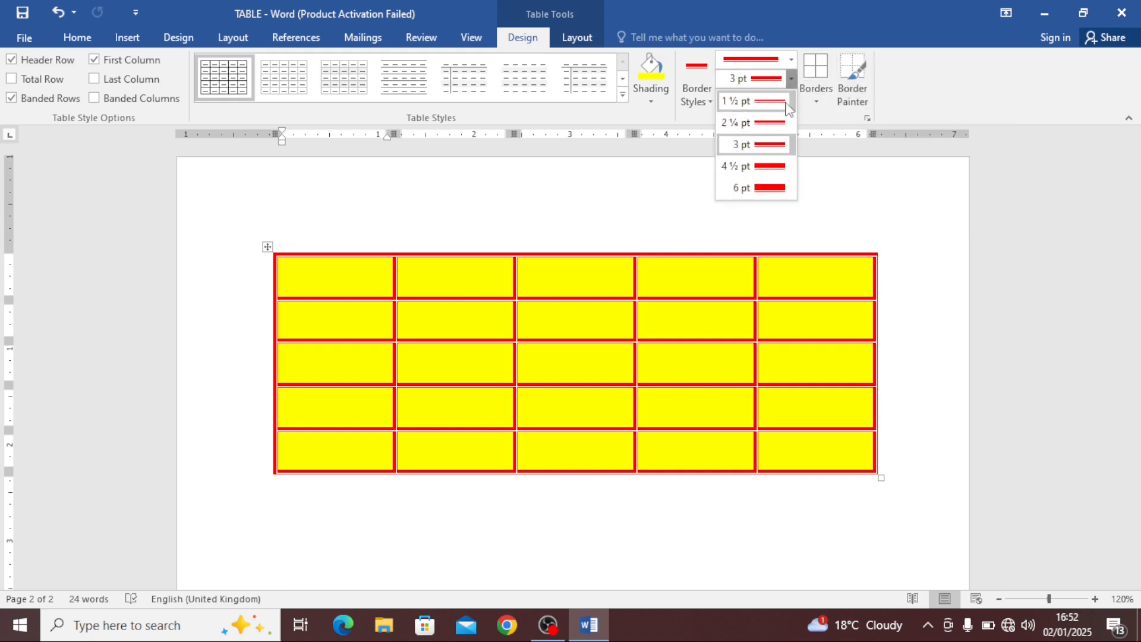
pyautogui.click(782, 24)
pyautogui.click(769, 99)
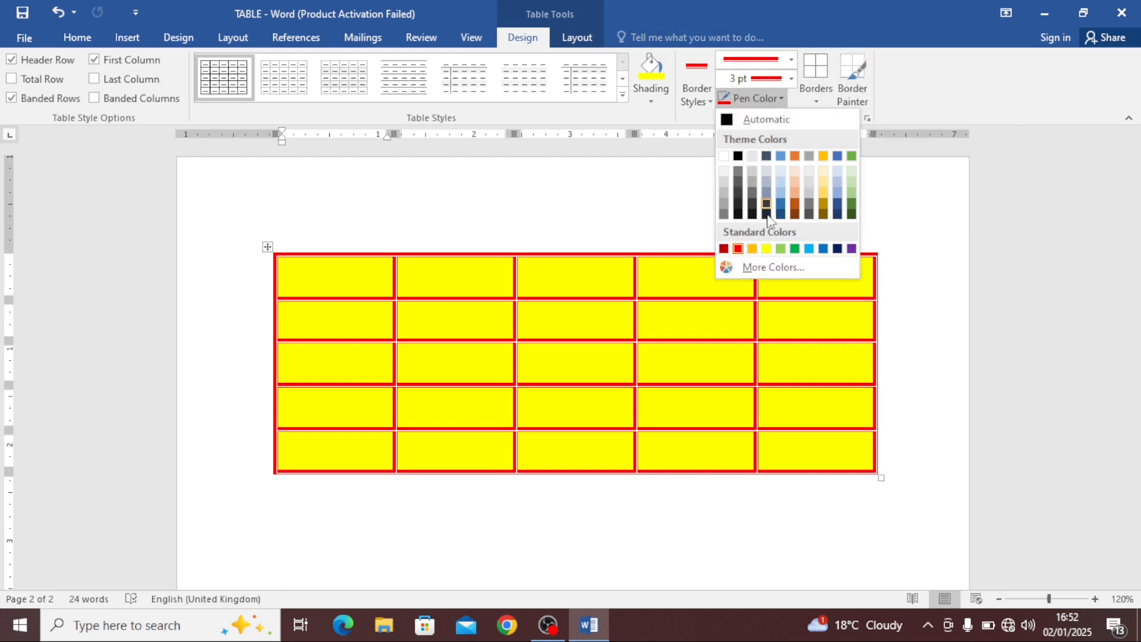
pyautogui.click(809, 248)
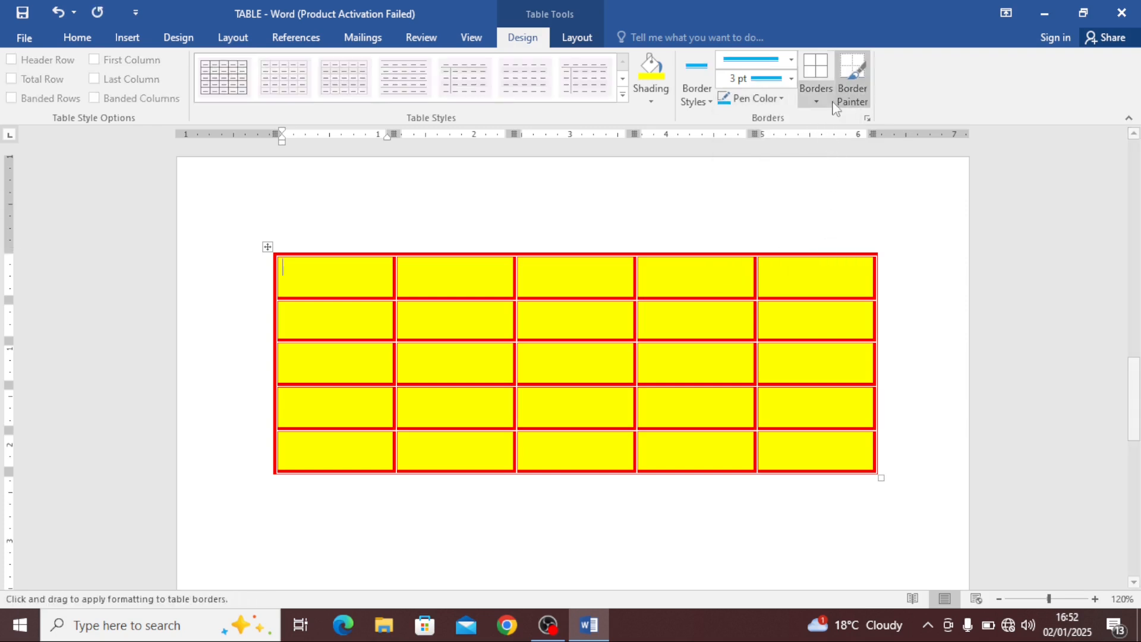
# Paint light blue 3 pt borders with Border Painter on the third column divider, the first row's lower edge and several inner cell edges
pyautogui.click(853, 84)
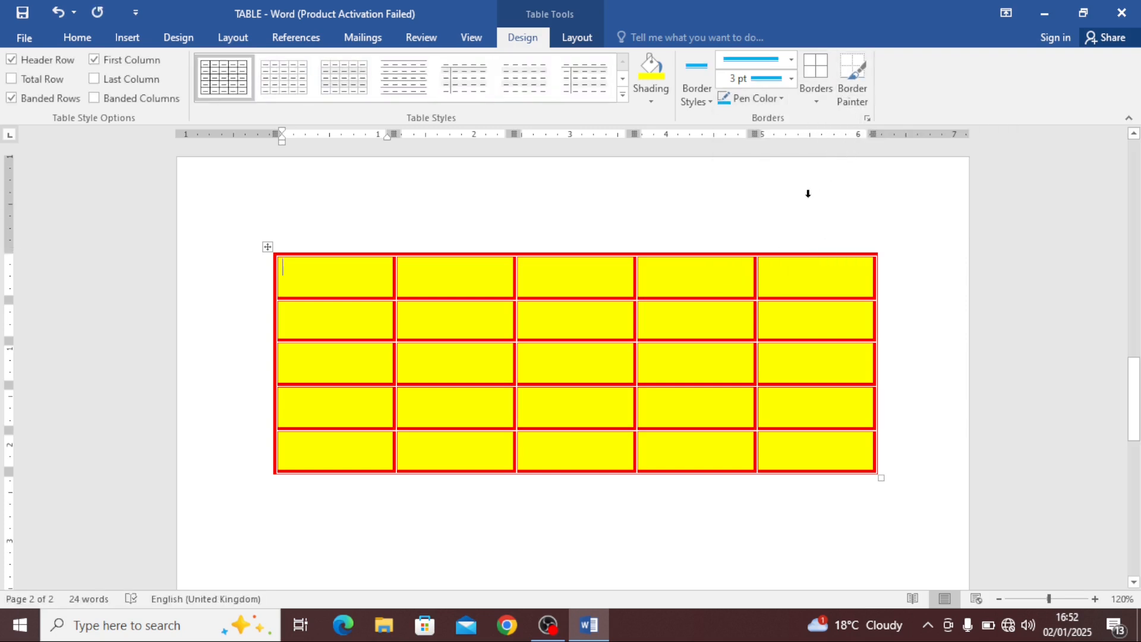
pyautogui.moveTo(635, 248)
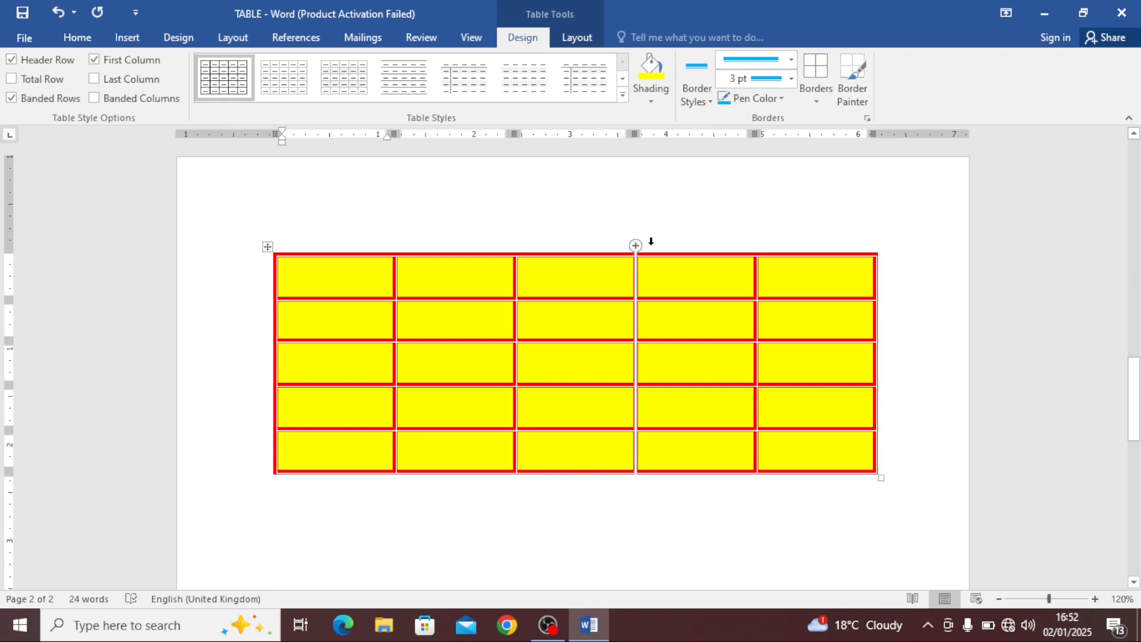
pyautogui.click(848, 81)
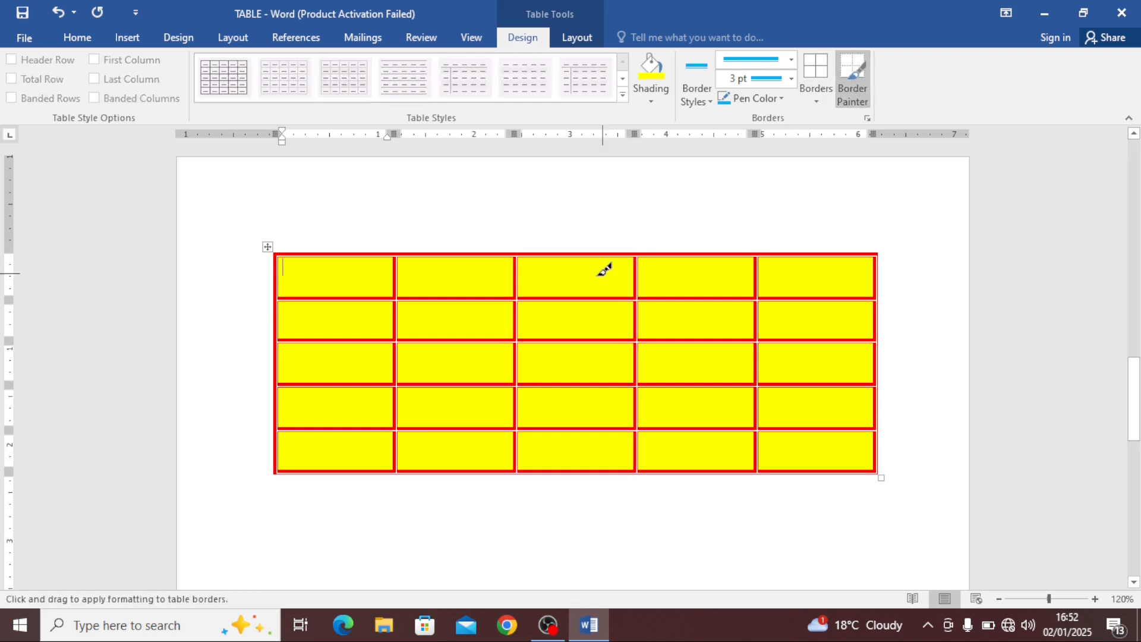
pyautogui.moveTo(635, 253); pyautogui.dragTo(636, 453)
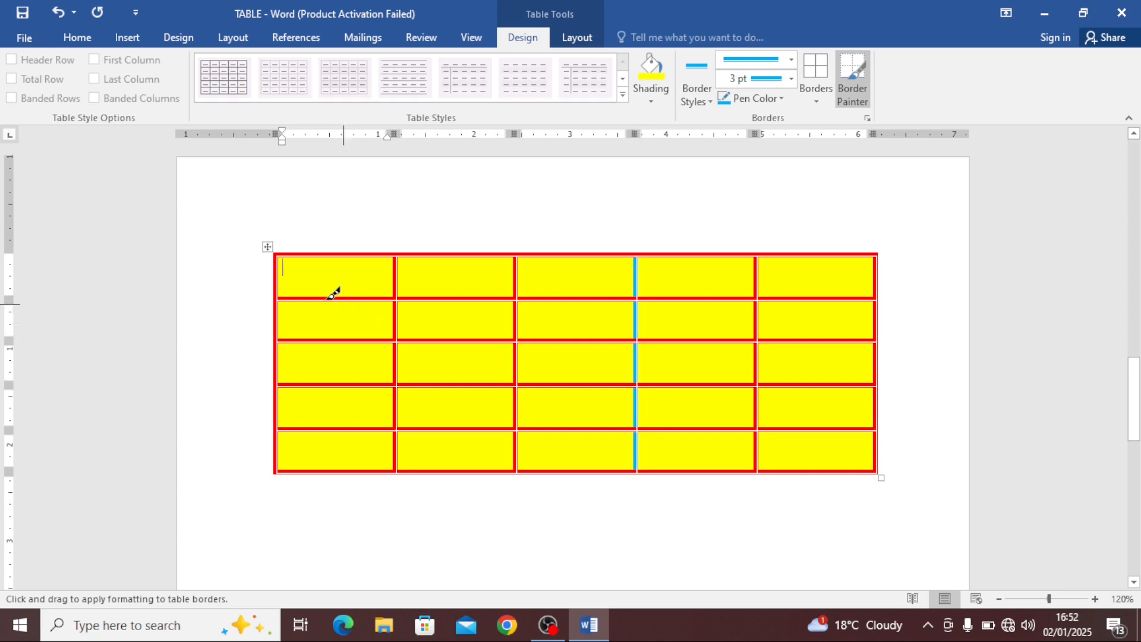
pyautogui.moveTo(332, 296); pyautogui.dragTo(803, 291)
pyautogui.moveTo(517, 343); pyautogui.dragTo(520, 380)
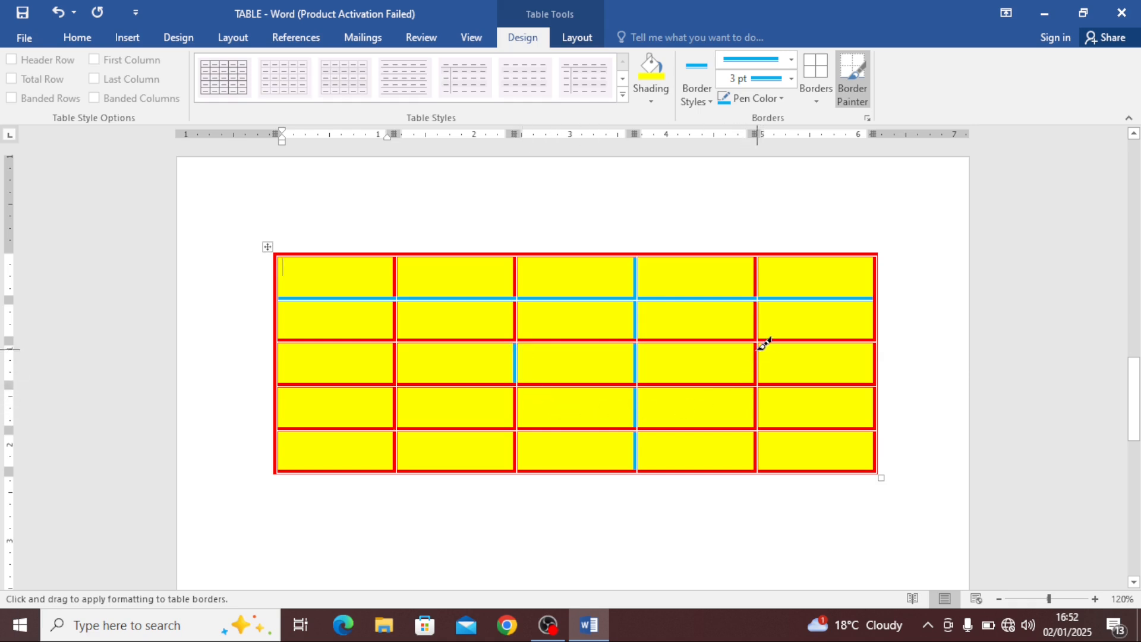
pyautogui.moveTo(762, 343); pyautogui.dragTo(764, 419)
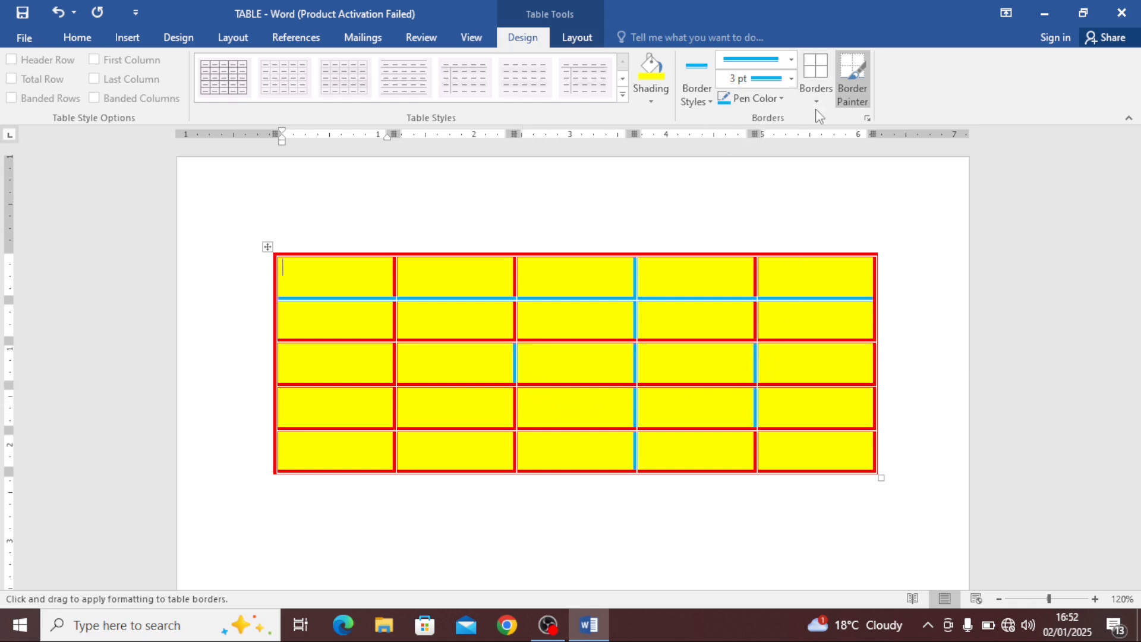
pyautogui.click(791, 59)
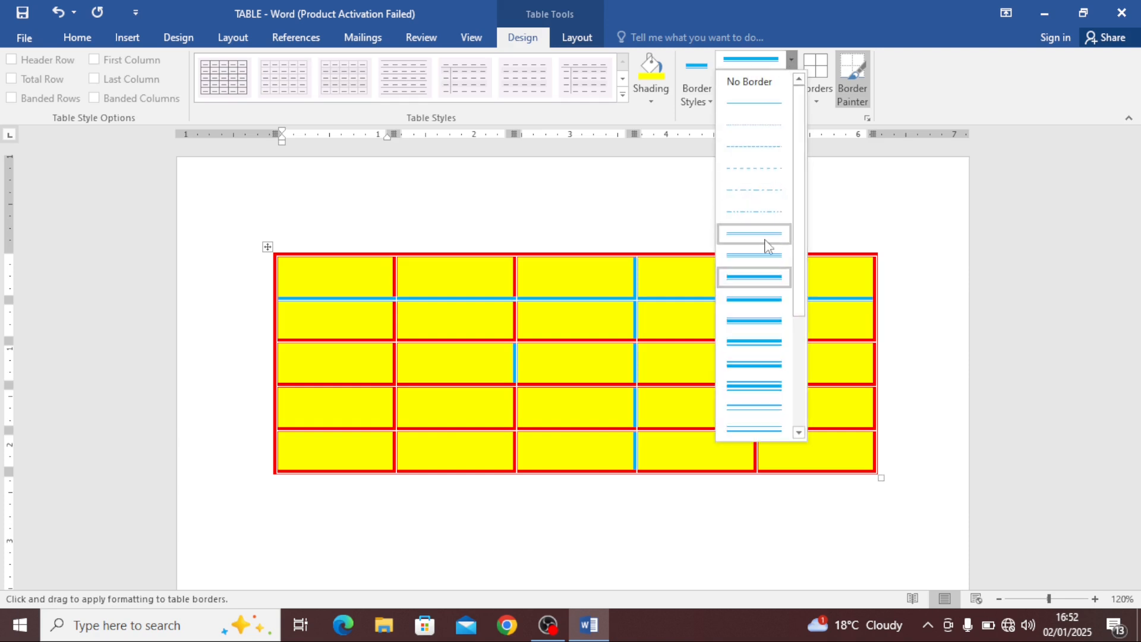
pyautogui.click(754, 104)
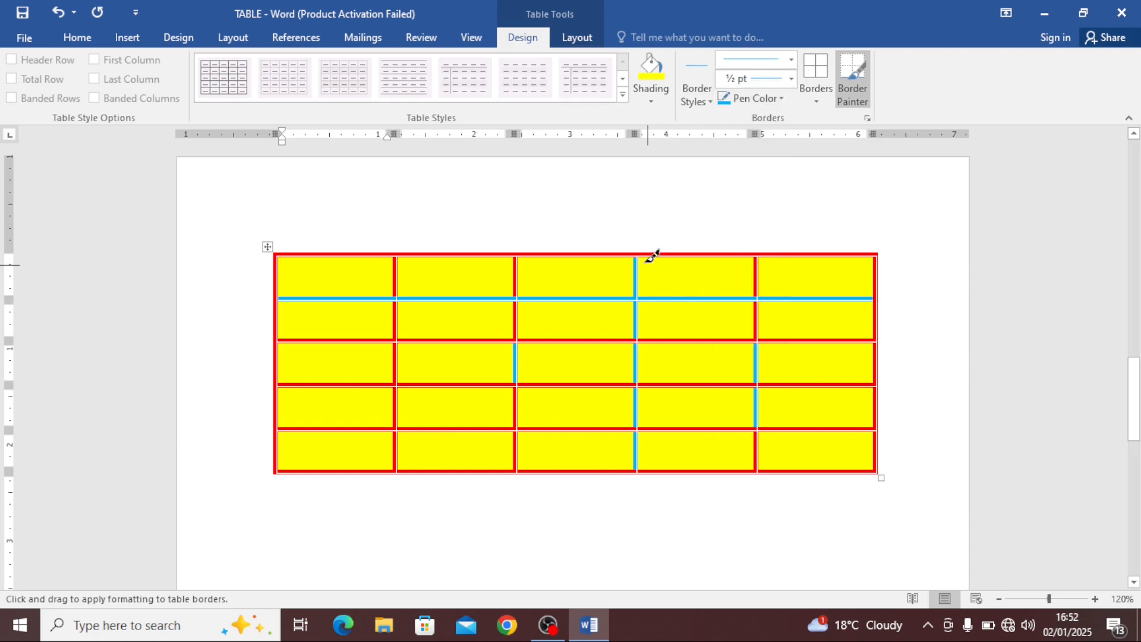
pyautogui.moveTo(642, 383); pyautogui.dragTo(639, 427)
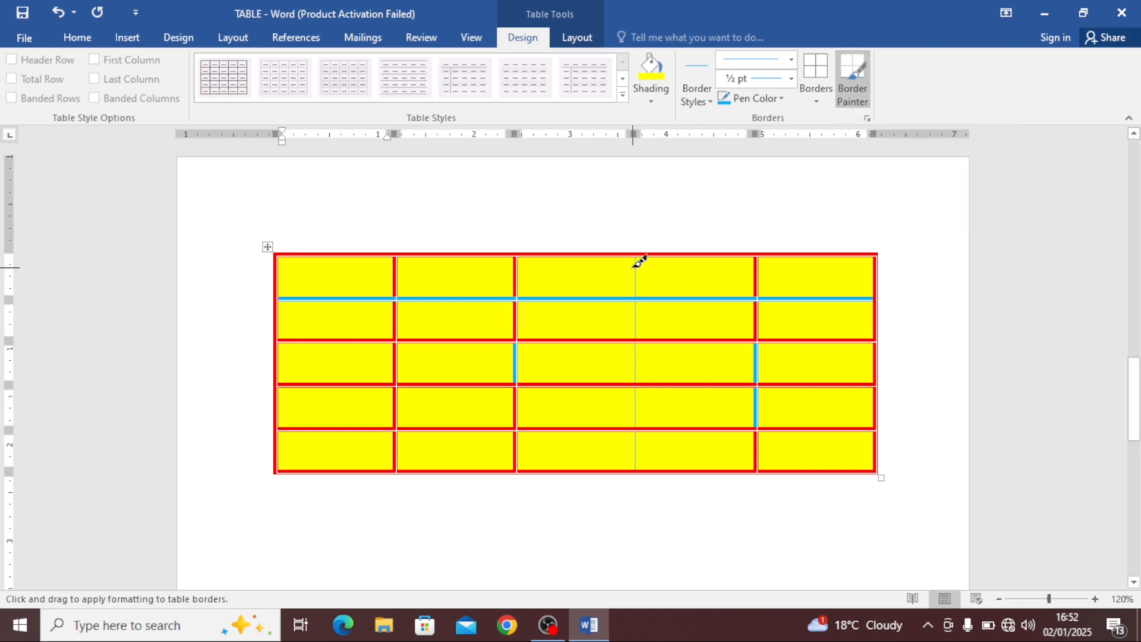
# Switch back to the thick line style and repaint the whole divider between the third and fourth columns
pyautogui.click(791, 59)
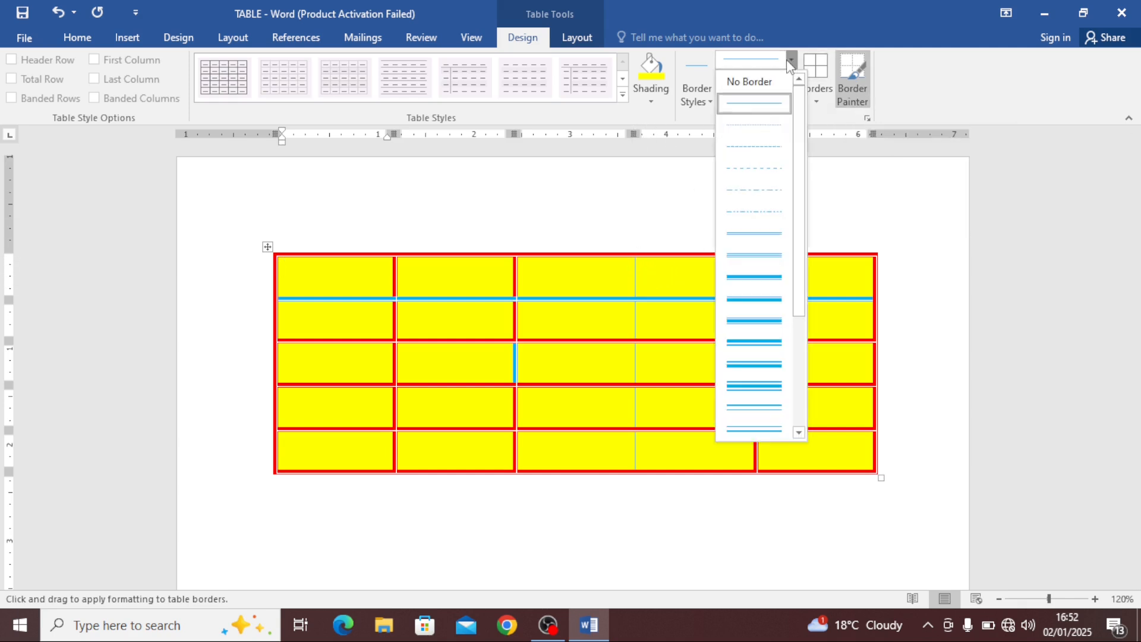
pyautogui.click(754, 277)
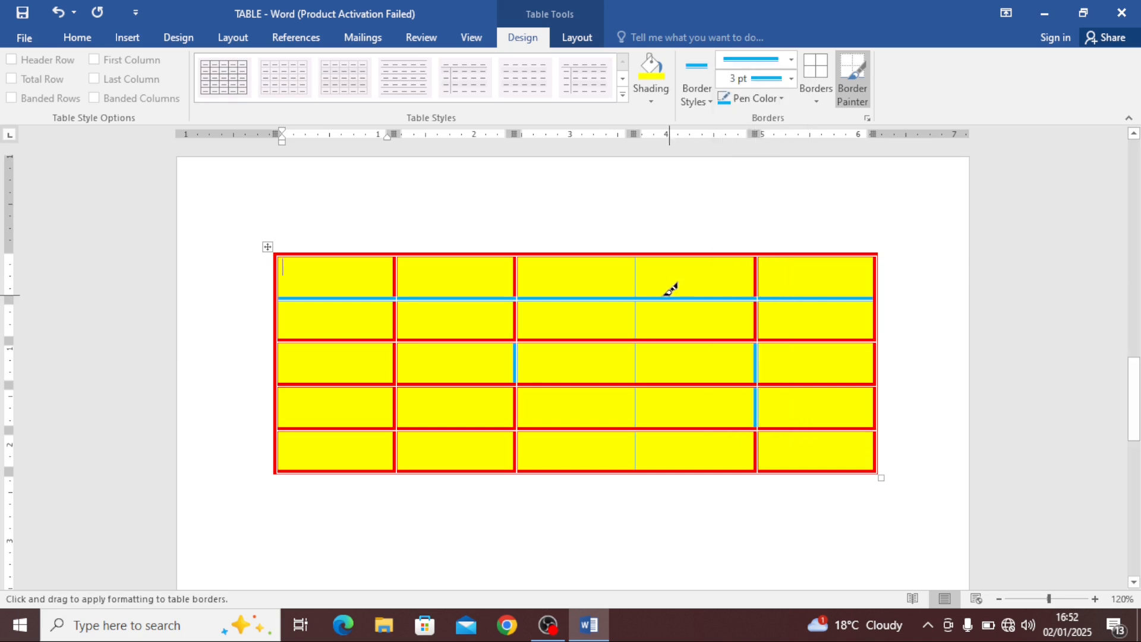
pyautogui.moveTo(642, 275); pyautogui.dragTo(642, 447)
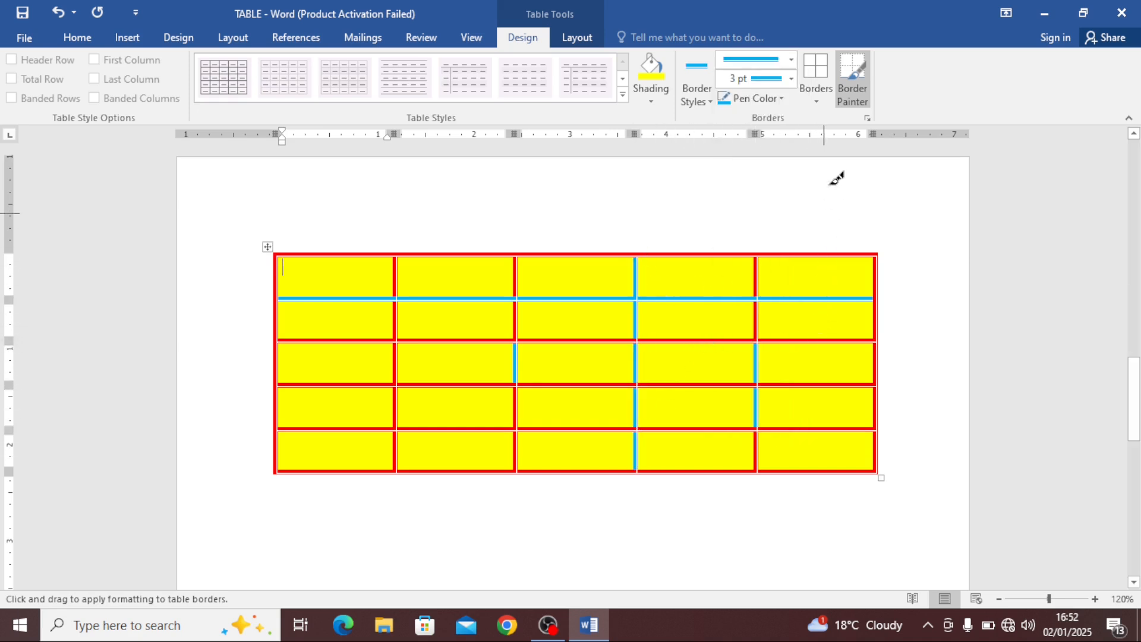
# Apply yellow shading to the first cell
pyautogui.click(646, 97)
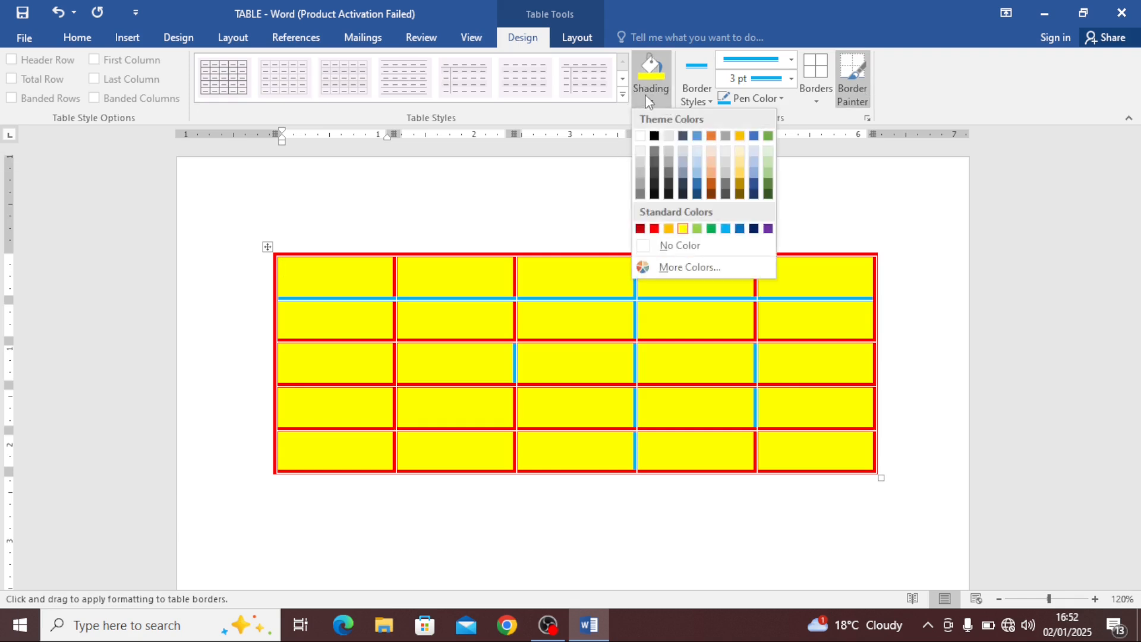
pyautogui.click(682, 228)
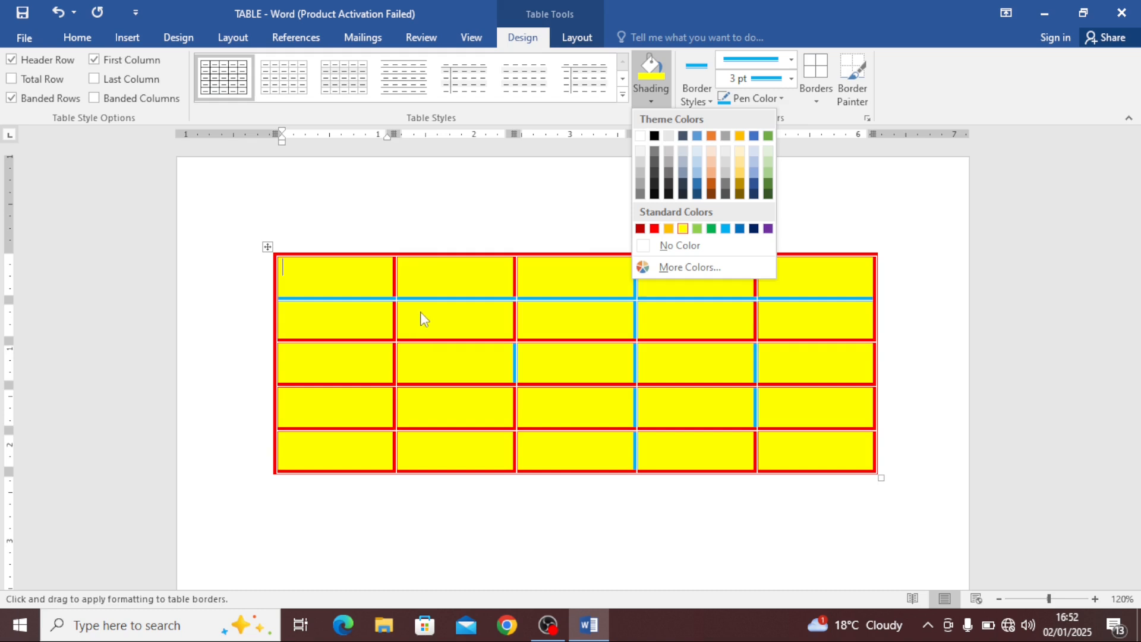
pyautogui.click(695, 100)
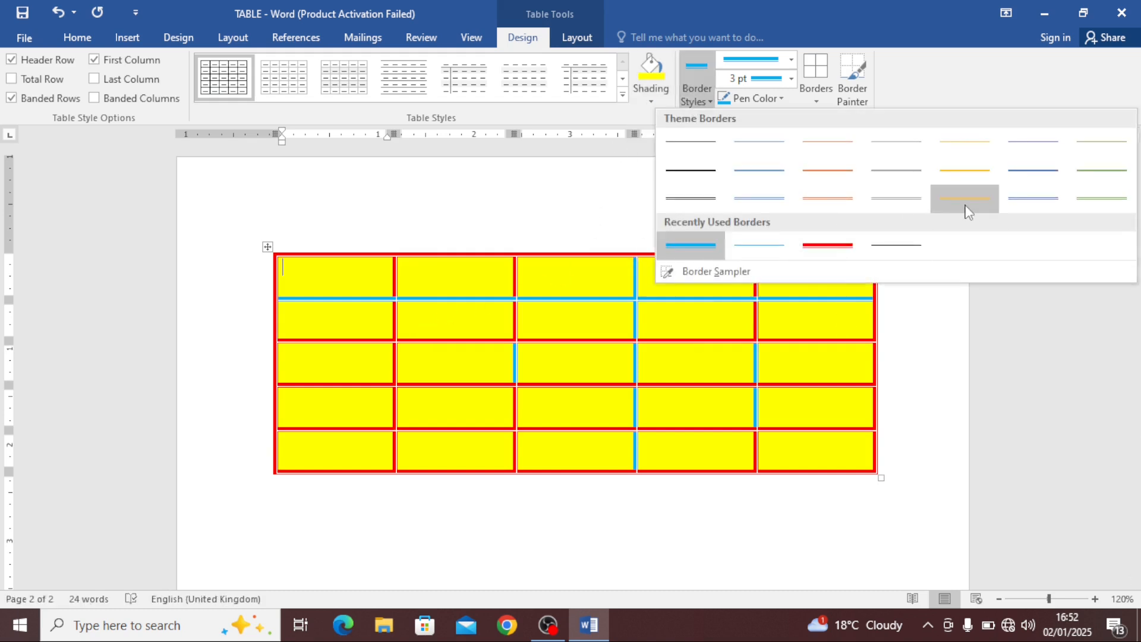
pyautogui.click(654, 318)
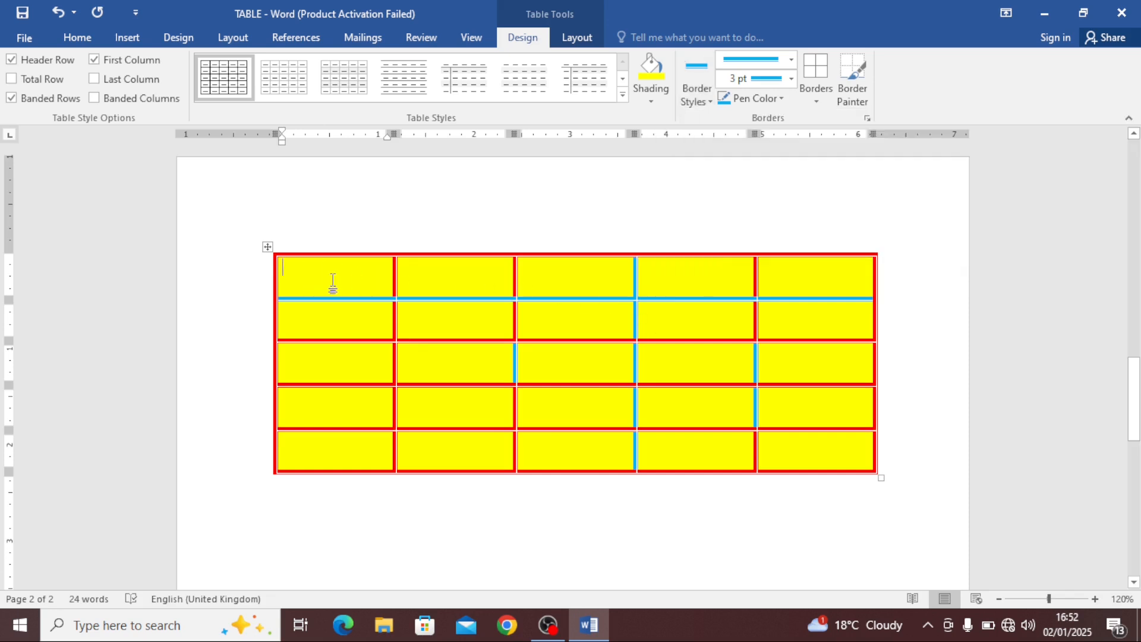
pyautogui.moveTo(318, 288)
pyautogui.mouseDown()
pyautogui.moveTo(534, 432)
pyautogui.moveTo(522, 443)
pyautogui.mouseUp()
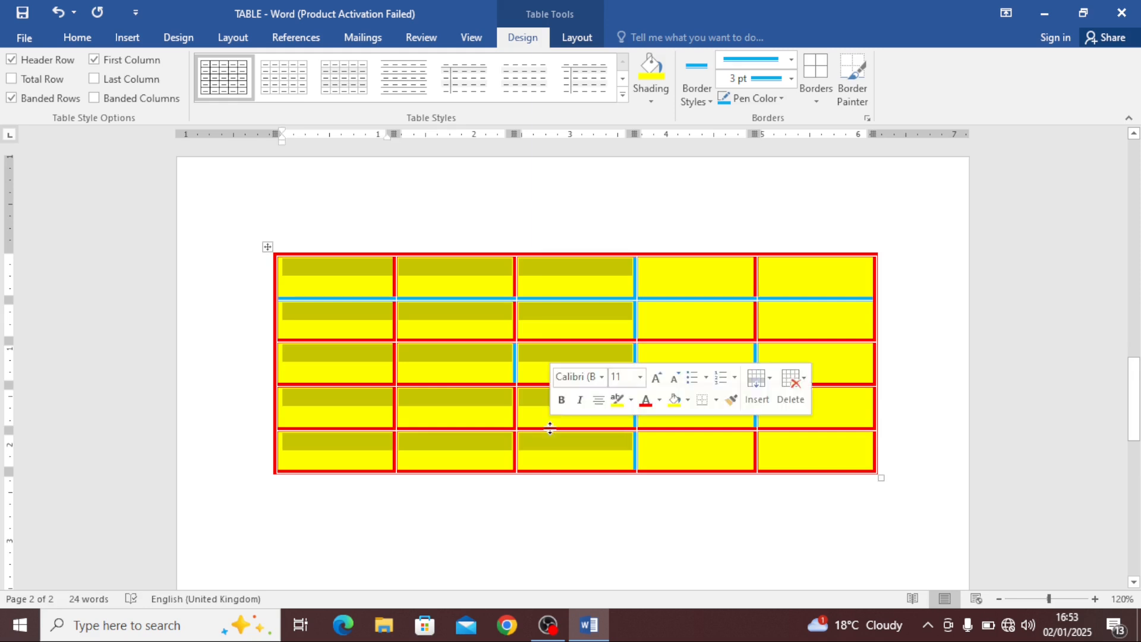
pyautogui.click(294, 259)
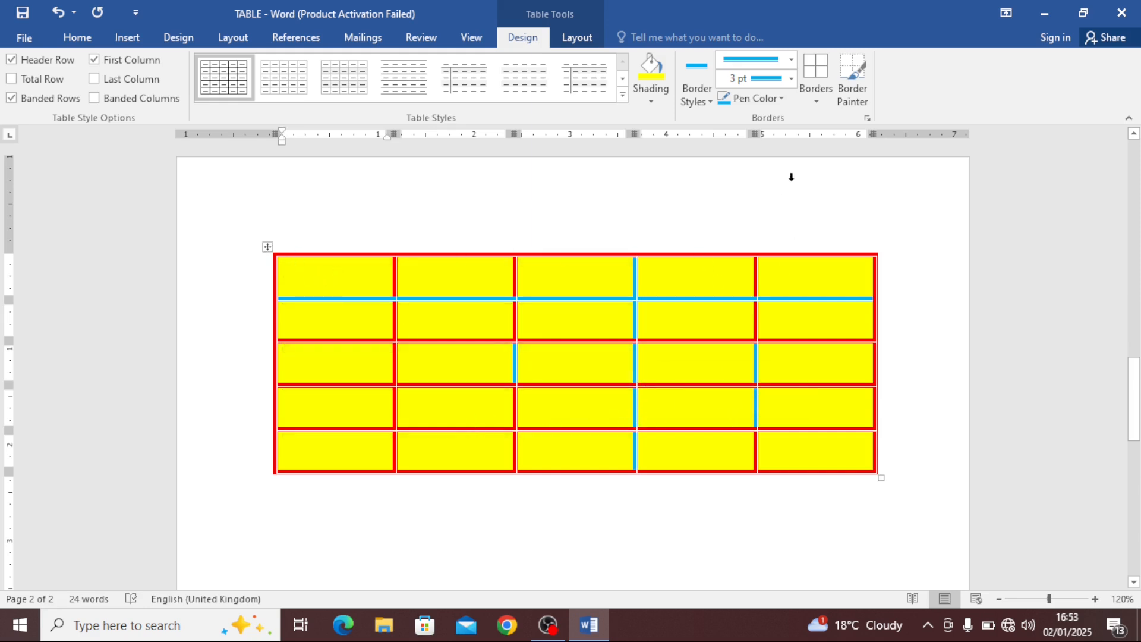
pyautogui.click(812, 95)
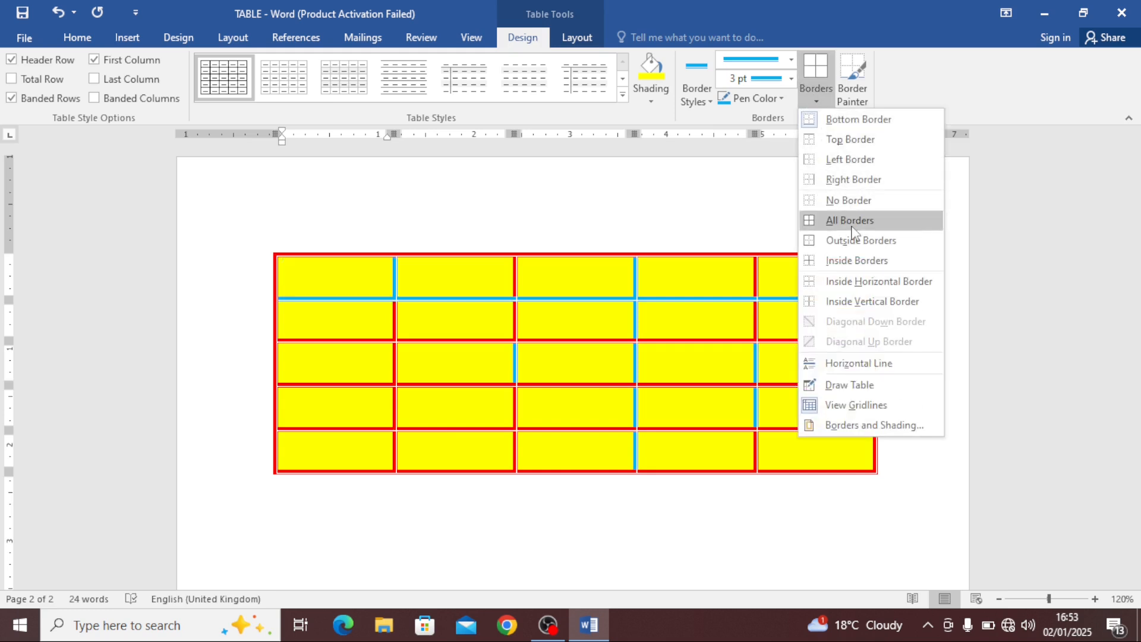
pyautogui.click(688, 287)
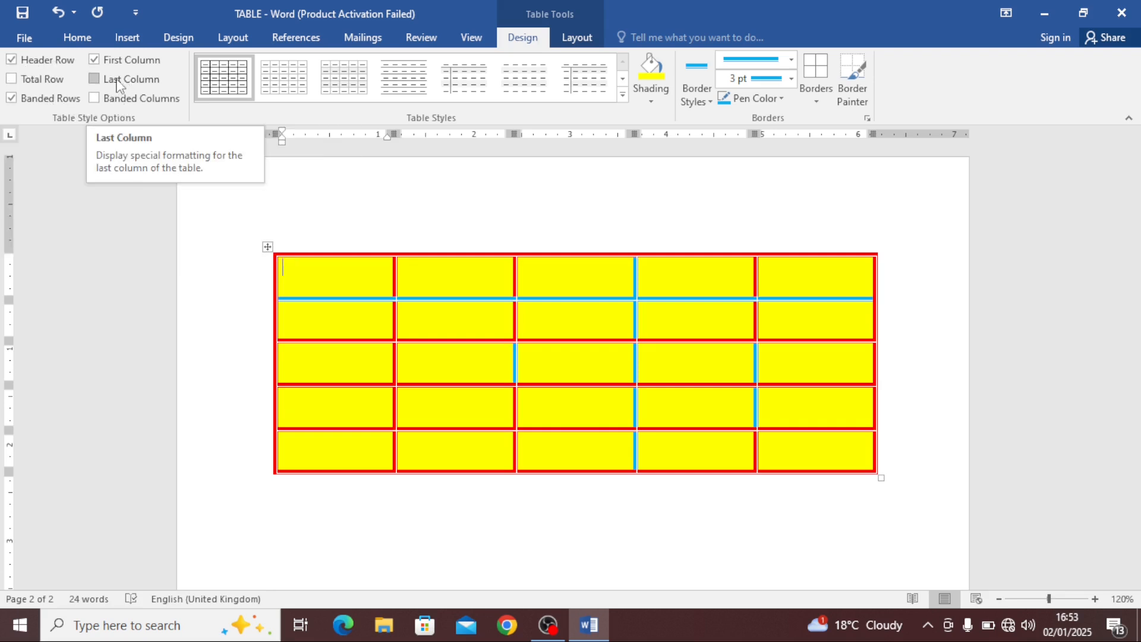
pyautogui.click(622, 94)
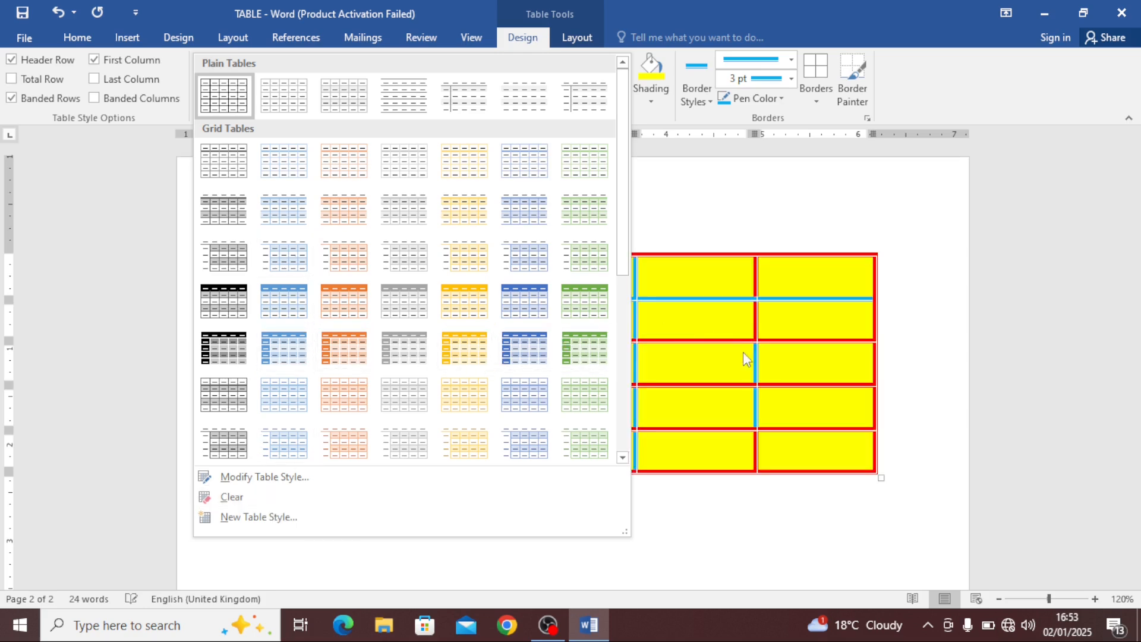
pyautogui.press('Escape')
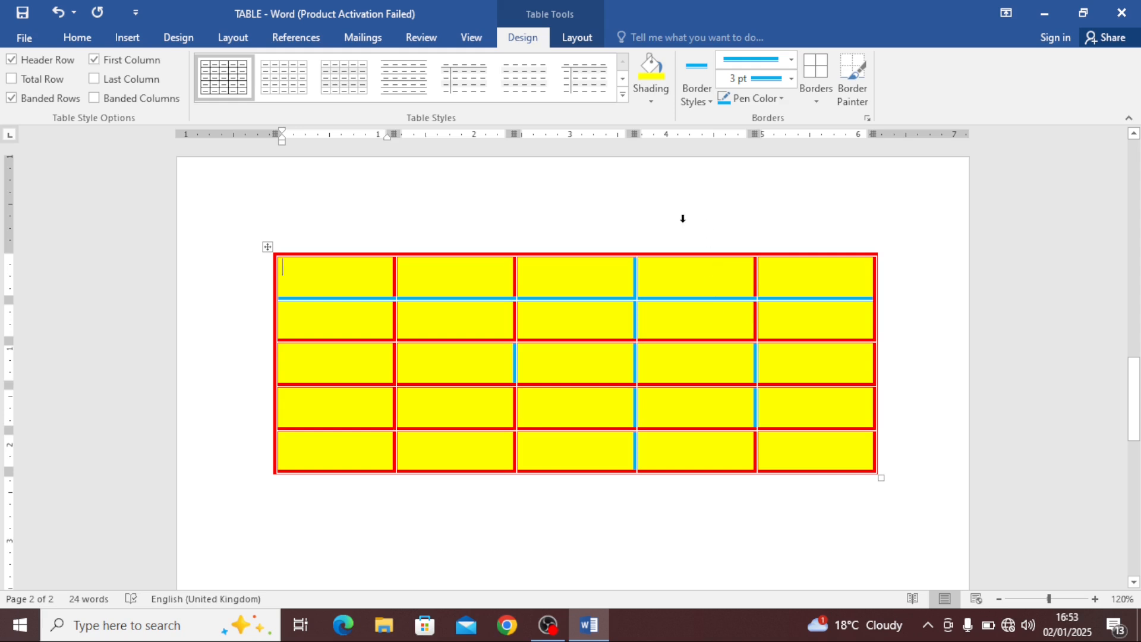
# Enter the headers SN, NAME and JAN in the first three cells of the top row
pyautogui.click(581, 39)
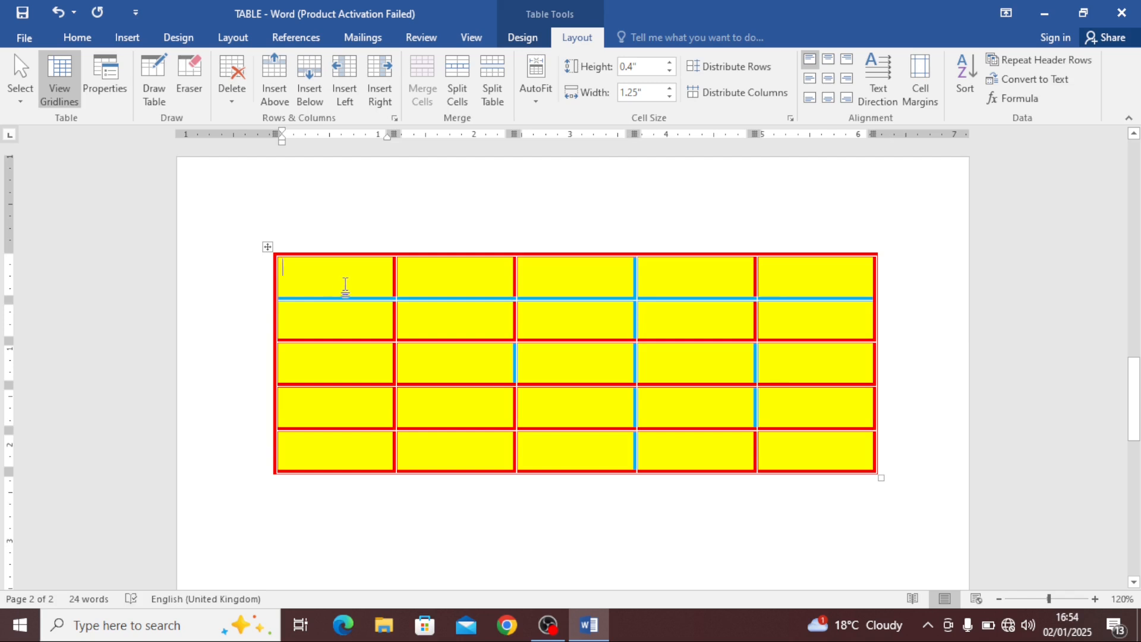
pyautogui.write('SN')
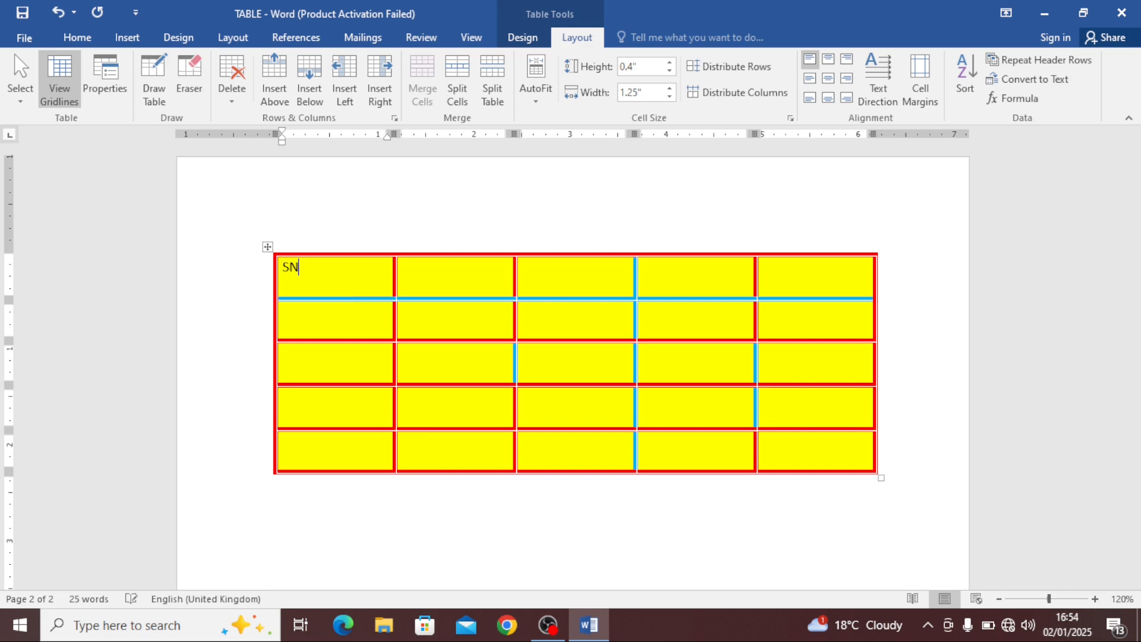
pyautogui.press('Tab')
pyautogui.write('N')
pyautogui.write('A,M')
pyautogui.press('BackSpace')
pyautogui.press('Tab')
# Enter the headers FEB and TOTAL in the remaining top-row cells, then place the cursor in the second row
pyautogui.press('Tab')
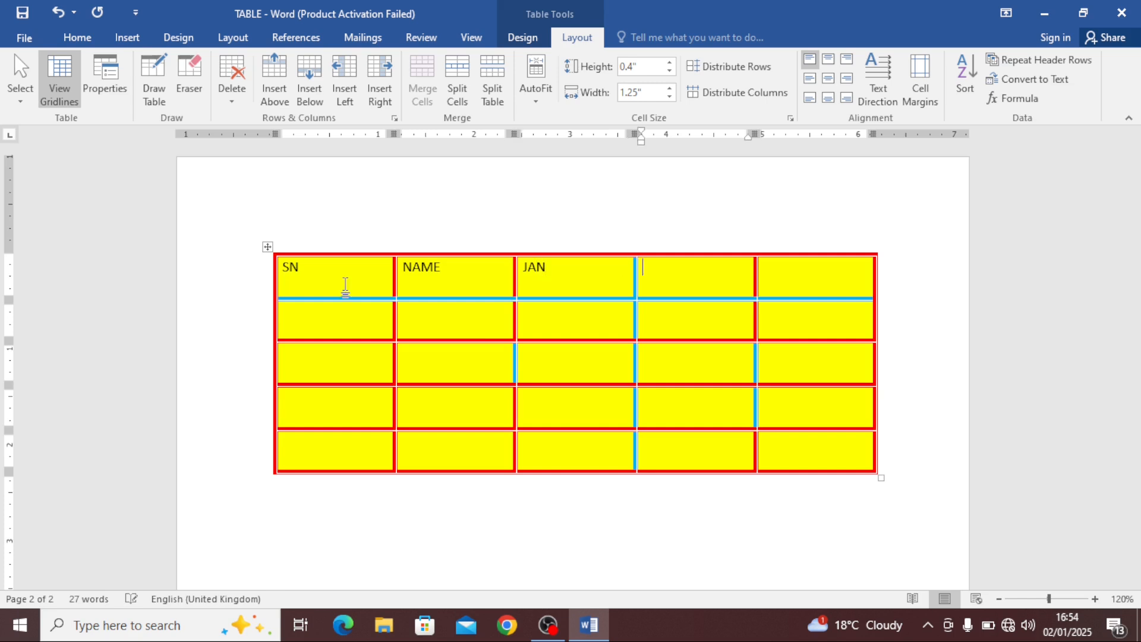
pyautogui.write('FEB')
pyautogui.press('Tab')
pyautogui.write('1000')
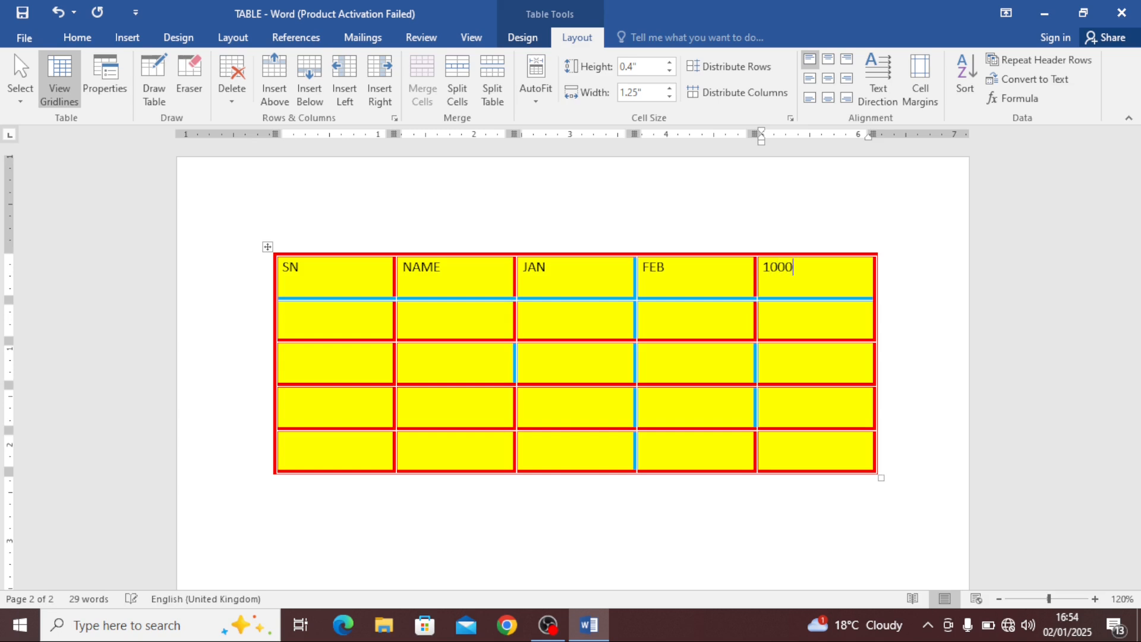
pyautogui.press('BackSpace')
pyautogui.press('BackSpace')
pyautogui.press('BackSpace')
pyautogui.click(328, 326)
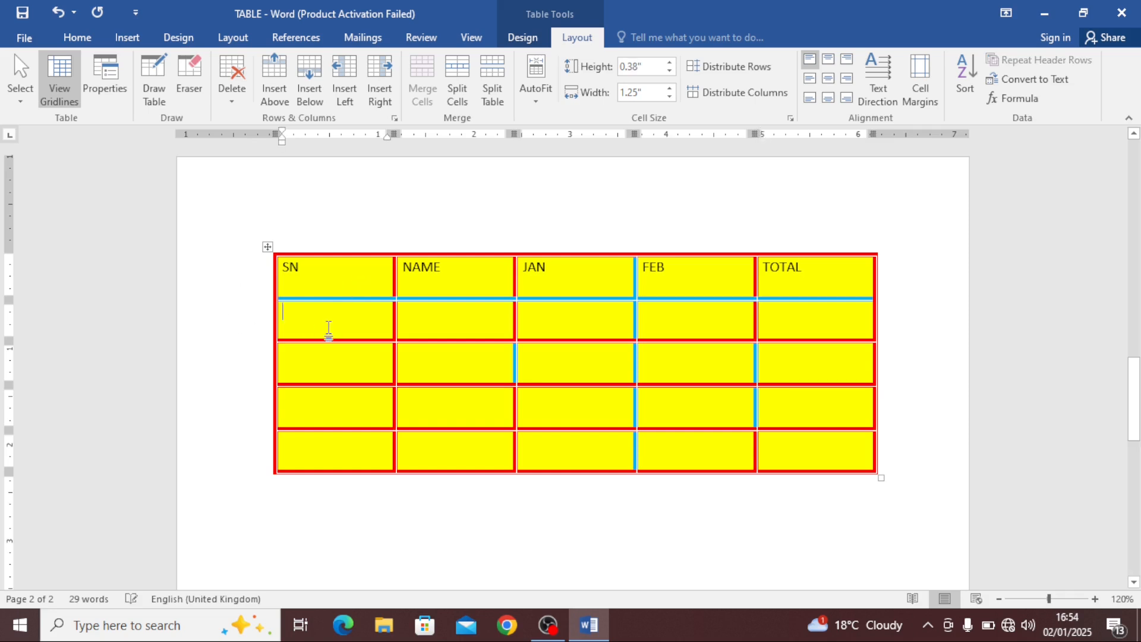
# Number the rows 1 to 4 in the SN column and place the cursor in the first NAME data cell
pyautogui.write('1')
pyautogui.press('Down')
pyautogui.write('2')
pyautogui.press('Down')
pyautogui.write('3')
pyautogui.press('Down')
pyautogui.write('4')
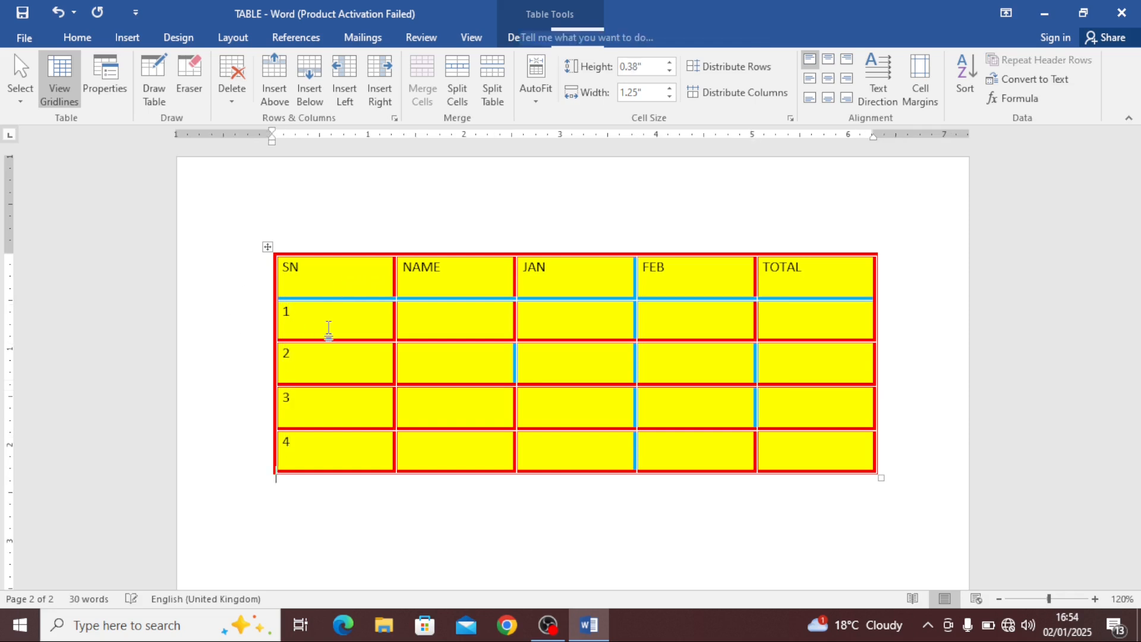
pyautogui.press('Down')
pyautogui.click(438, 326)
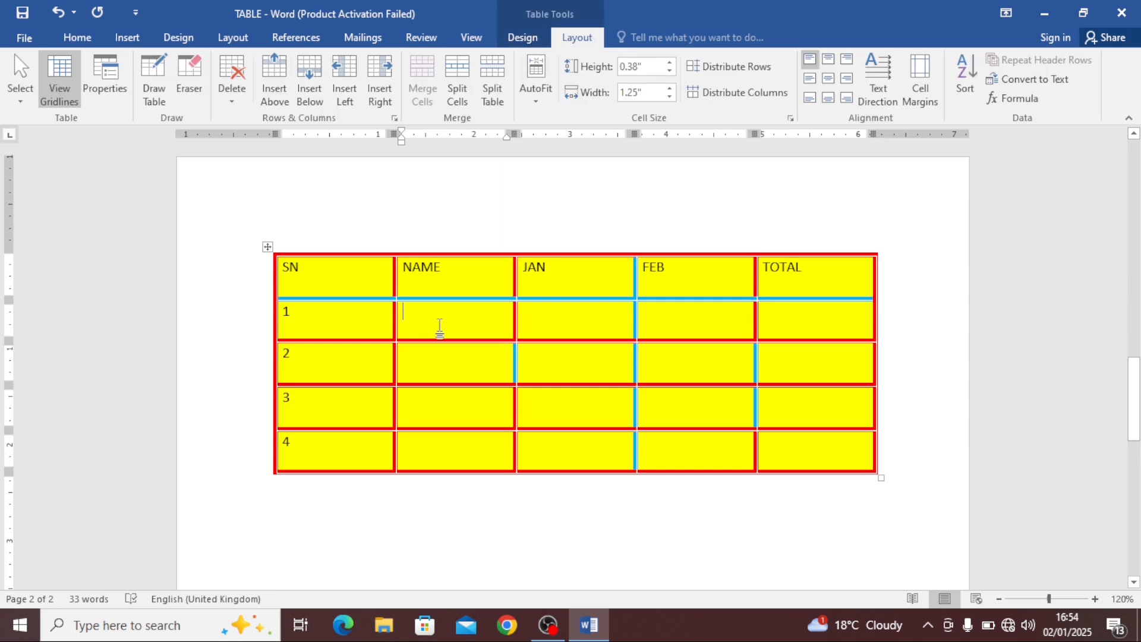
# Enter the names AMAN, SUMAN, ANKIT and SONU down the NAME column
pyautogui.write('AMAN')
pyautogui.press('Down')
pyautogui.write('S')
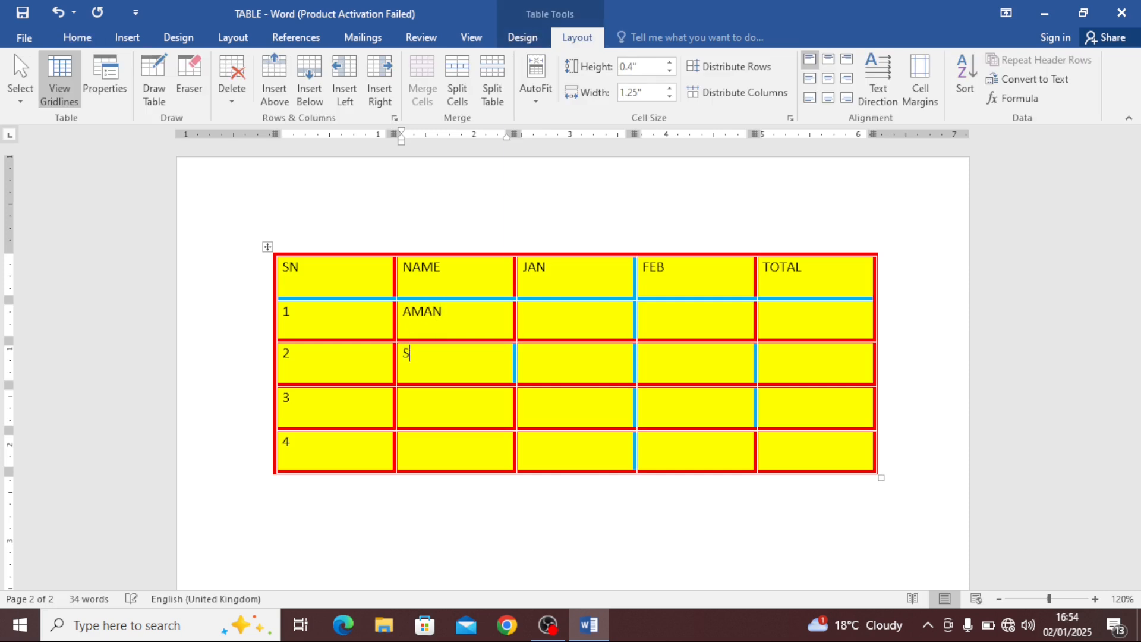
pyautogui.write('UMAAN')
pyautogui.click(440, 327)
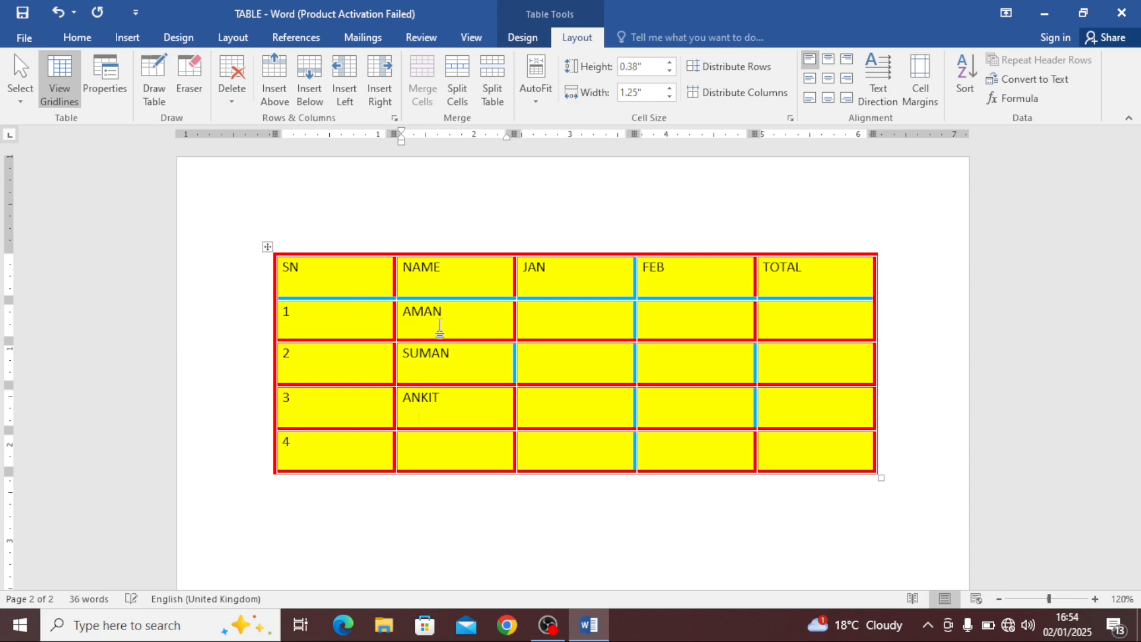
pyautogui.write('SONU')
# Enter 1200, 1500, 1400 and 1500 down the JAN column
pyautogui.click(566, 310)
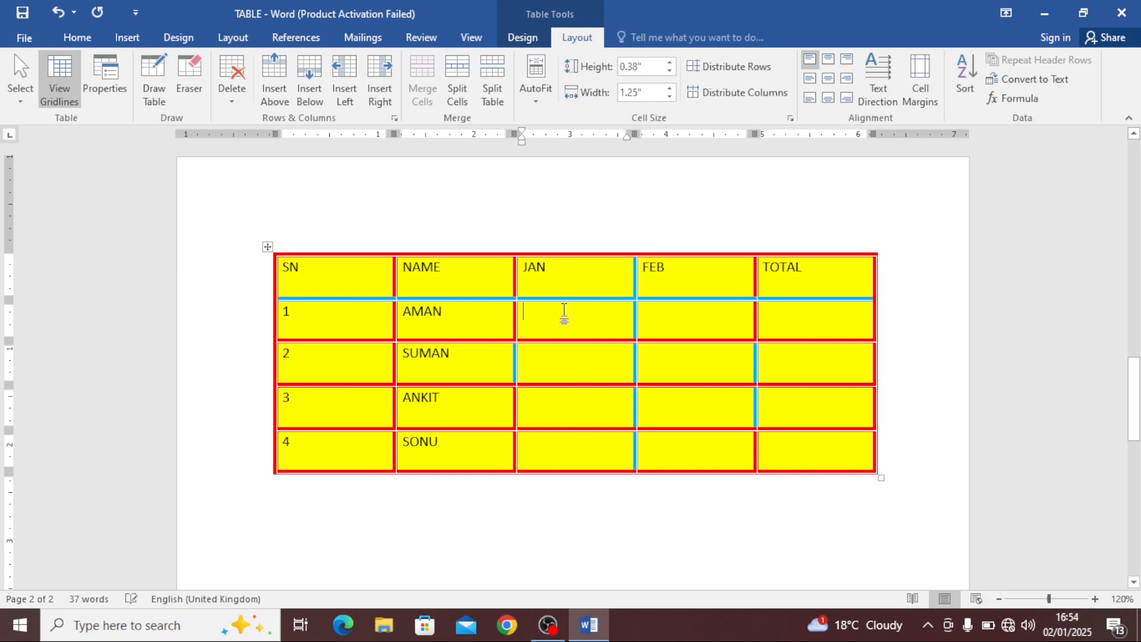
pyautogui.write('1200')
pyautogui.press('Down')
pyautogui.write('15')
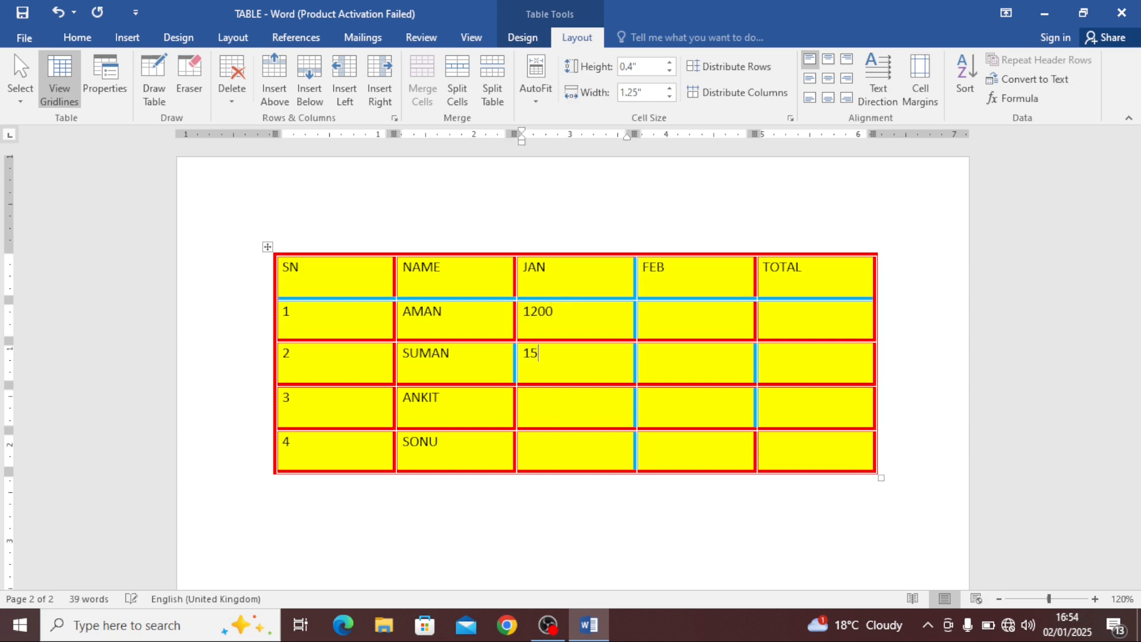
pyautogui.write('00')
pyautogui.press('Down')
pyautogui.write('1400')
pyautogui.press('Down')
pyautogui.write('15')
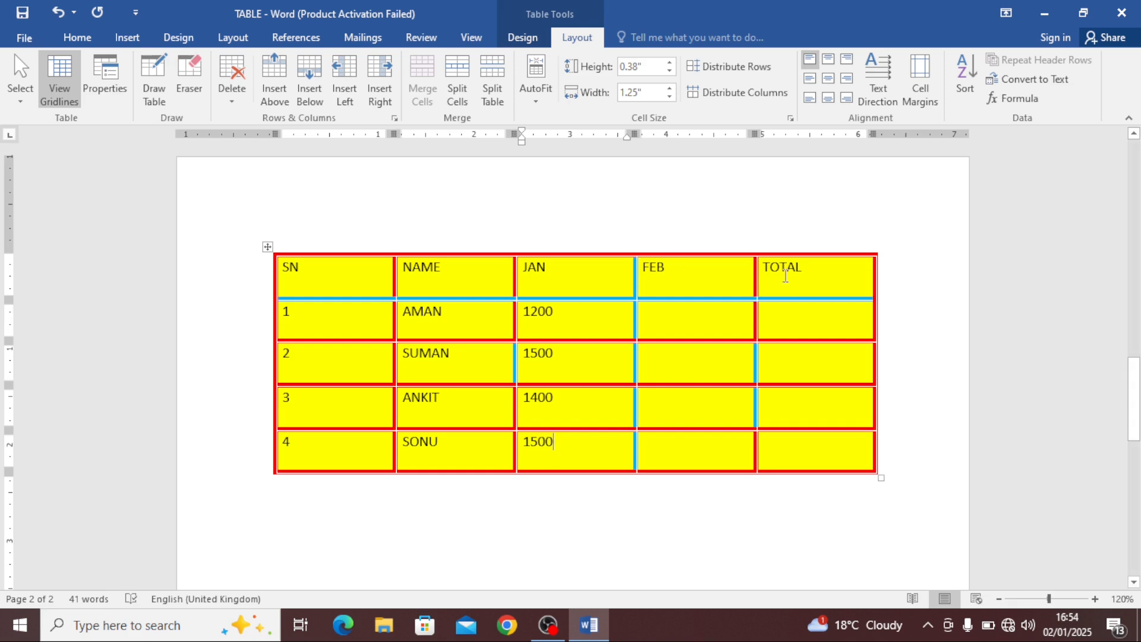
# Enter 2200, 2500, 2100 and 100 down the FEB column
pyautogui.click(694, 312)
pyautogui.write('2')
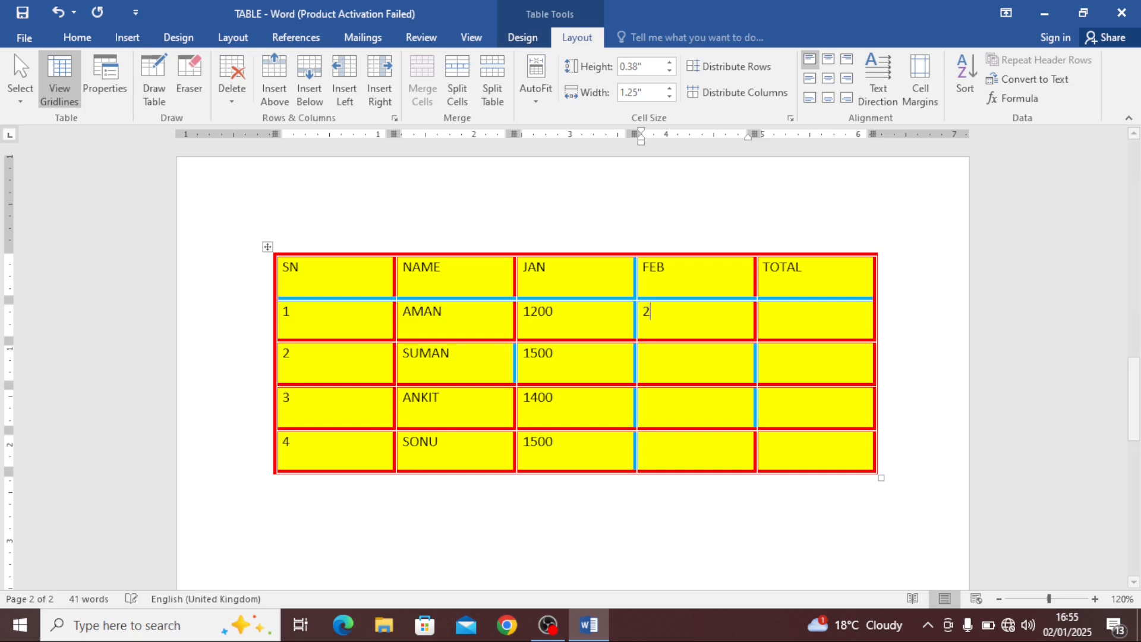
pyautogui.write('225')
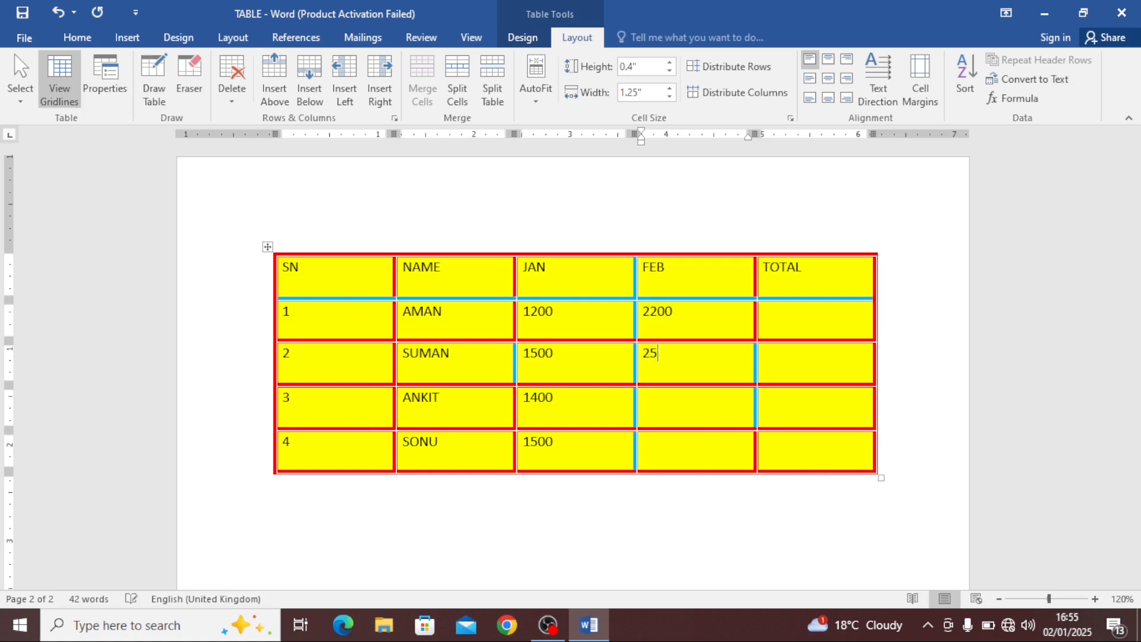
pyautogui.write('2100')
pyautogui.press('Down')
pyautogui.write('1')
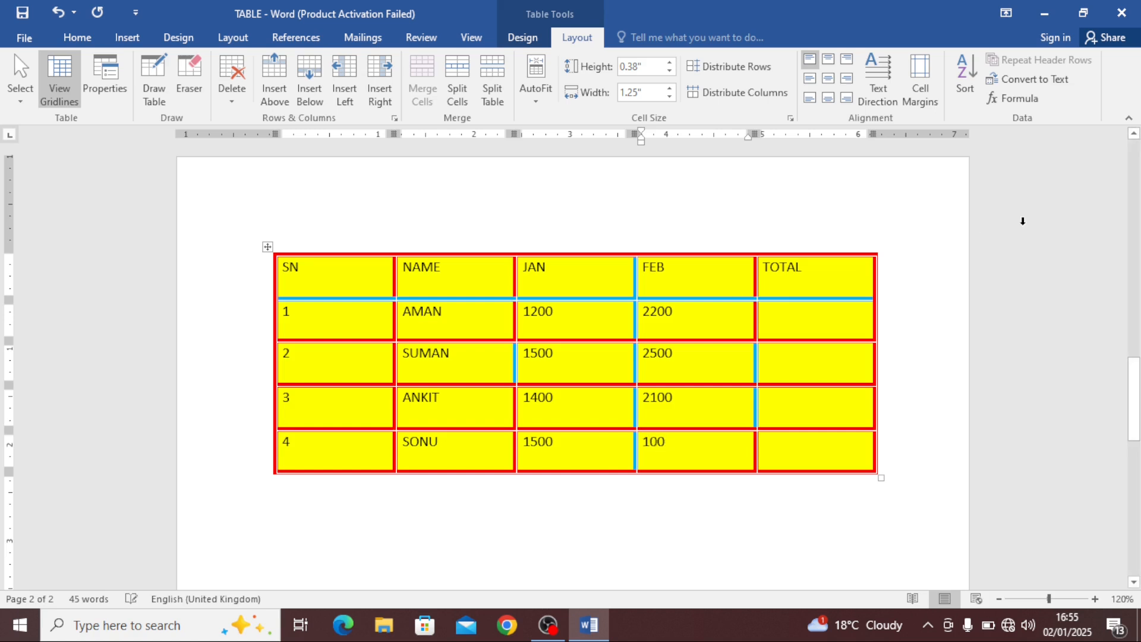
pyautogui.click(804, 326)
pyautogui.click(358, 271)
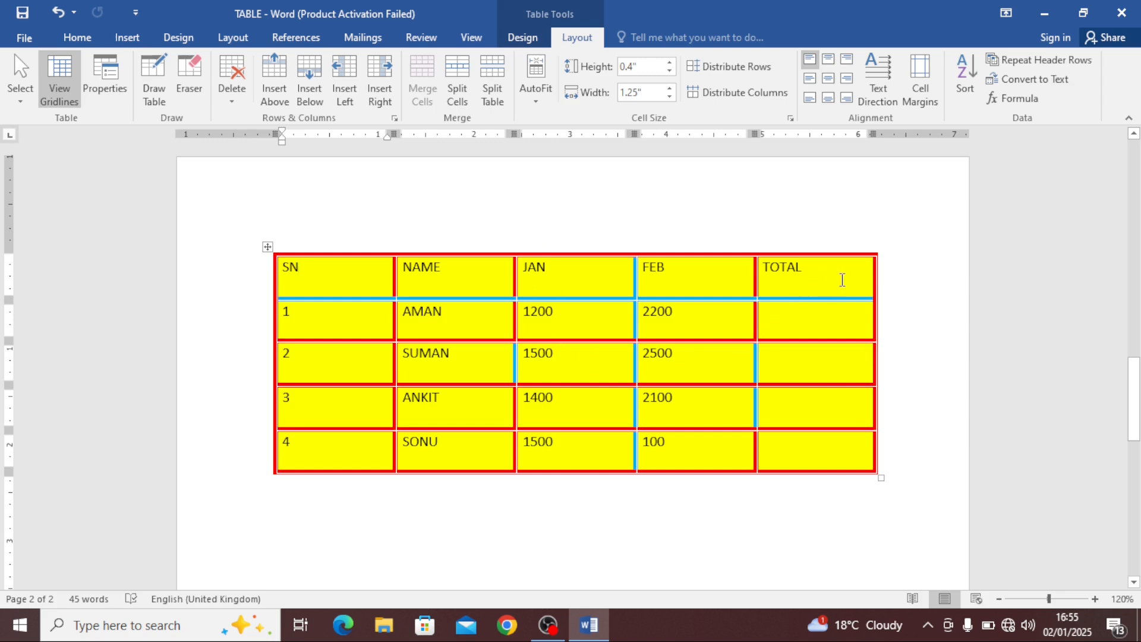
pyautogui.click(842, 279)
pyautogui.click(470, 285)
pyautogui.click(309, 79)
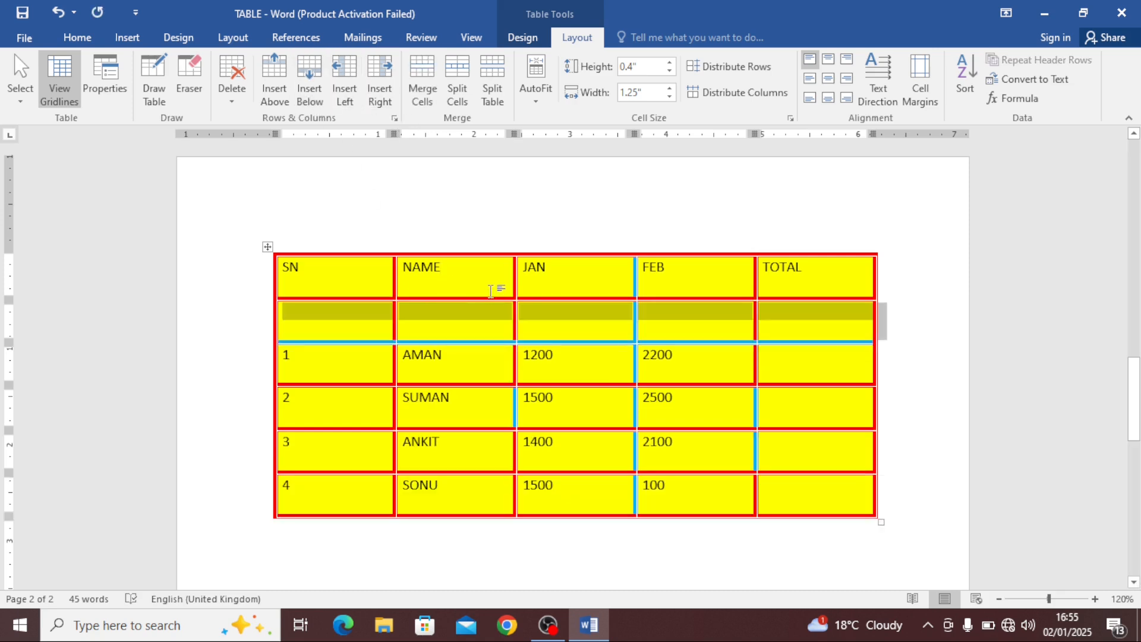
pyautogui.hotkey('ctrl', 'z')
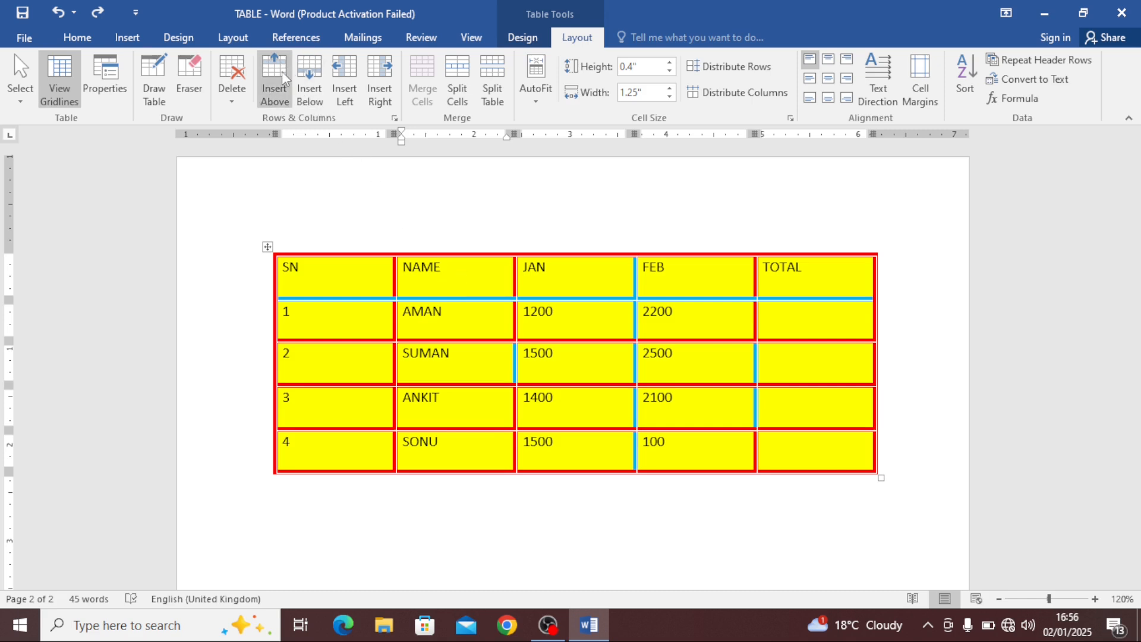
# Insert a blank row above the header row, undoing the duplicate extra row
pyautogui.click(594, 275)
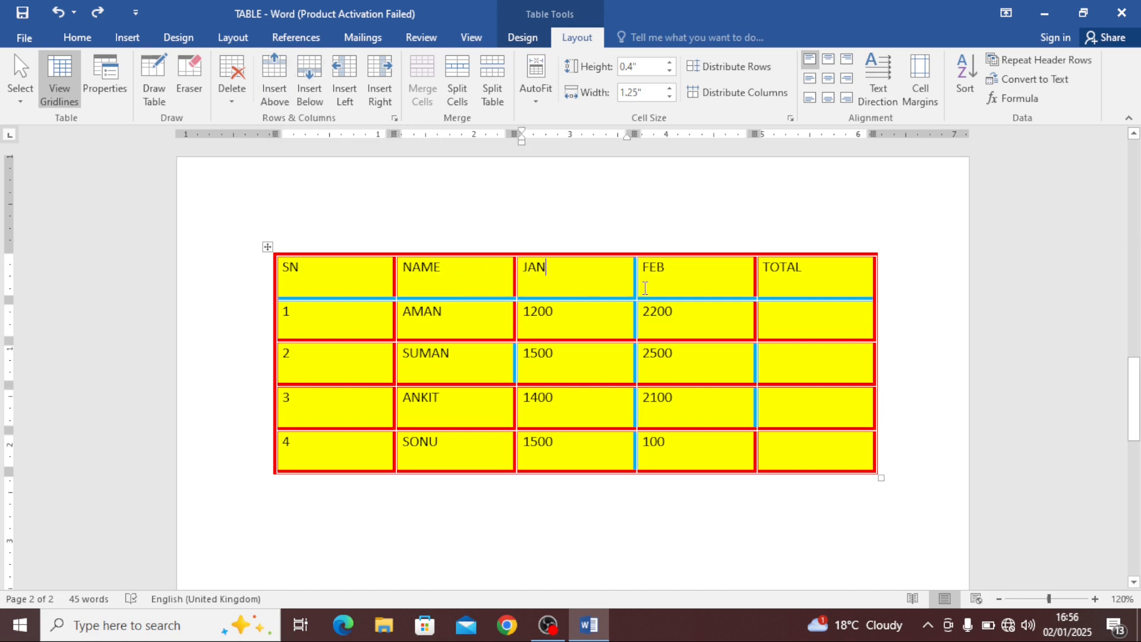
pyautogui.click(646, 288)
pyautogui.click(447, 275)
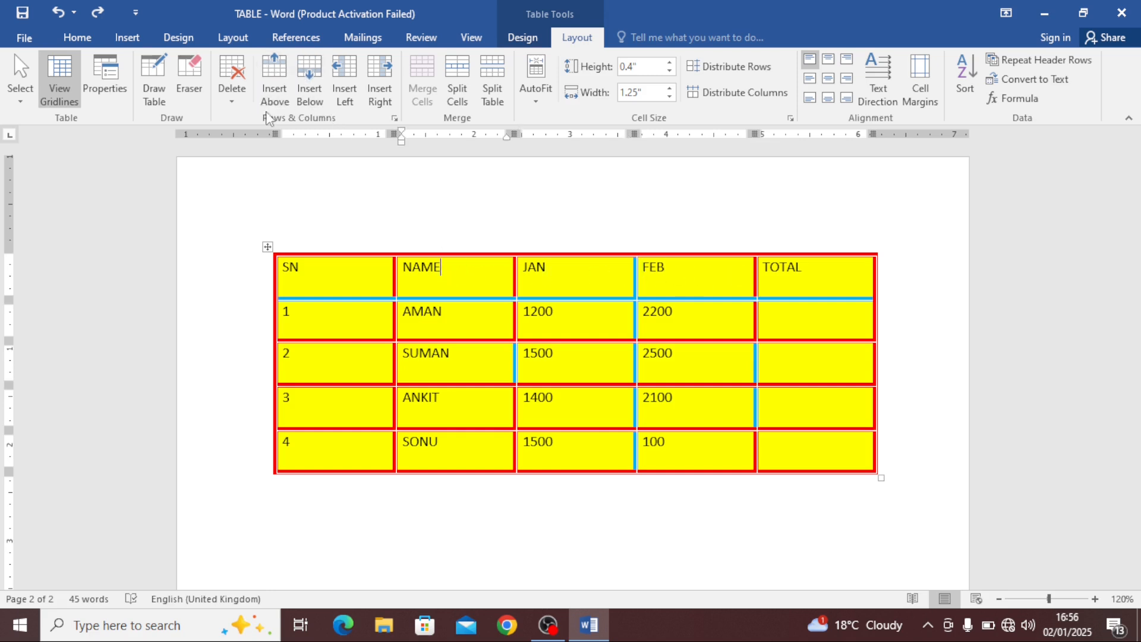
pyautogui.click(272, 73)
pyautogui.click(273, 74)
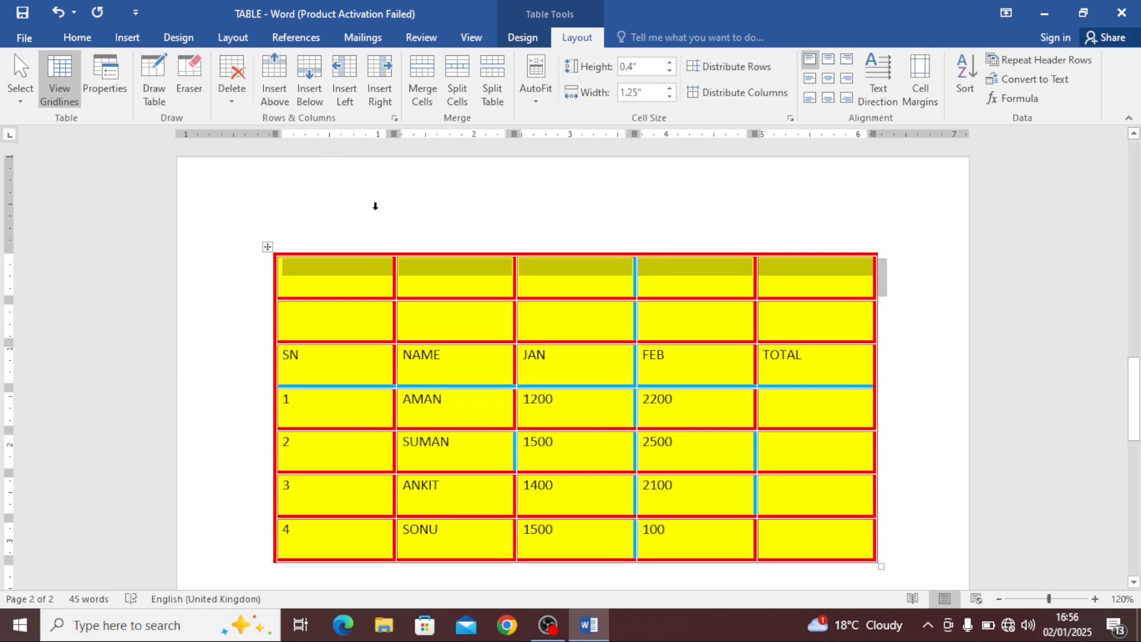
pyautogui.hotkey('ctrl', 'z')
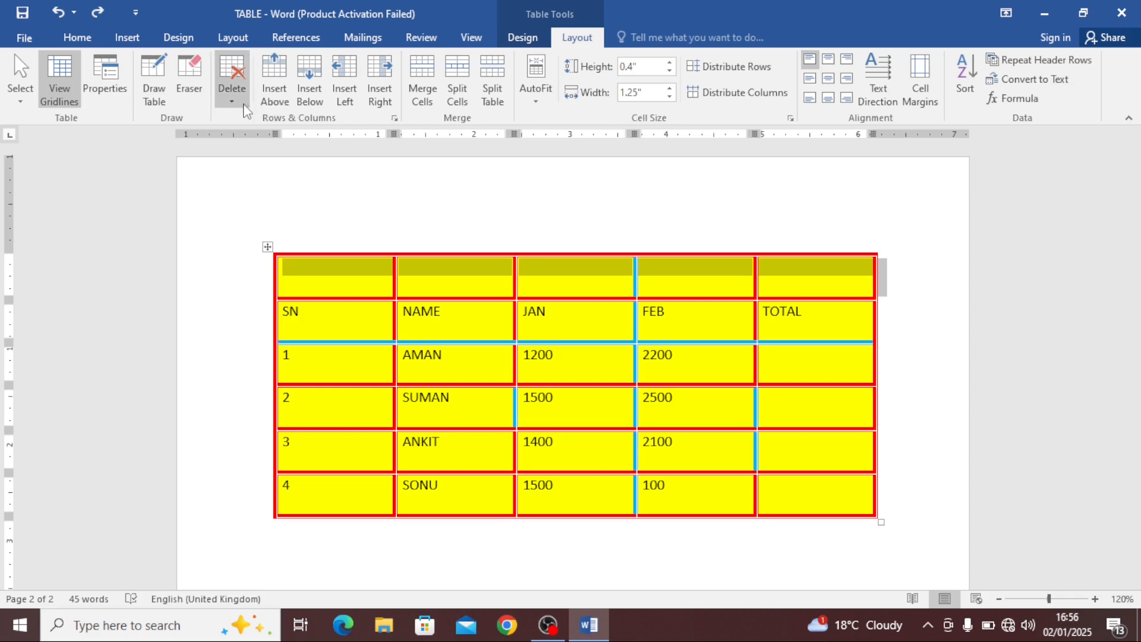
# Select the blank top row and insert another blank row above it
pyautogui.click(231, 89)
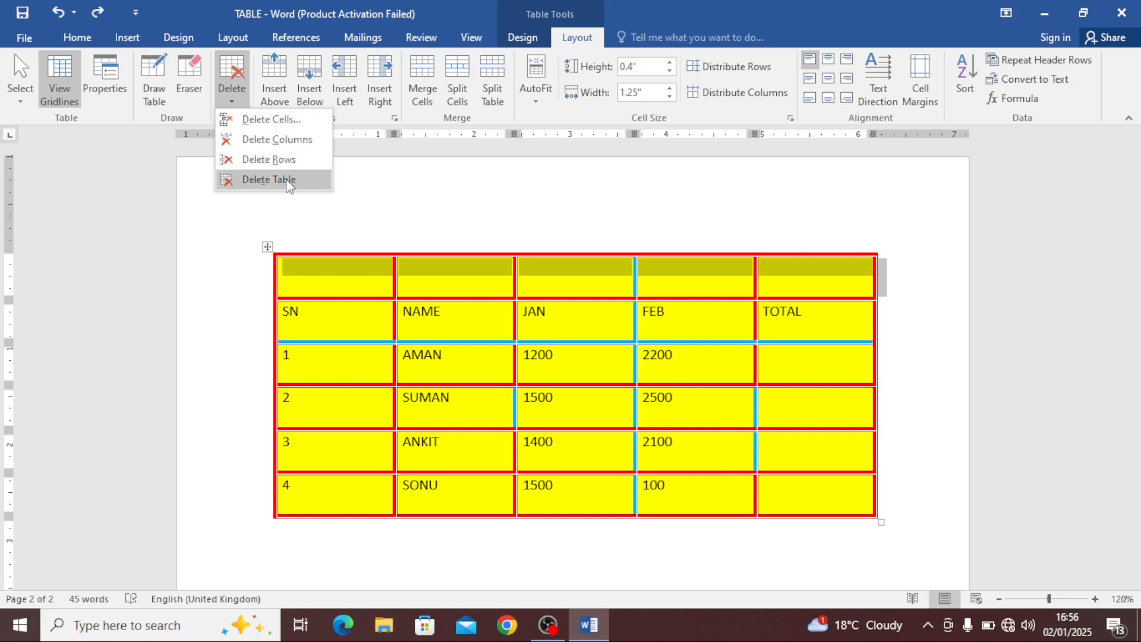
pyautogui.click(344, 282)
pyautogui.click(367, 278)
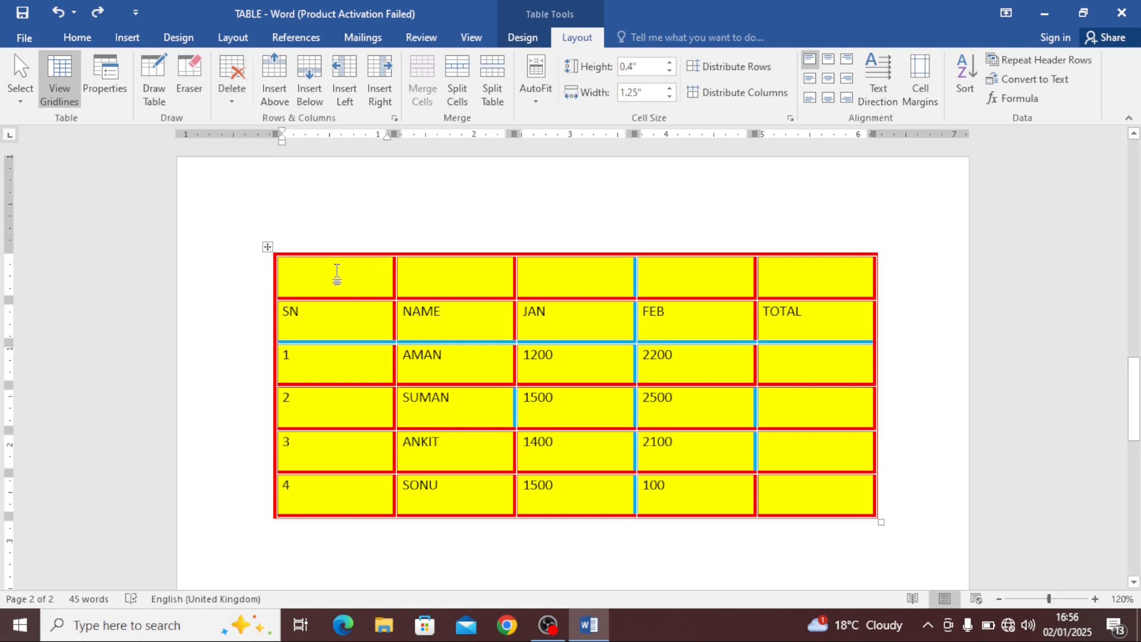
pyautogui.moveTo(337, 275); pyautogui.dragTo(802, 280)
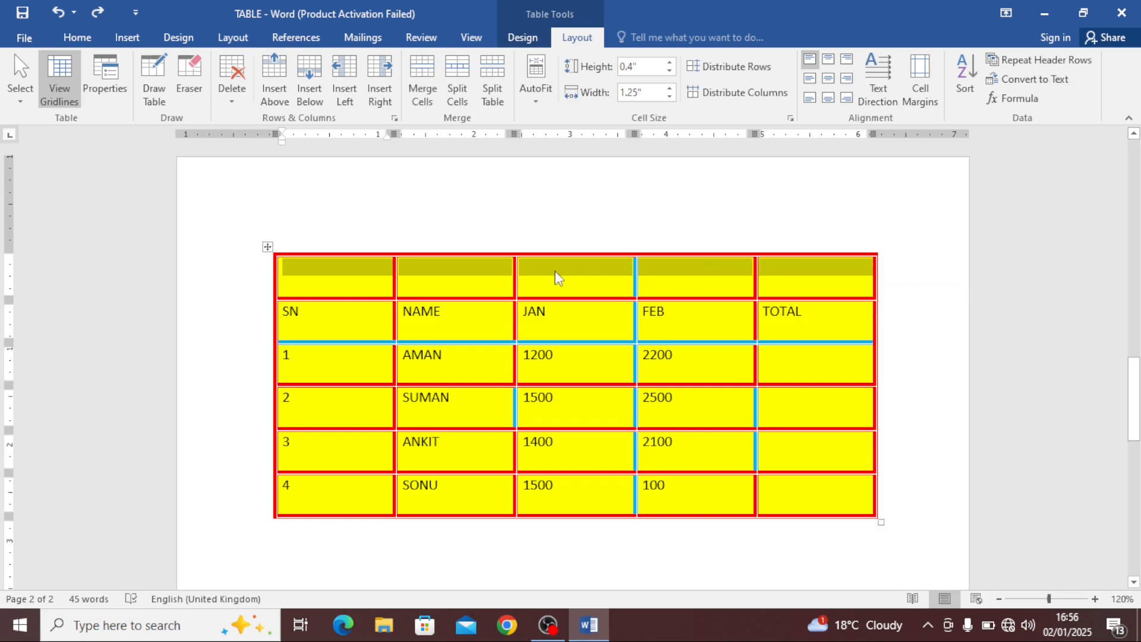
pyautogui.click(283, 69)
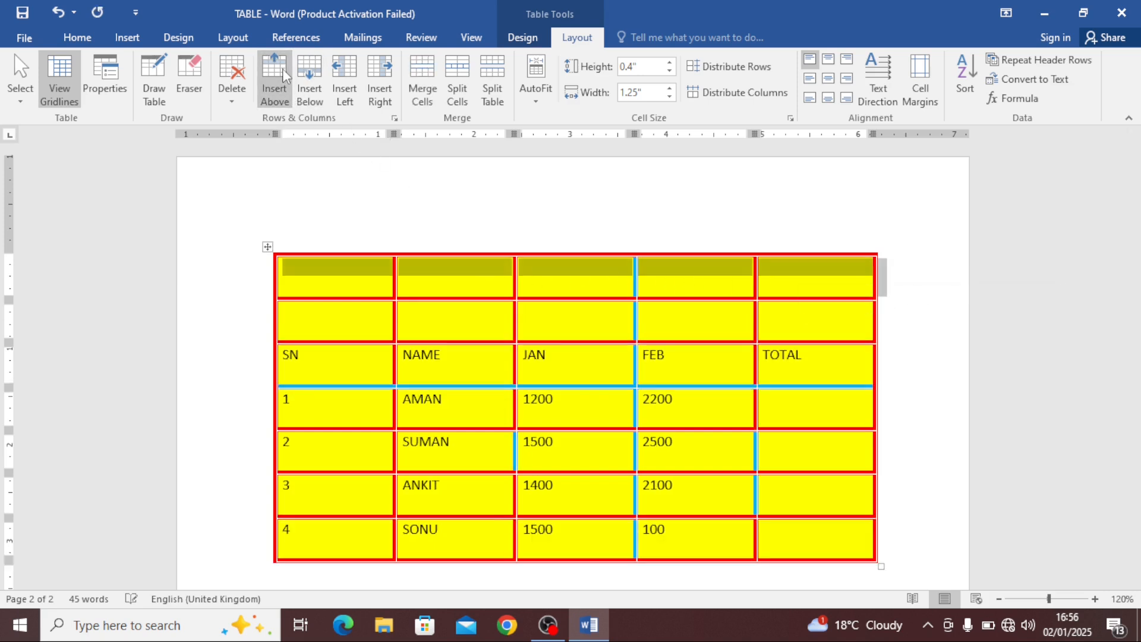
# Delete the newly added top blank row
pyautogui.click(352, 297)
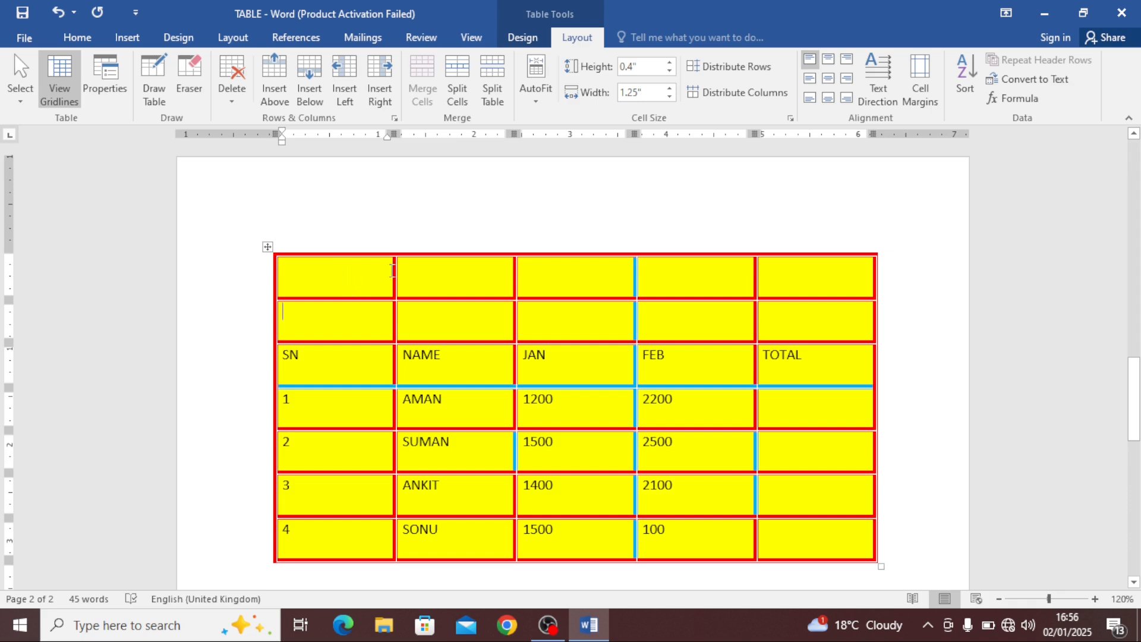
pyautogui.moveTo(392, 270); pyautogui.dragTo(773, 282)
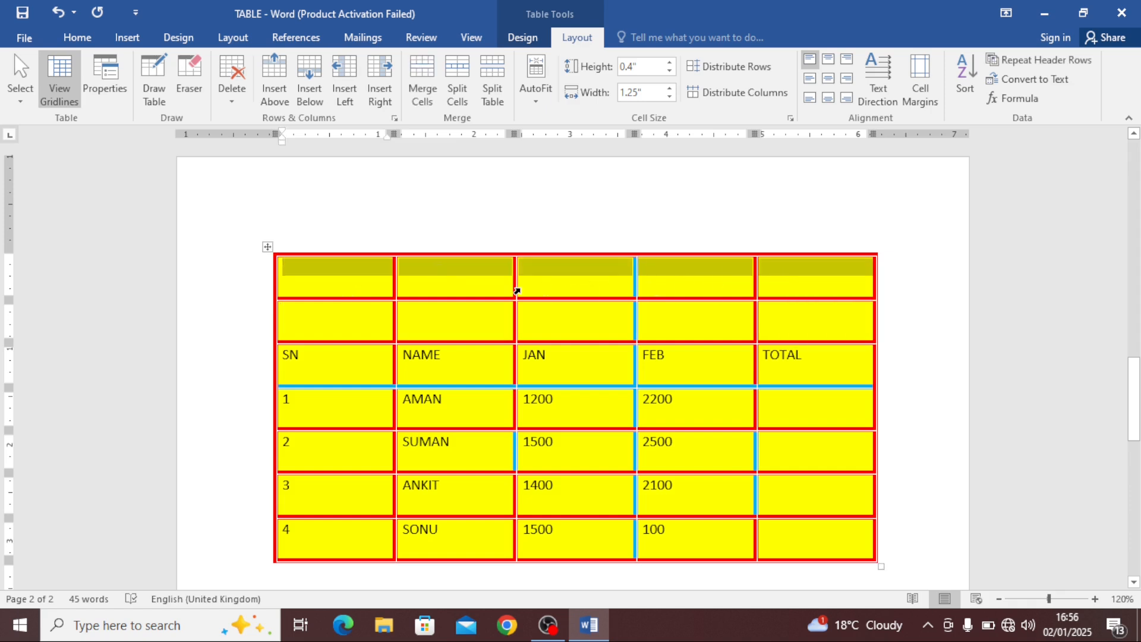
pyautogui.click(466, 285)
pyautogui.click(231, 89)
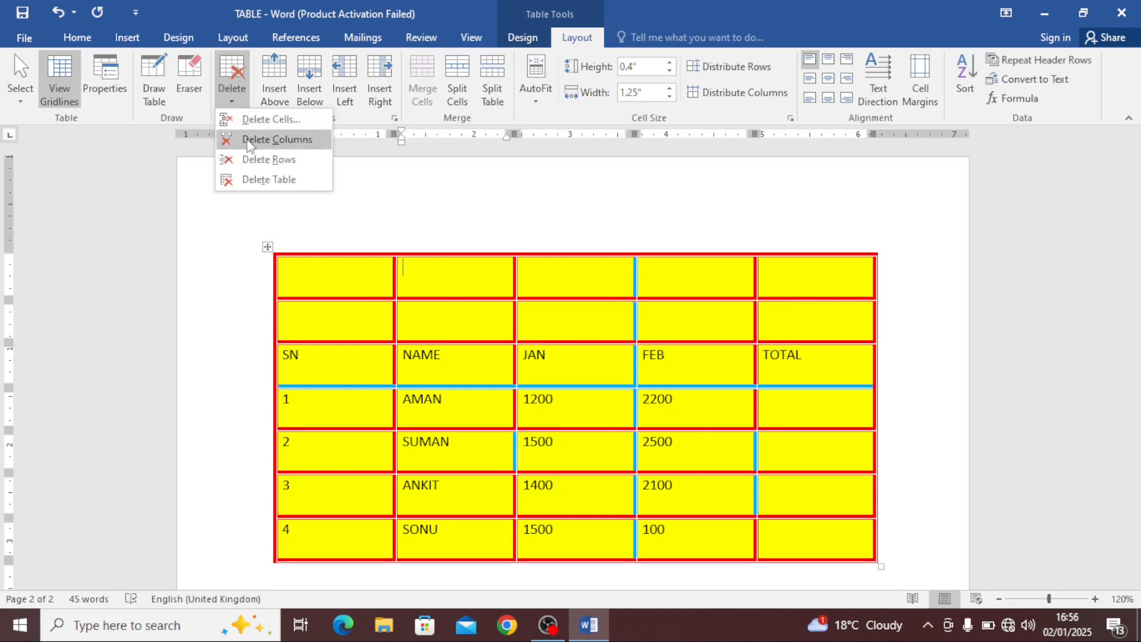
pyautogui.click(244, 164)
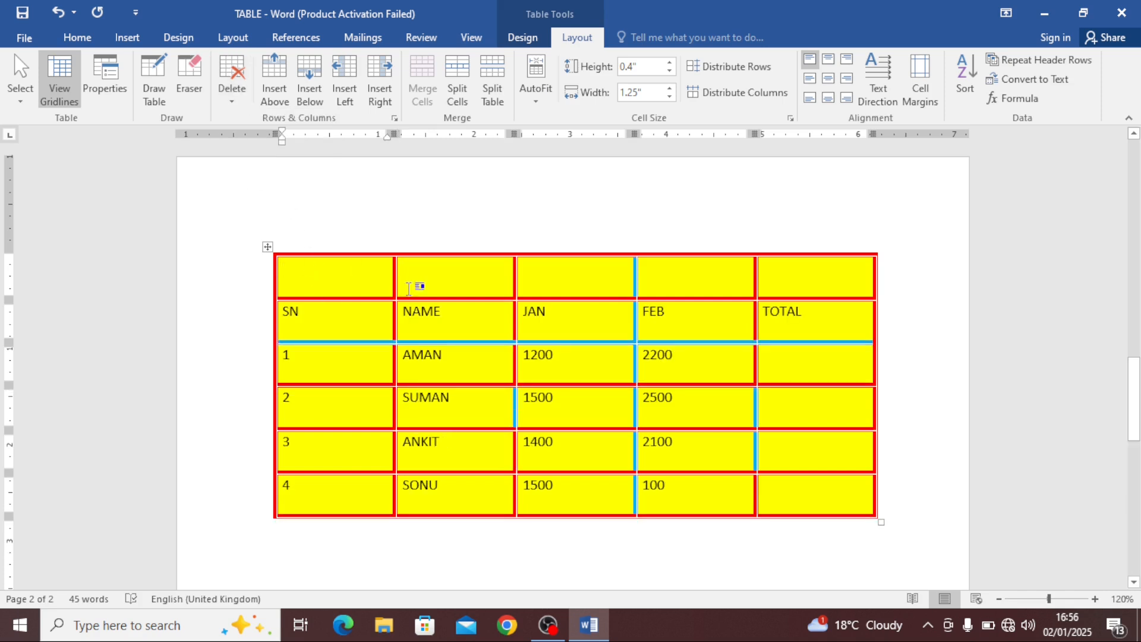
# Insert a blank column to the left of the first column
pyautogui.click(232, 89)
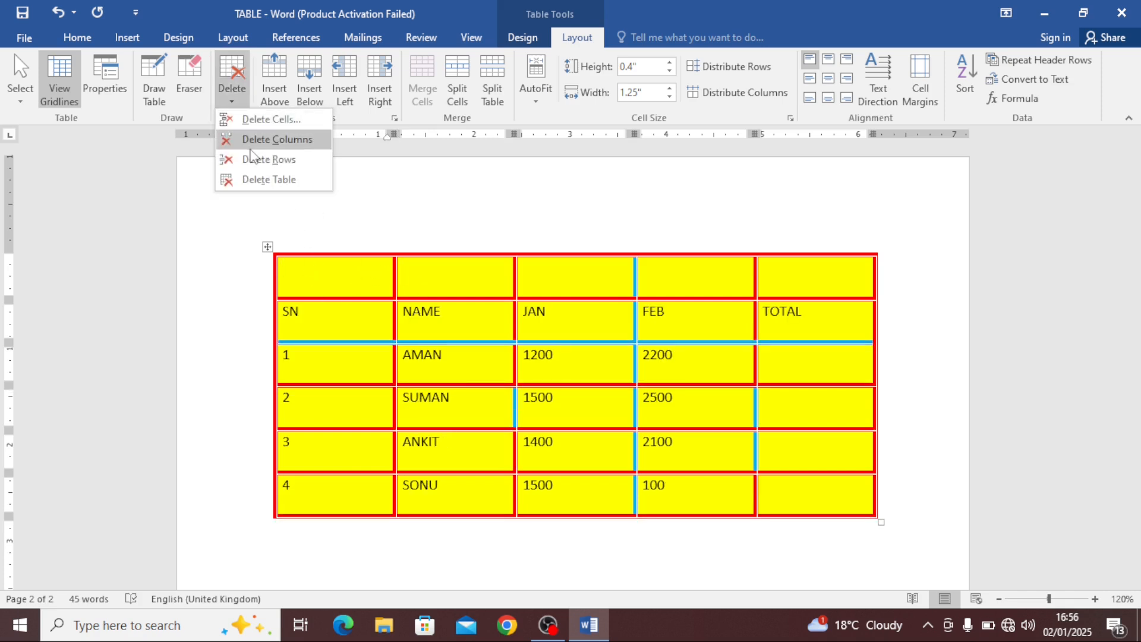
pyautogui.click(335, 277)
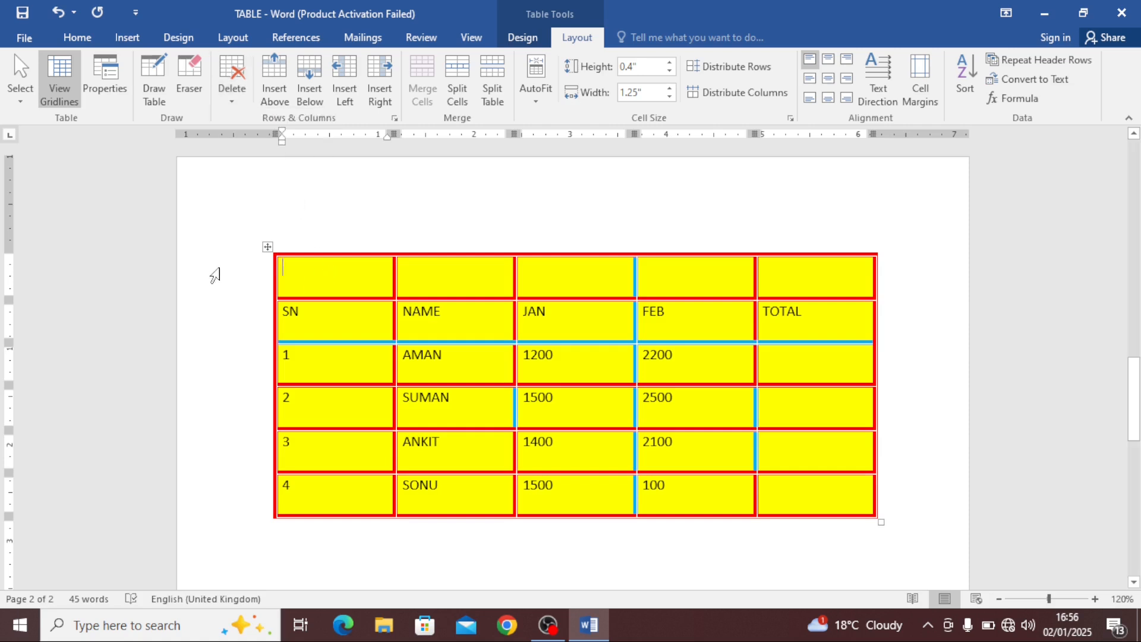
pyautogui.moveTo(271, 301)
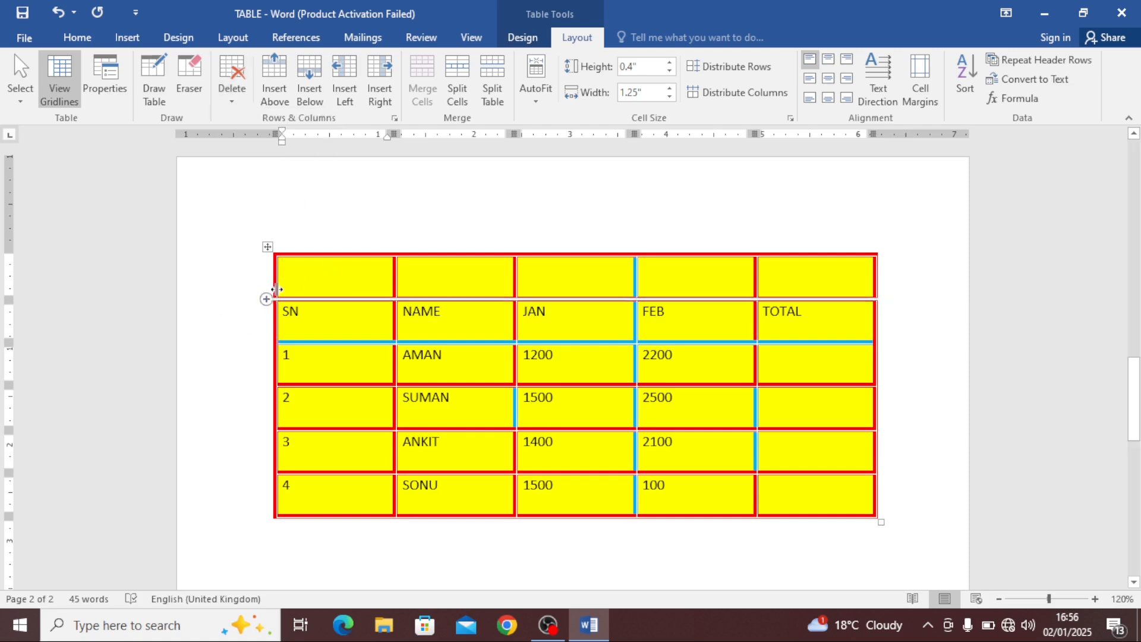
pyautogui.click(351, 95)
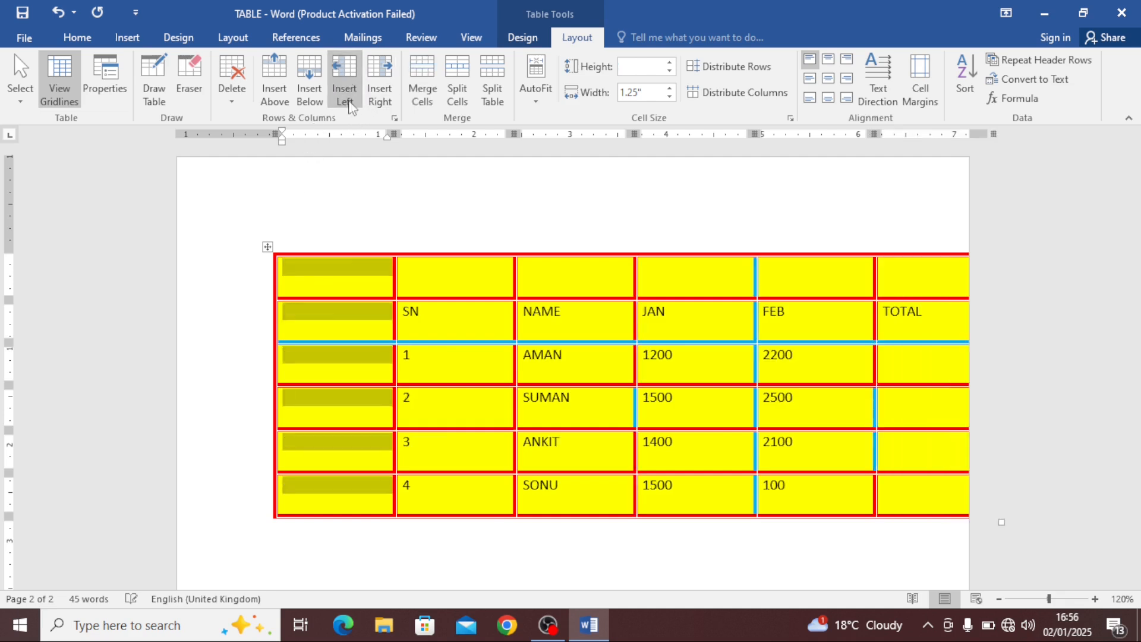
# Delete the newly inserted left column
pyautogui.click(348, 288)
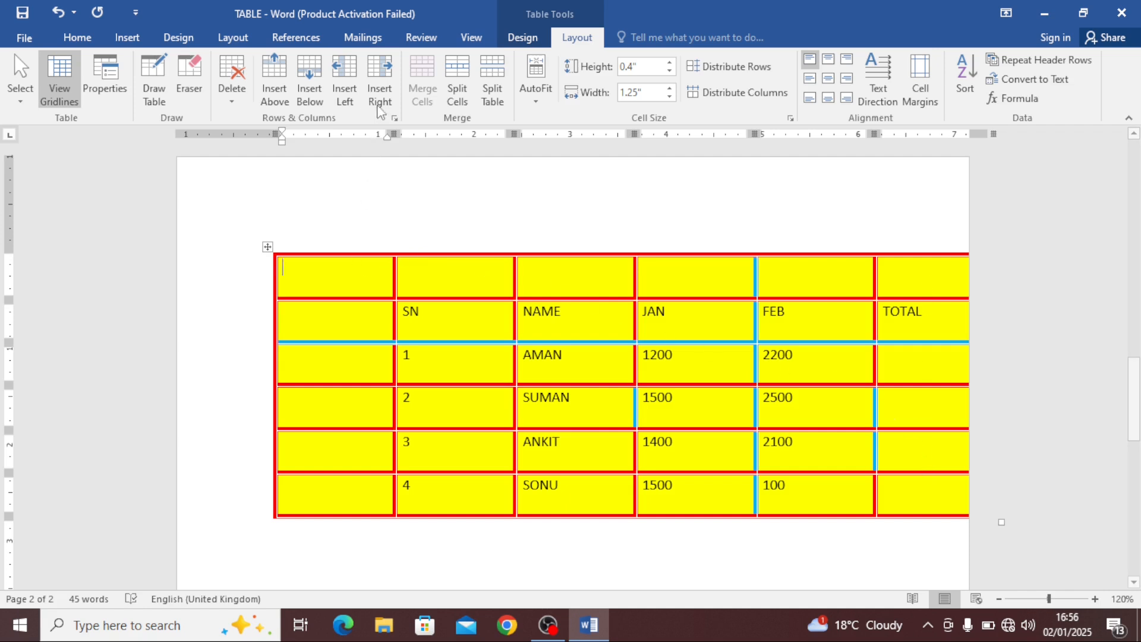
pyautogui.click(231, 89)
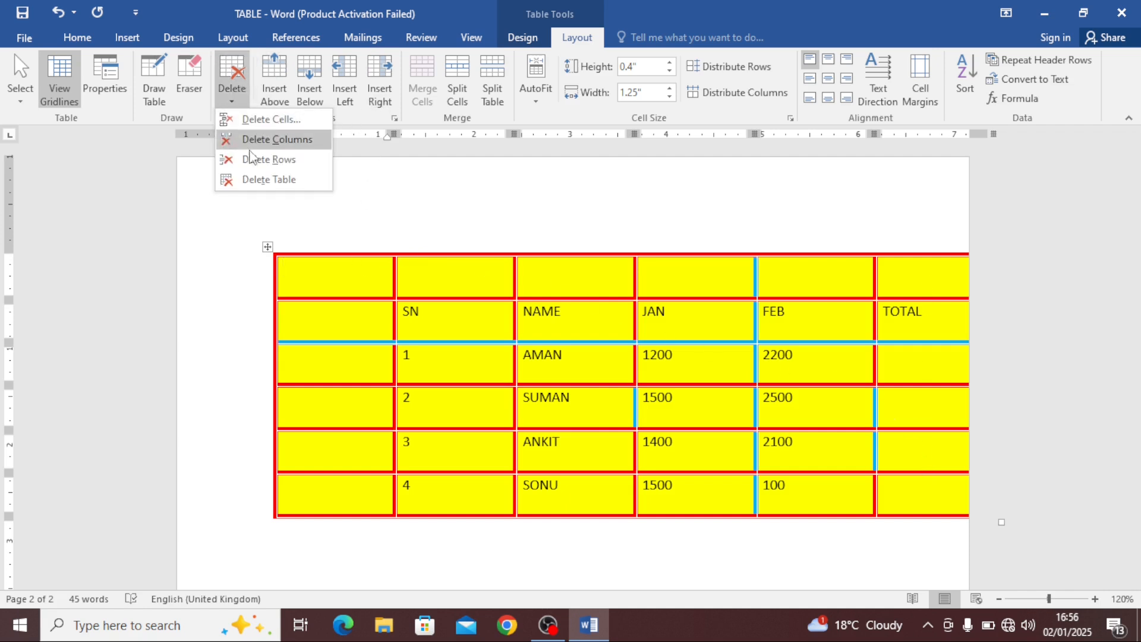
pyautogui.click(270, 140)
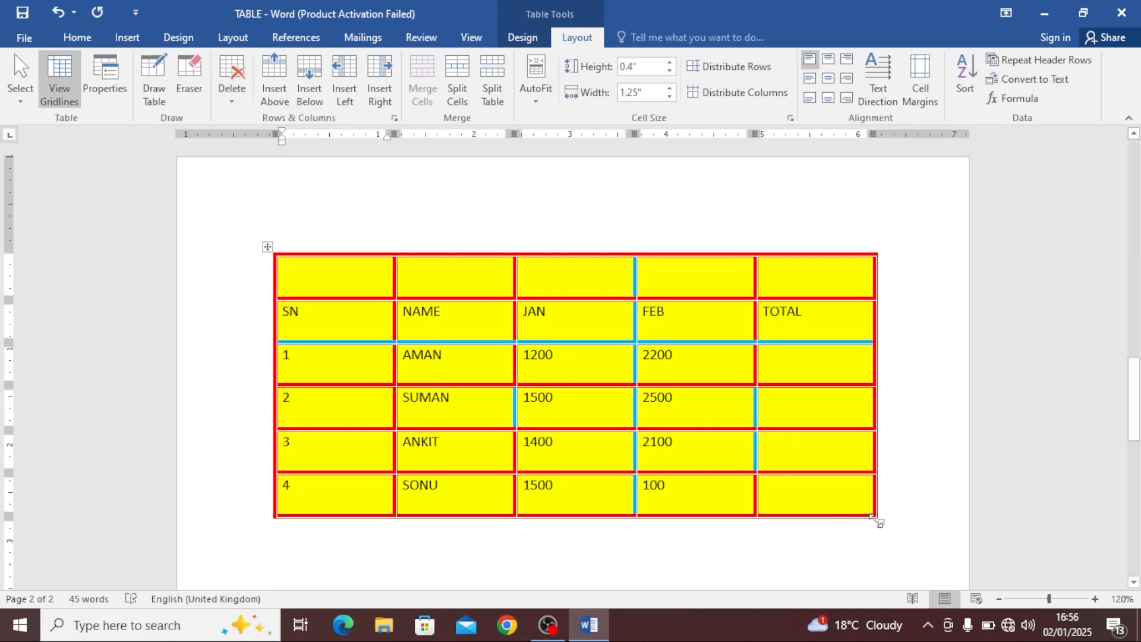
# Shrink the whole table from its corner handle to columns about 1.08" wide and rows about 0.35" high
pyautogui.moveTo(873, 519); pyautogui.dragTo(793, 485)
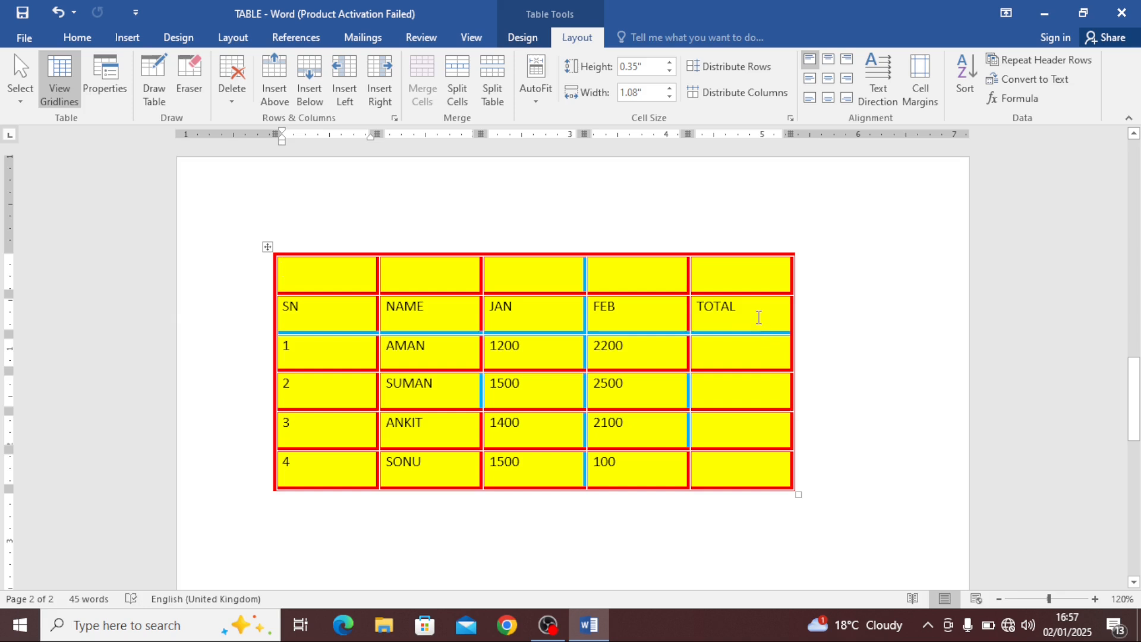
pyautogui.click(759, 316)
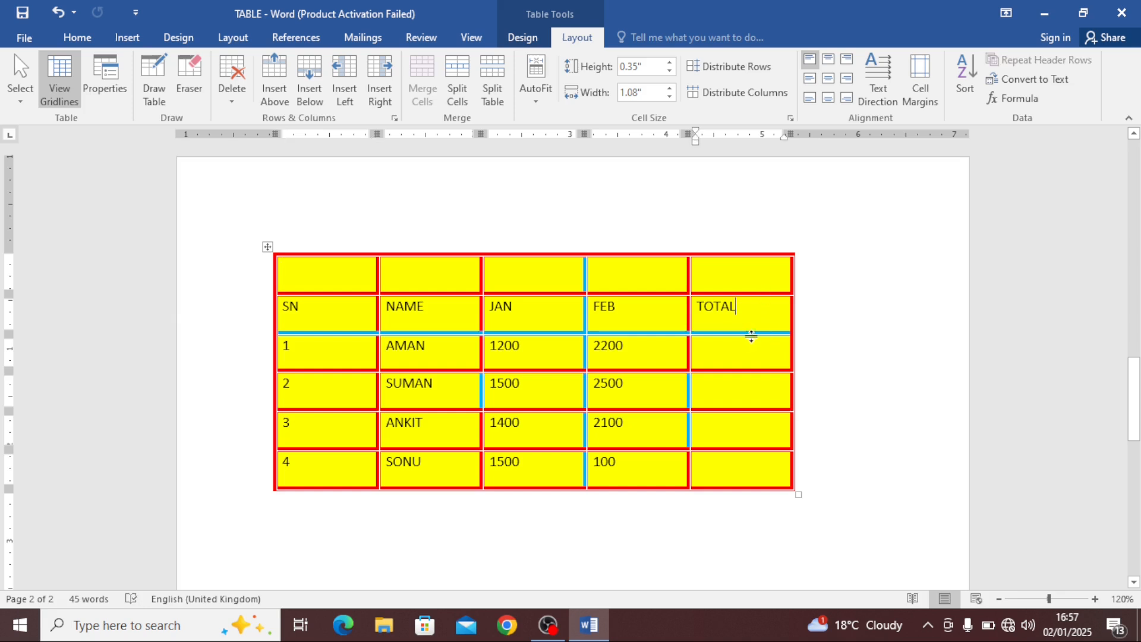
# Insert a blank column to the right of the TOTAL column
pyautogui.press('Up')
pyautogui.press('Up')
pyautogui.click(746, 460)
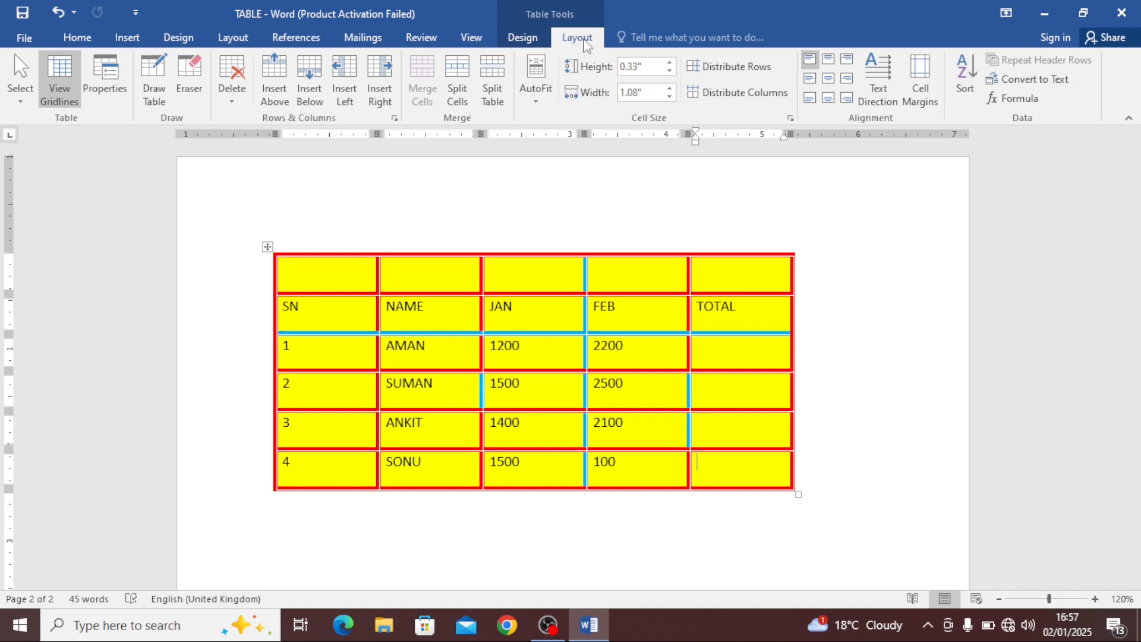
pyautogui.click(380, 90)
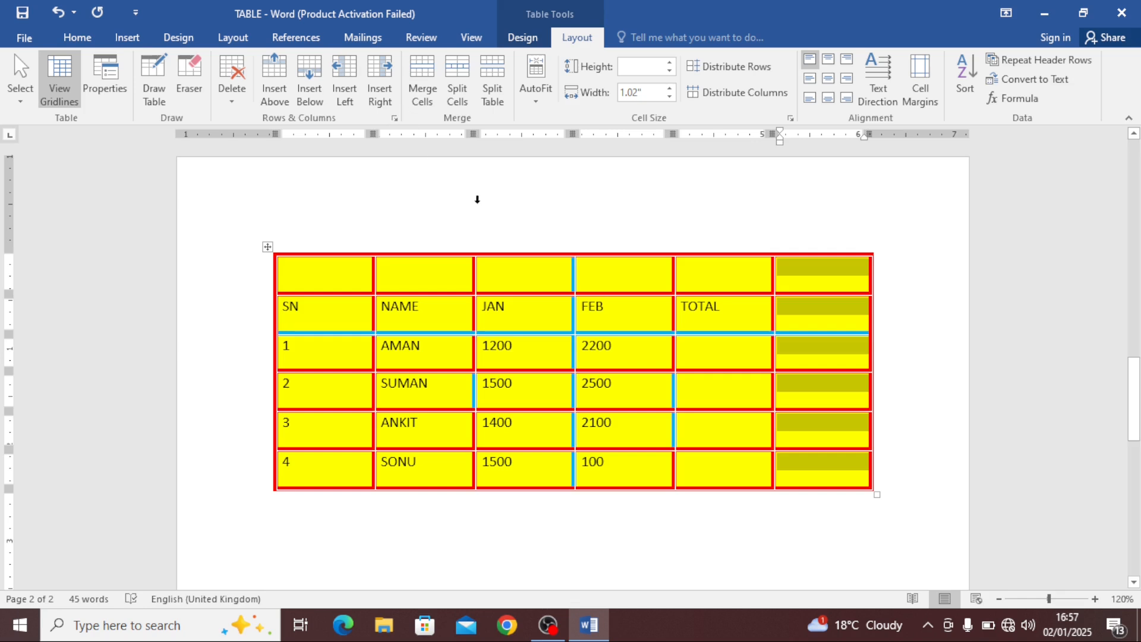
pyautogui.click(835, 317)
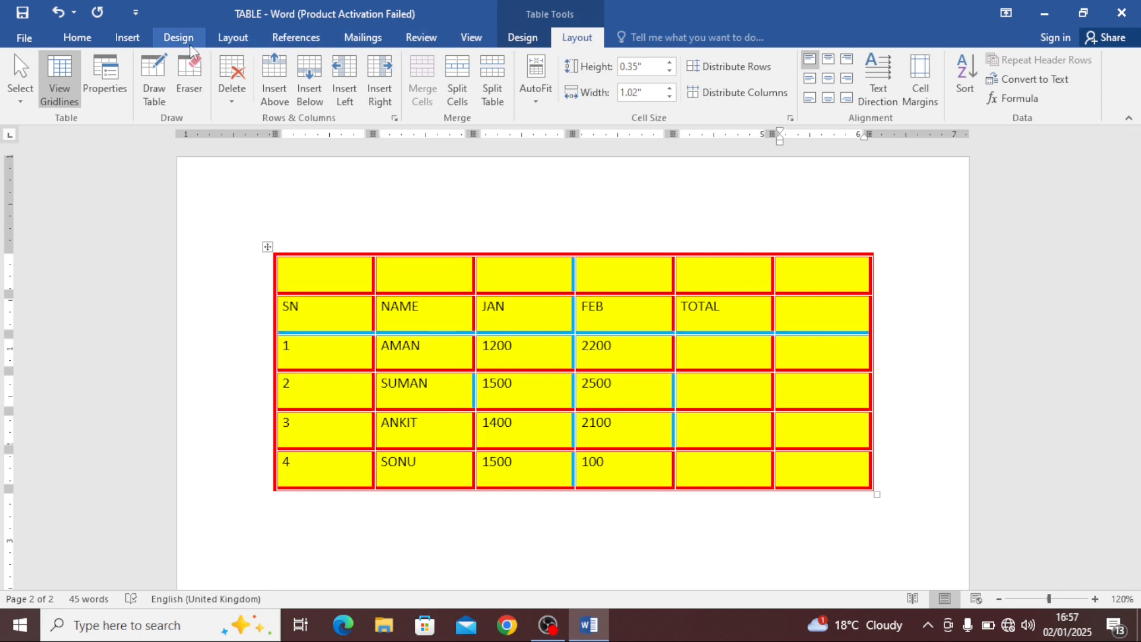
# Switch the page orientation to Landscape
pyautogui.click(233, 38)
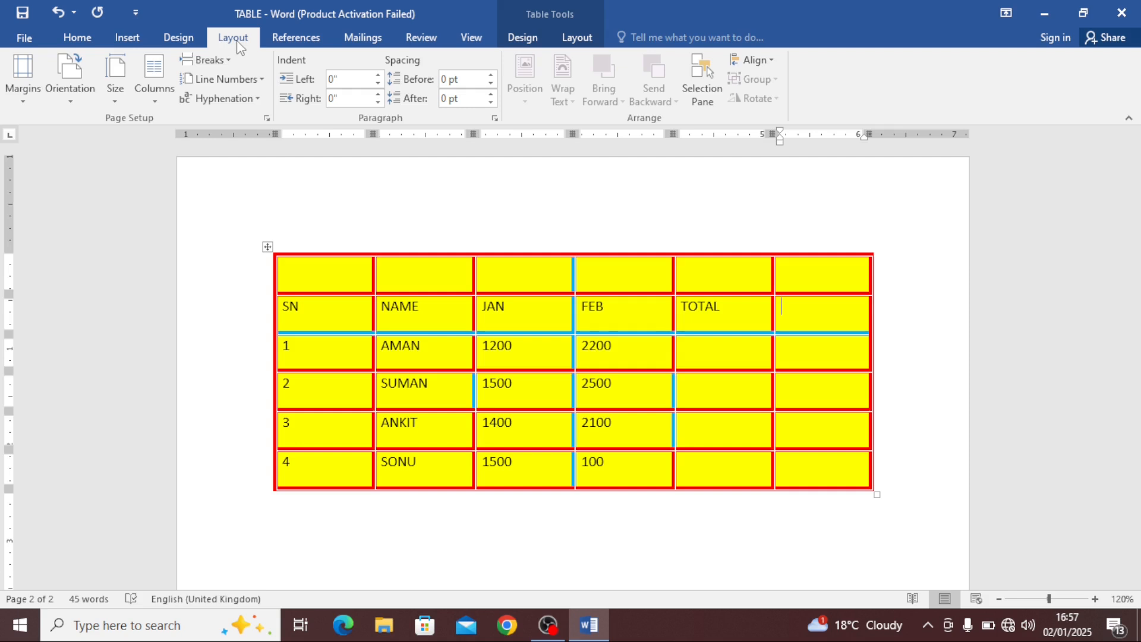
pyautogui.click(82, 102)
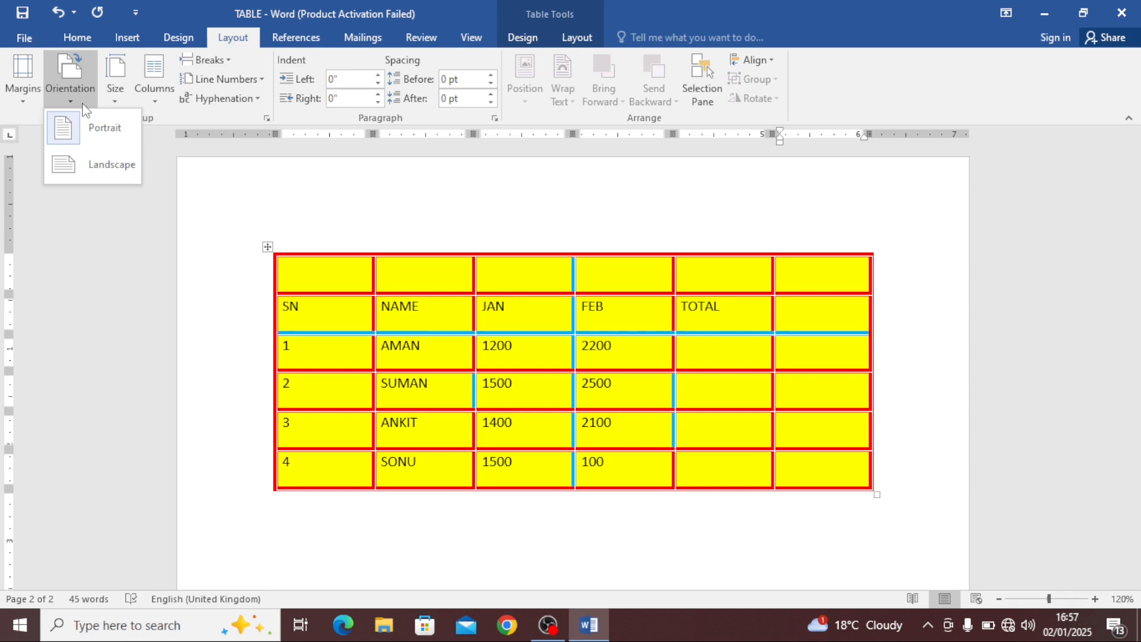
pyautogui.click(104, 181)
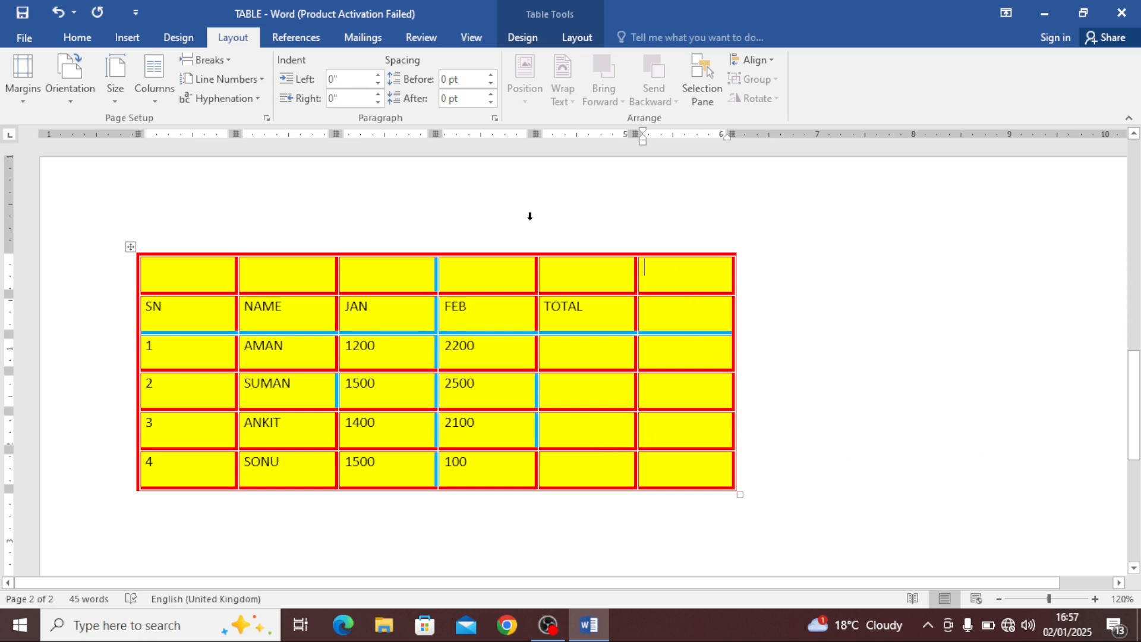
# Insert several more blank columns to the right of the last column
pyautogui.click(575, 38)
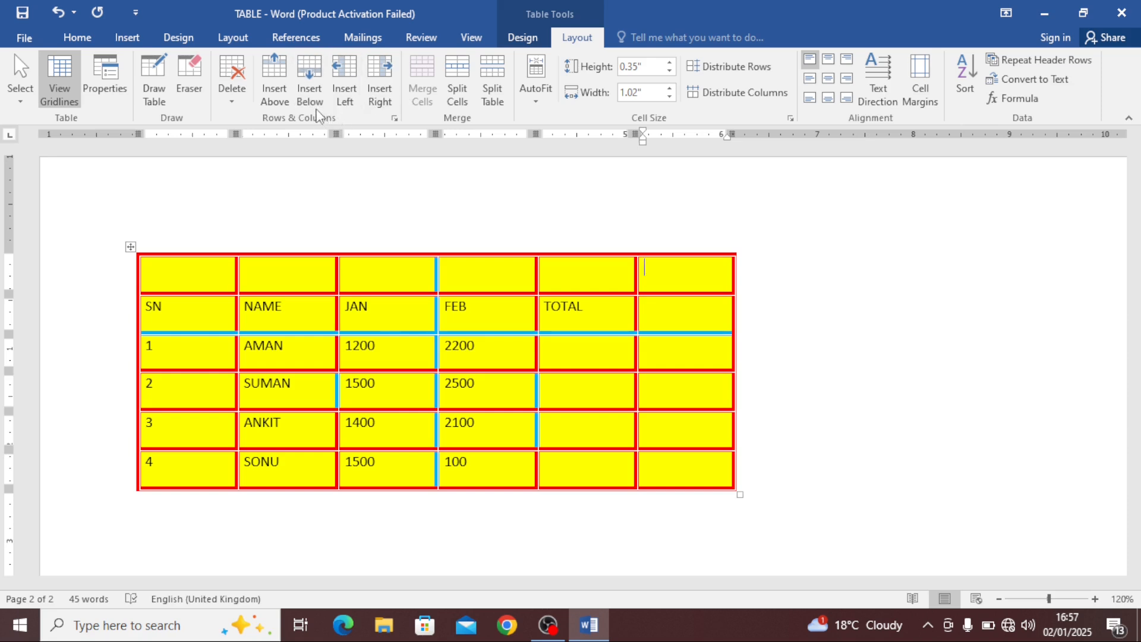
pyautogui.click(382, 83)
pyautogui.click(383, 84)
pyautogui.click(383, 84)
pyautogui.click(383, 84)
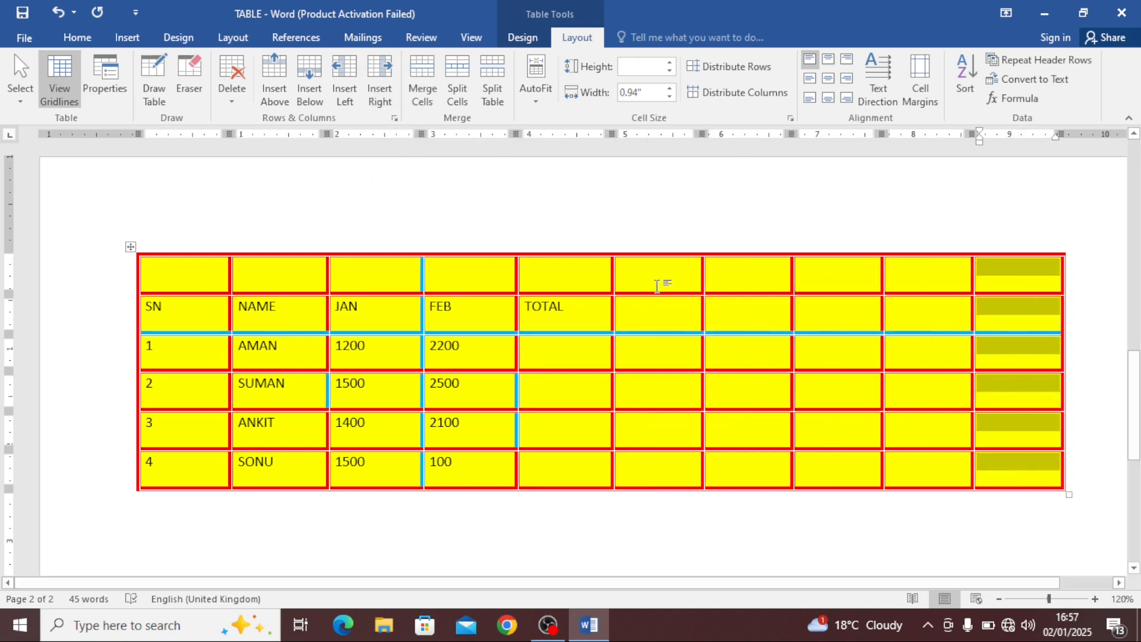
# Select the five blank columns to the right of TOTAL and delete them
pyautogui.moveTo(663, 275); pyautogui.dragTo(898, 312)
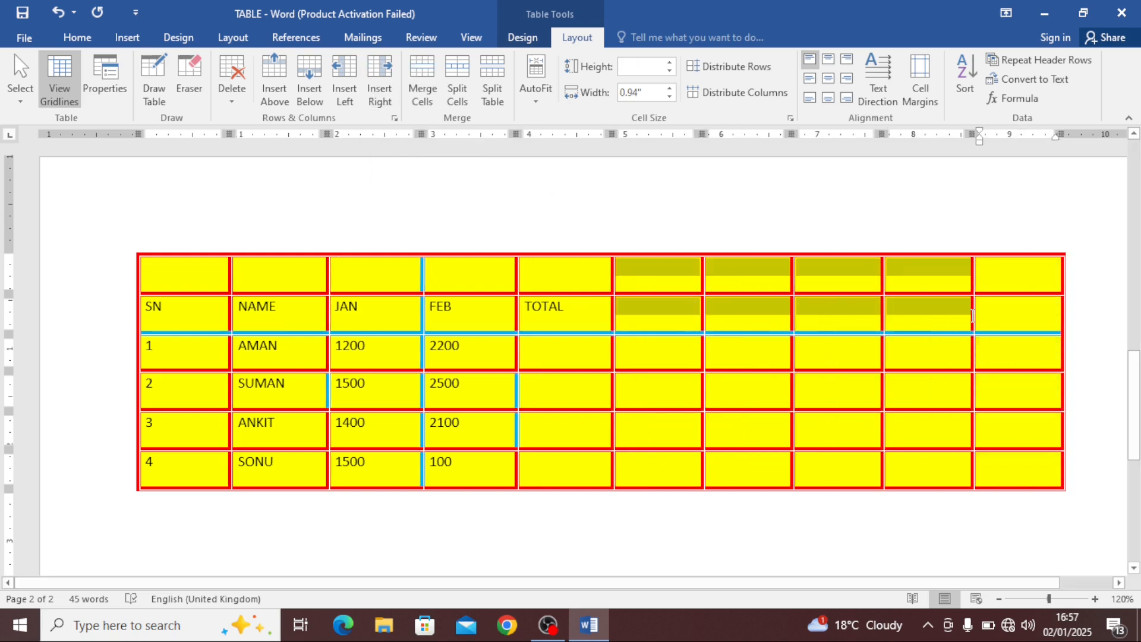
pyautogui.moveTo(650, 268); pyautogui.dragTo(1005, 324)
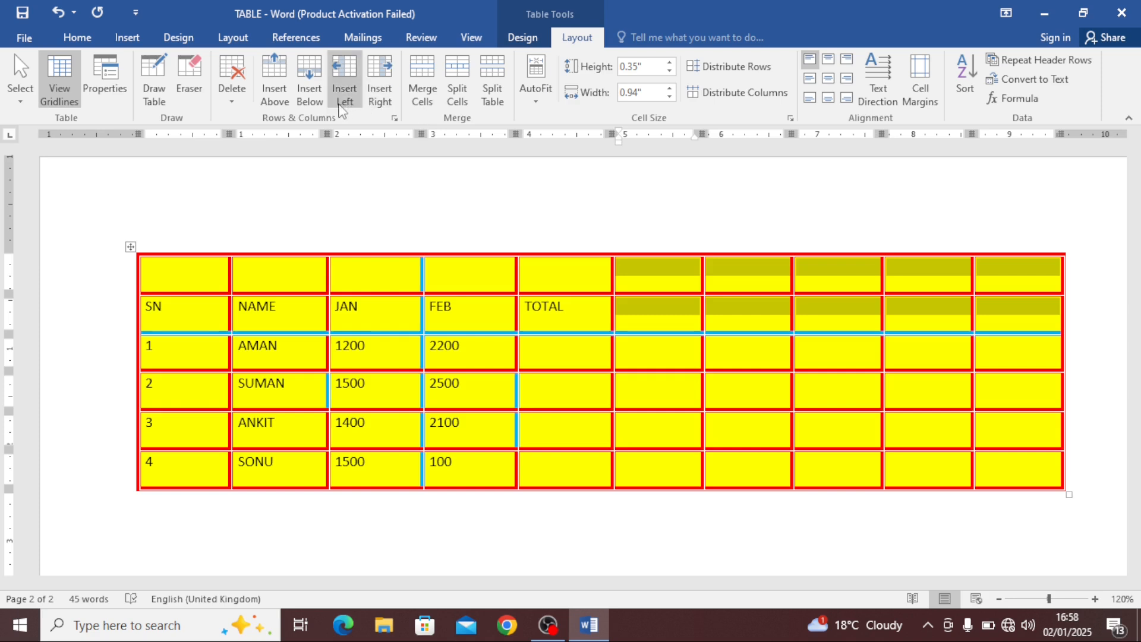
pyautogui.click(232, 89)
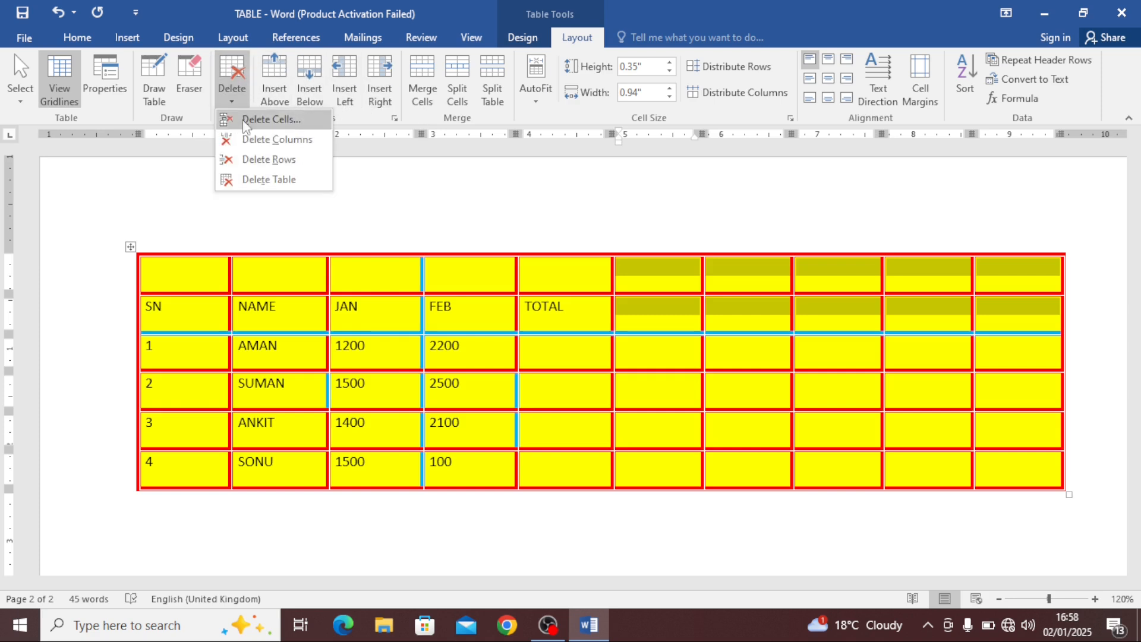
pyautogui.click(283, 140)
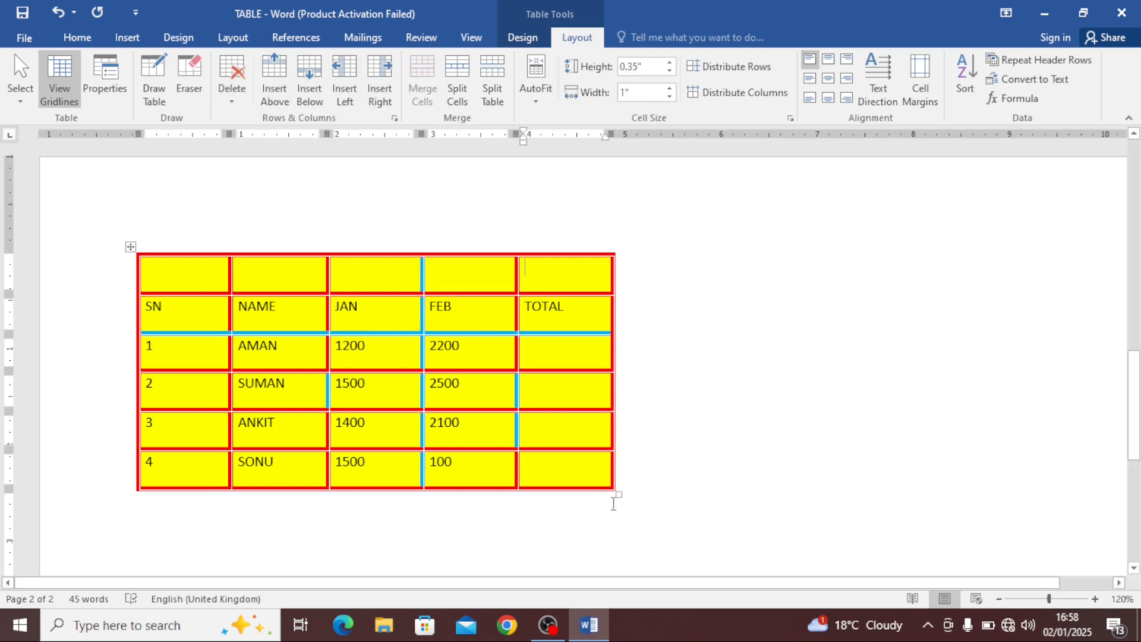
# Widen the table from its corner handle to columns about 1.21" wide
pyautogui.moveTo(621, 498); pyautogui.dragTo(739, 503)
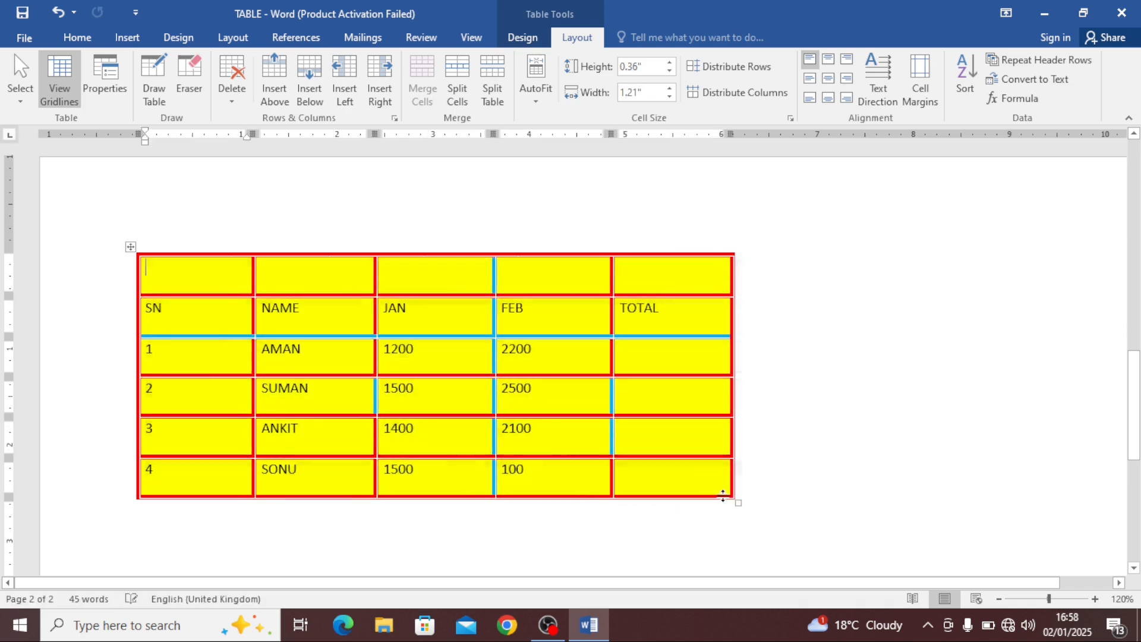
pyautogui.click(199, 270)
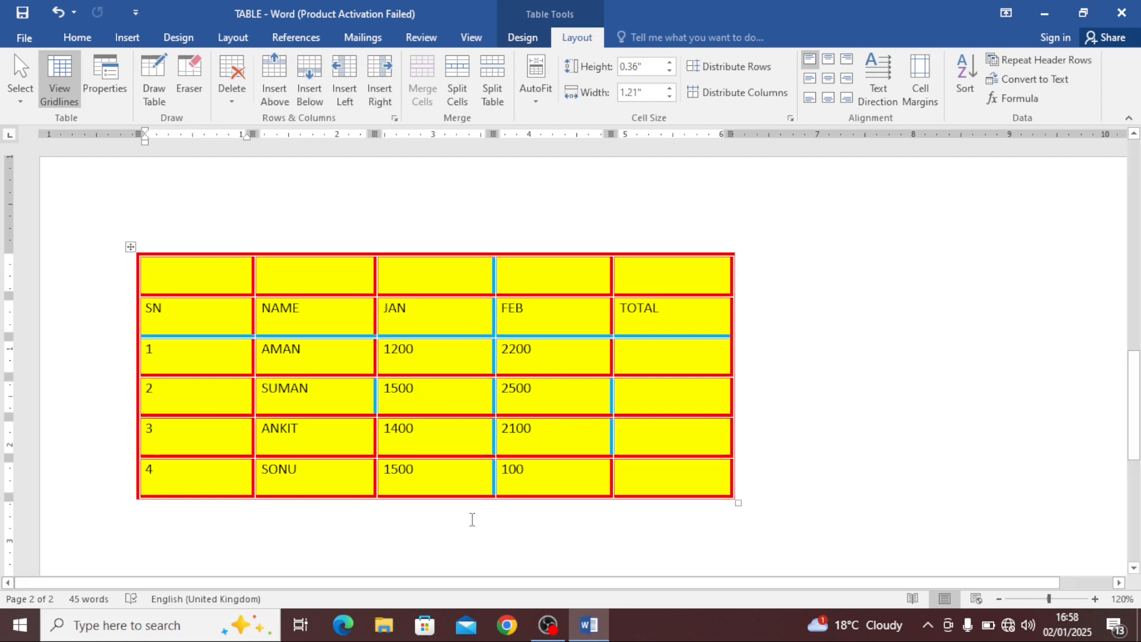
# Add a new blank row at the end of the table from the last cell
pyautogui.click(453, 485)
pyautogui.scroll(-3, 451, 483)
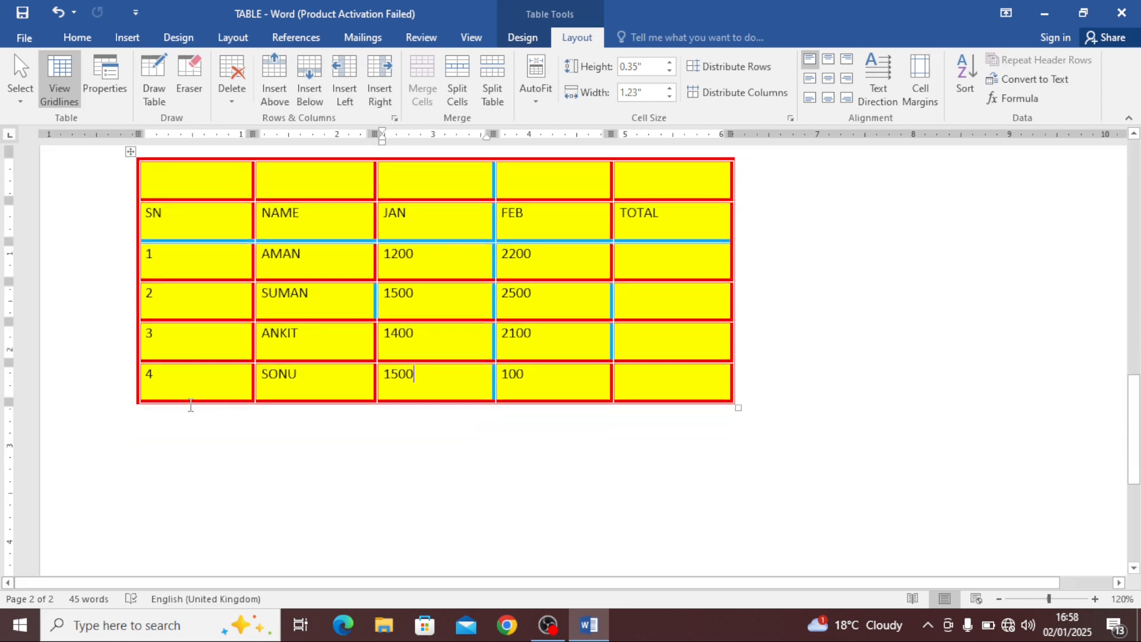
pyautogui.click(201, 389)
pyautogui.click(638, 389)
pyautogui.press('Tab')
pyautogui.click(567, 425)
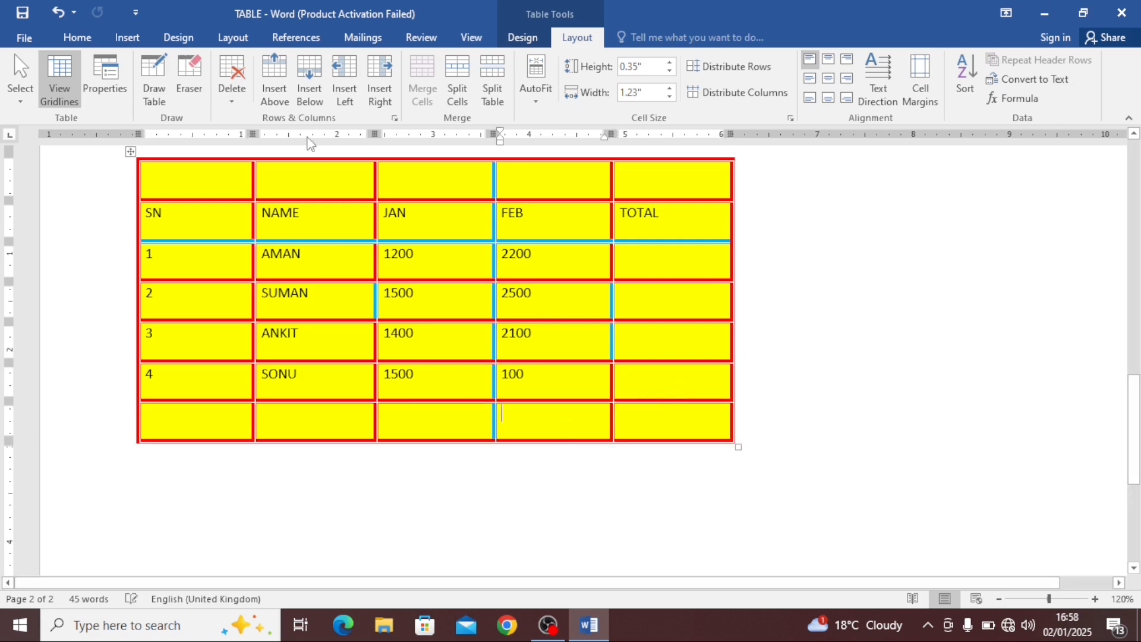
# Insert three more blank rows below the last row
pyautogui.click(319, 88)
pyautogui.click(318, 87)
pyautogui.click(318, 87)
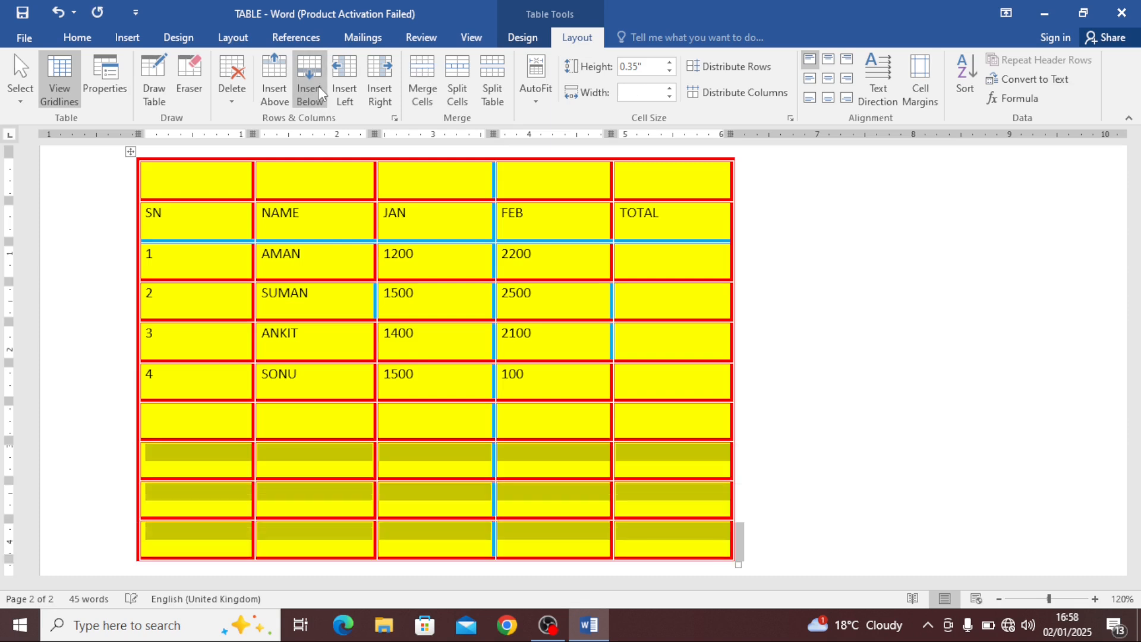
# Select the four blank rows at the bottom of the table and delete them
pyautogui.scroll(-3, 225, 395)
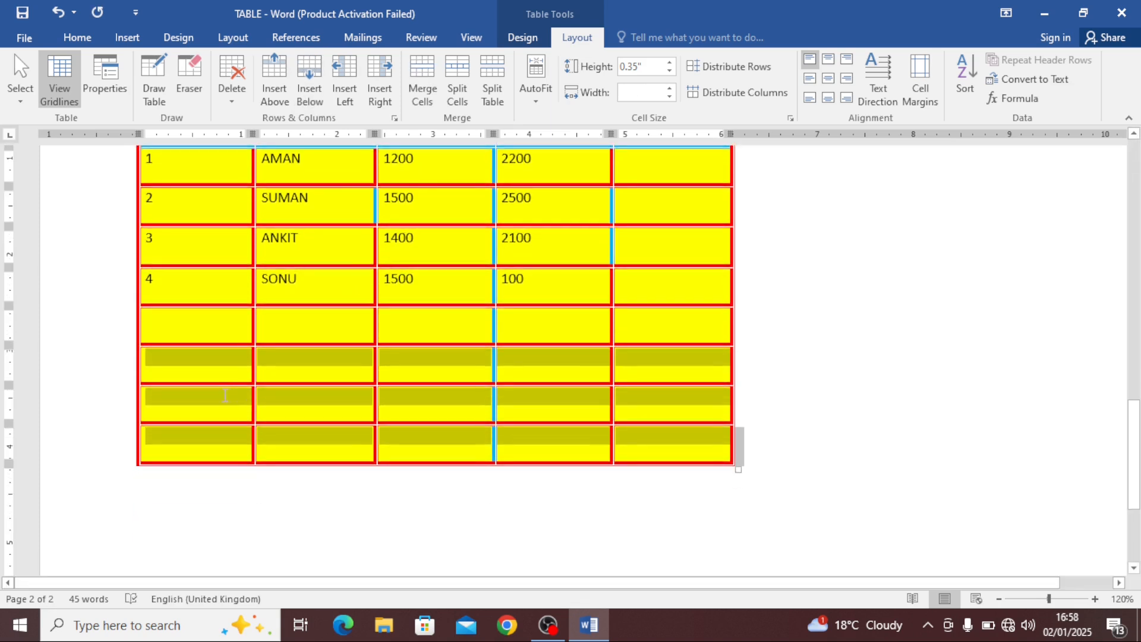
pyautogui.moveTo(174, 329); pyautogui.dragTo(186, 449)
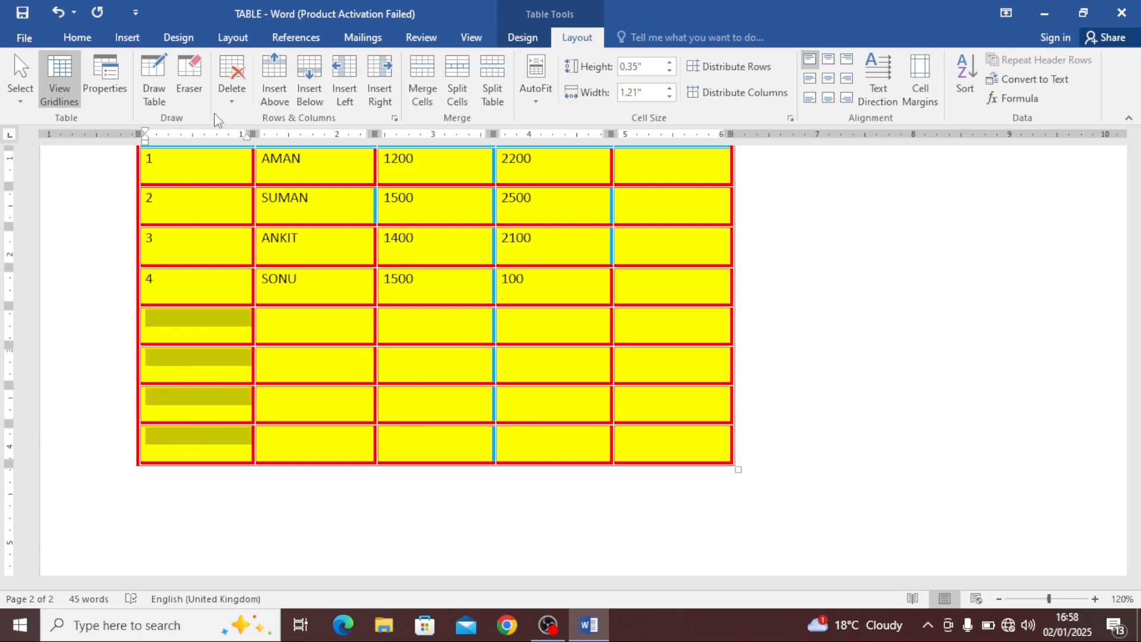
pyautogui.click(231, 89)
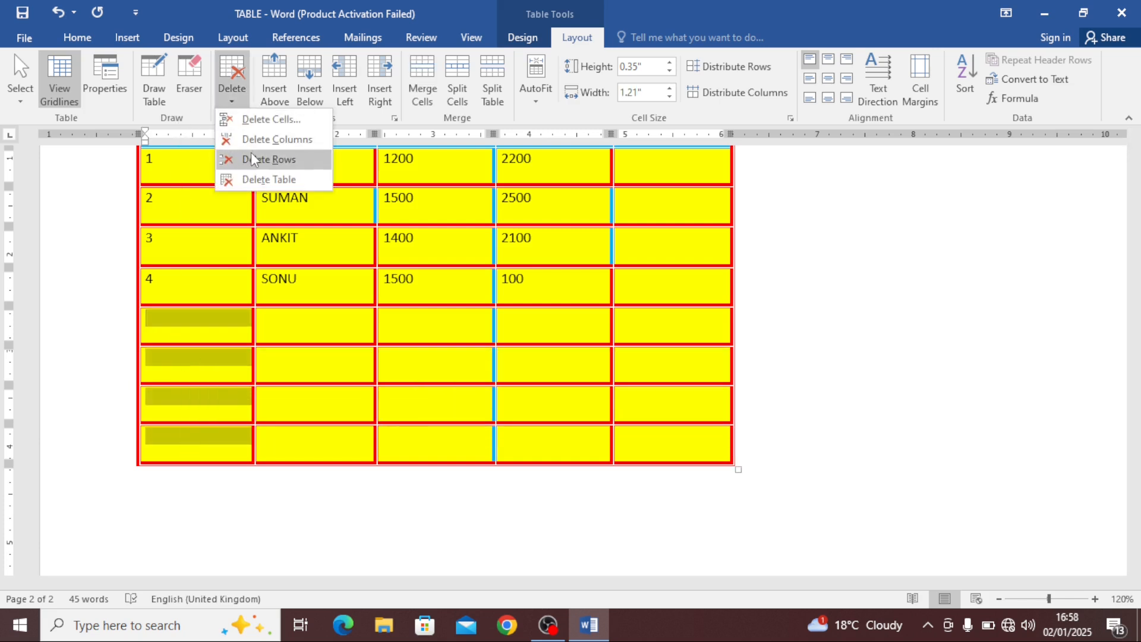
pyautogui.click(269, 159)
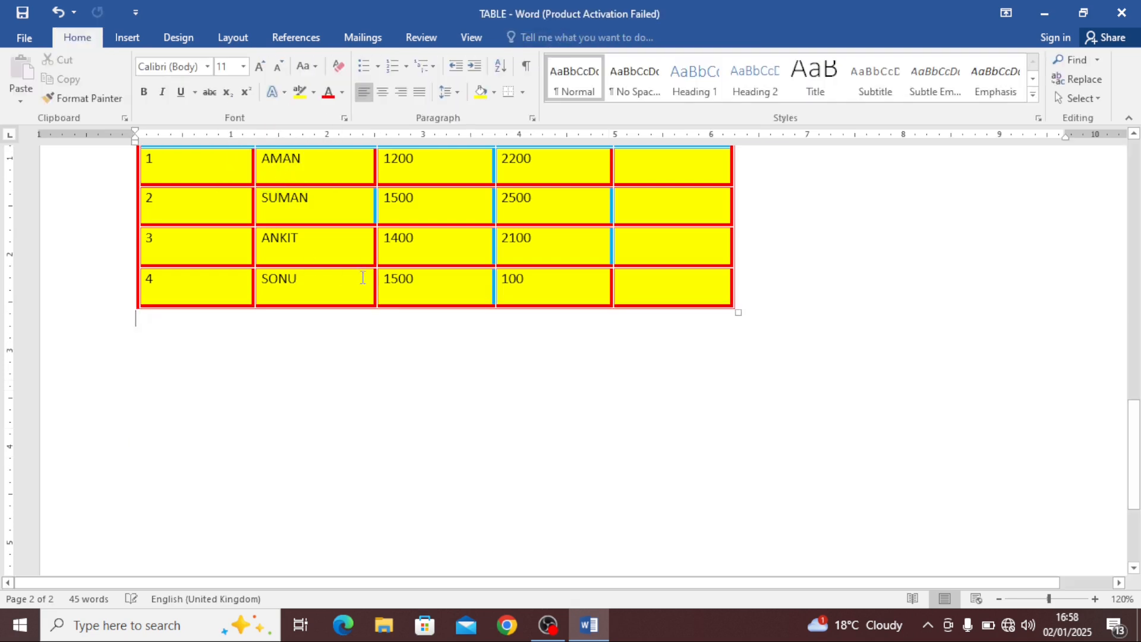
pyautogui.scroll(3, 530, 265)
pyautogui.click(658, 392)
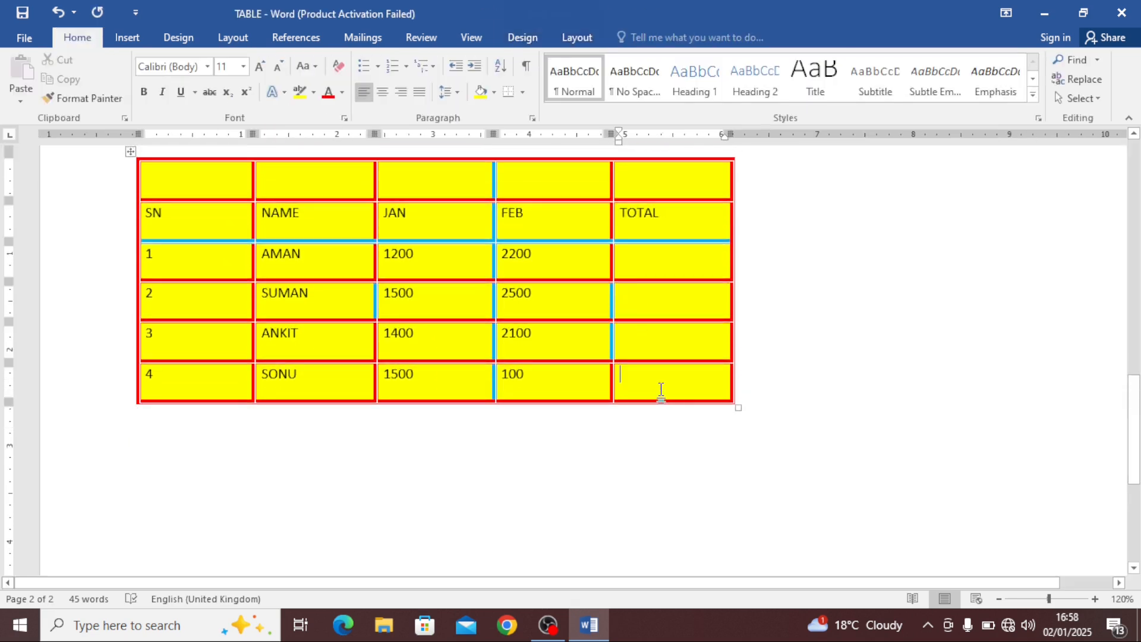
pyautogui.click(577, 37)
pyautogui.click(232, 86)
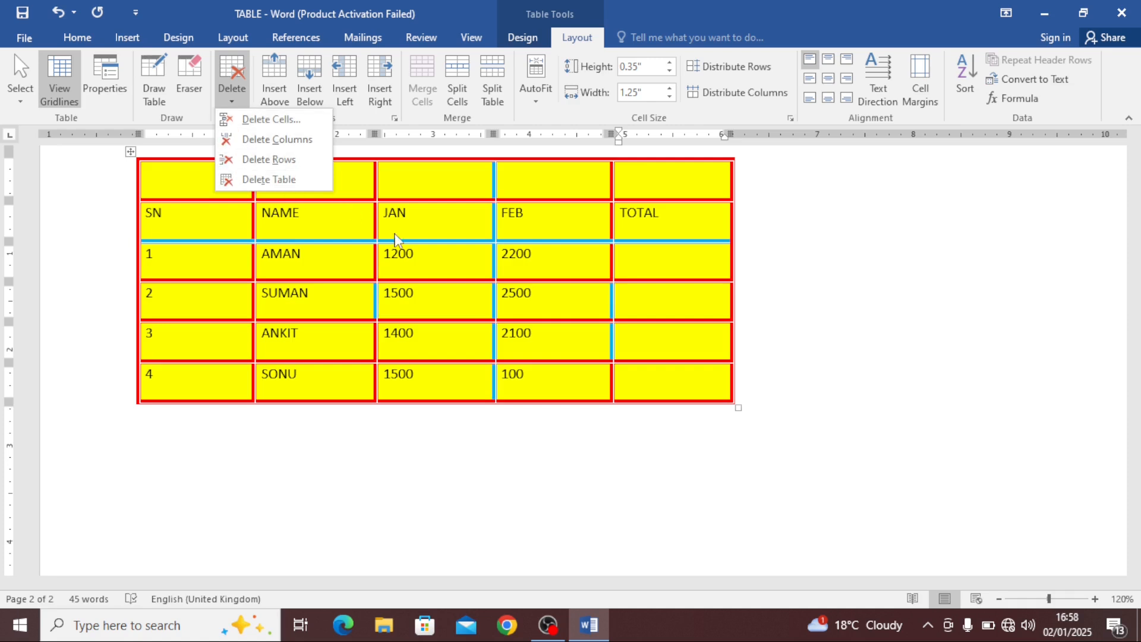
pyautogui.click(435, 236)
pyautogui.scroll(3, 377, 198)
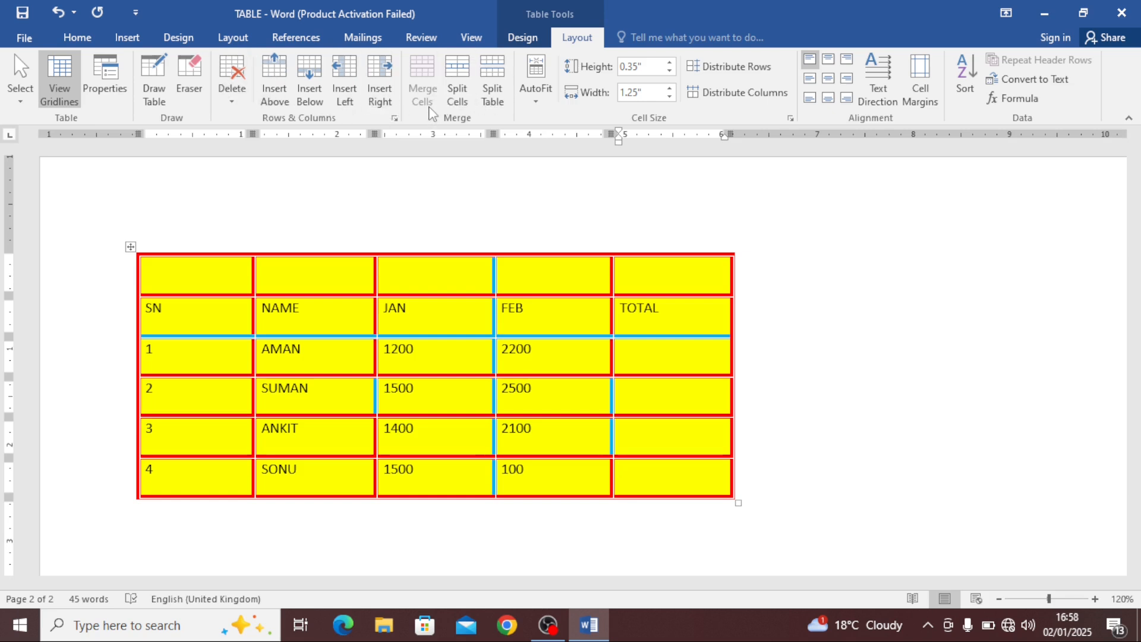
# Select all cells of the top blank row and merge them into one cell
pyautogui.click(320, 279)
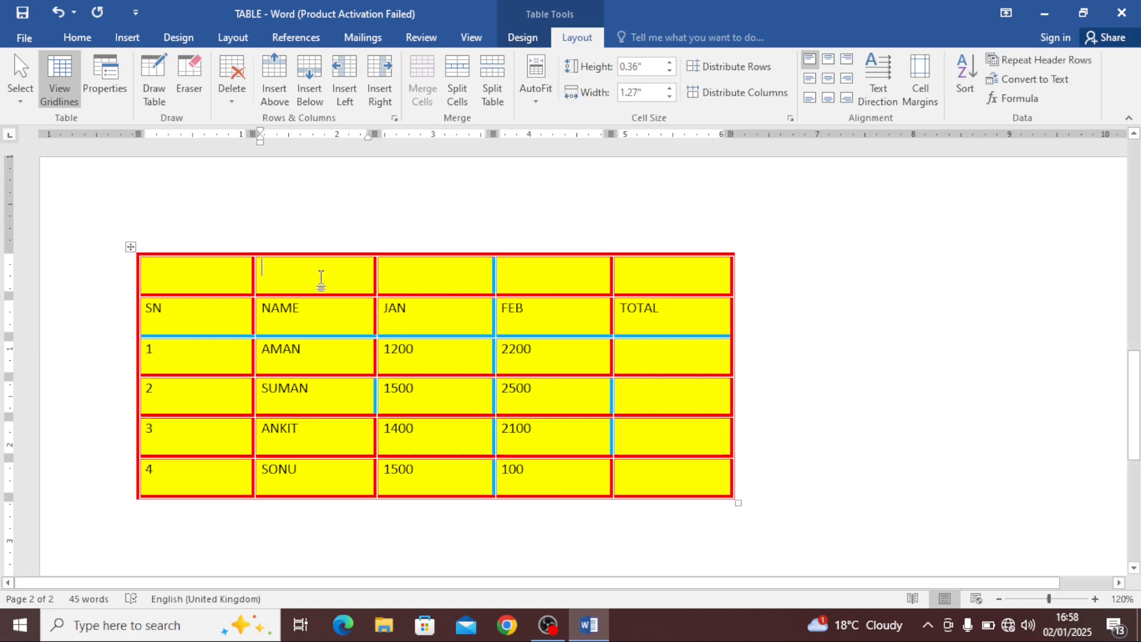
pyautogui.click(229, 280)
pyautogui.click(295, 279)
pyautogui.click(482, 270)
pyautogui.click(565, 279)
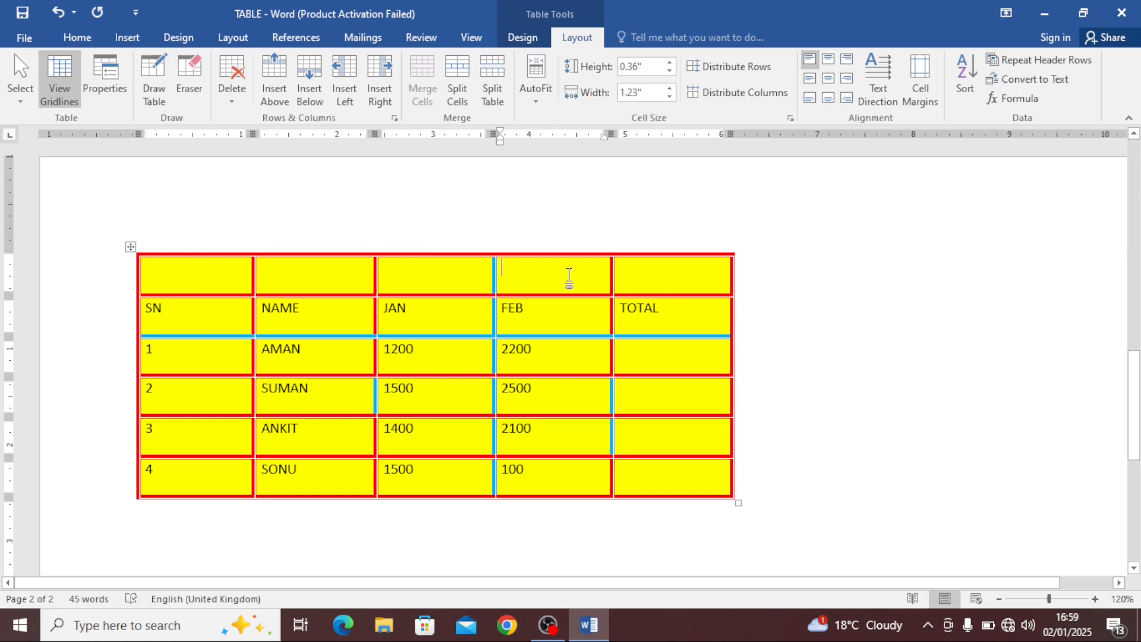
pyautogui.click(626, 274)
pyautogui.moveTo(643, 275); pyautogui.dragTo(240, 263)
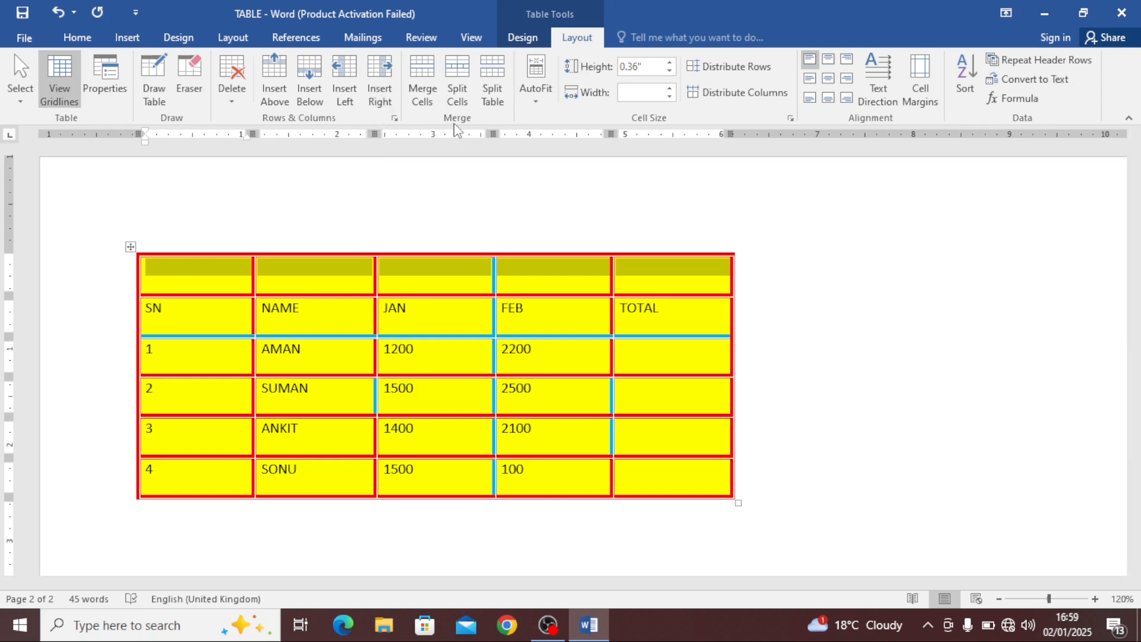
pyautogui.click(432, 84)
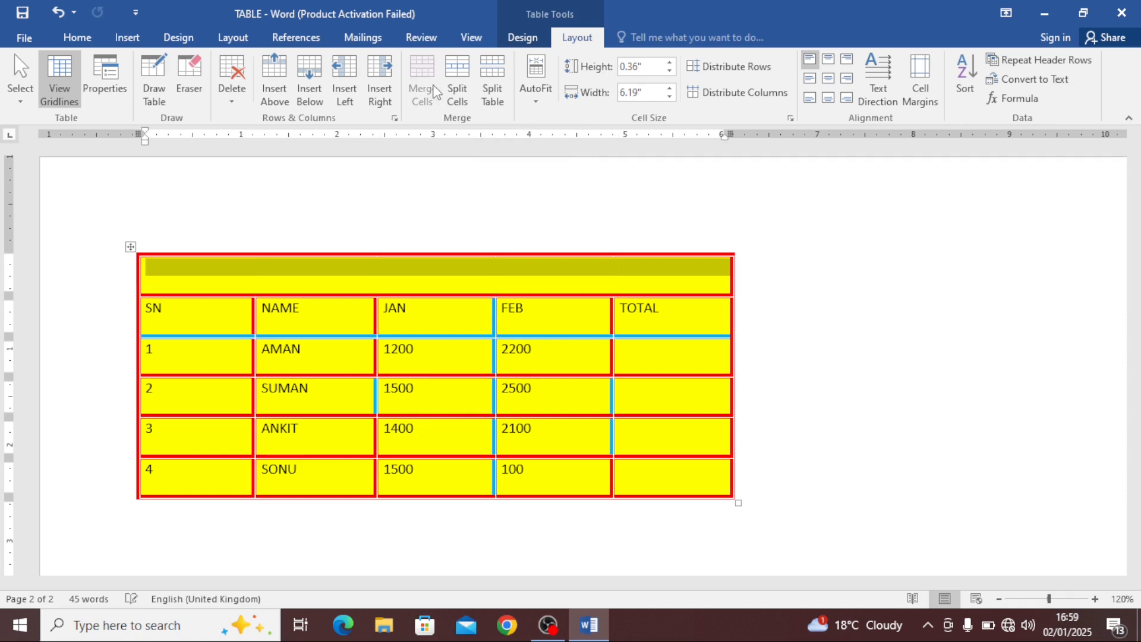
# Enter the title OM SAI COMPUTER CENTRE in the merged top row
pyautogui.click(271, 280)
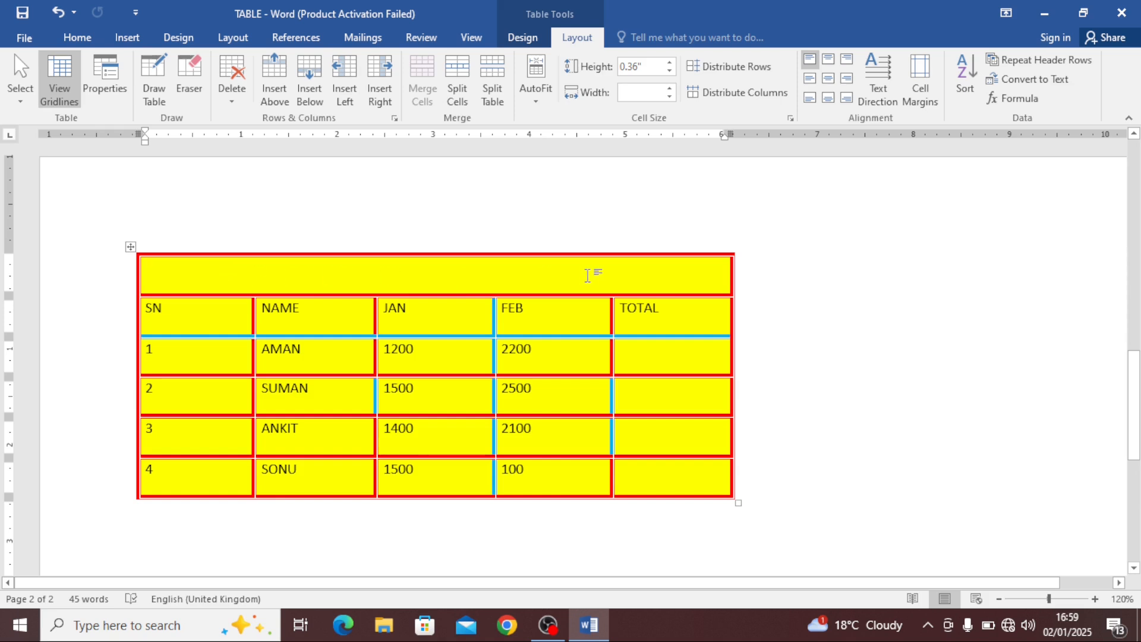
pyautogui.write('OM ')
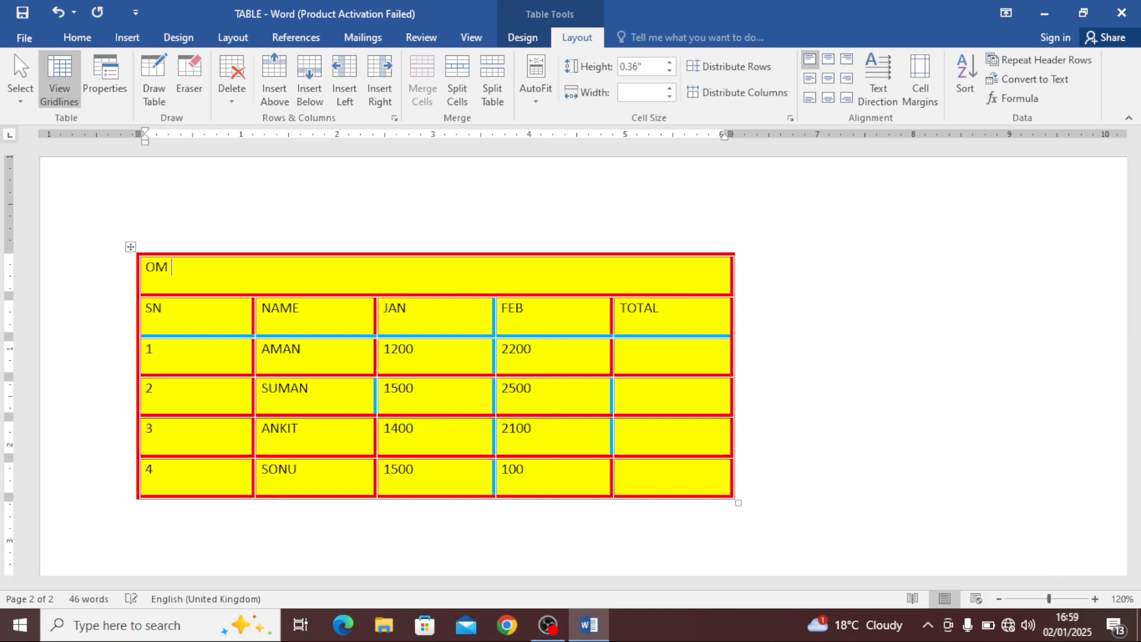
pyautogui.write('SAU')
pyautogui.press('BackSpace')
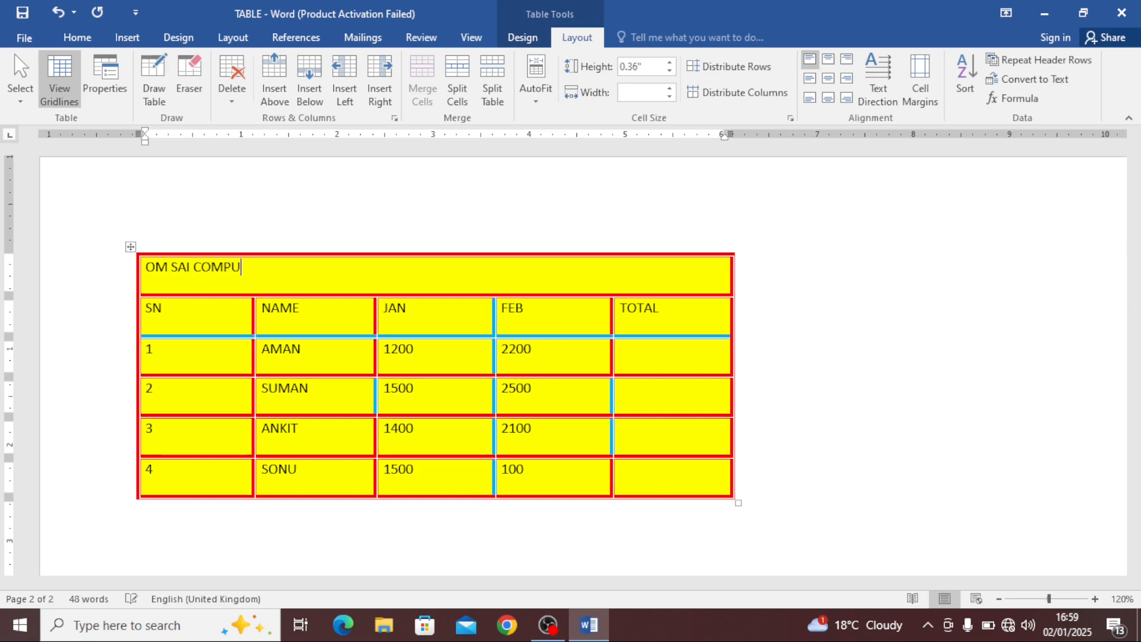
pyautogui.write('I COMPUTER CENTRE')
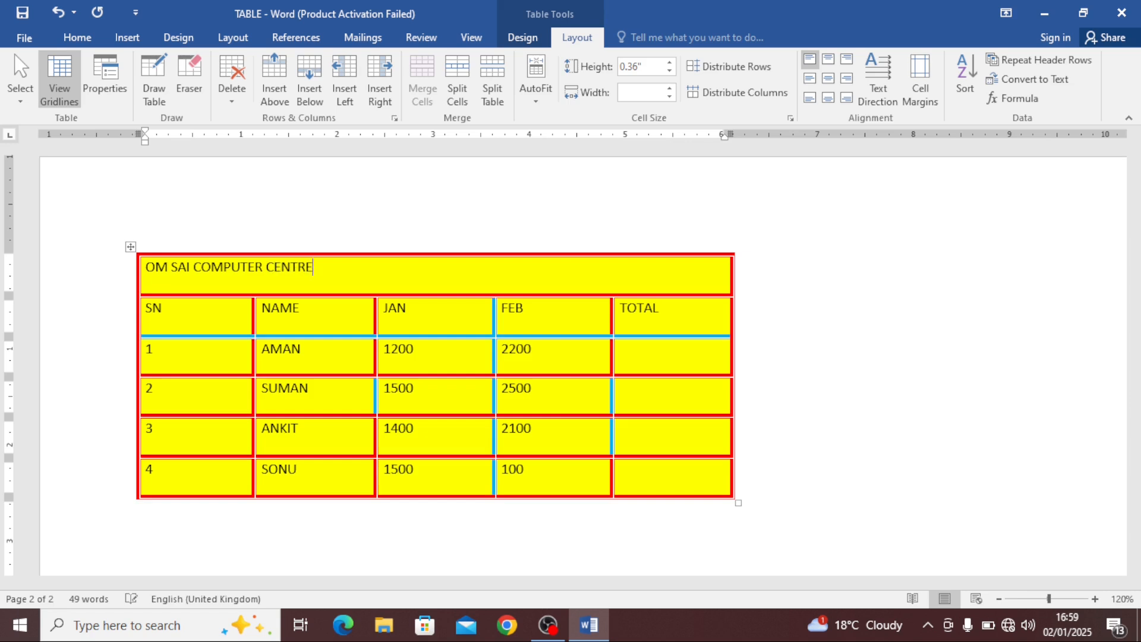
# Center the title text in the merged cell and make it bold
pyautogui.moveTo(339, 270); pyautogui.dragTo(148, 266)
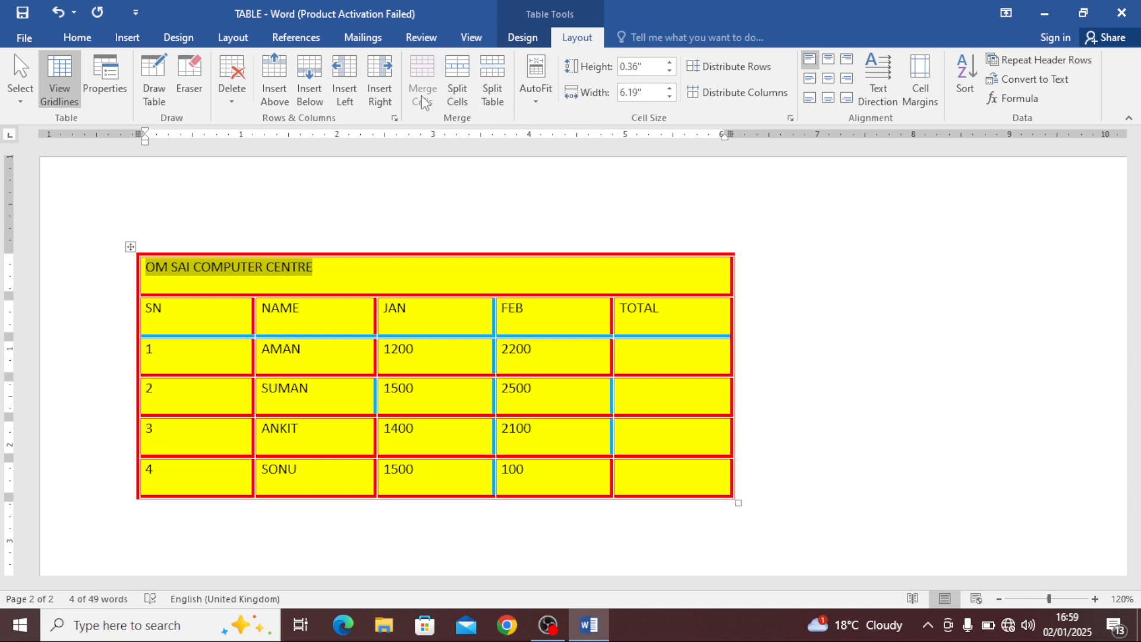
pyautogui.click(847, 78)
pyautogui.click(827, 78)
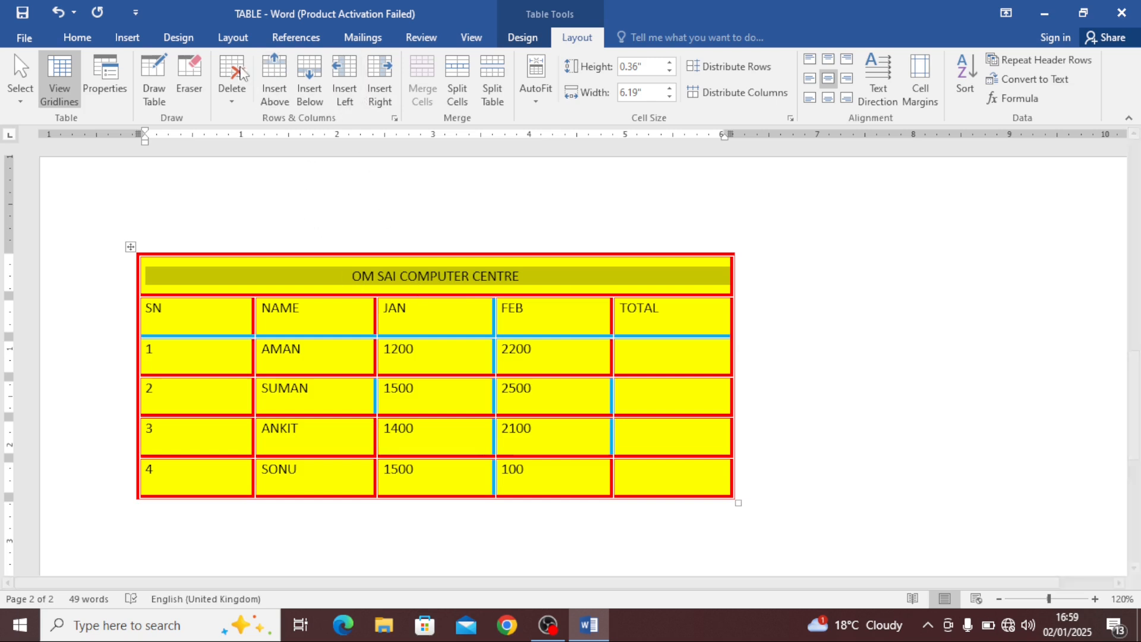
pyautogui.click(76, 38)
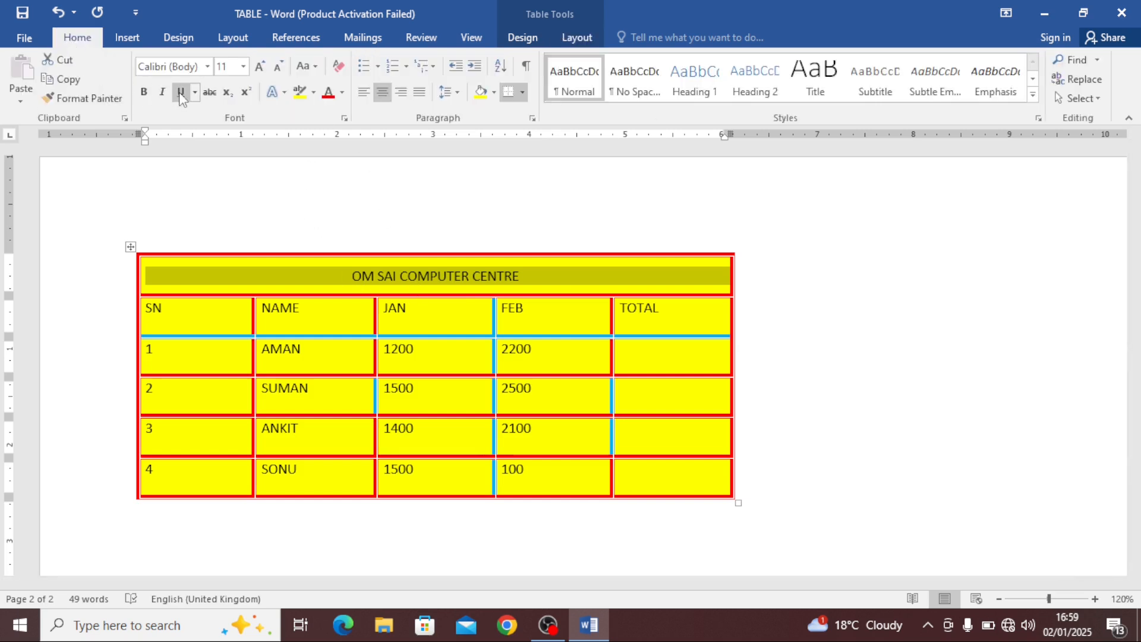
pyautogui.click(143, 92)
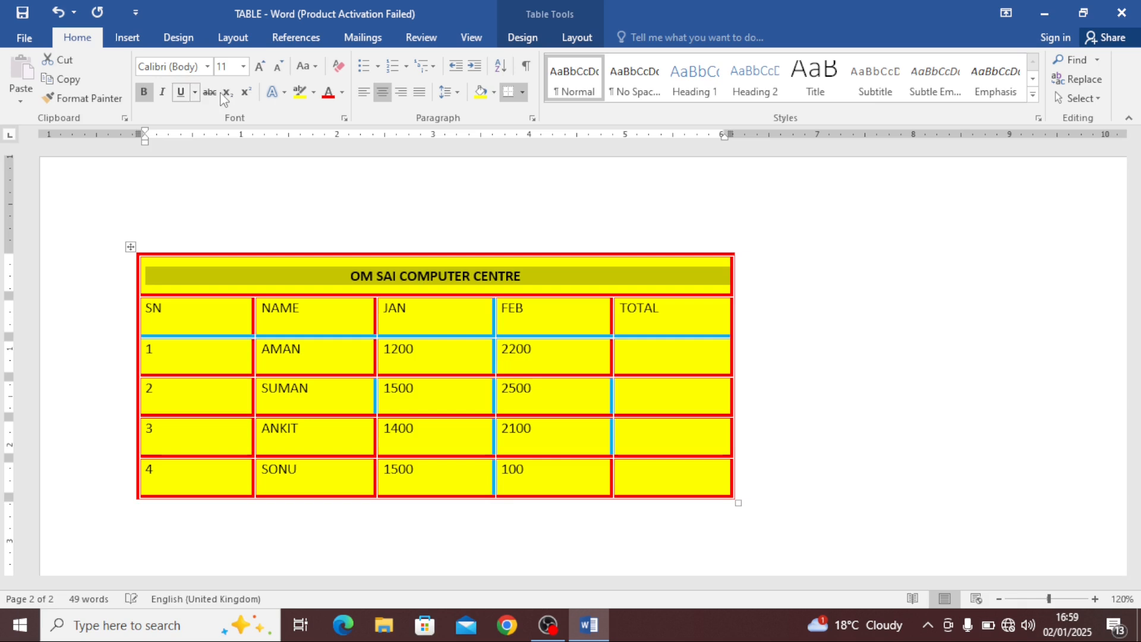
# Enlarge the title text's font size to 20 pt
pyautogui.click(260, 66)
pyautogui.click(259, 67)
pyautogui.click(259, 67)
pyautogui.click(260, 66)
pyautogui.click(260, 66)
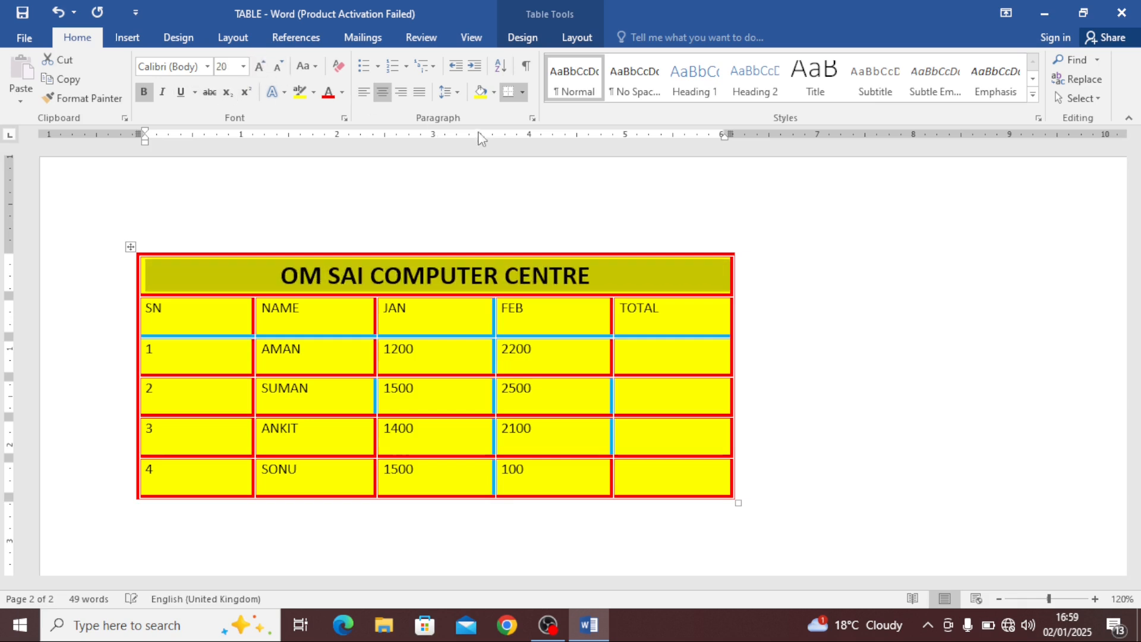
# Insert three blank rows above the last data row of the table
pyautogui.click(577, 37)
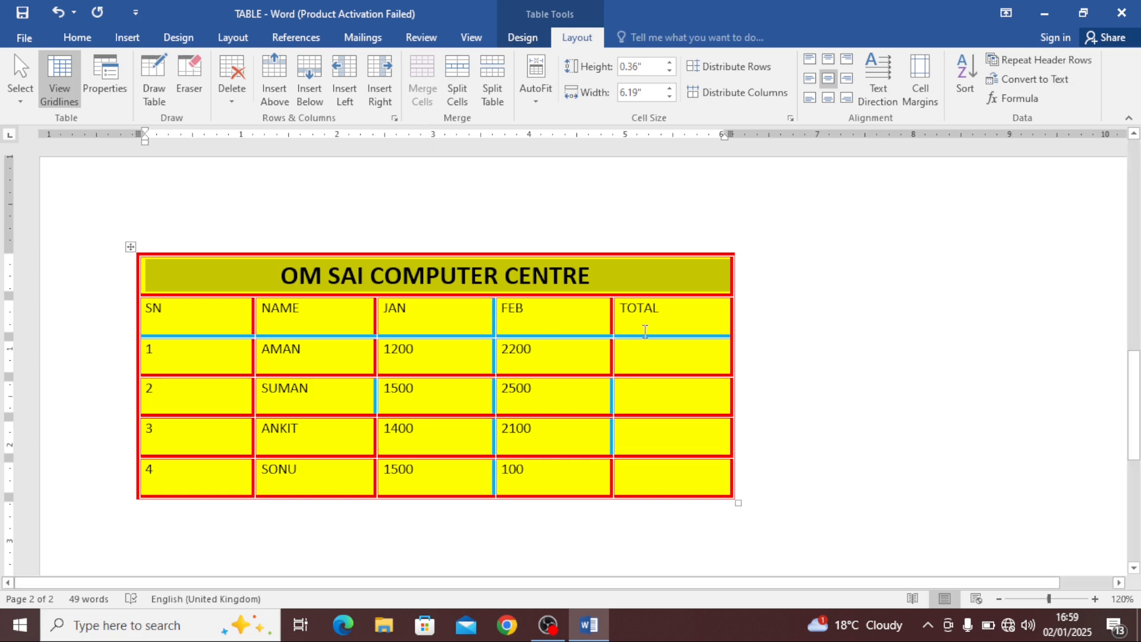
pyautogui.scroll(-1, 648, 413)
pyautogui.click(663, 437)
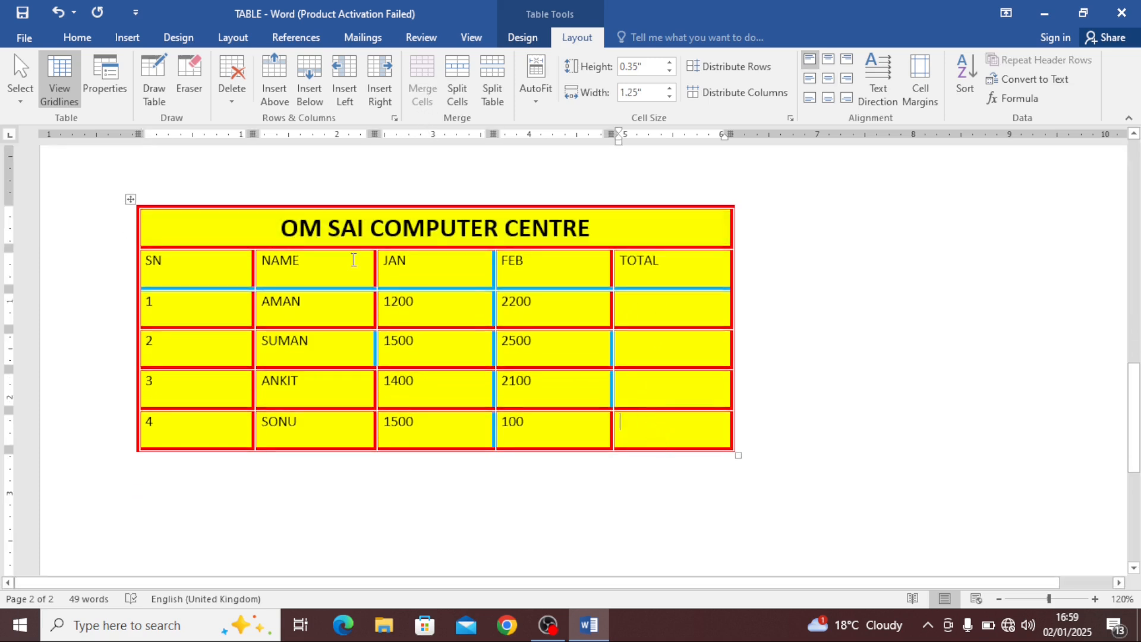
pyautogui.click(127, 38)
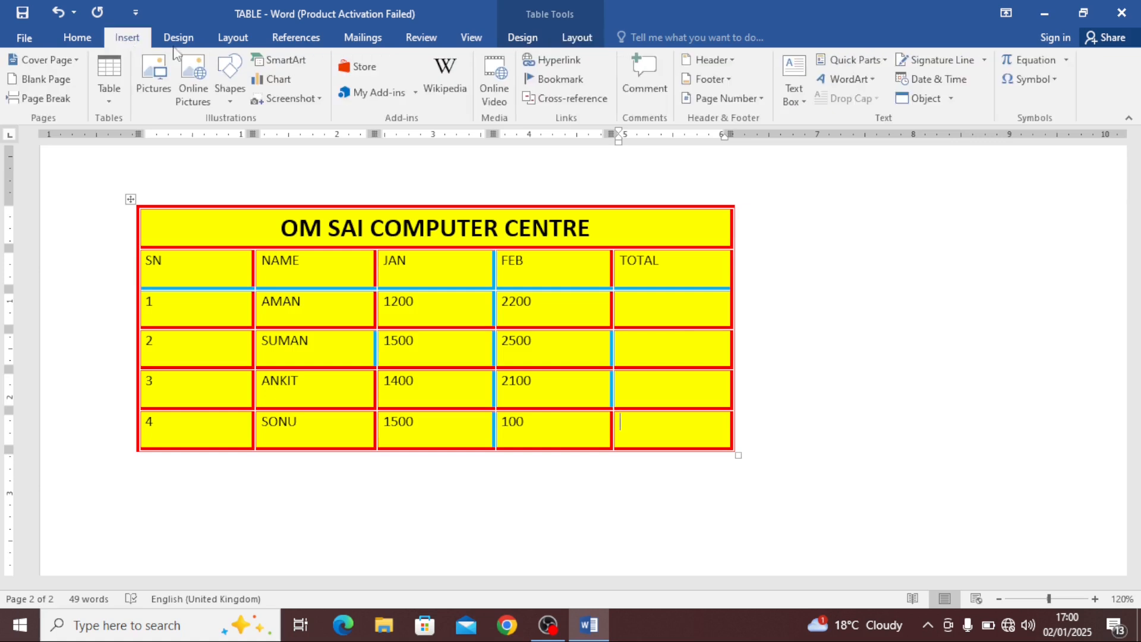
pyautogui.click(577, 38)
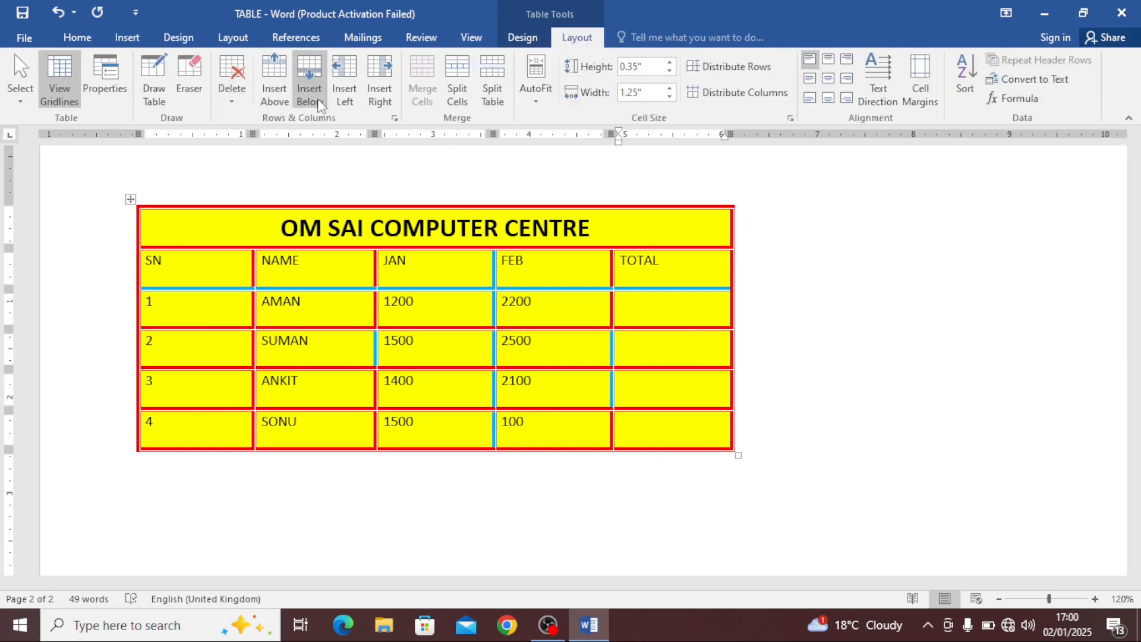
pyautogui.click(277, 87)
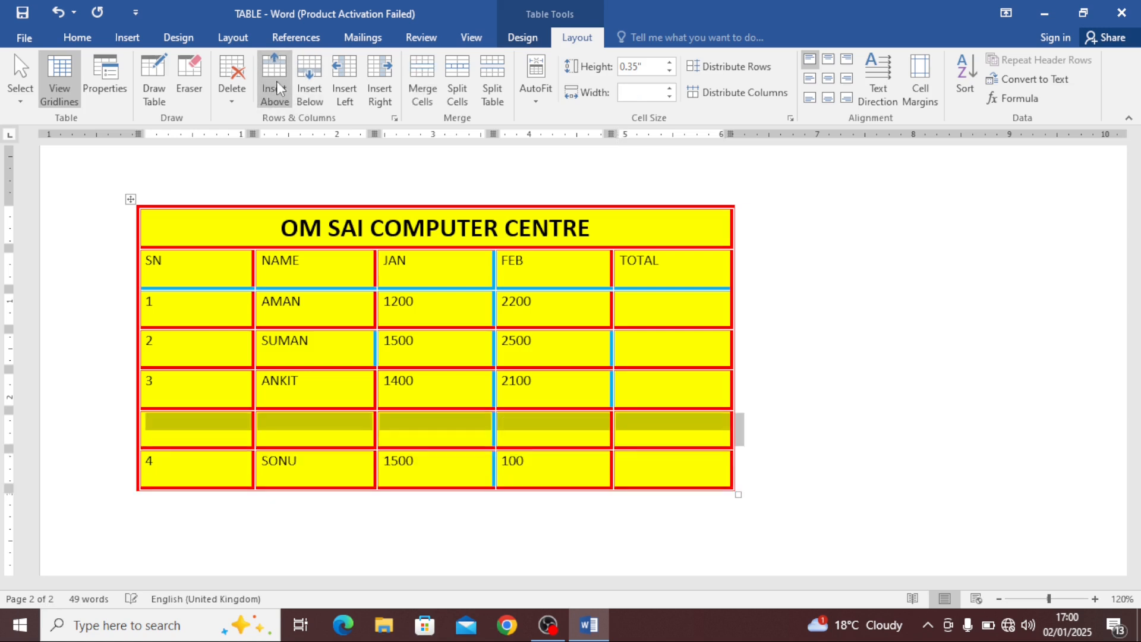
pyautogui.click(276, 88)
pyautogui.click(276, 83)
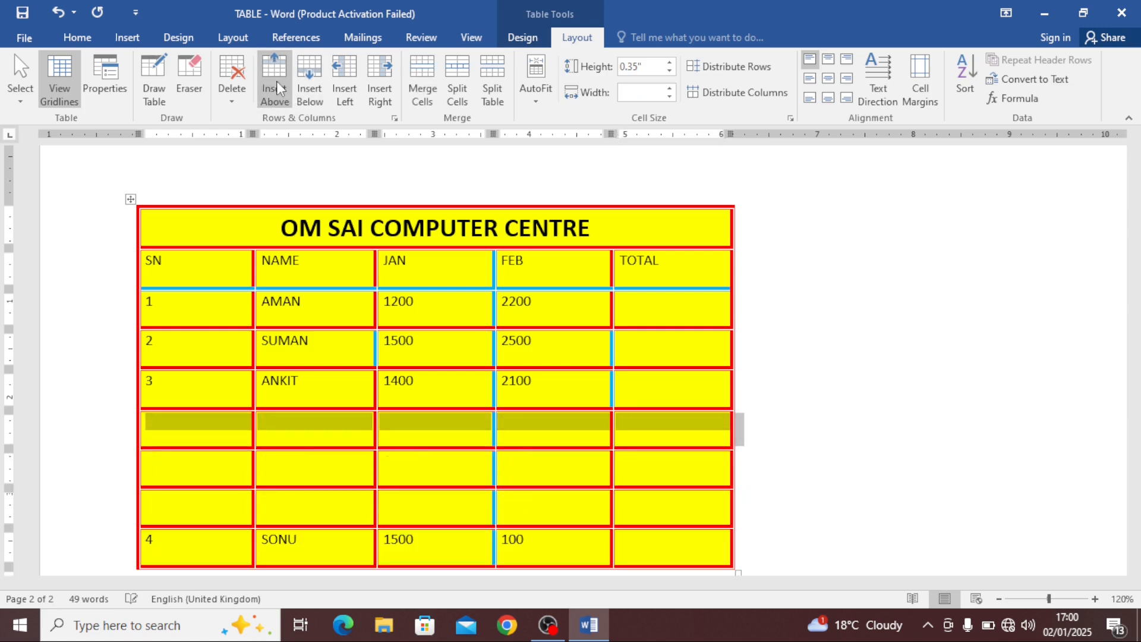
# Merge the three new blank rows into one cell, then undo the merge and the row insertions
pyautogui.click(345, 422)
pyautogui.moveTo(253, 439); pyautogui.dragTo(621, 504)
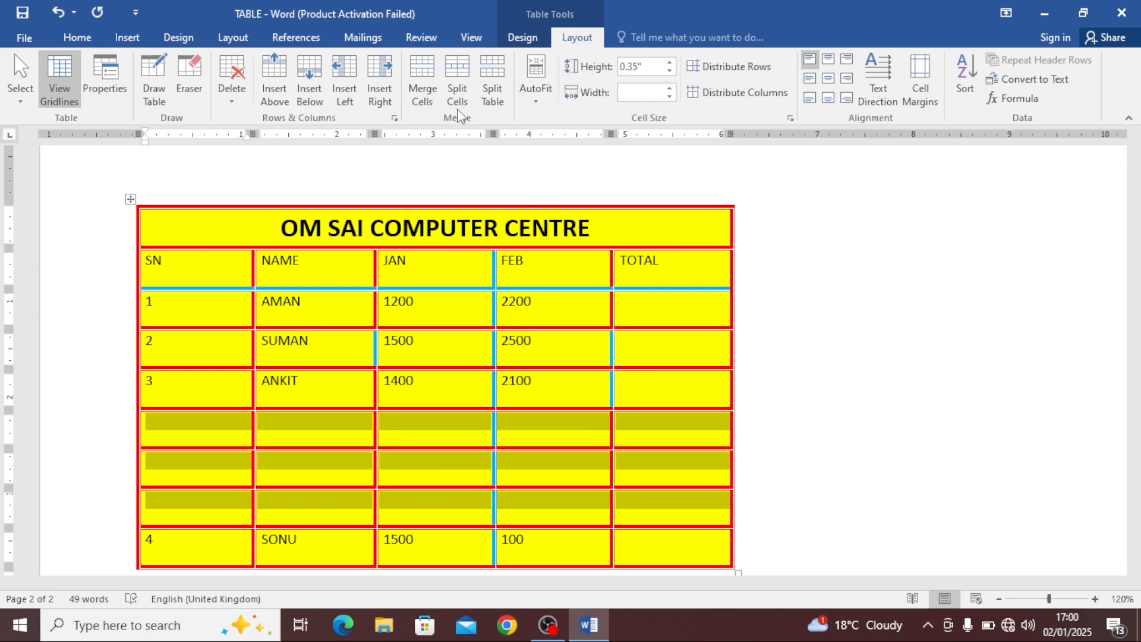
pyautogui.click(422, 90)
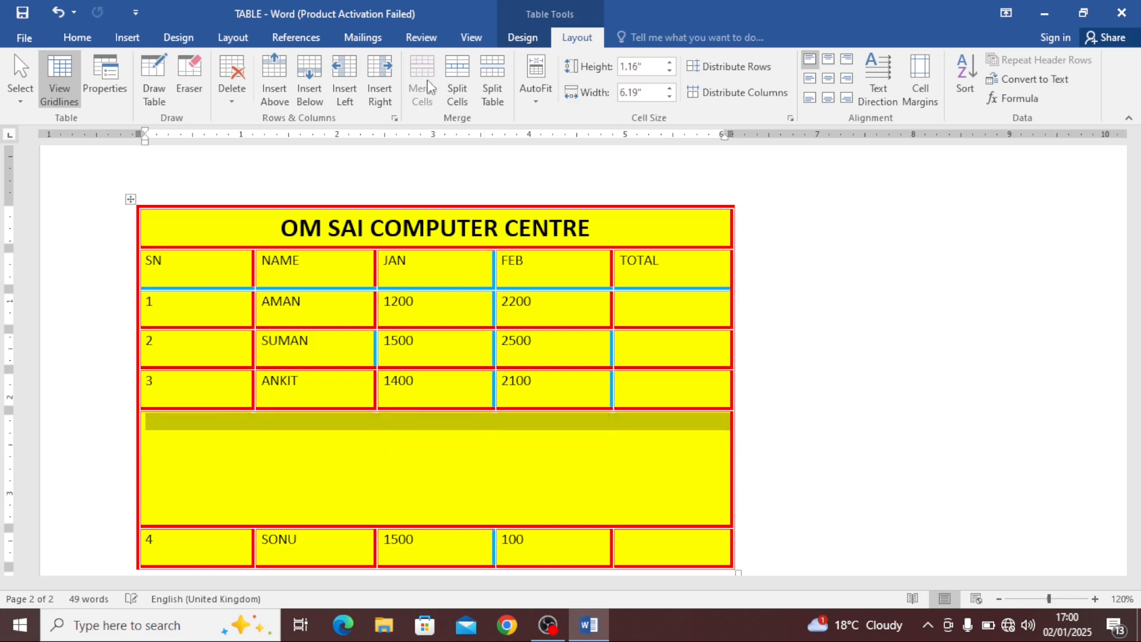
pyautogui.click(407, 475)
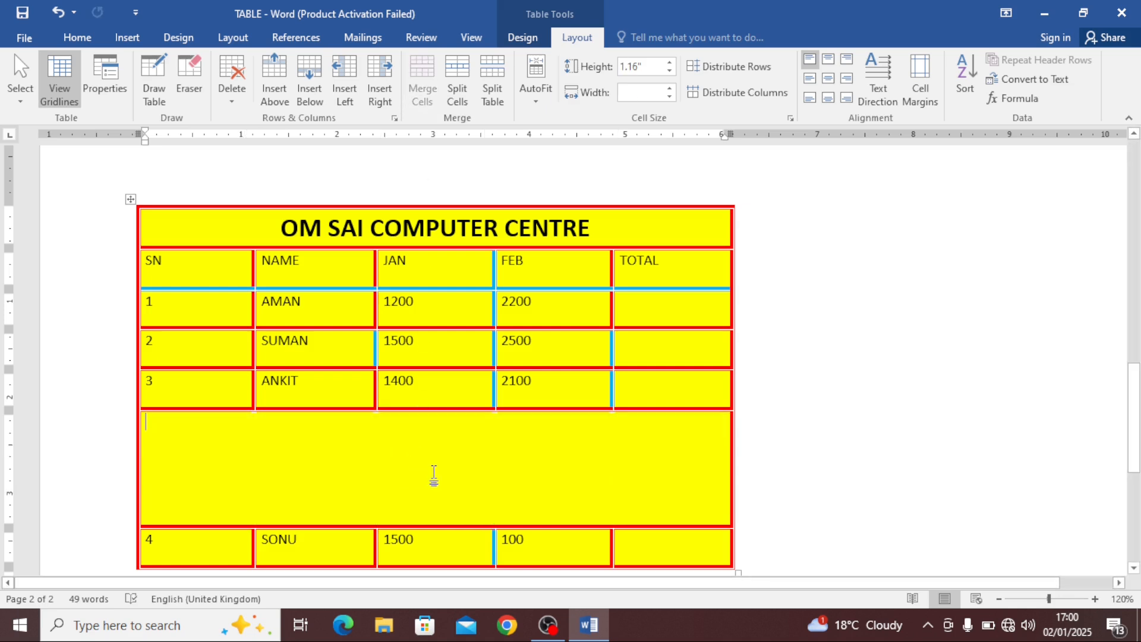
pyautogui.hotkey('ctrl', 'z')
pyautogui.hotkey('ctrl', 'z')
pyautogui.hotkey('ctrl', 'z')
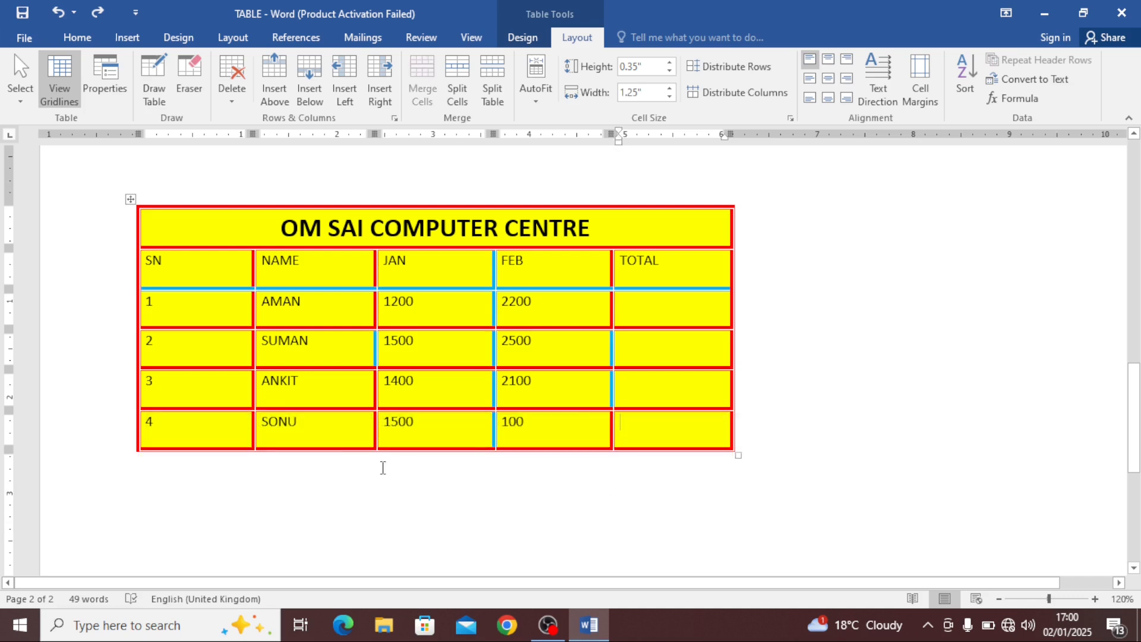
# Resize the whole table wider and taller using its corner sizing handle
pyautogui.click(343, 343)
pyautogui.click(359, 269)
pyautogui.click(415, 268)
pyautogui.moveTo(739, 451); pyautogui.dragTo(859, 513)
pyautogui.click(481, 326)
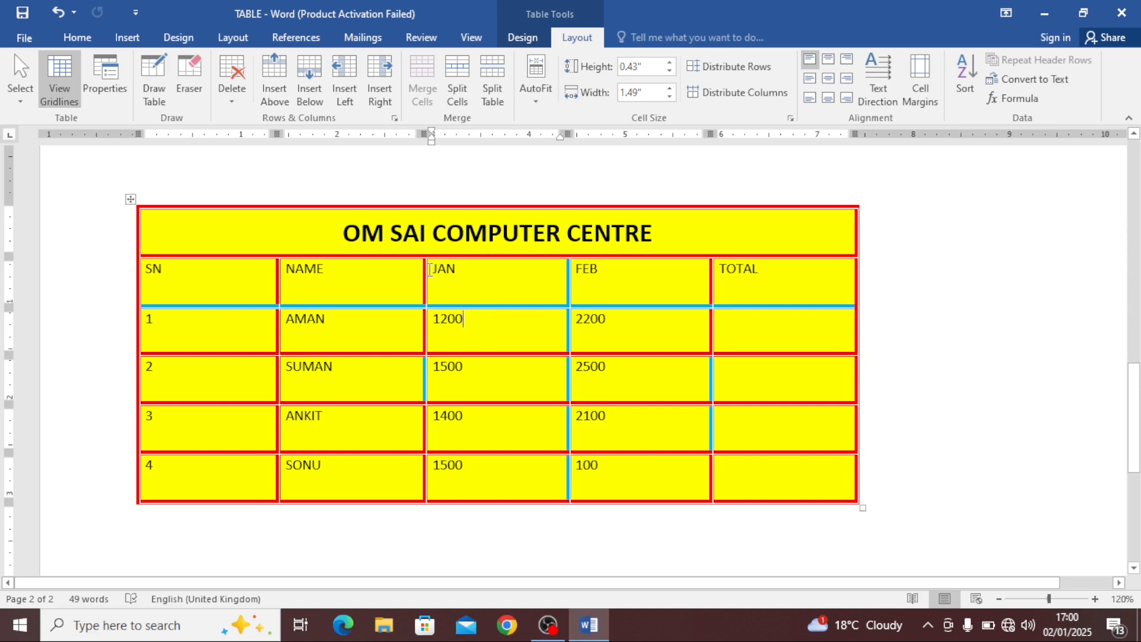
# Insert a blank column to the left and another to the right of the JAN column
pyautogui.click(342, 95)
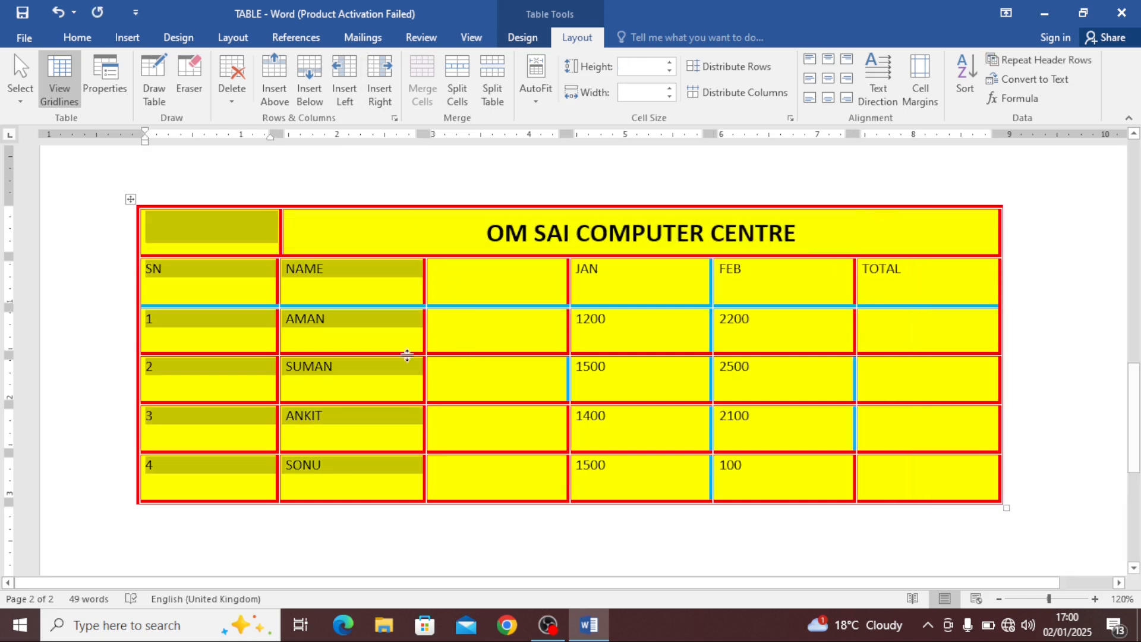
pyautogui.click(616, 281)
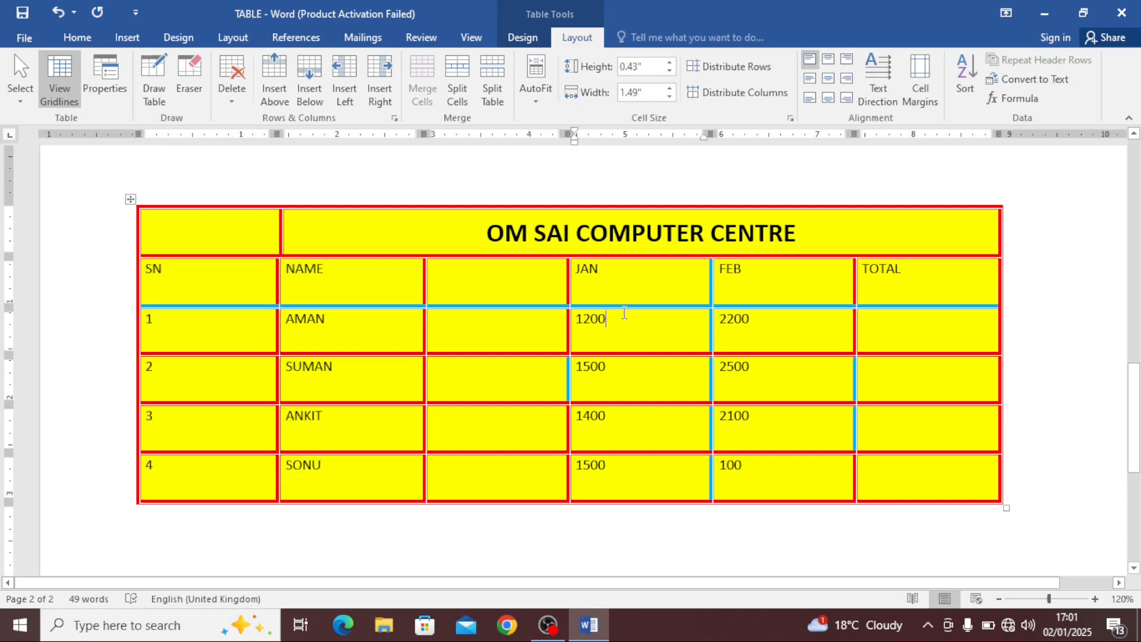
pyautogui.click(631, 285)
pyautogui.click(381, 83)
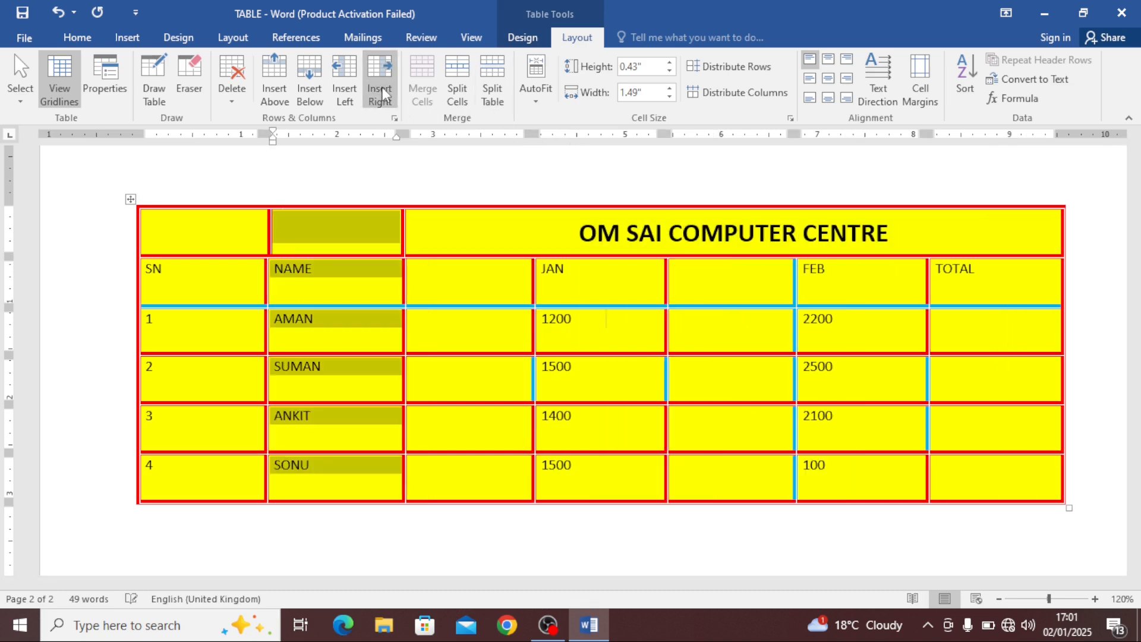
# Select the two new blank columns, open the delete options, and undo both column insertions
pyautogui.moveTo(705, 295); pyautogui.dragTo(716, 483)
pyautogui.moveTo(413, 297); pyautogui.dragTo(460, 462)
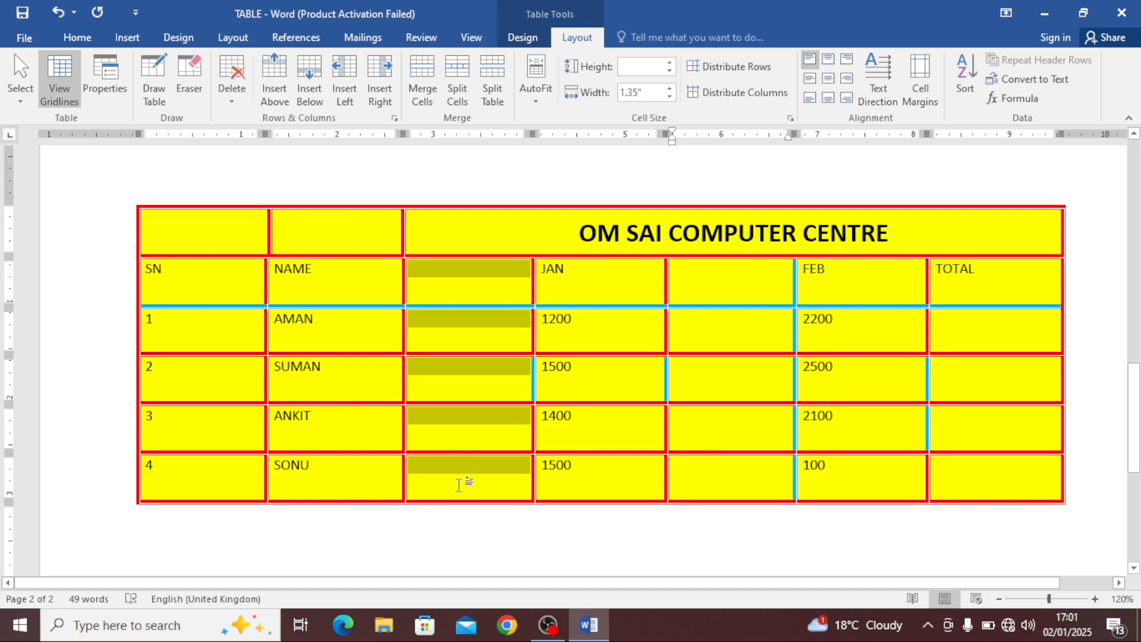
pyautogui.moveTo(711, 280); pyautogui.dragTo(717, 465)
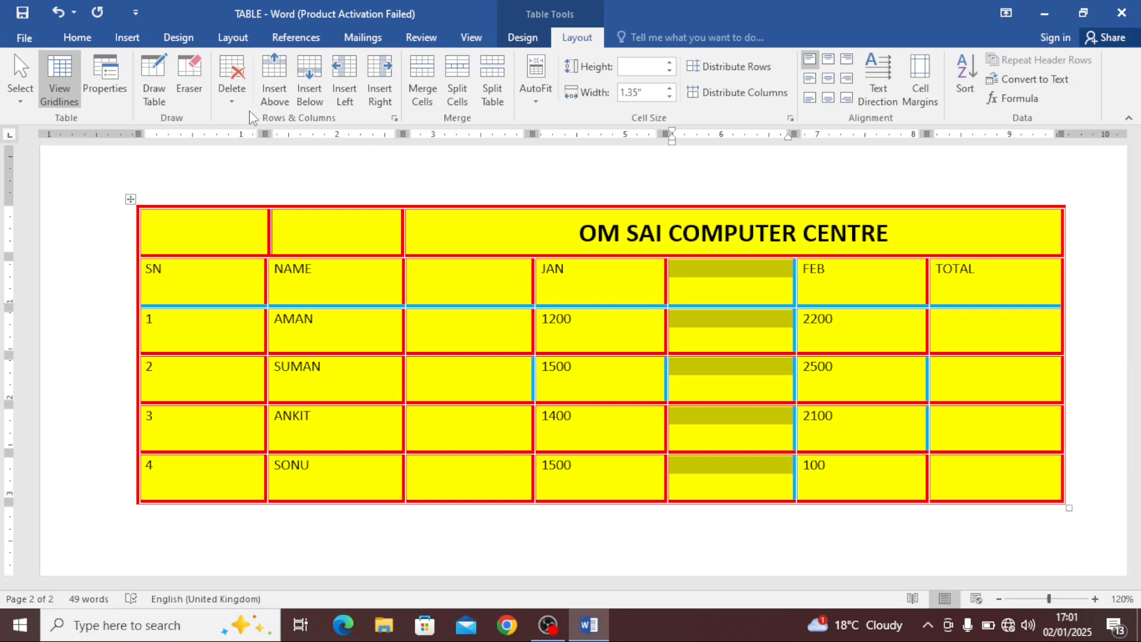
pyautogui.click(234, 98)
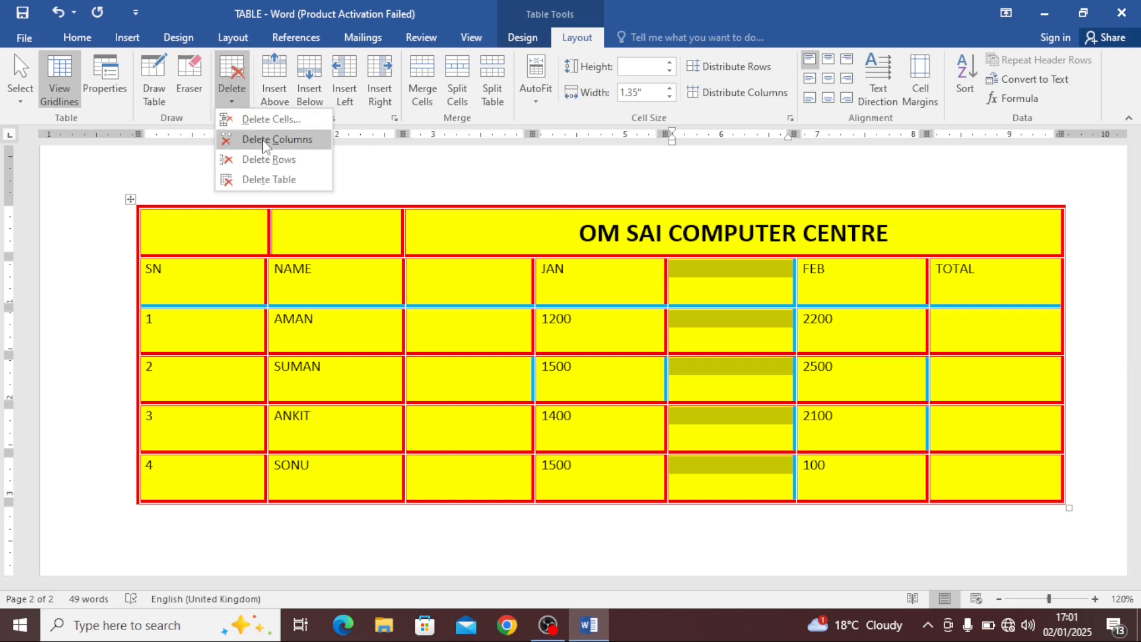
pyautogui.click(710, 283)
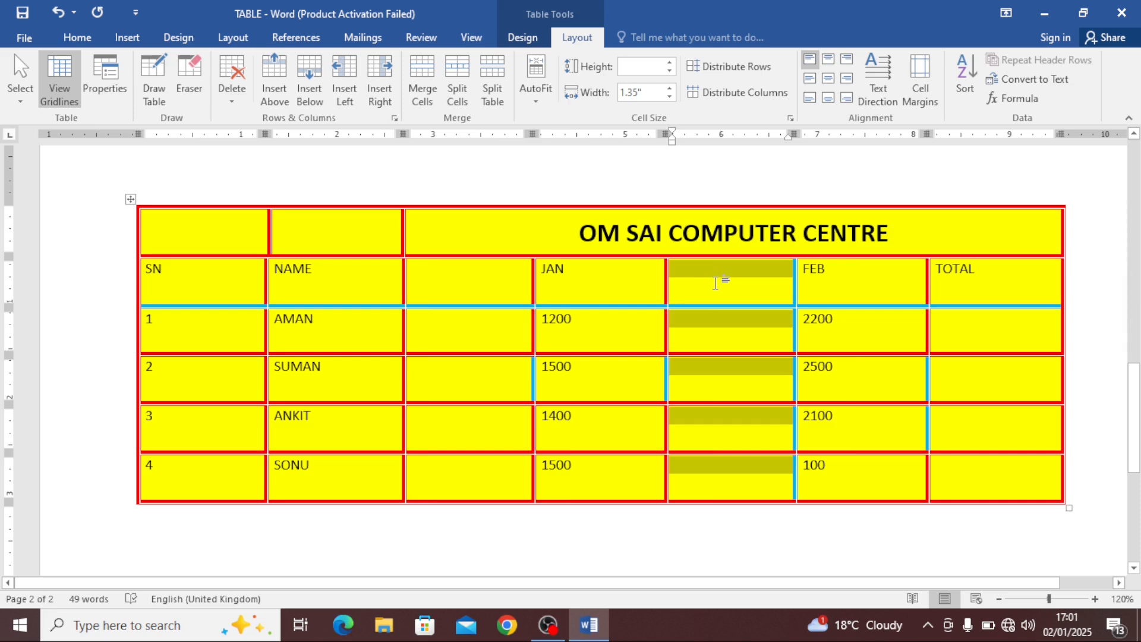
pyautogui.hotkey('ctrl', 'z')
pyautogui.hotkey('ctrl', 'z')
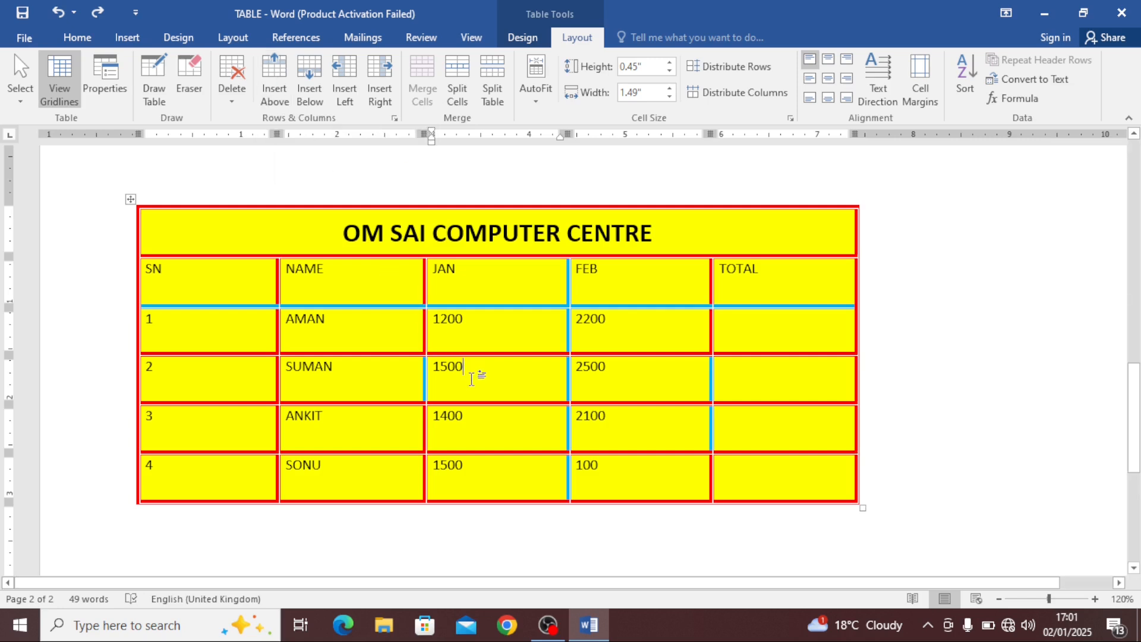
# Insert a blank row above and another blank row below the SUMAN row
pyautogui.click(275, 77)
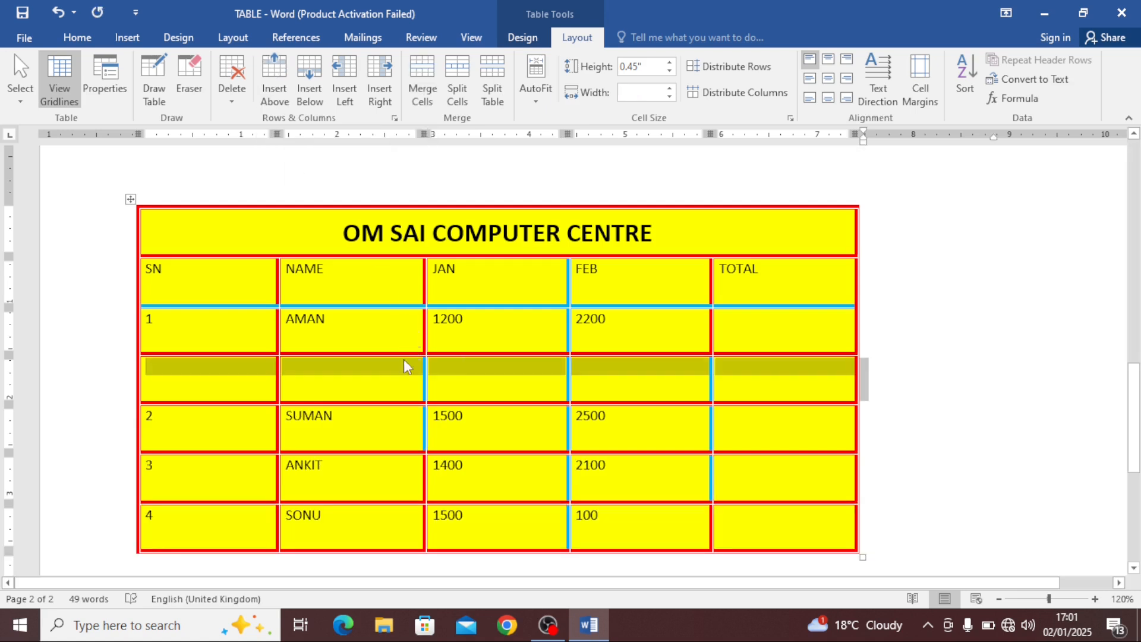
pyautogui.moveTo(235, 390); pyautogui.dragTo(728, 382)
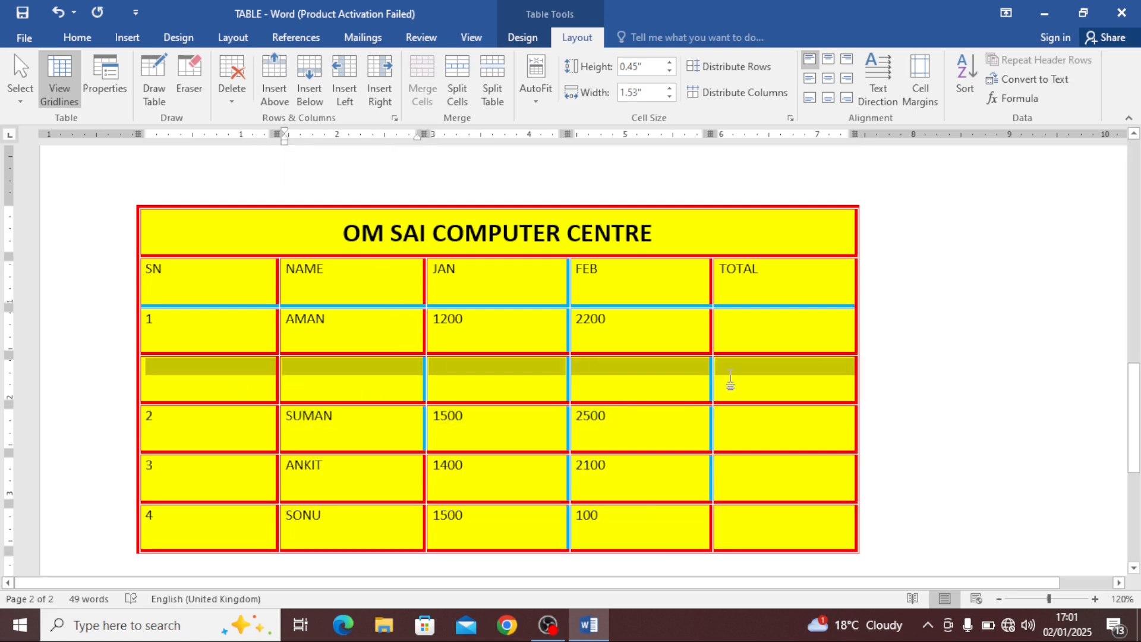
pyautogui.click(454, 435)
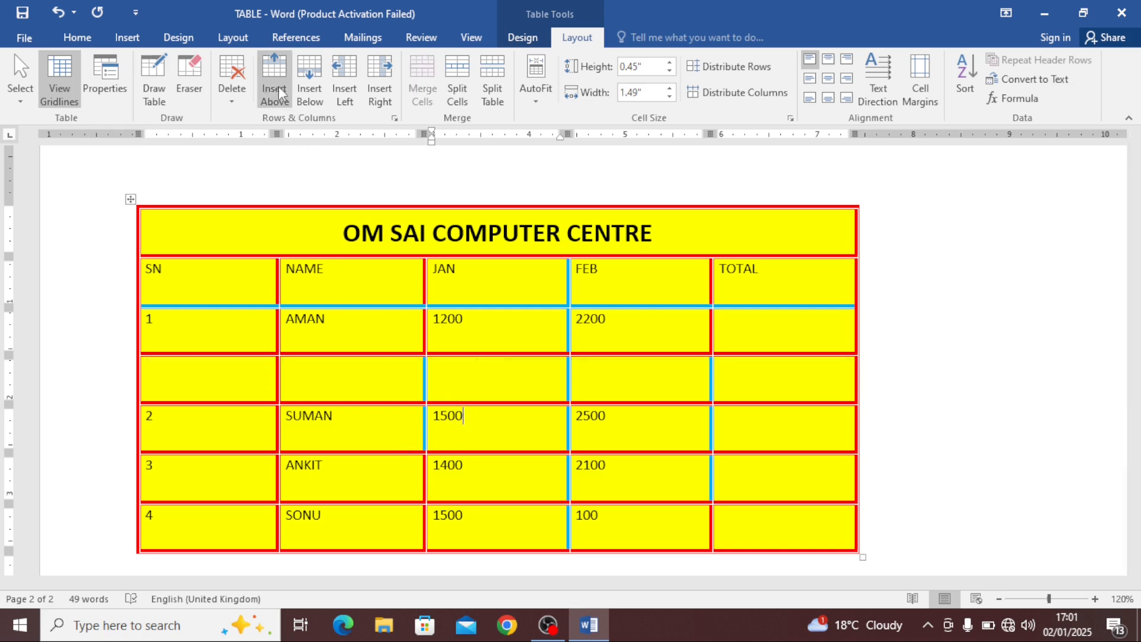
pyautogui.click(309, 80)
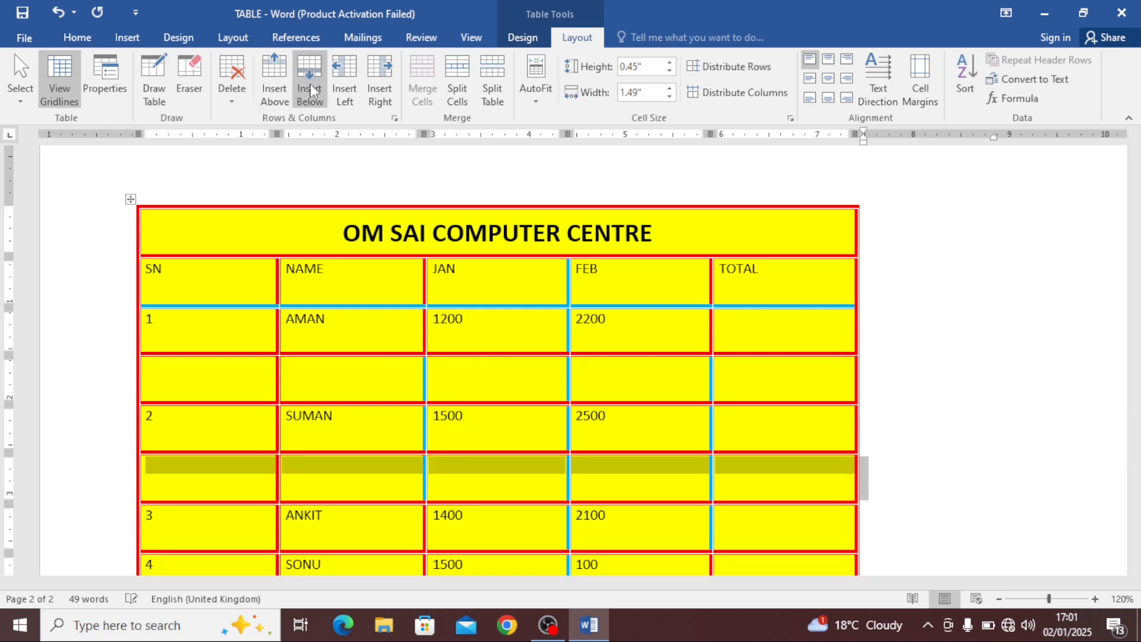
# Select the blank row below the SUMAN row and delete it
pyautogui.click(466, 487)
pyautogui.moveTo(232, 476); pyautogui.dragTo(721, 477)
pyautogui.click(230, 482)
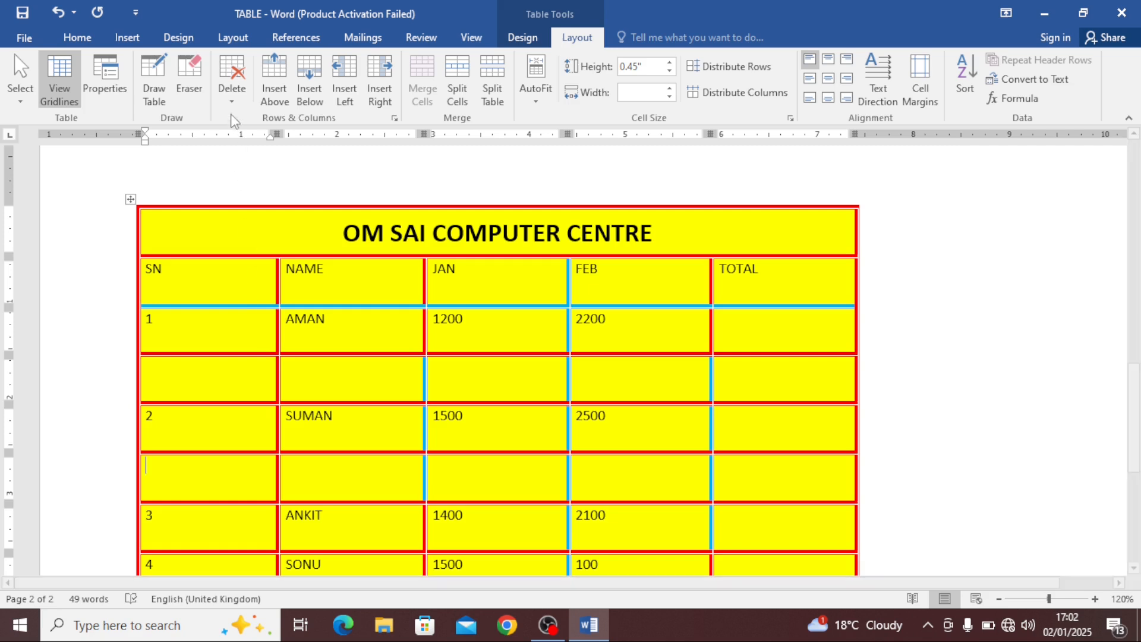
pyautogui.click(232, 95)
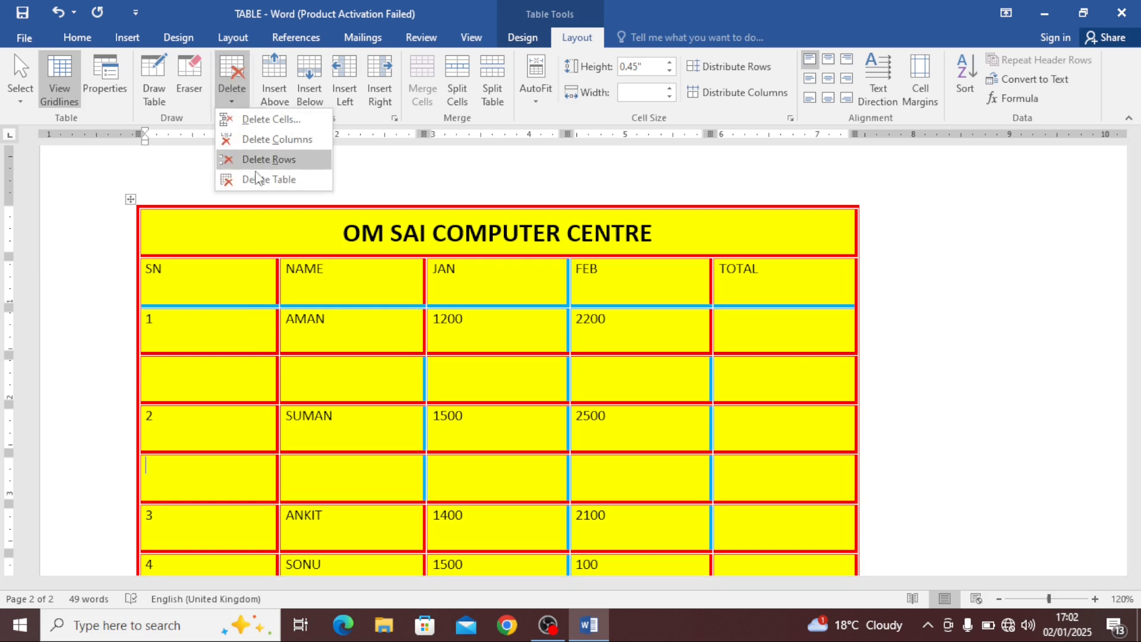
pyautogui.click(268, 159)
# Delete the blank row above the SUMAN row
pyautogui.click(234, 373)
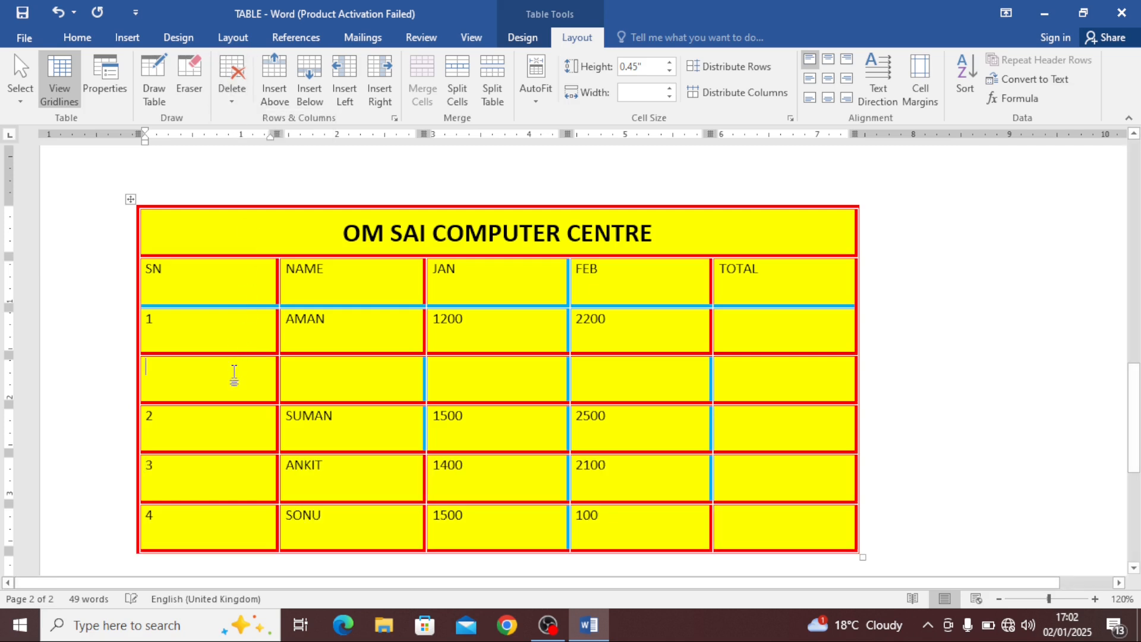
pyautogui.click(231, 89)
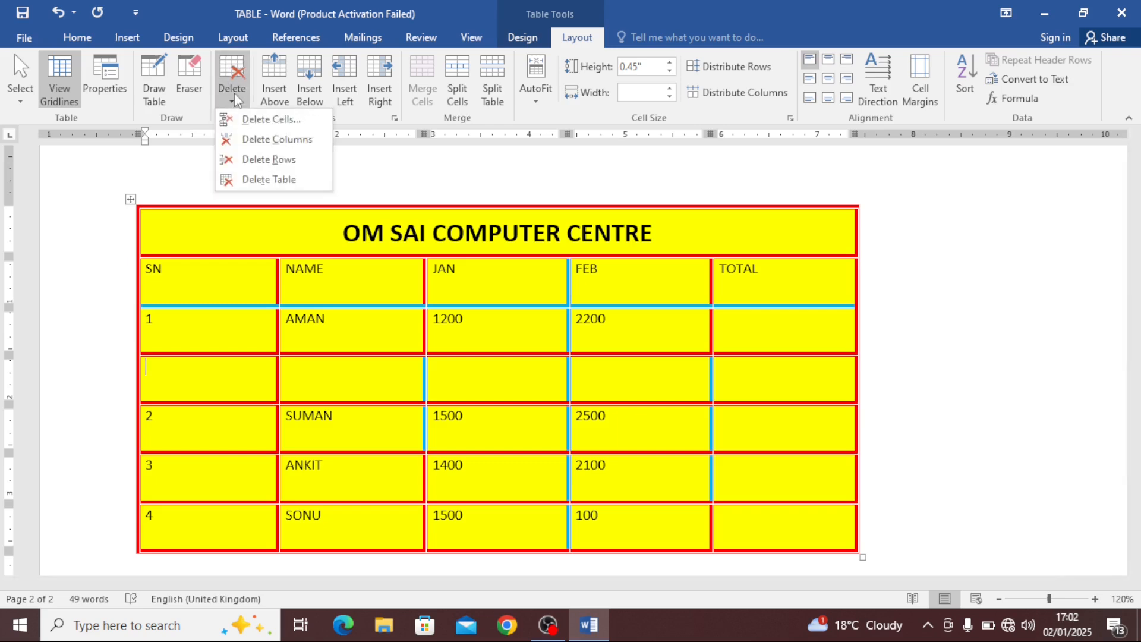
pyautogui.click(264, 160)
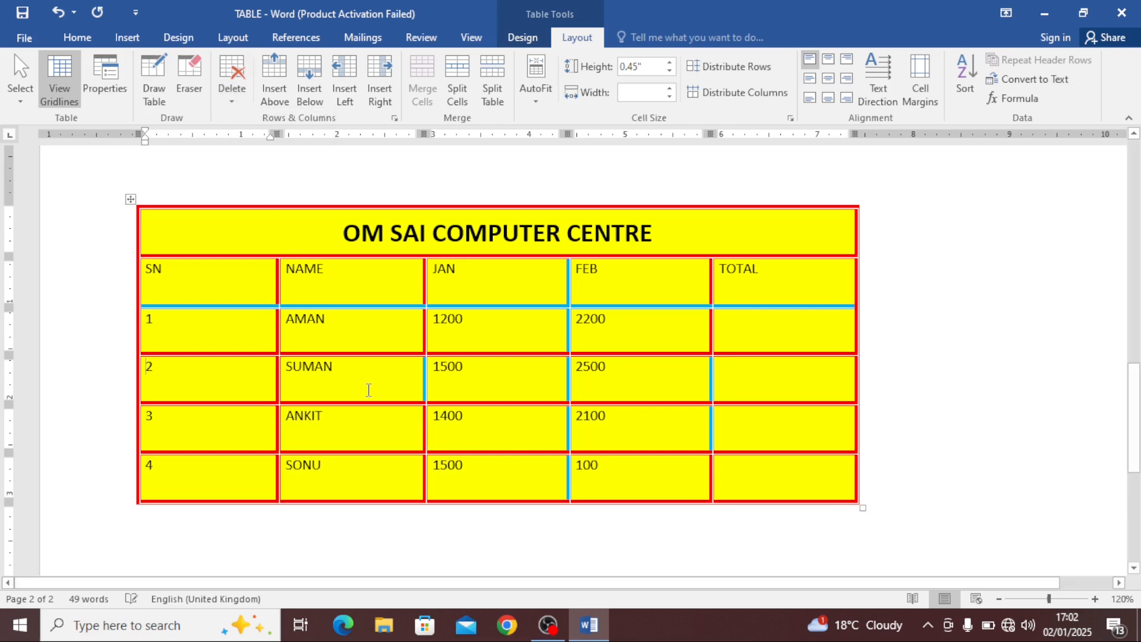
pyautogui.click(485, 387)
pyautogui.click(667, 235)
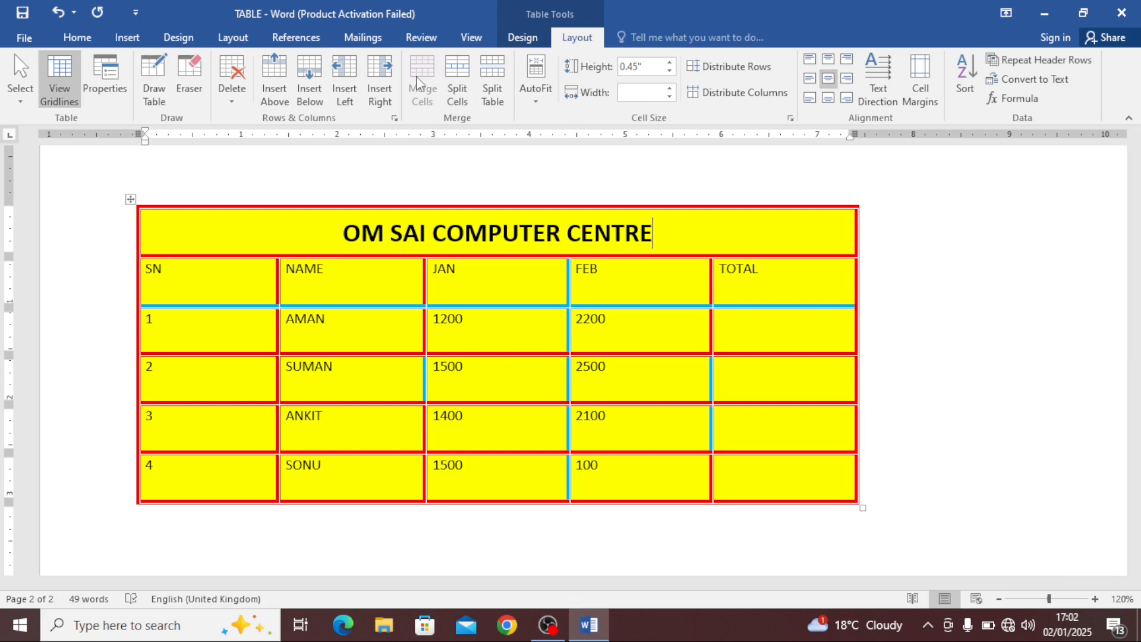
pyautogui.click(637, 369)
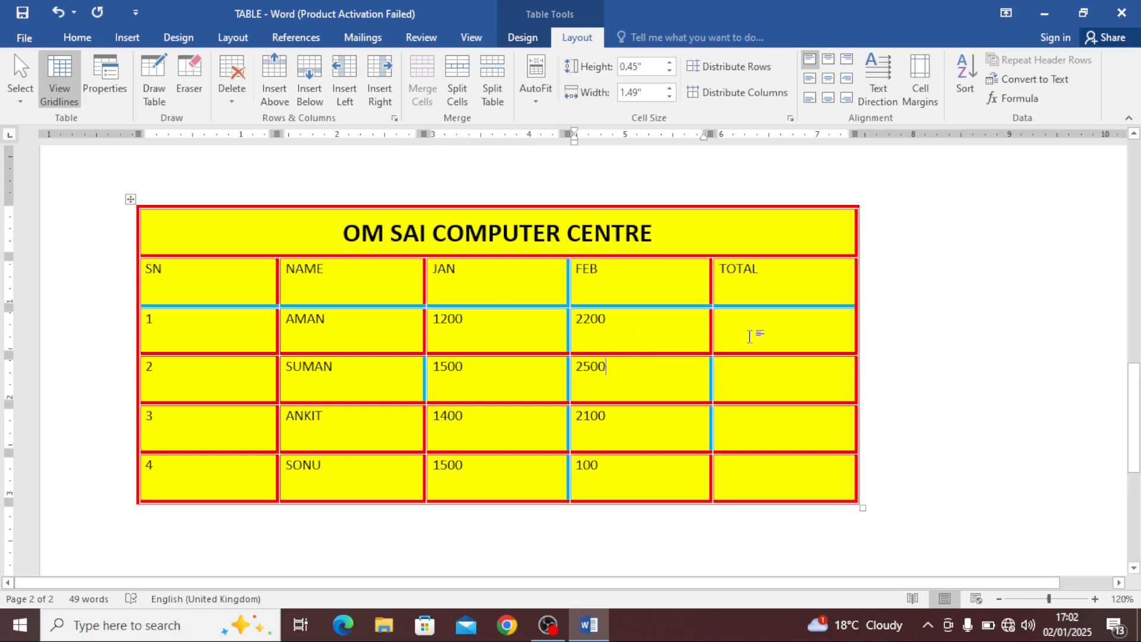
# Select the TOTAL cells of the first two data rows to merge them
pyautogui.moveTo(752, 333); pyautogui.dragTo(755, 363)
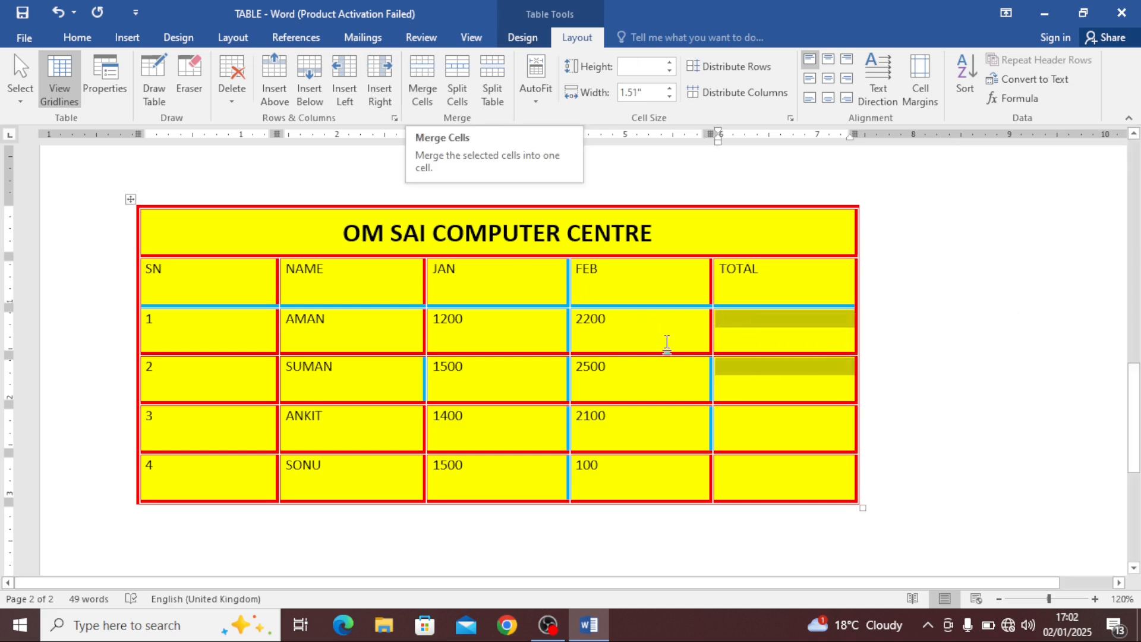
pyautogui.click(759, 332)
pyautogui.moveTo(758, 331); pyautogui.dragTo(767, 364)
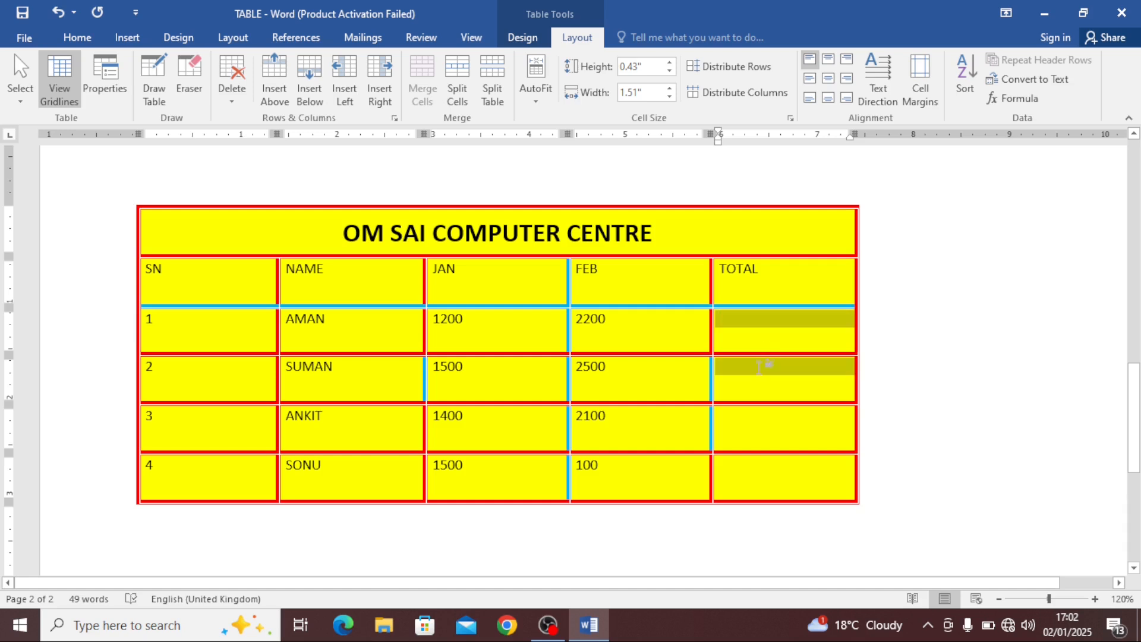
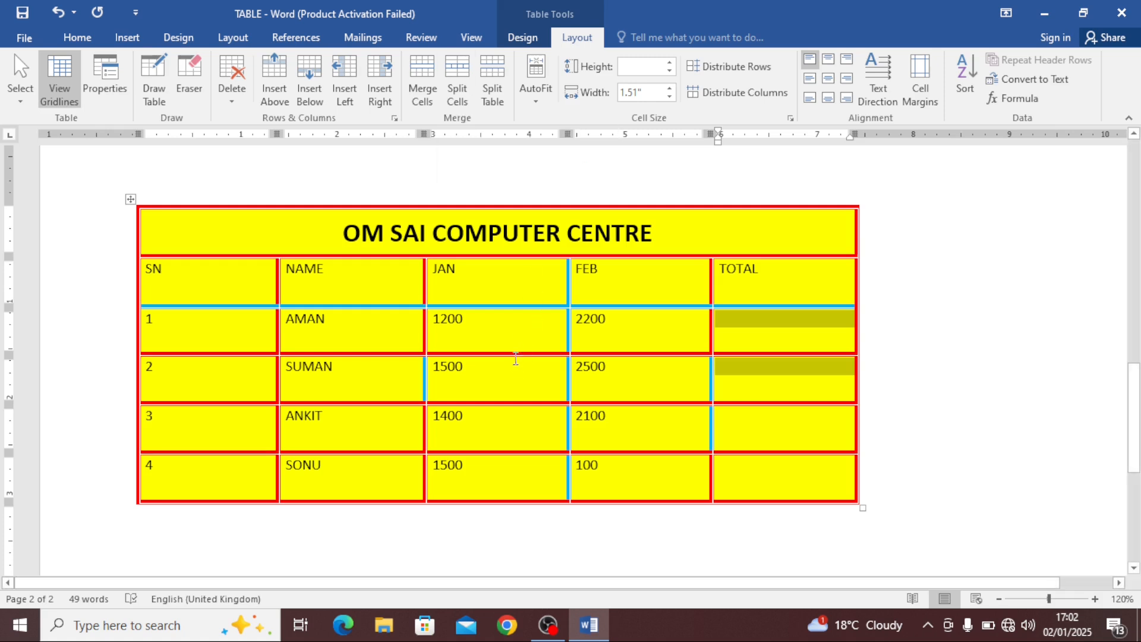
pyautogui.click(509, 338)
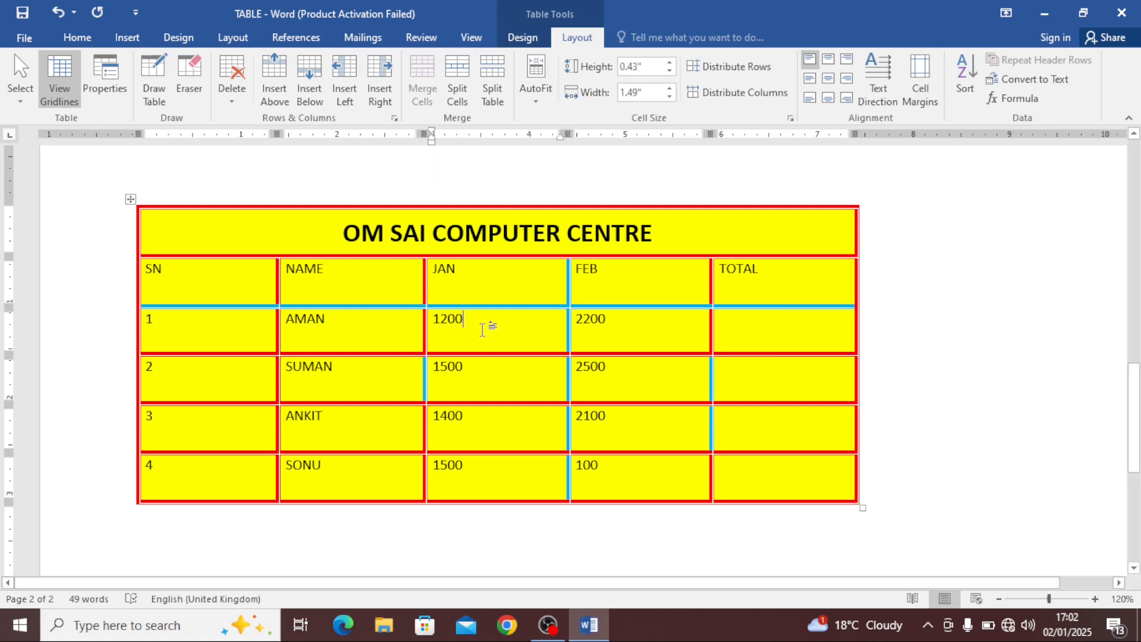
pyautogui.click(458, 96)
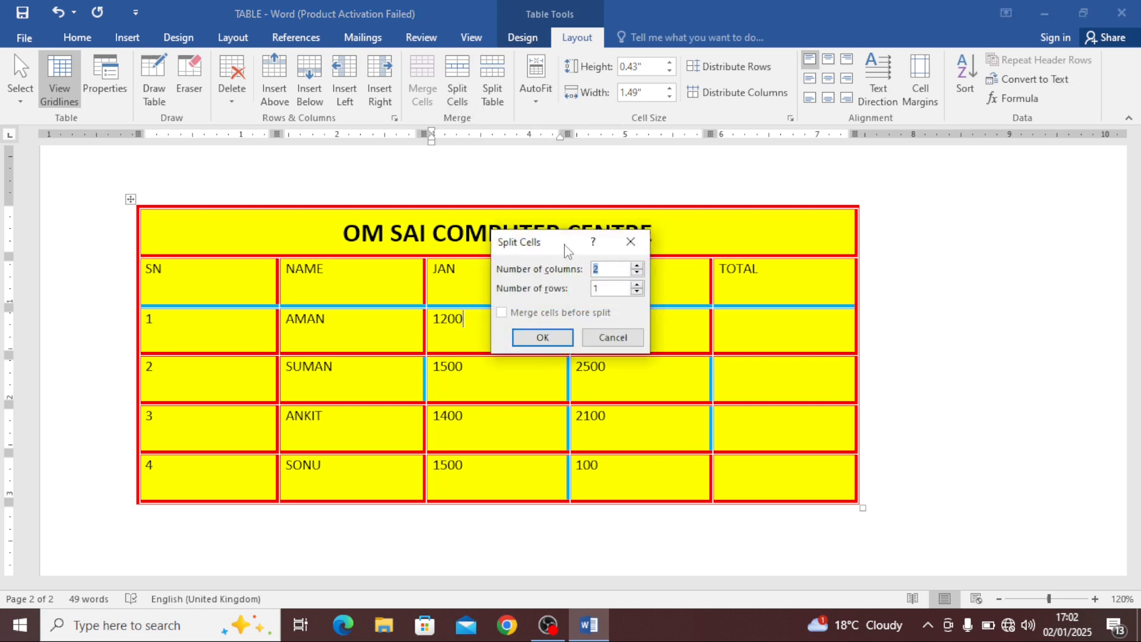
pyautogui.moveTo(566, 250); pyautogui.dragTo(716, 208)
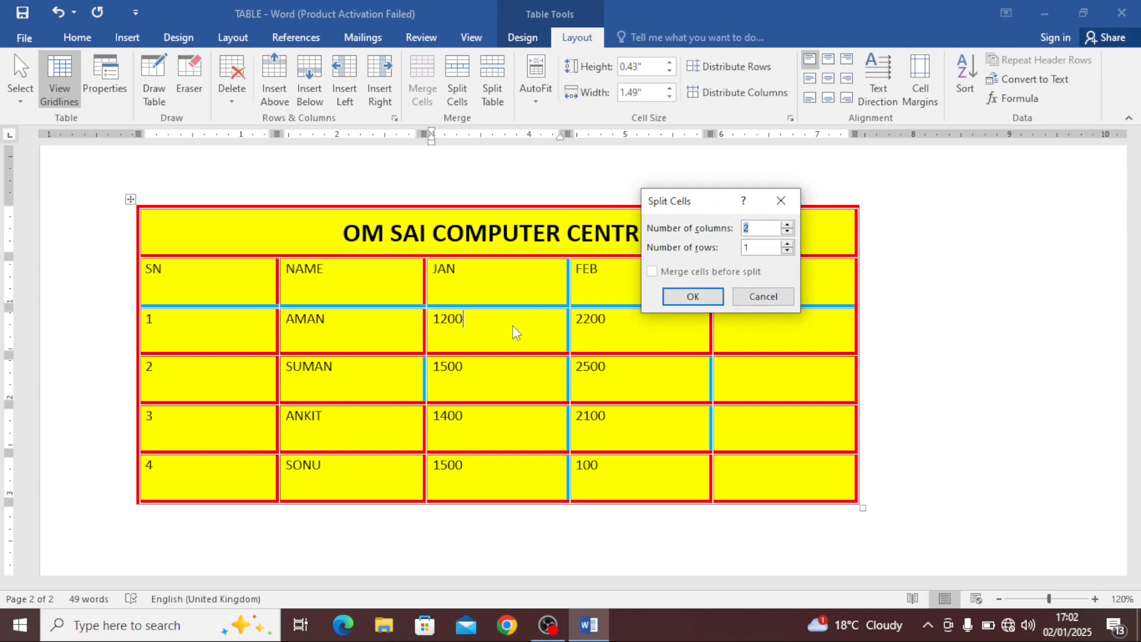
pyautogui.click(781, 200)
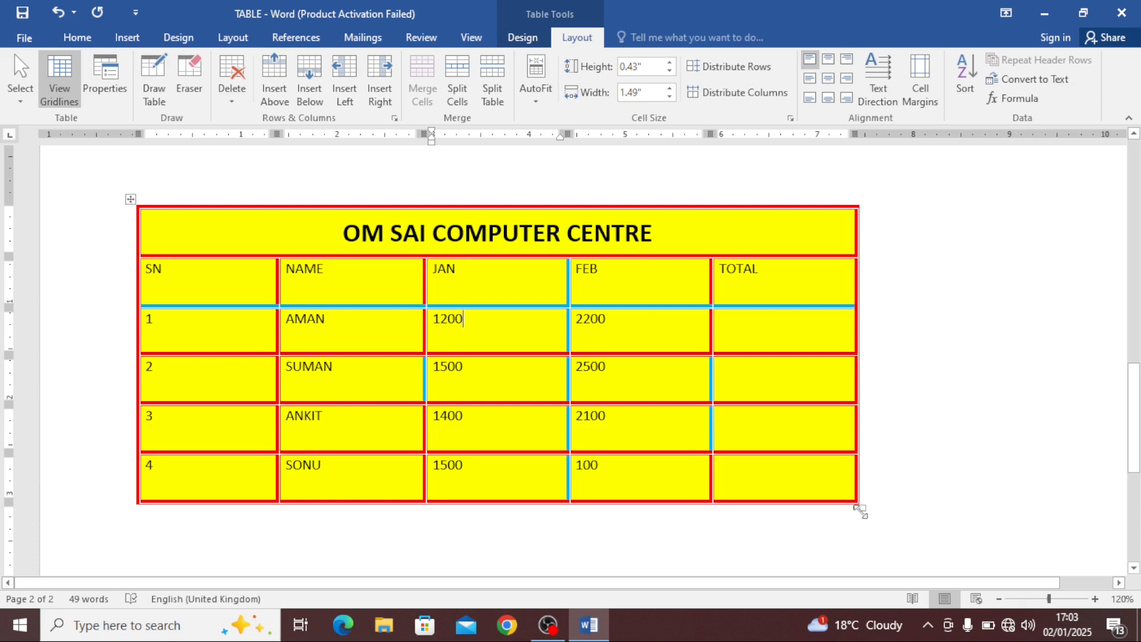
# Enlarge the table by dragging its corner resize handle outward
pyautogui.moveTo(860, 511); pyautogui.dragTo(981, 509)
pyautogui.scroll(5, 884, 348)
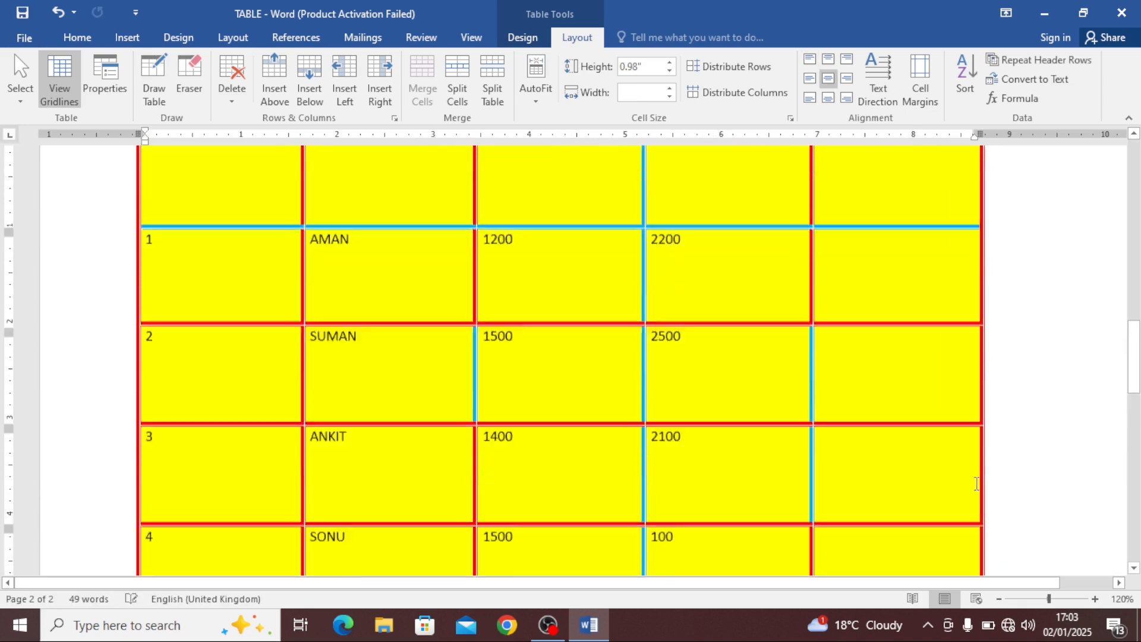
pyautogui.click(882, 371)
pyautogui.moveTo(861, 584); pyautogui.dragTo(958, 589)
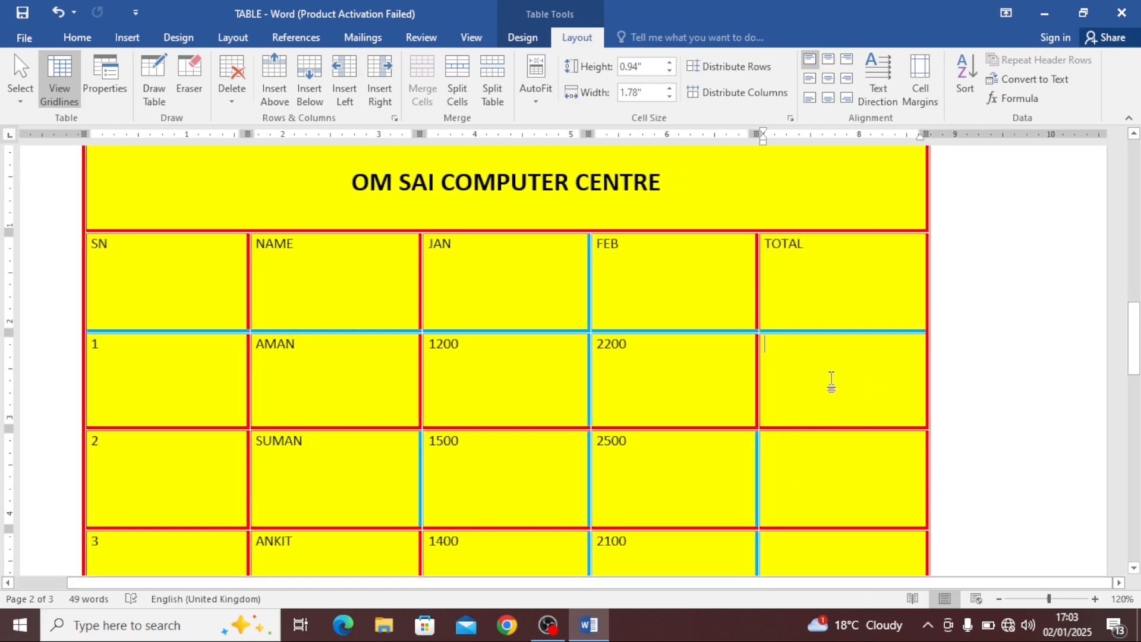
# Split the AMAN row's TOTAL cell into two columns and two rows
pyautogui.click(457, 89)
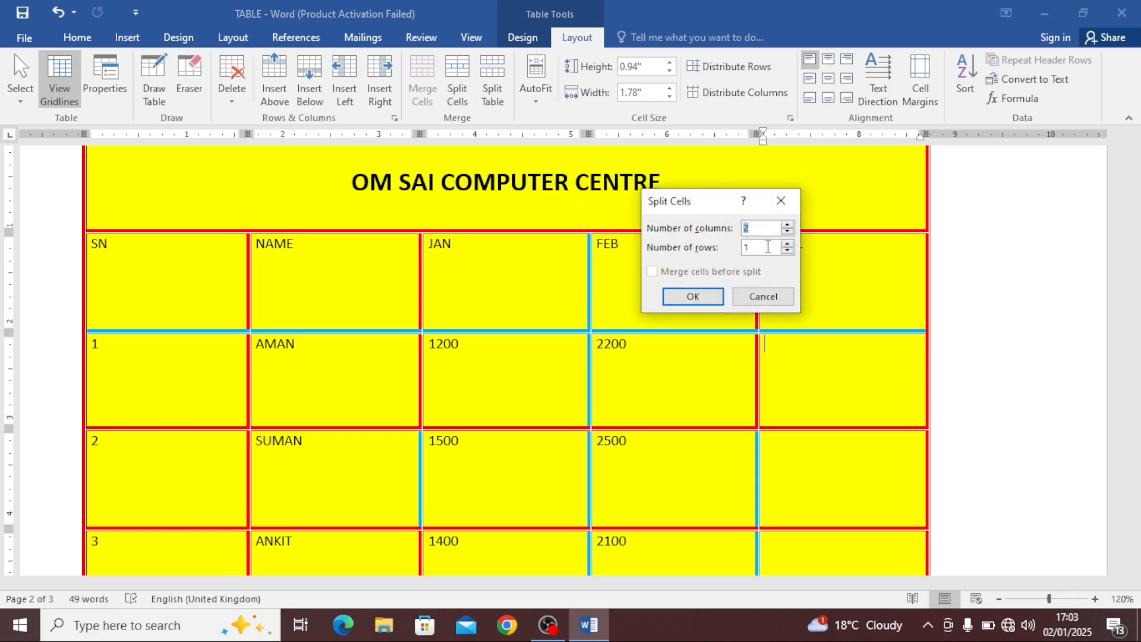
pyautogui.press('Tab')
pyautogui.click(693, 296)
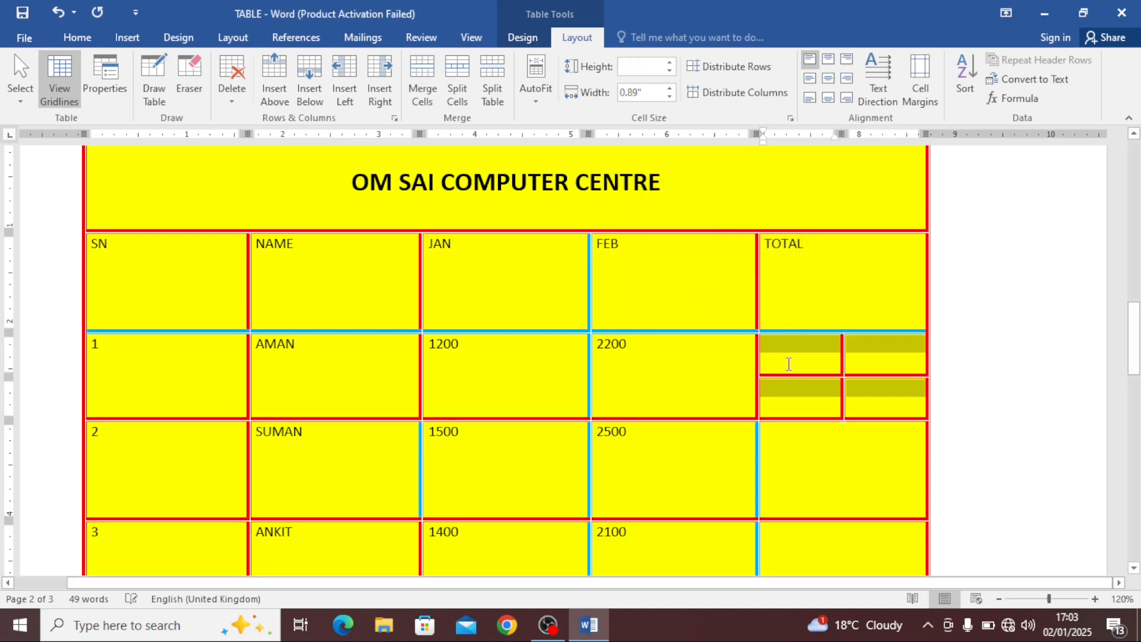
# Select the new sub-cells in turn and undo the cell split
pyautogui.moveTo(814, 358); pyautogui.dragTo(811, 397)
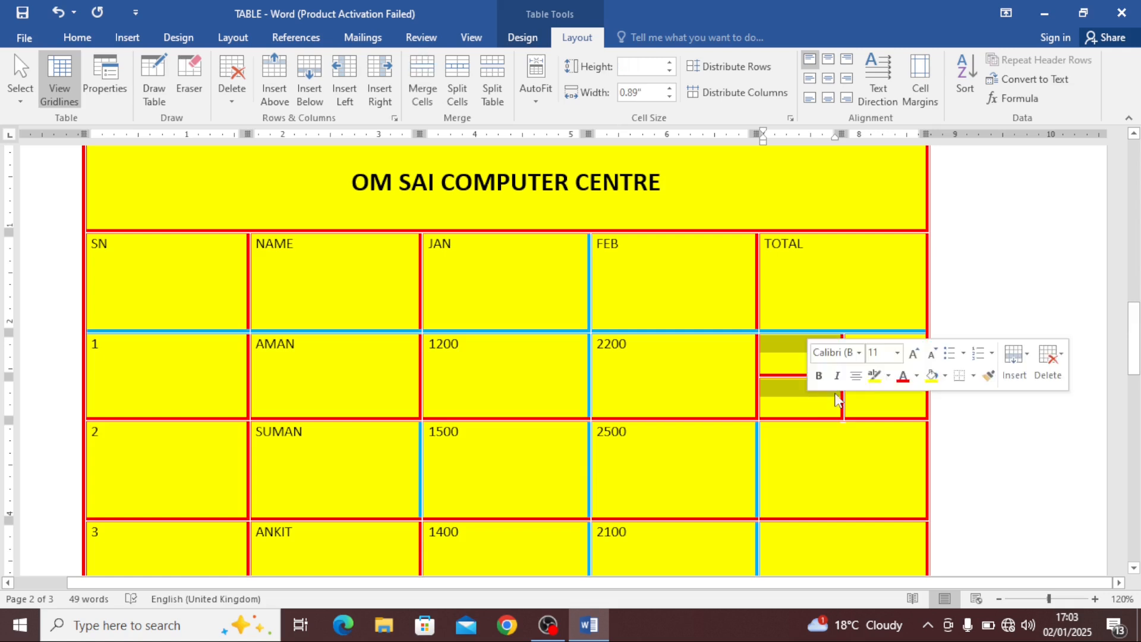
pyautogui.moveTo(865, 354); pyautogui.dragTo(896, 400)
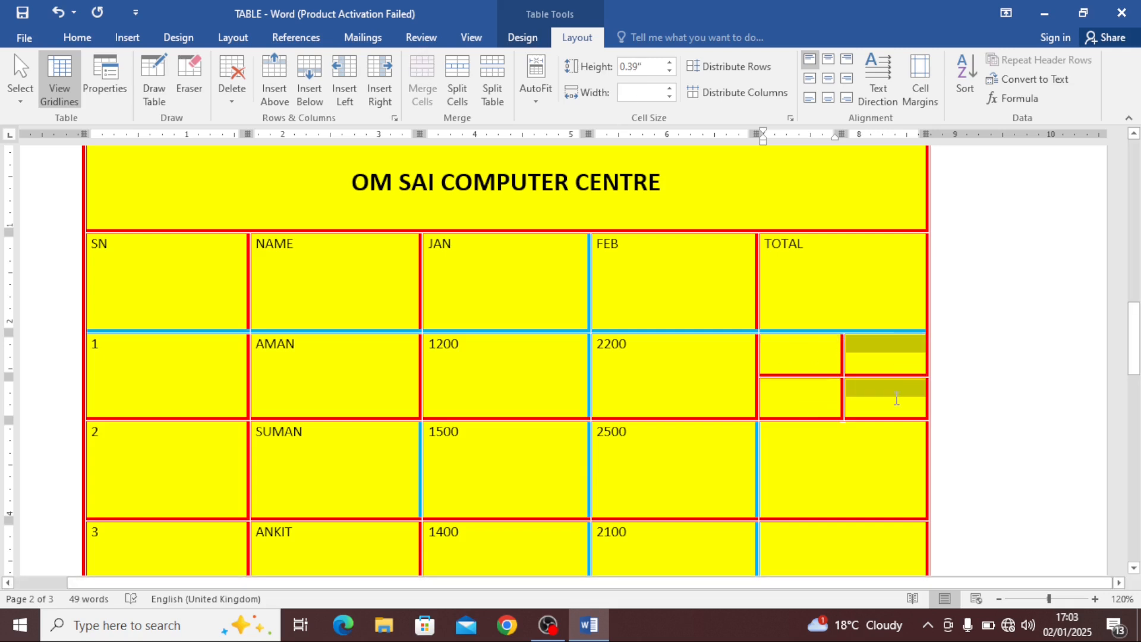
pyautogui.moveTo(815, 359); pyautogui.dragTo(866, 359)
pyautogui.click(818, 403)
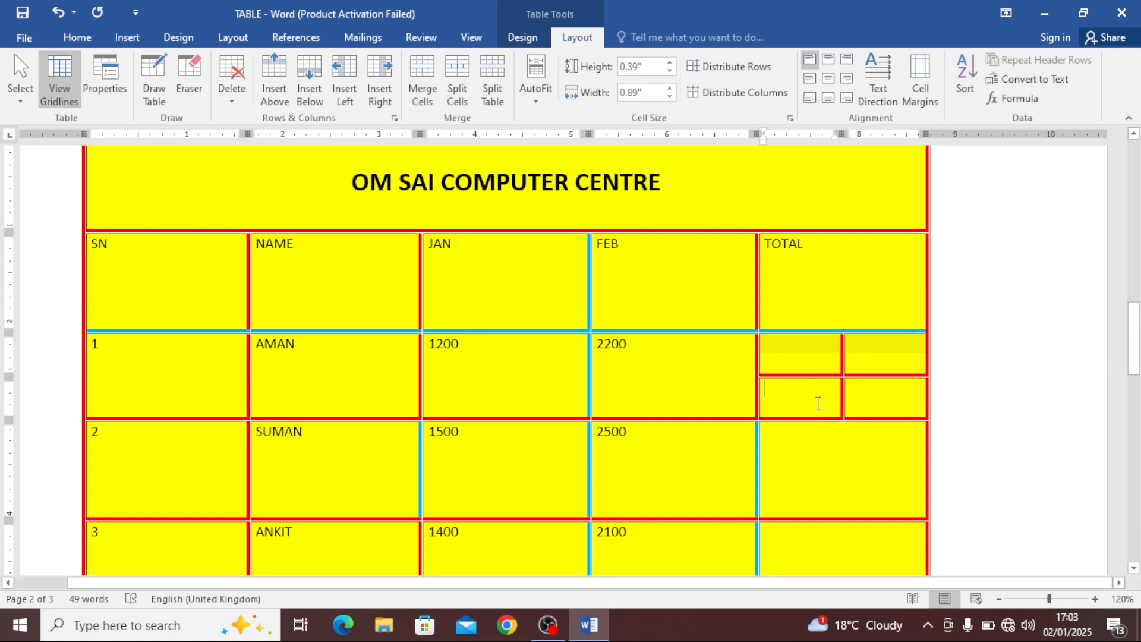
pyautogui.moveTo(818, 403); pyautogui.dragTo(886, 396)
pyautogui.moveTo(802, 359); pyautogui.dragTo(873, 356)
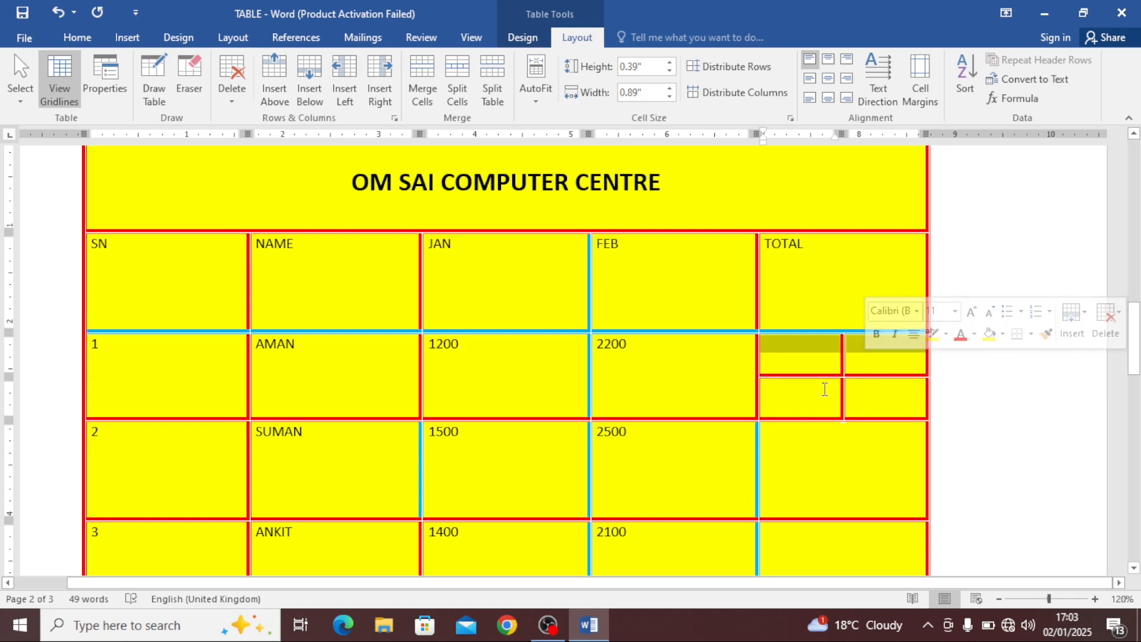
pyautogui.click(820, 372)
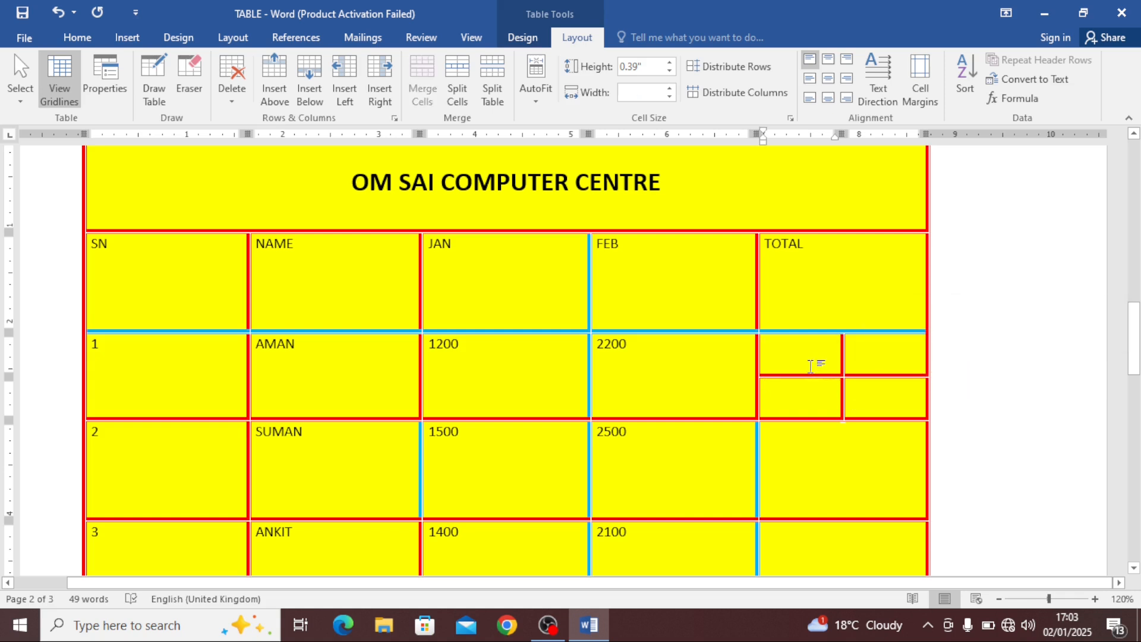
pyautogui.hotkey('ctrl', 'z')
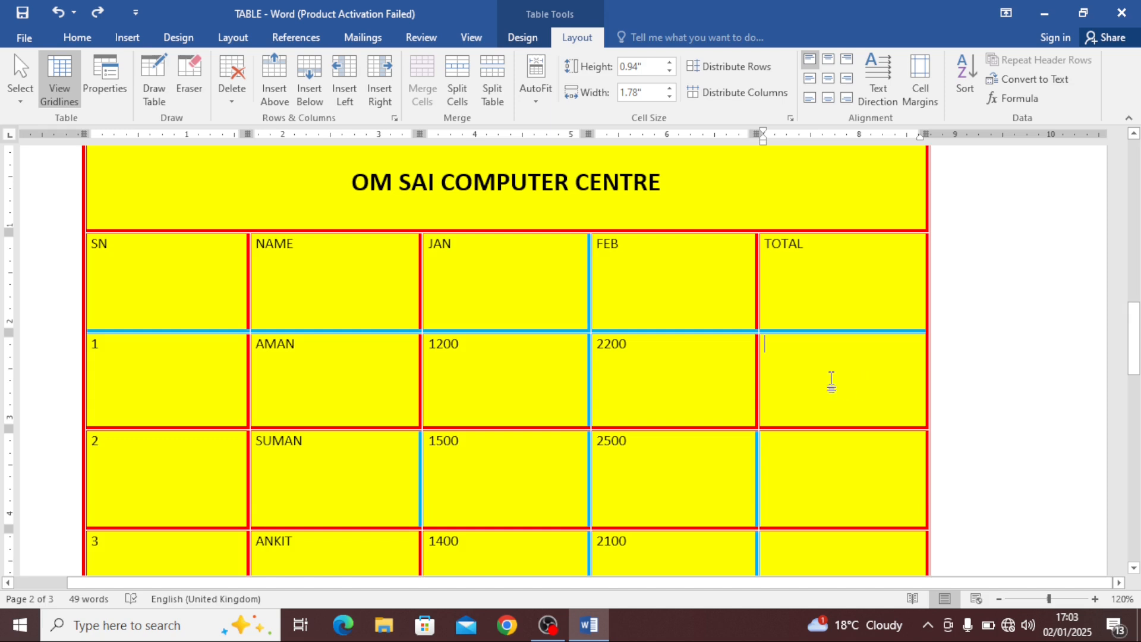
# Shrink the table by dragging its corner resize handle inward
pyautogui.click(457, 89)
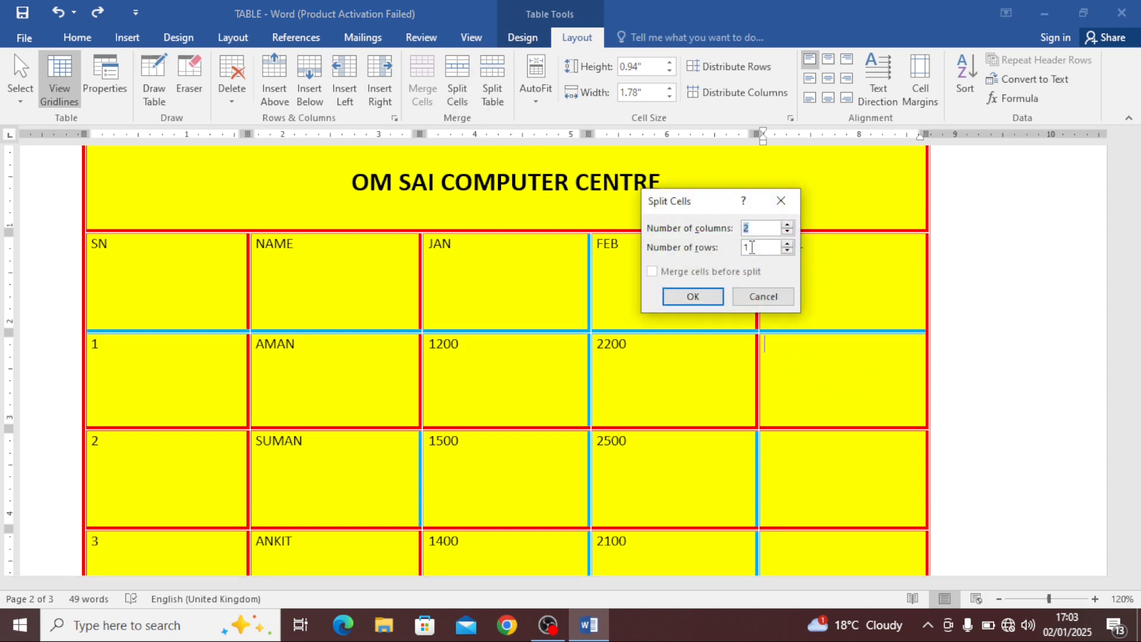
pyautogui.click(780, 201)
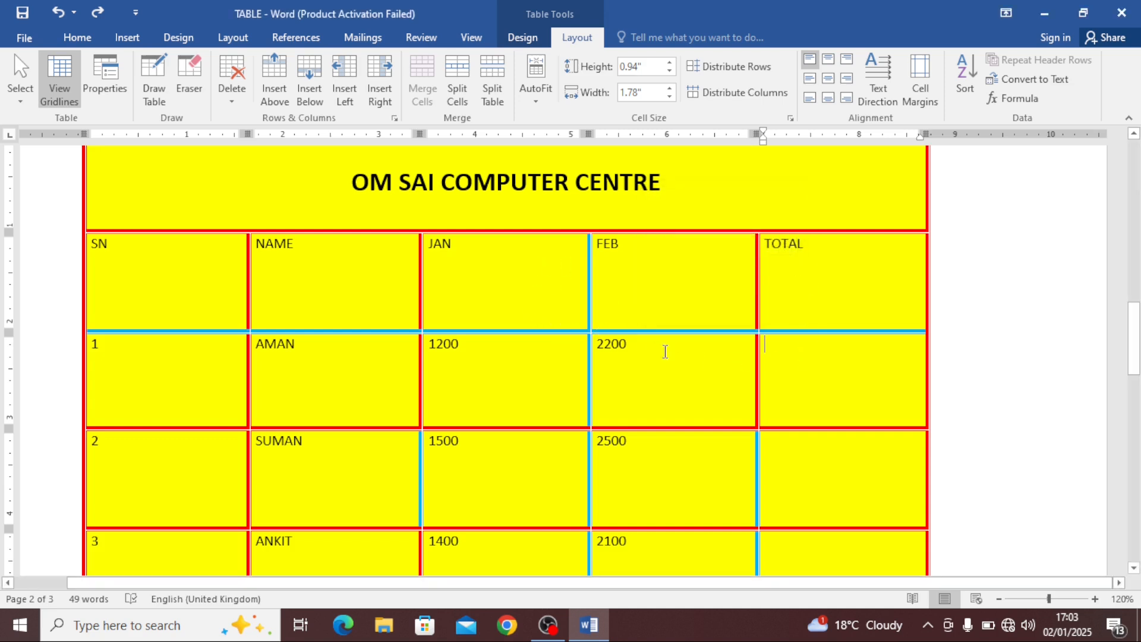
pyautogui.scroll(-5, 801, 433)
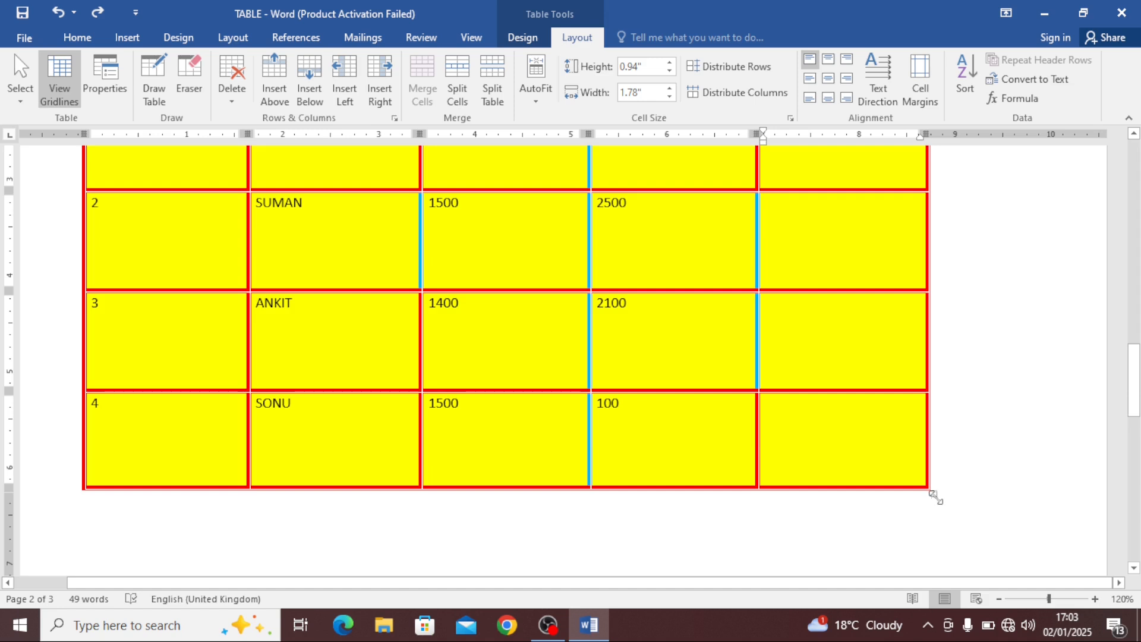
pyautogui.moveTo(934, 495); pyautogui.dragTo(874, 272)
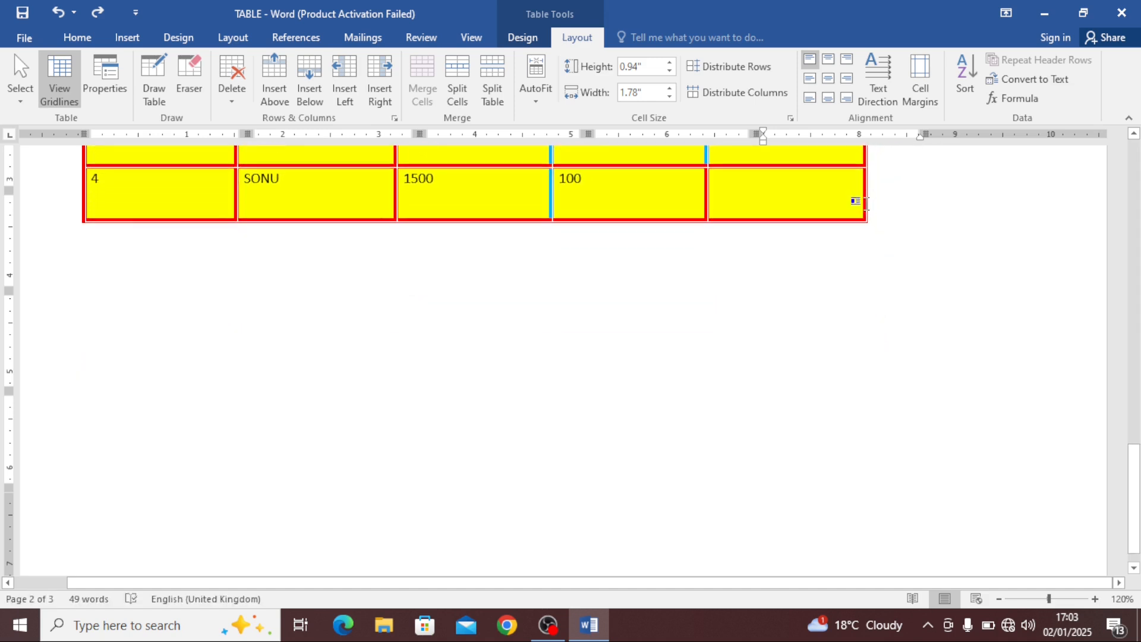
pyautogui.scroll(4, 819, 273)
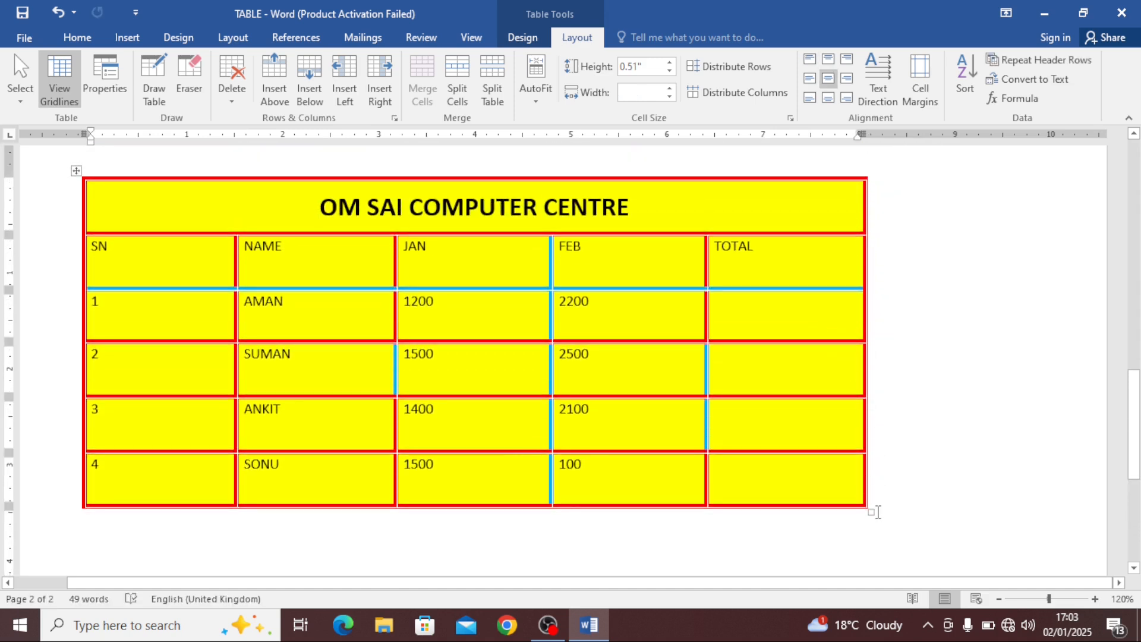
pyautogui.moveTo(871, 513); pyautogui.dragTo(881, 434)
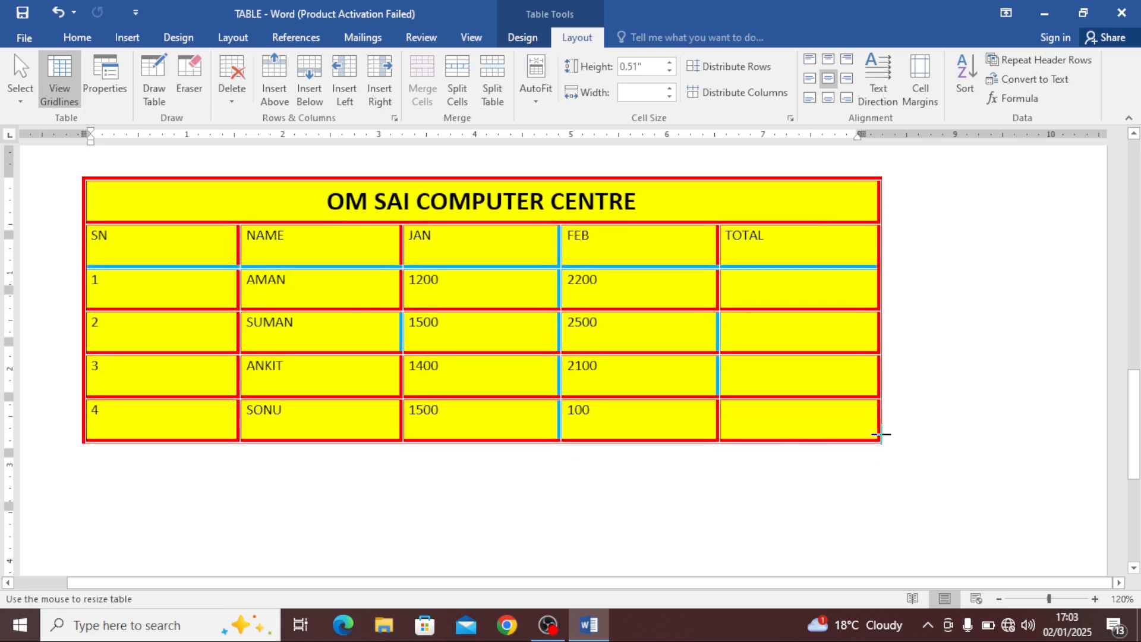
# Split the table above the AMAN row and undo the split
pyautogui.click(644, 284)
pyautogui.click(642, 335)
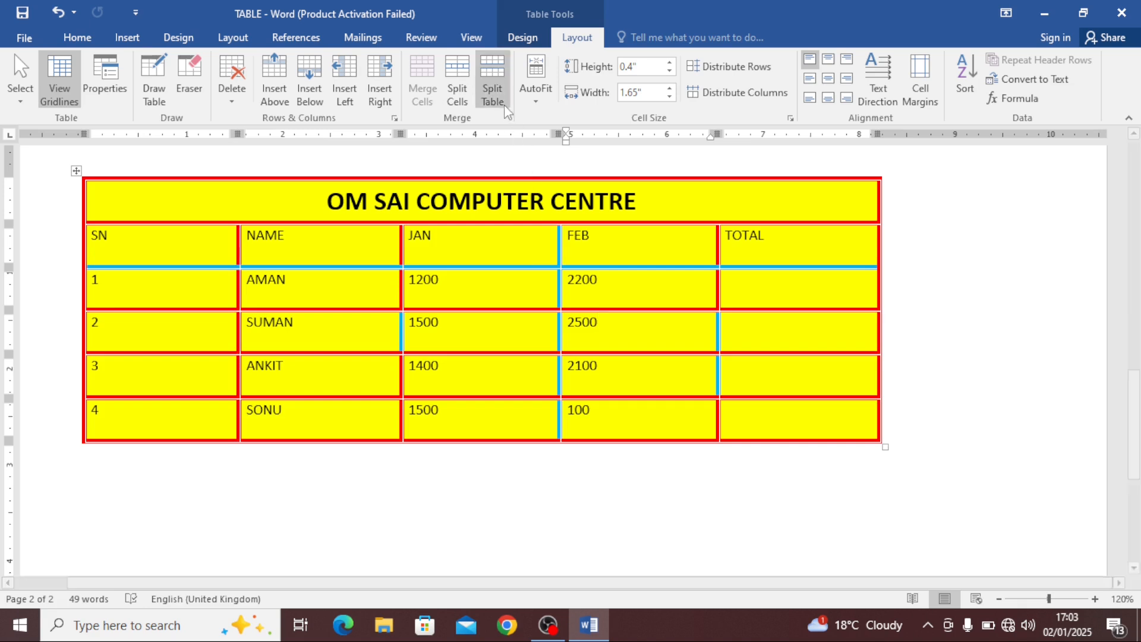
pyautogui.click(317, 295)
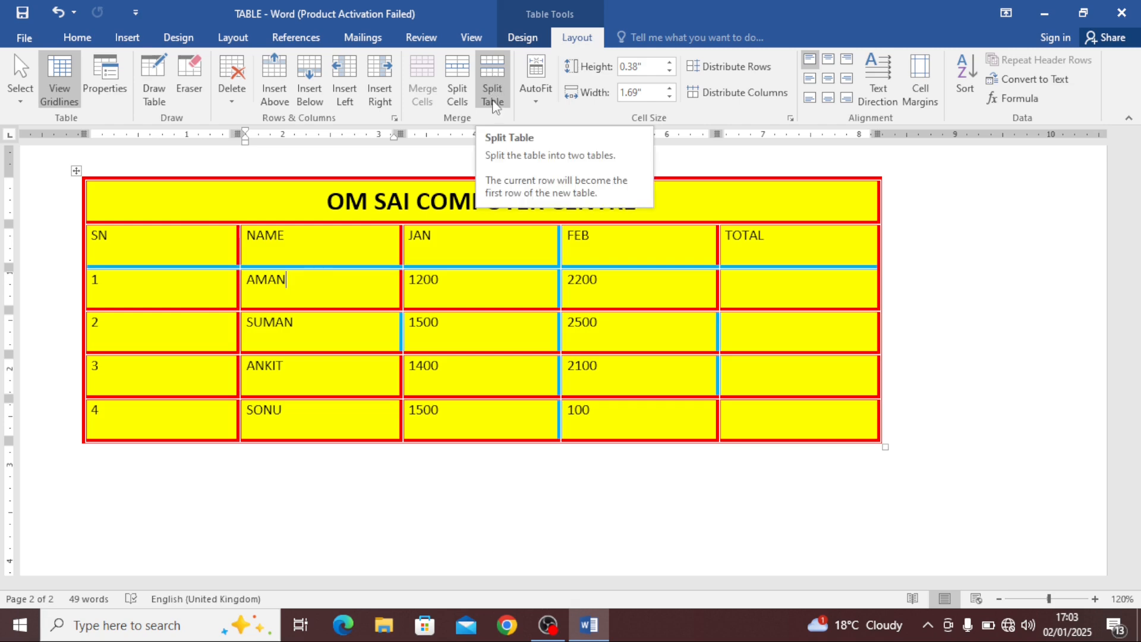
pyautogui.click(492, 77)
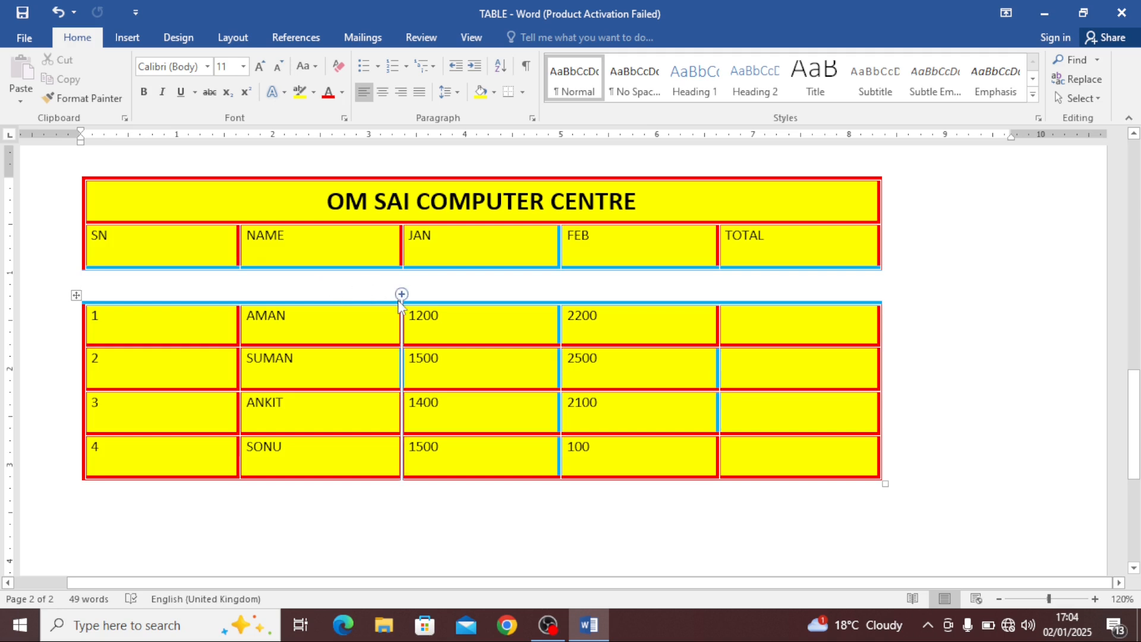
pyautogui.hotkey('ctrl', 'z')
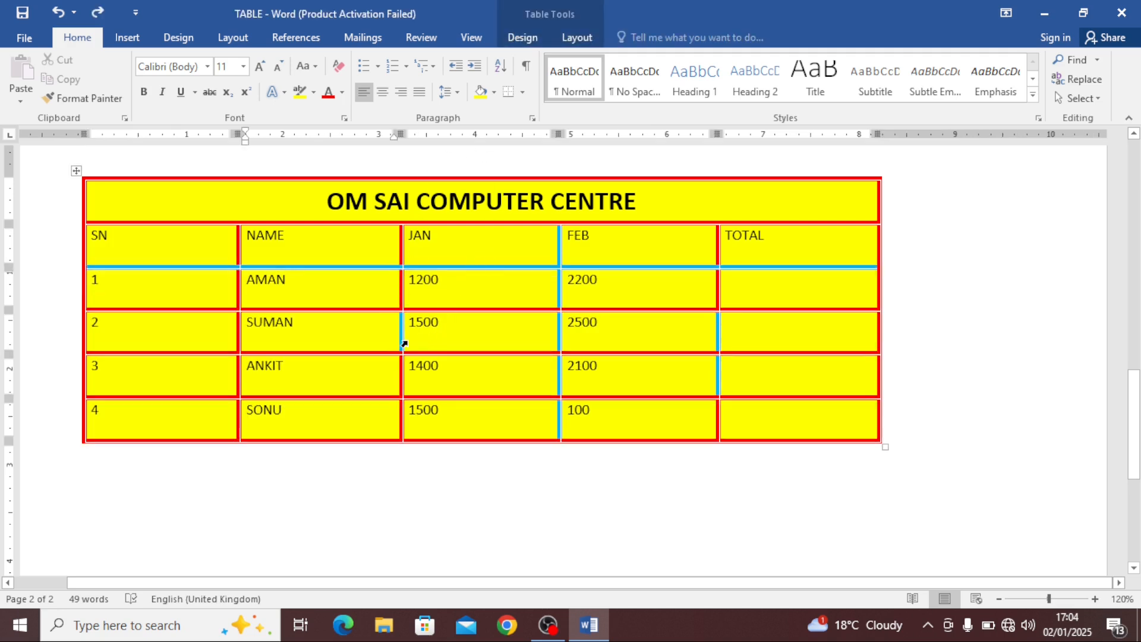
# Split the table above the SUMAN row and undo that split too
pyautogui.click(218, 330)
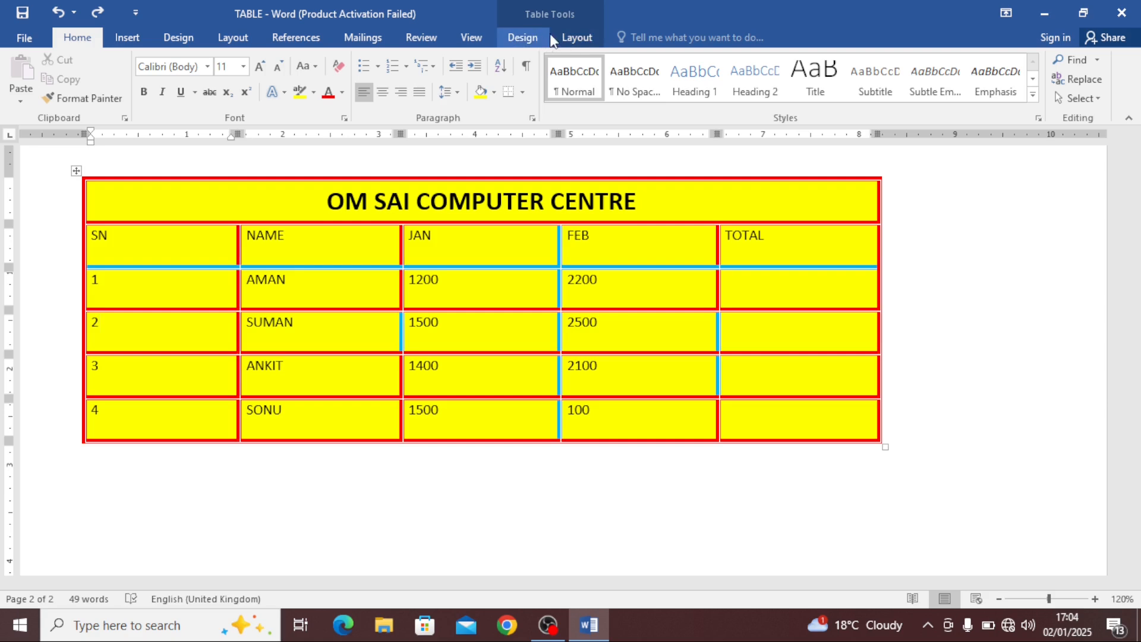
pyautogui.click(569, 39)
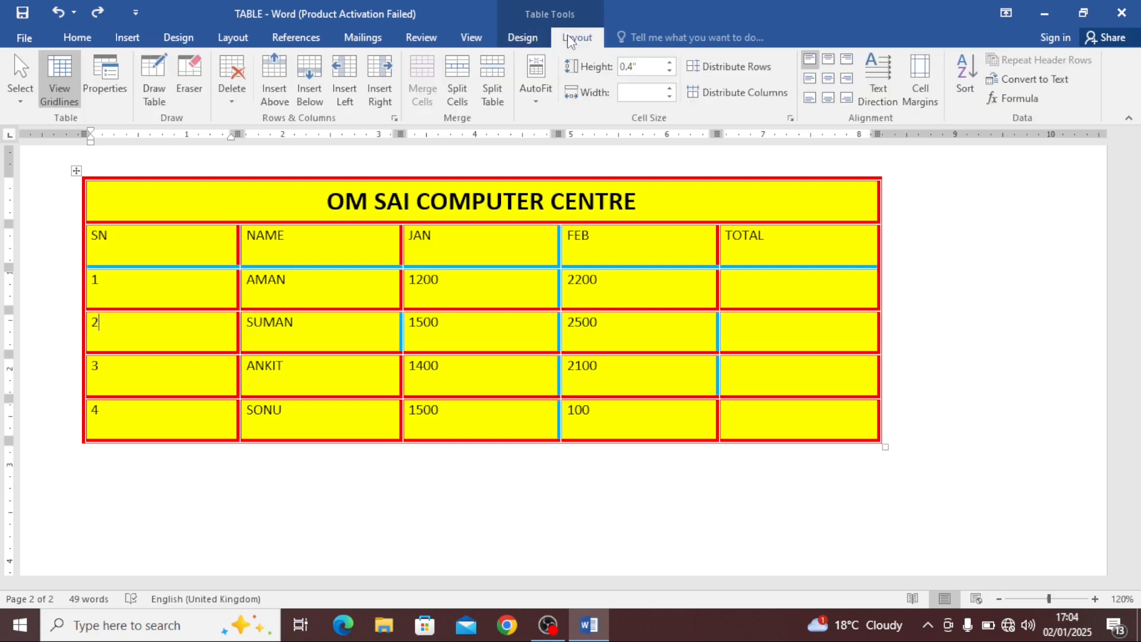
pyautogui.click(495, 83)
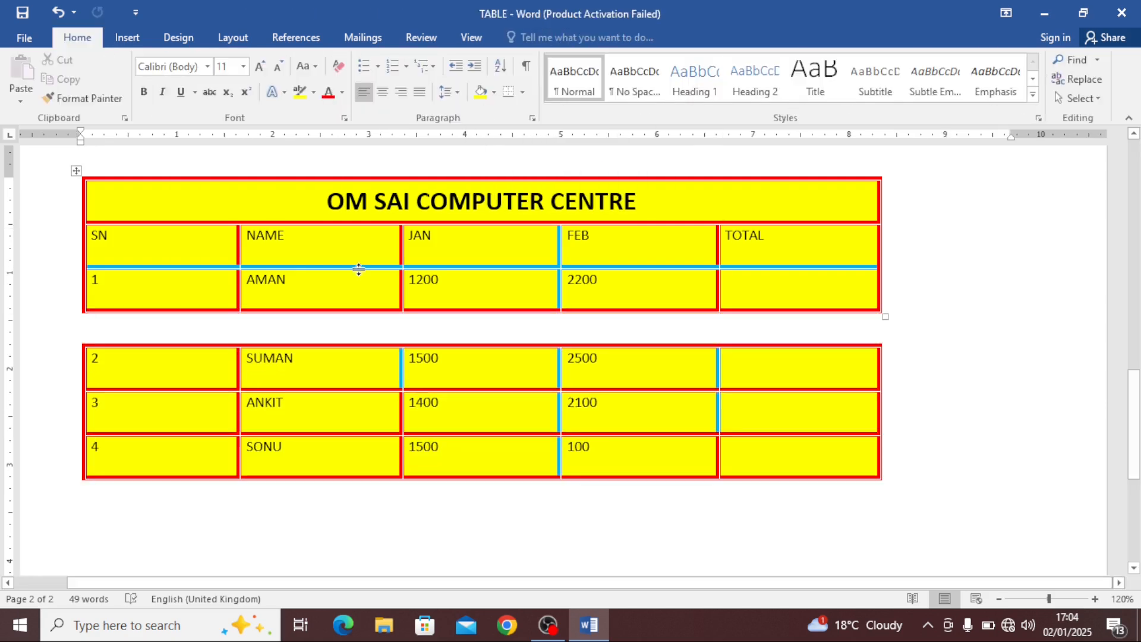
pyautogui.click(171, 274)
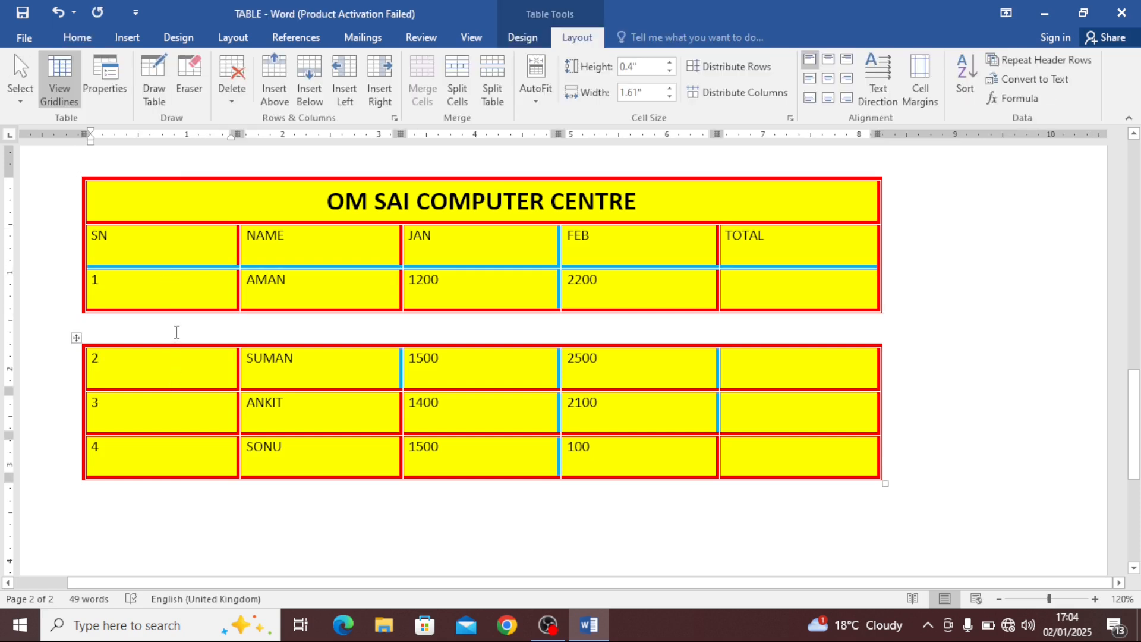
pyautogui.click(147, 369)
pyautogui.click(77, 340)
pyautogui.hotkey('ctrl', 'z')
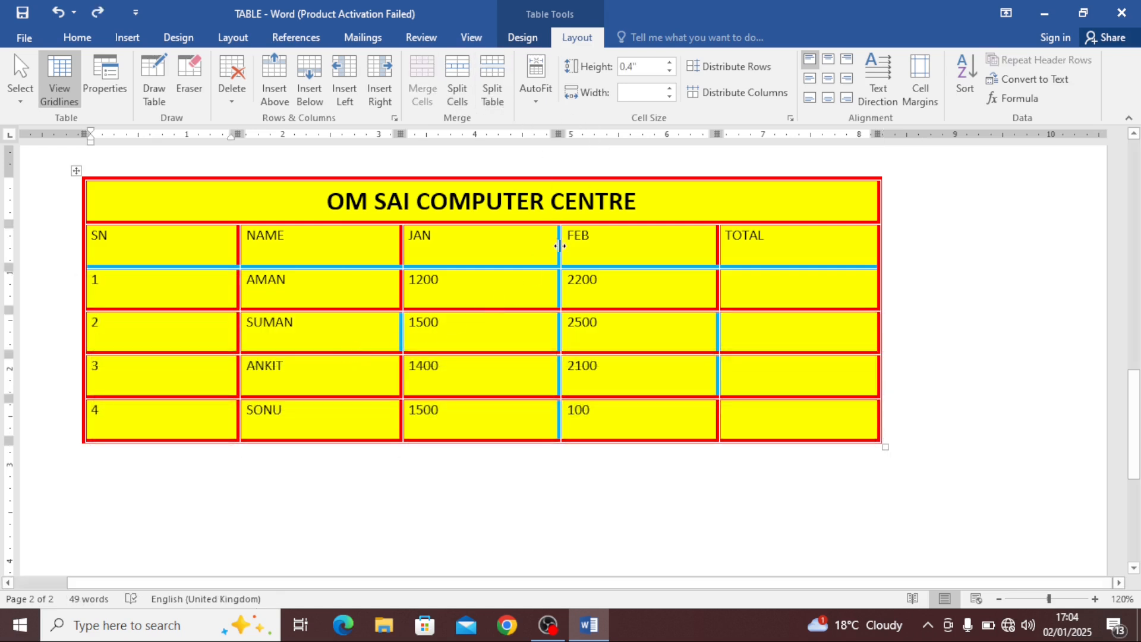
# Delete the OM SAI COMPUTER CENTRE title row from the table
pyautogui.click(650, 199)
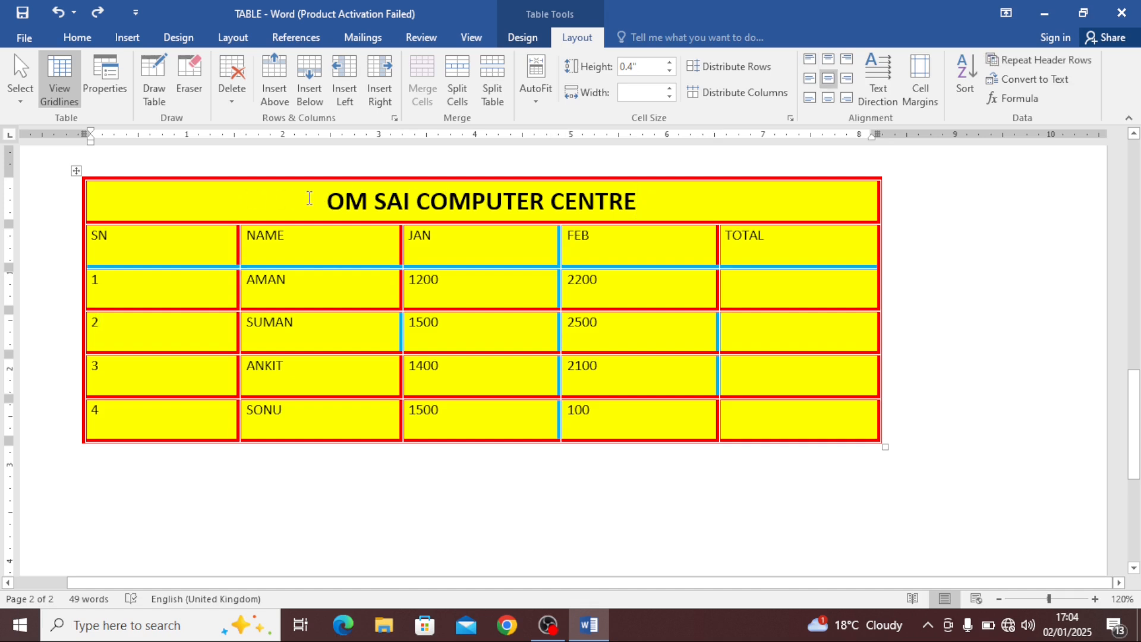
pyautogui.click(233, 91)
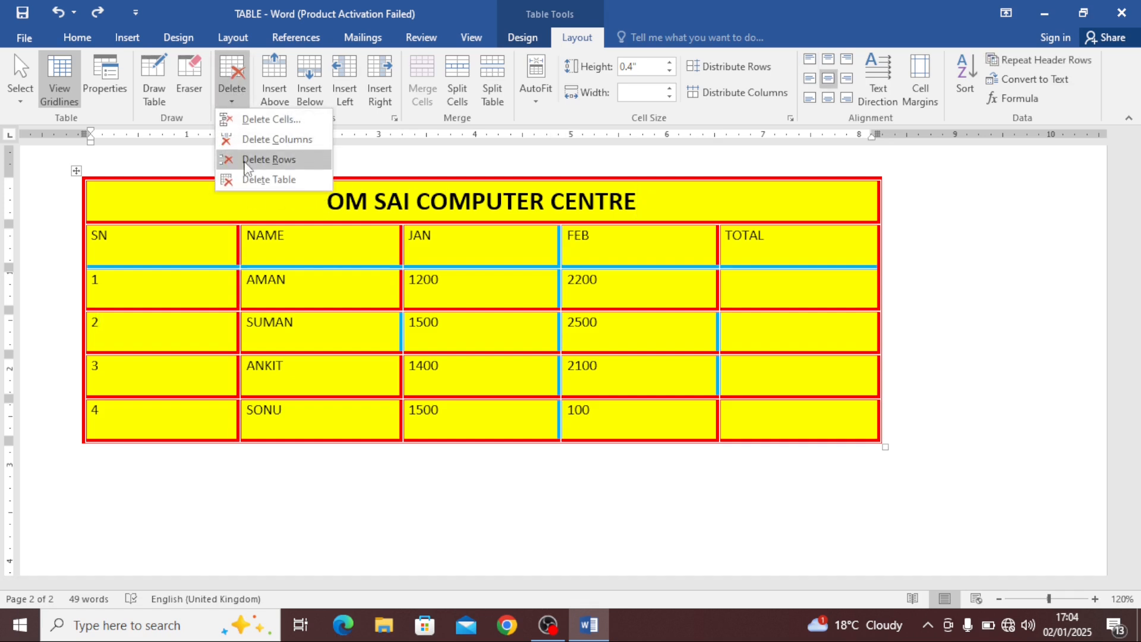
pyautogui.click(281, 160)
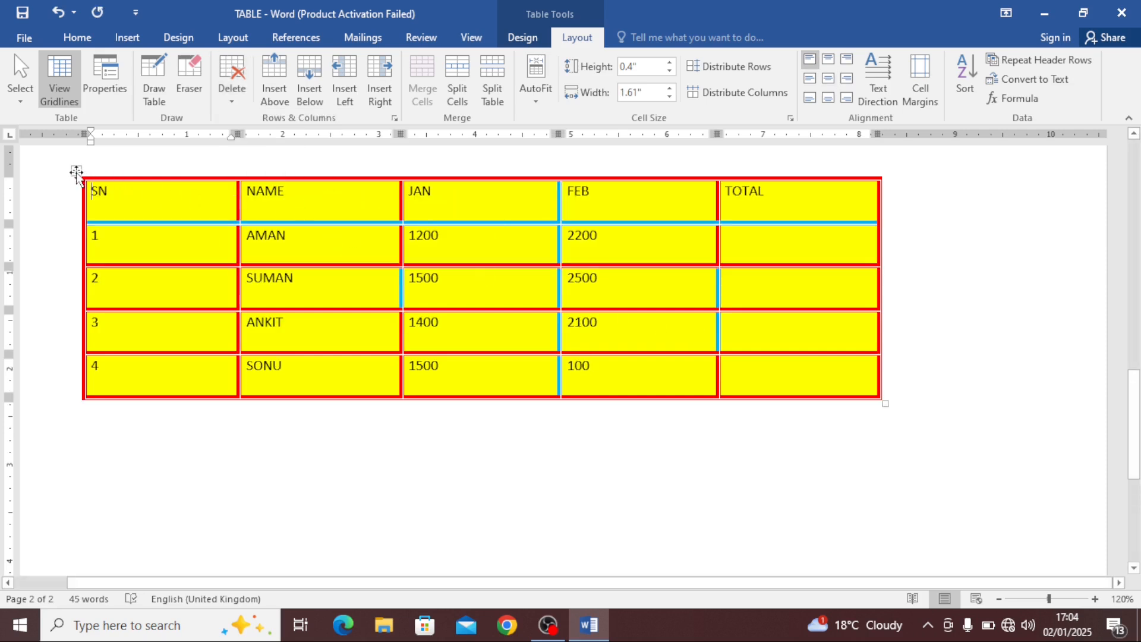
# Move the table lower and to the right, then shrink it with its corner handle
pyautogui.moveTo(76, 170); pyautogui.dragTo(142, 225)
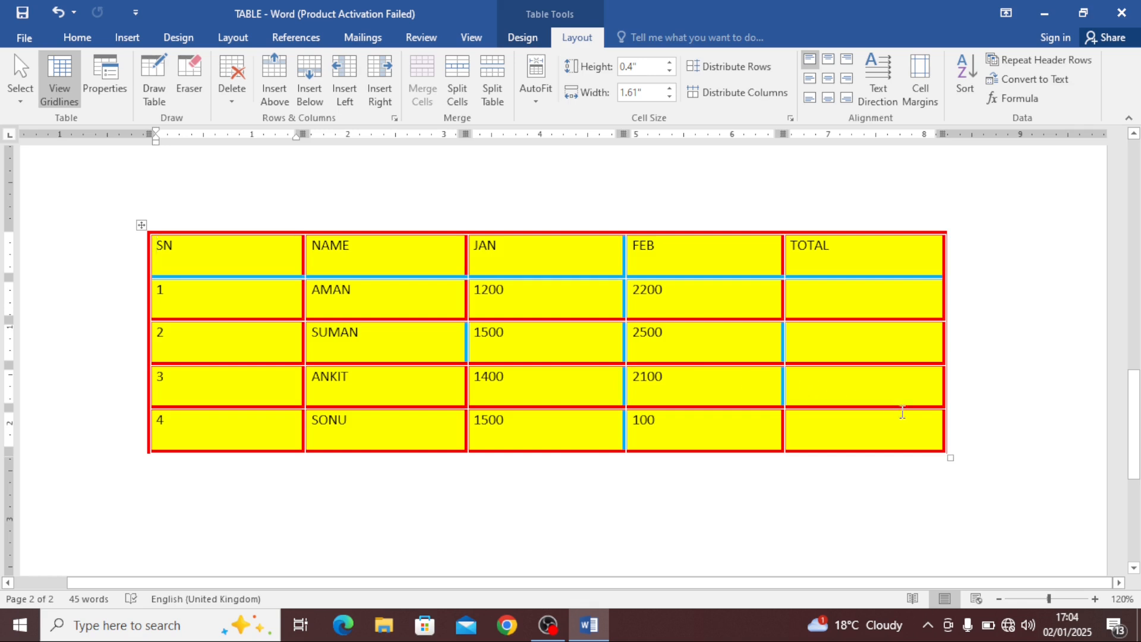
pyautogui.moveTo(950, 457); pyautogui.dragTo(740, 426)
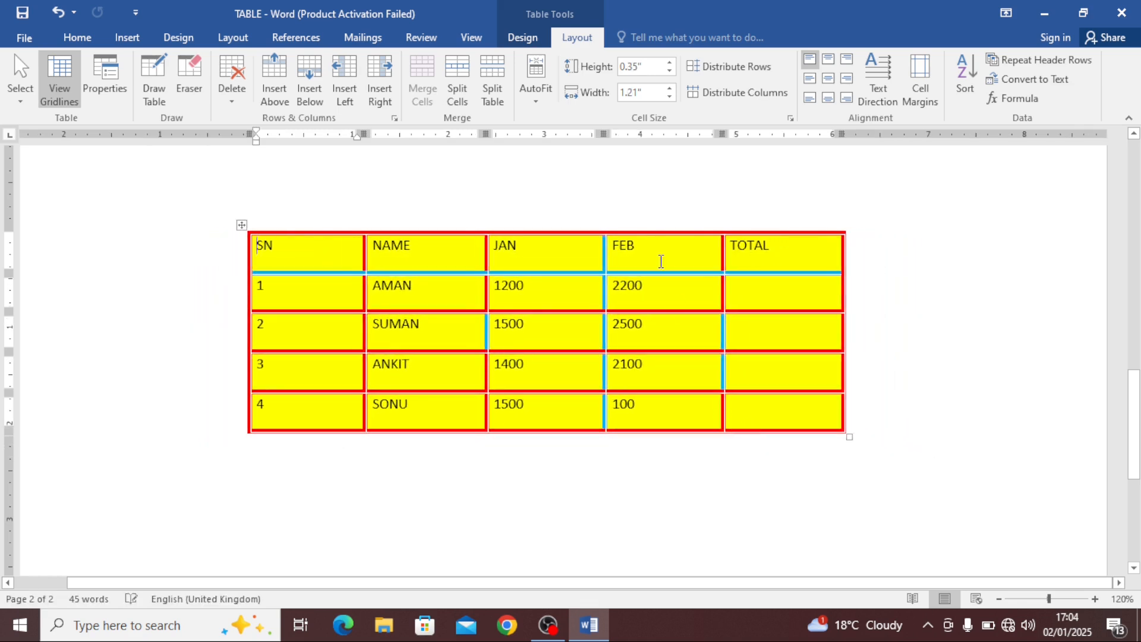
# Select the whole table, apply AutoFit Contents, and save the document
pyautogui.click(535, 89)
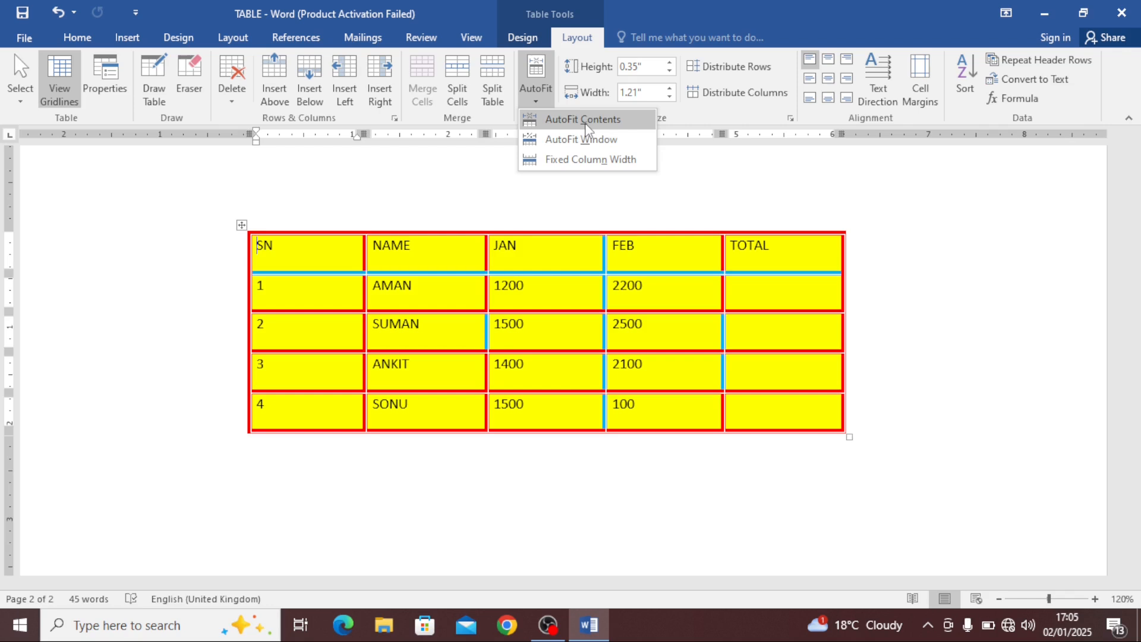
pyautogui.click(240, 224)
pyautogui.click(241, 224)
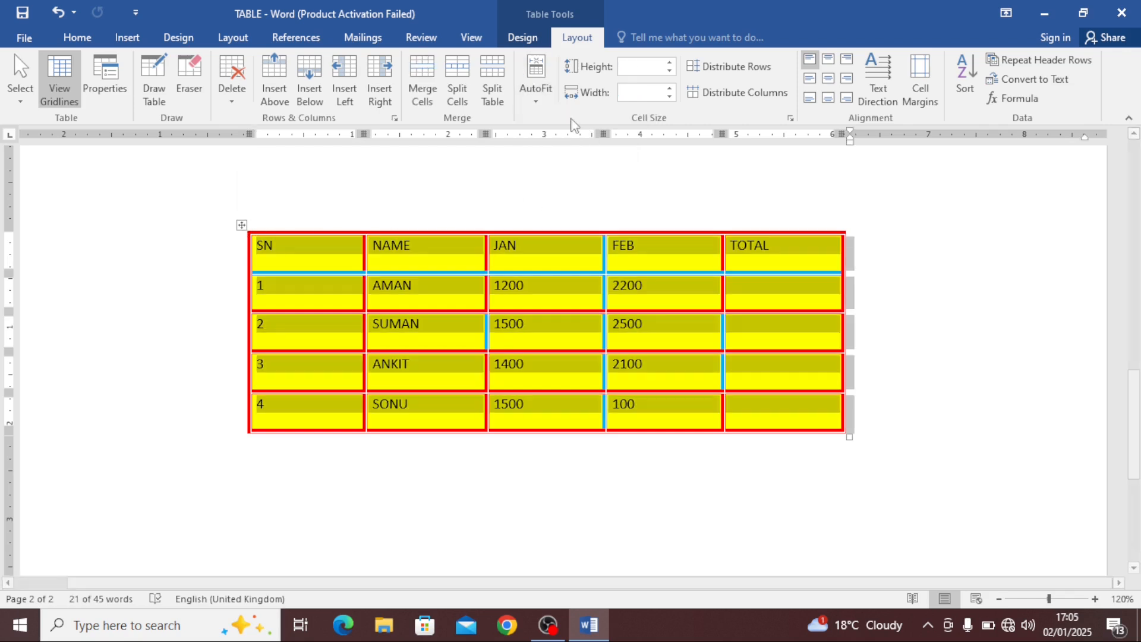
pyautogui.click(535, 92)
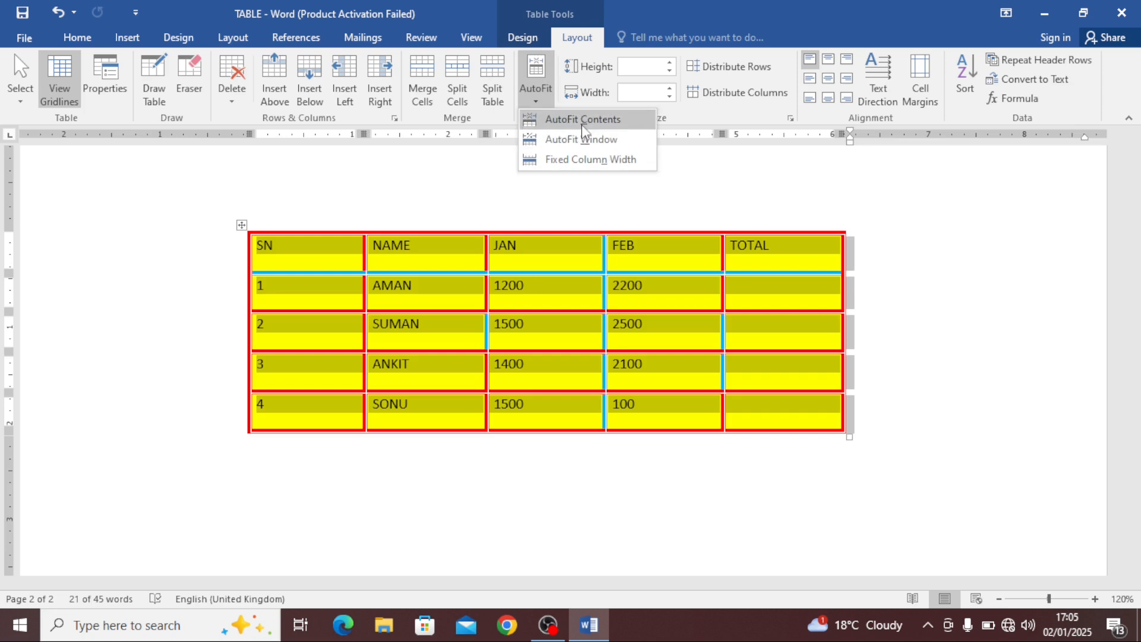
pyautogui.click(565, 120)
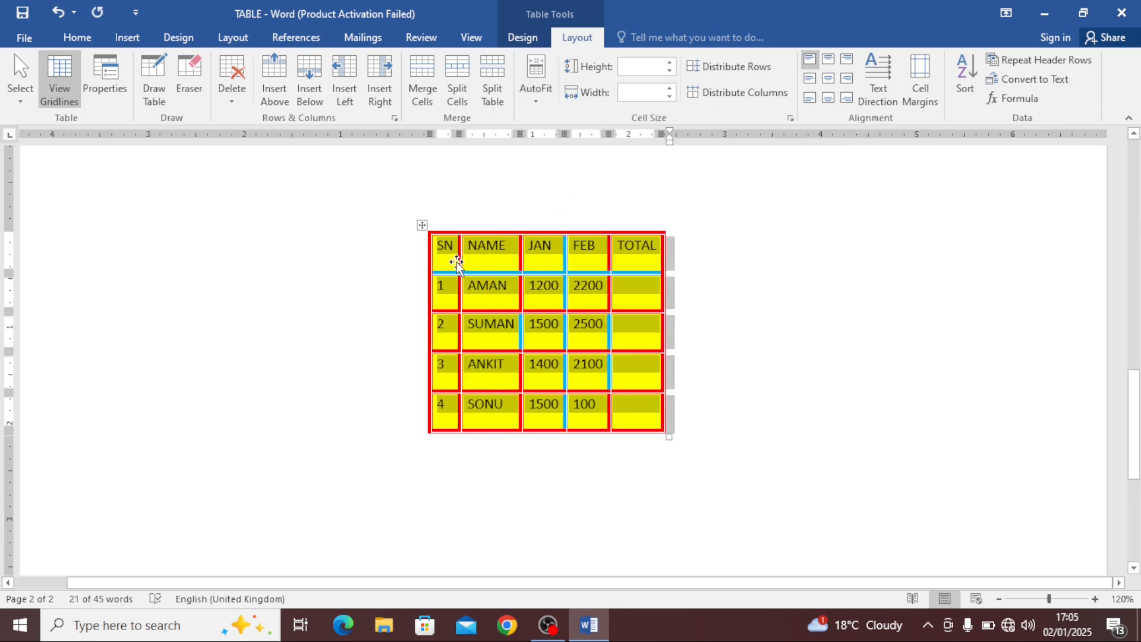
pyautogui.hotkey('ctrl', 's')
# Stretch the table with AutoFit Window, then refit it with AutoFit Contents
pyautogui.click(536, 95)
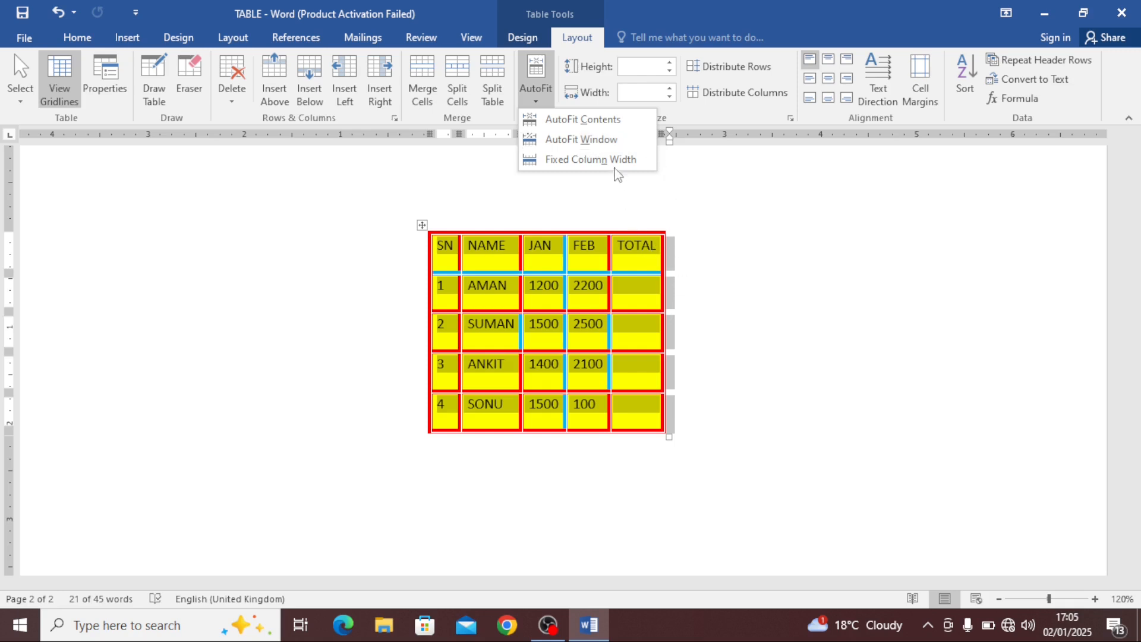
pyautogui.click(609, 141)
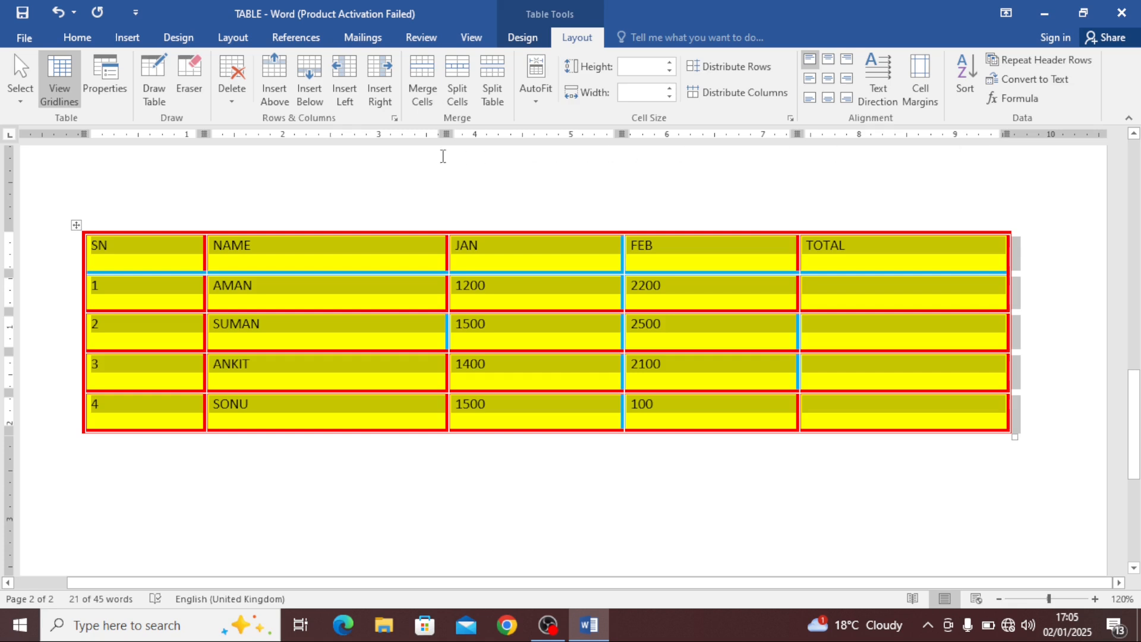
pyautogui.click(535, 89)
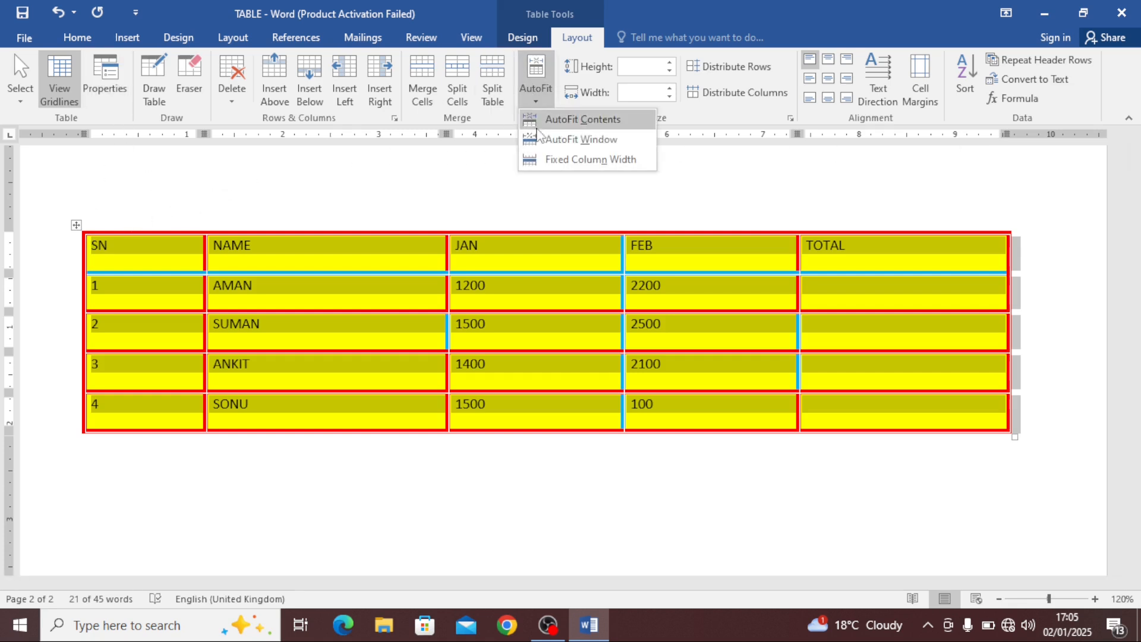
pyautogui.click(580, 117)
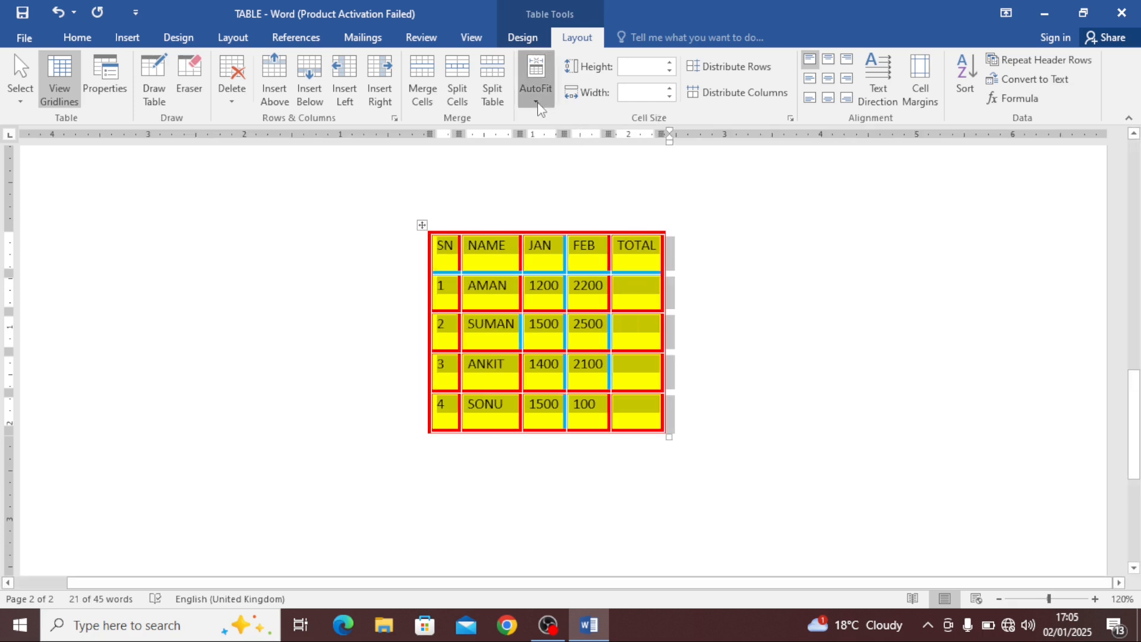
# Apply AutoFit Window again, then shrink the table twice with its corner handle
pyautogui.click(539, 95)
pyautogui.click(561, 140)
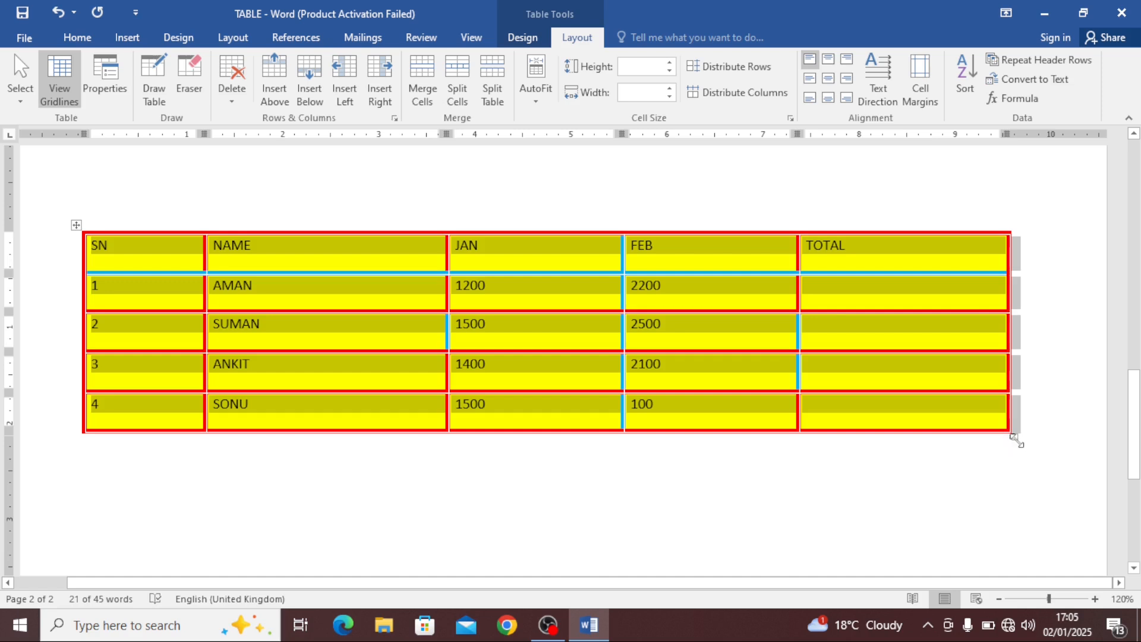
pyautogui.moveTo(1014, 440); pyautogui.dragTo(715, 344)
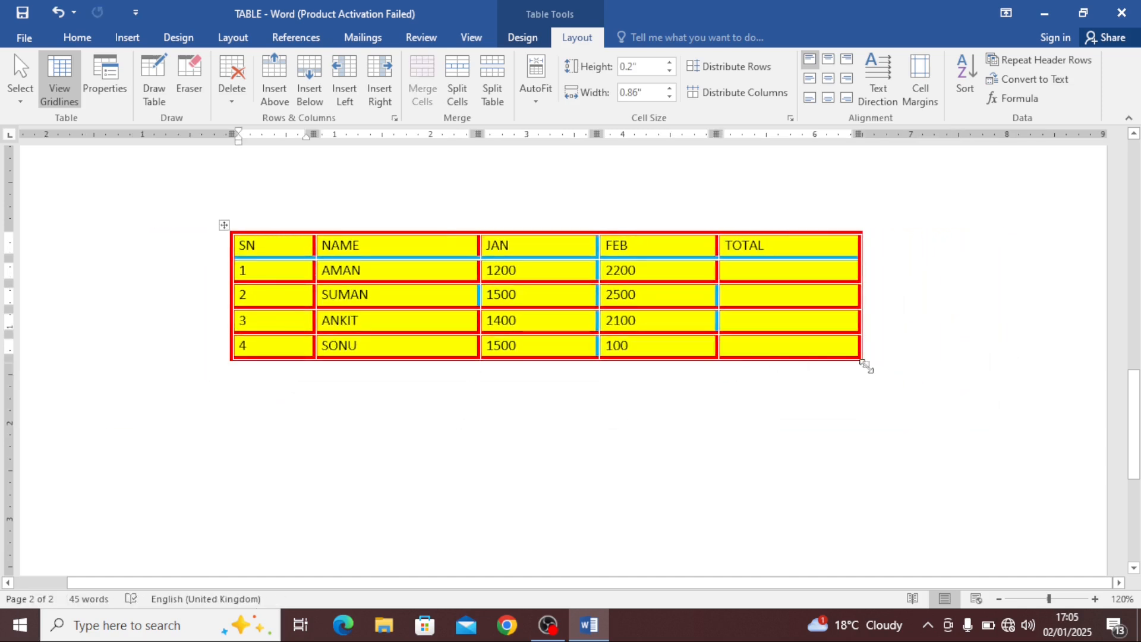
pyautogui.moveTo(866, 366); pyautogui.dragTo(644, 420)
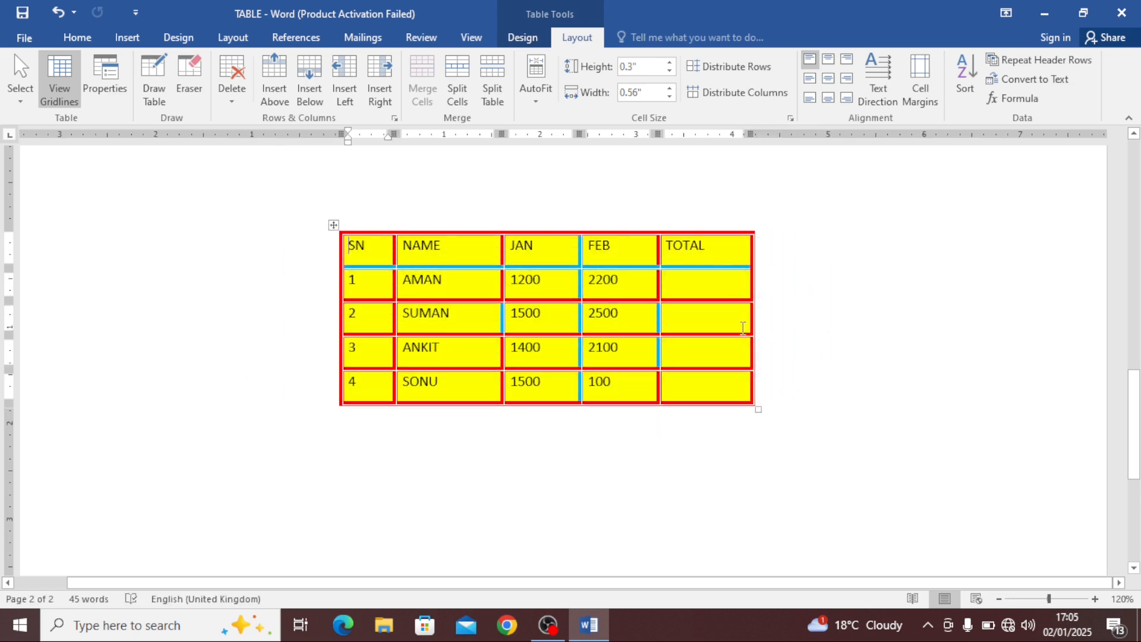
# Enlarge the table slightly with its corner handle and switch it to Fixed Column Width
pyautogui.click(537, 101)
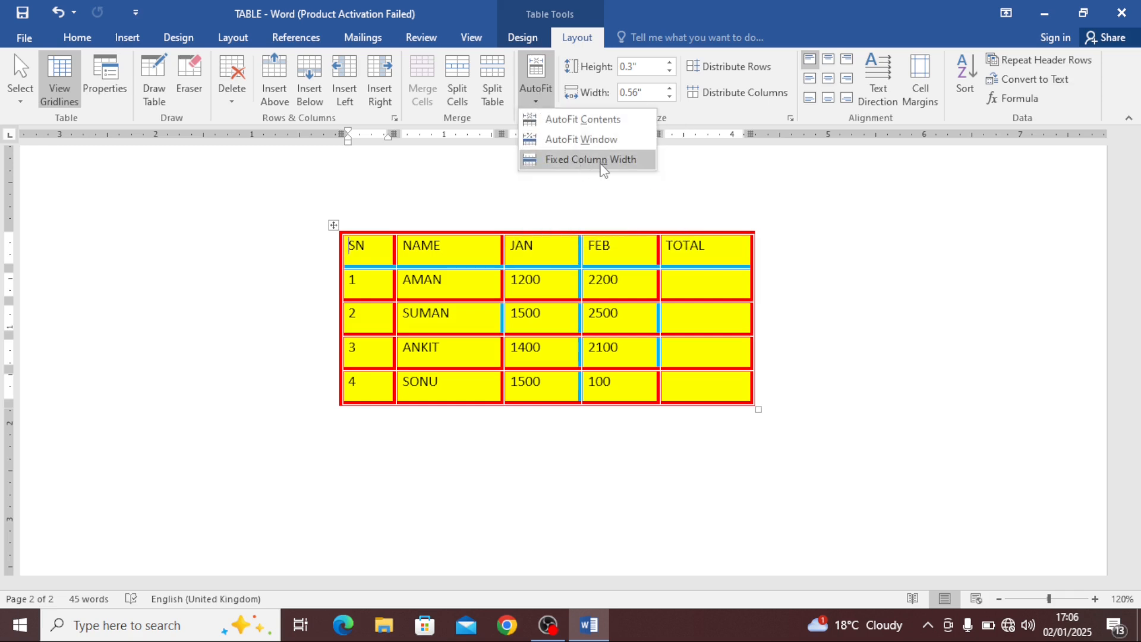
pyautogui.click(762, 427)
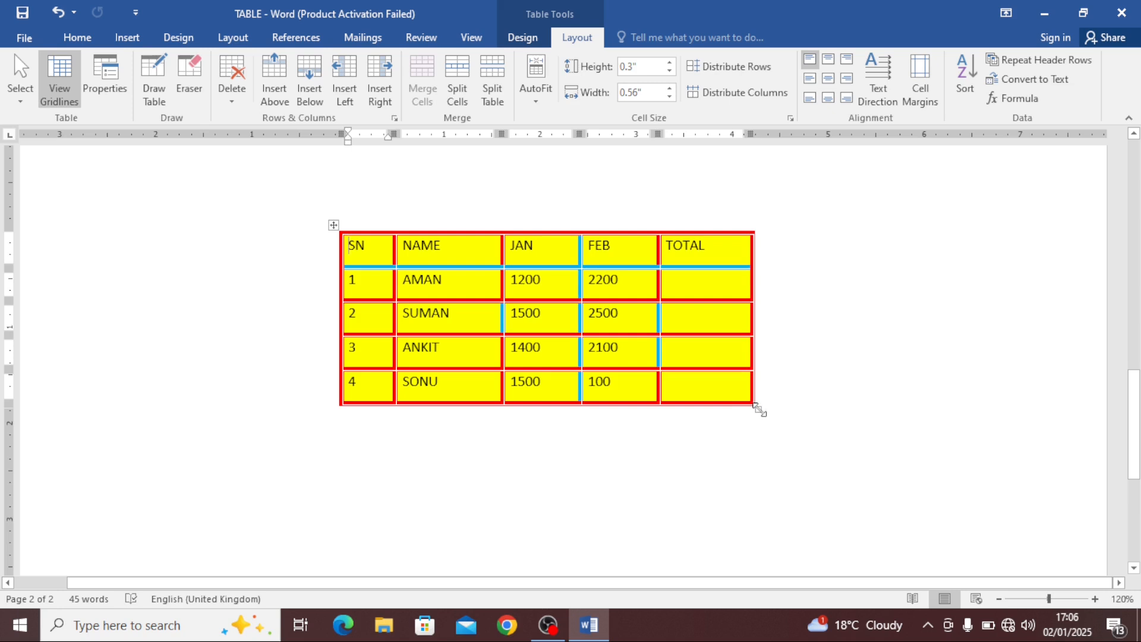
pyautogui.moveTo(759, 410); pyautogui.dragTo(839, 432)
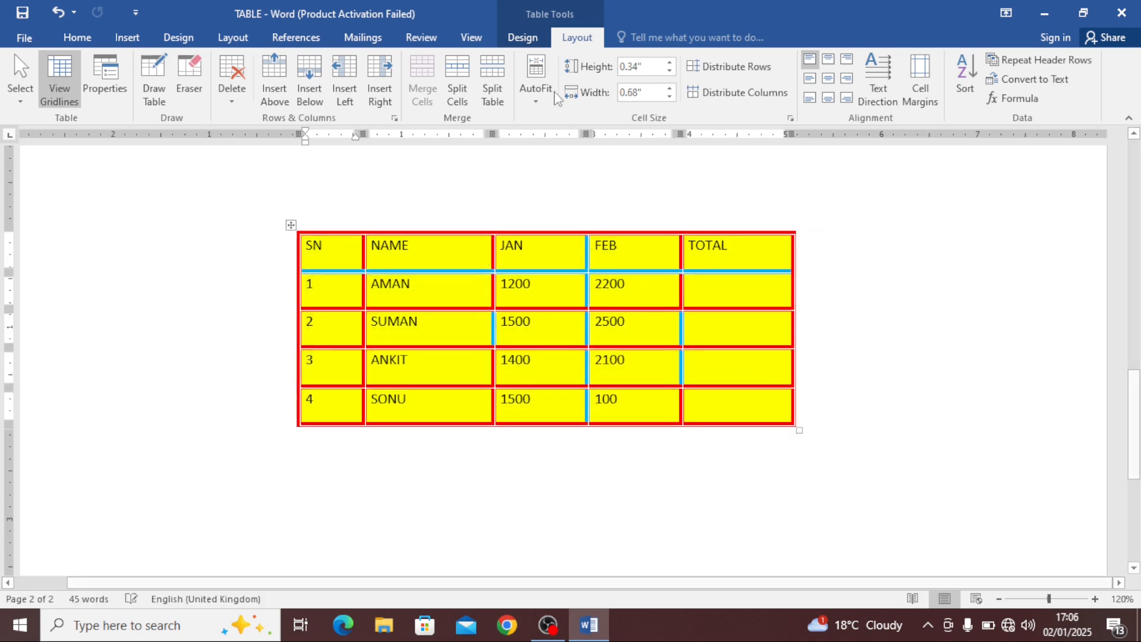
pyautogui.click(535, 83)
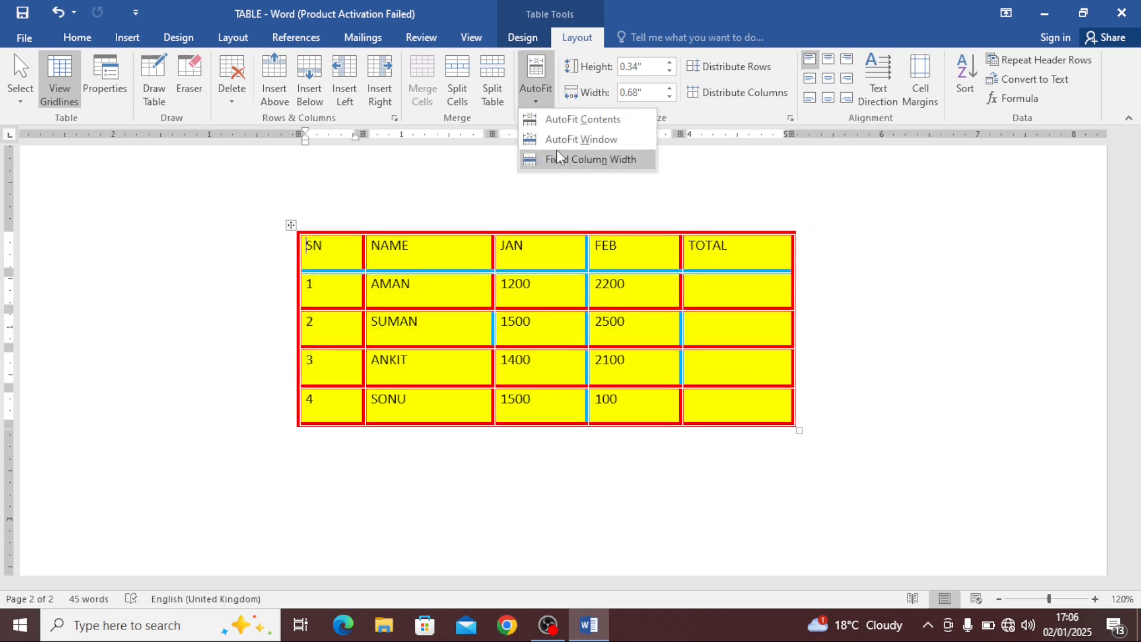
pyautogui.click(604, 162)
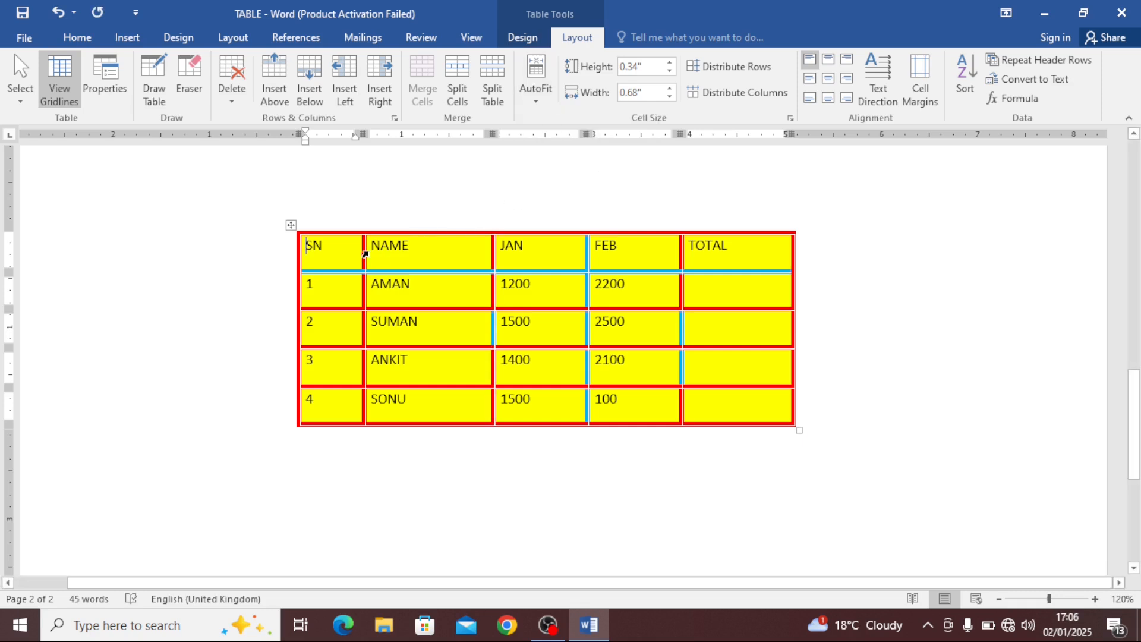
# Type a long test string into the AMAN row's SN cell to show wrapping, then undo it
pyautogui.click(357, 281)
pyautogui.write('RFDF')
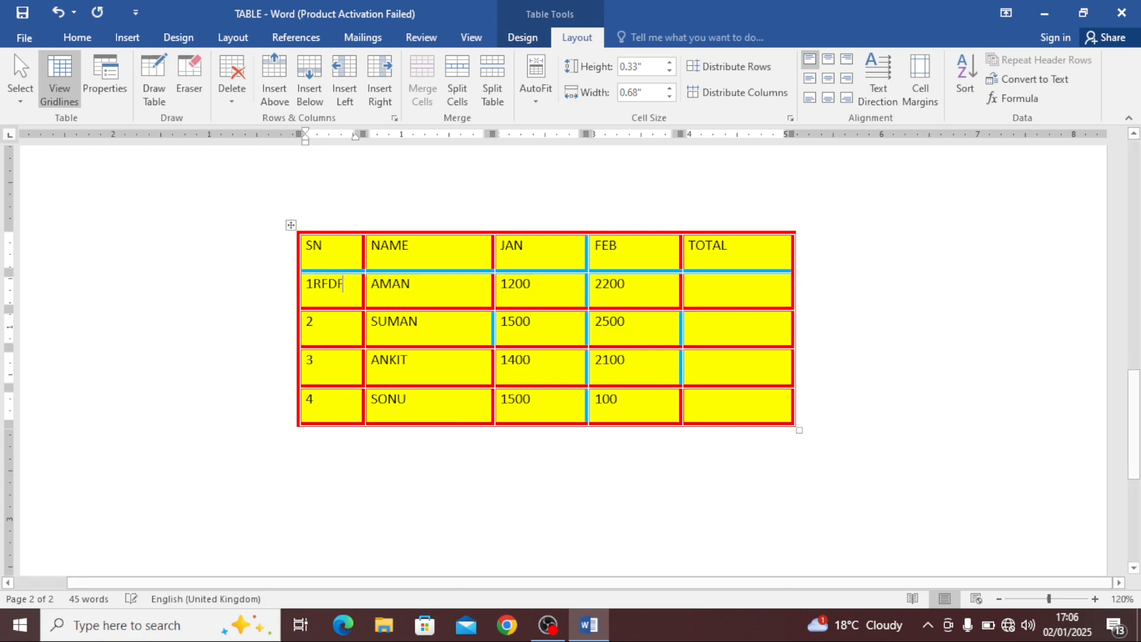
pyautogui.write('G FDGDFGFDGFGDFGDFGFDGFGDFGDFGDFG')
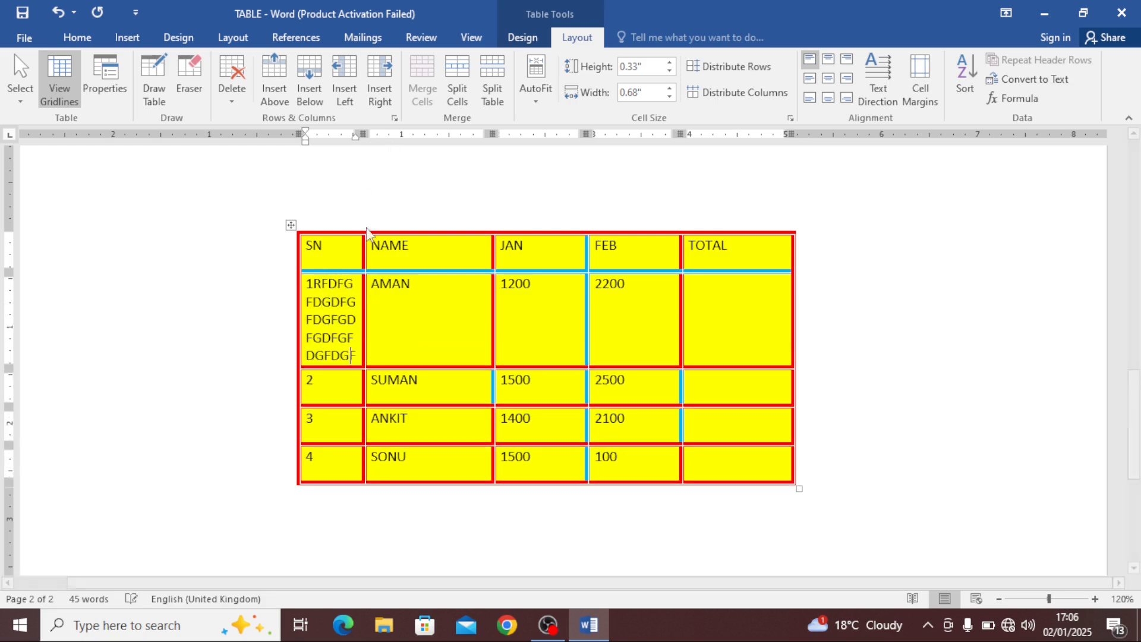
pyautogui.write('FD')
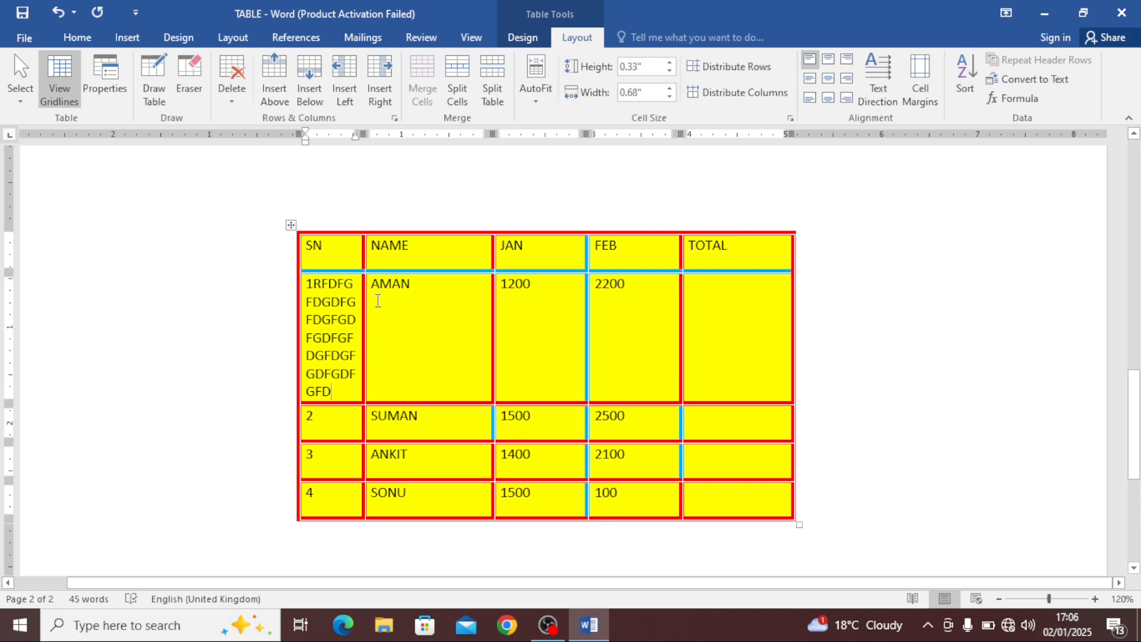
pyautogui.hotkey('ctrl', 'z')
pyautogui.hotkey('ctrl', 'z')
pyautogui.hotkey('ctrl', 'z')
pyautogui.hotkey('ctrl', 'z')
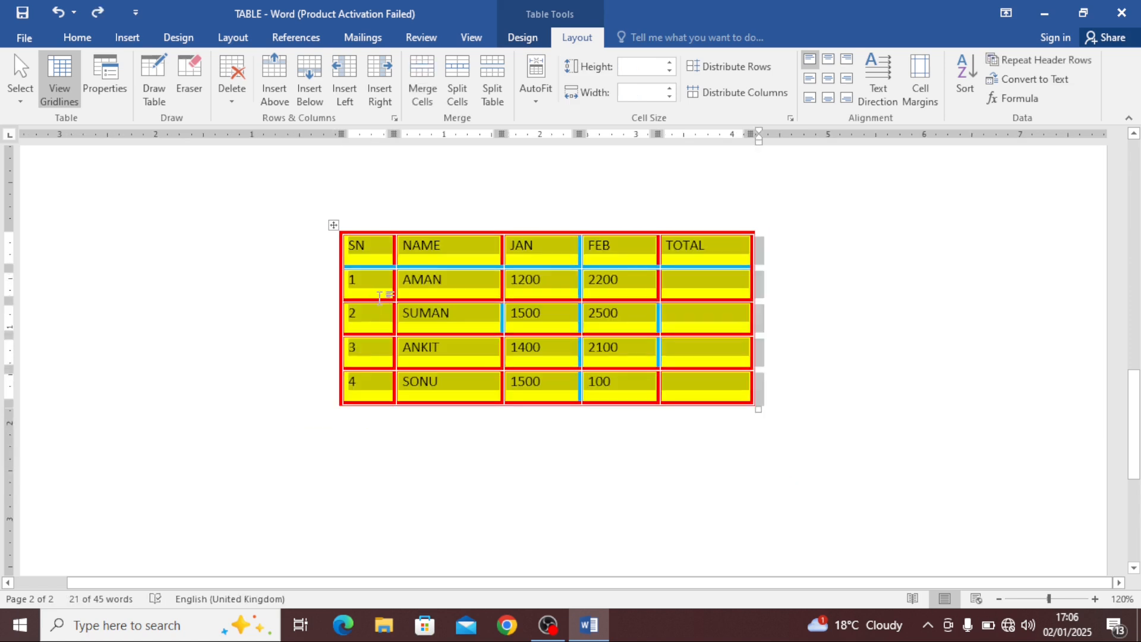
# Place the cursor in the SN header cell and refit the table with AutoFit Contents
pyautogui.click(376, 293)
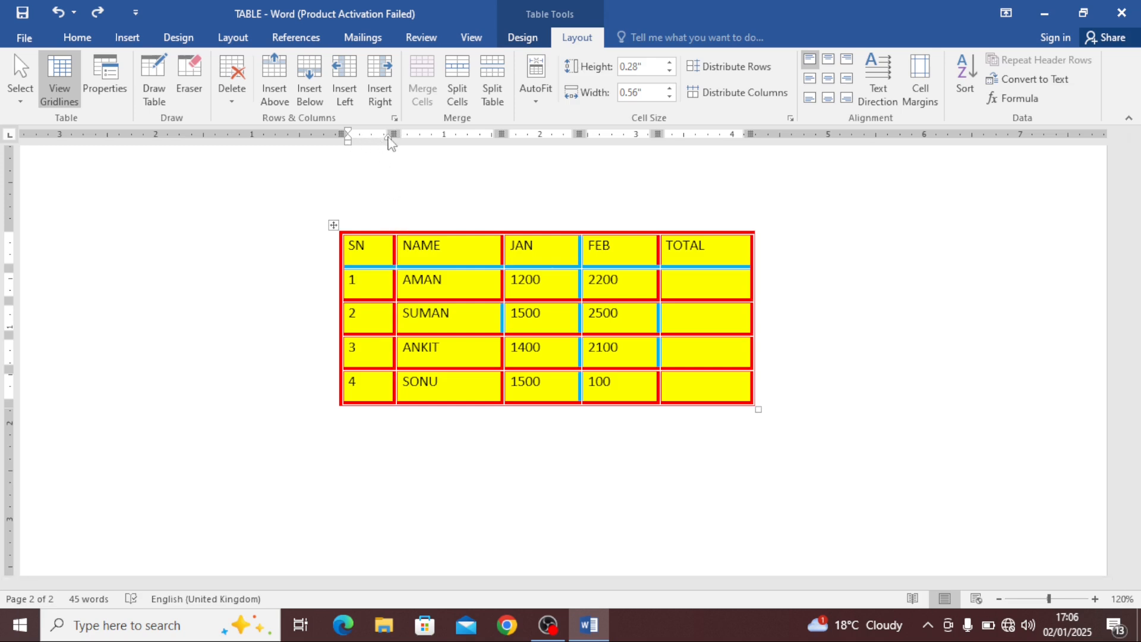
pyautogui.press('Up')
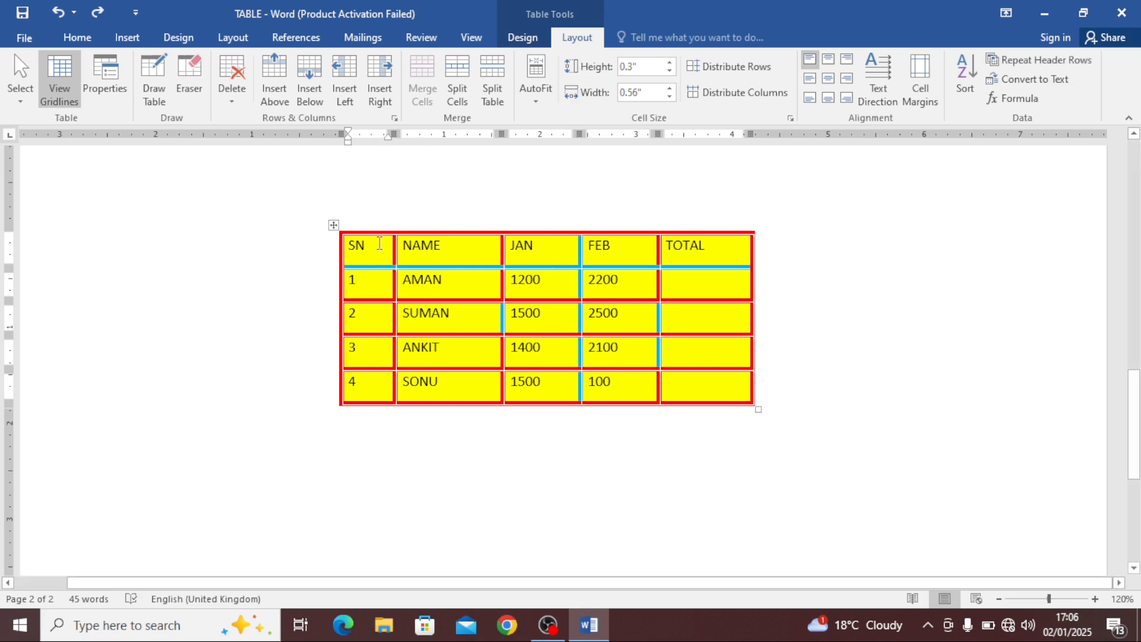
pyautogui.click(543, 99)
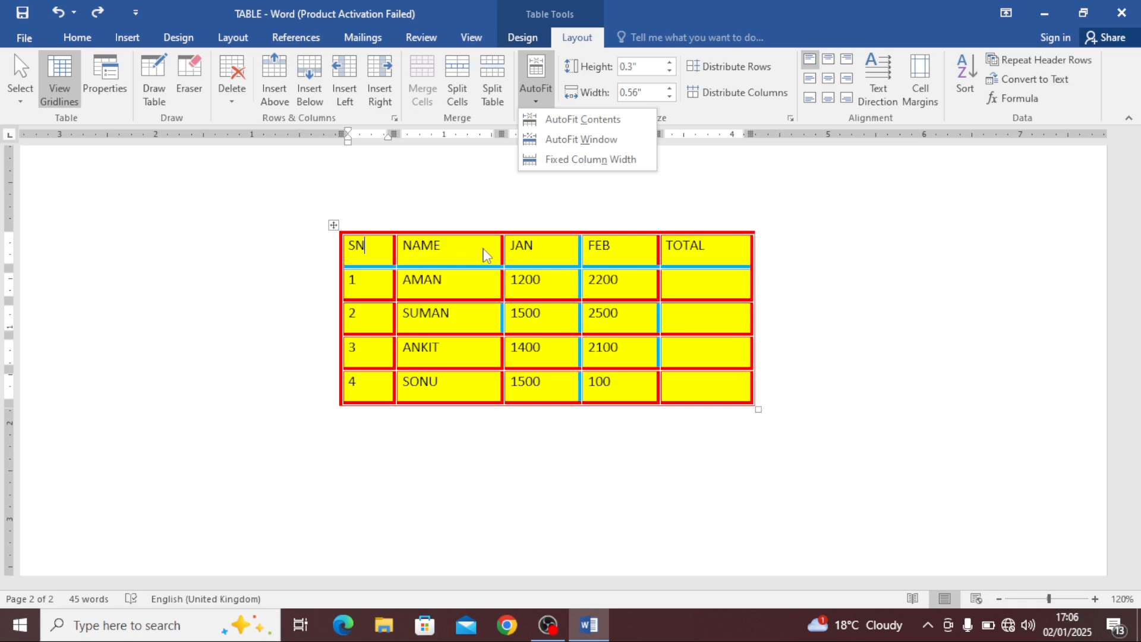
pyautogui.click(562, 120)
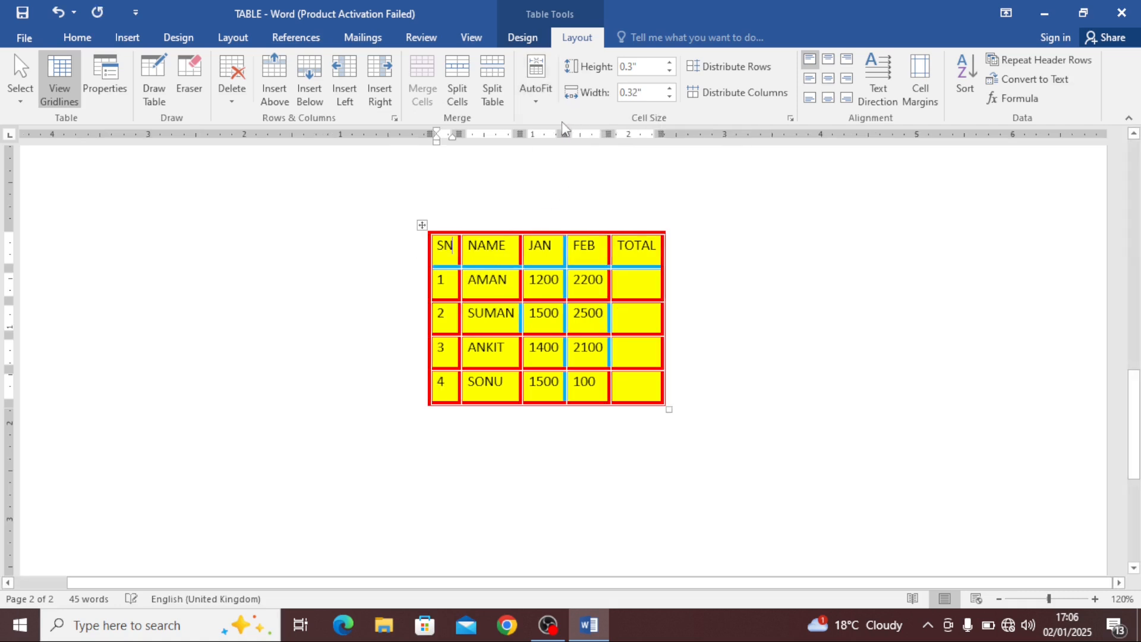
# Apply AutoFit Window, then narrow the table with its corner handle
pyautogui.click(541, 101)
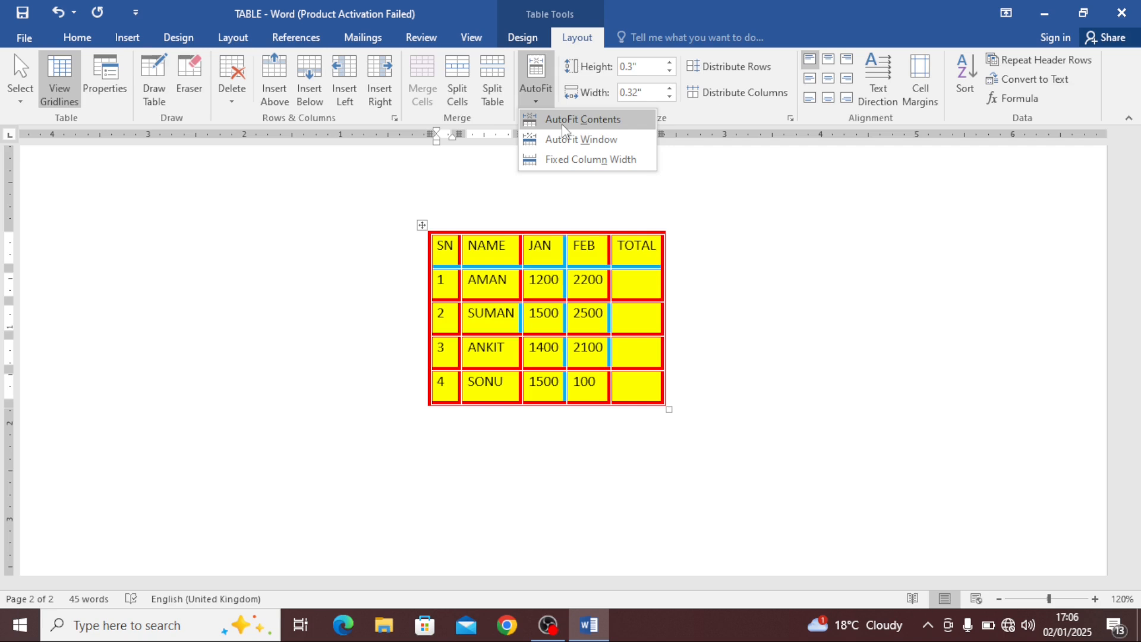
pyautogui.click(564, 140)
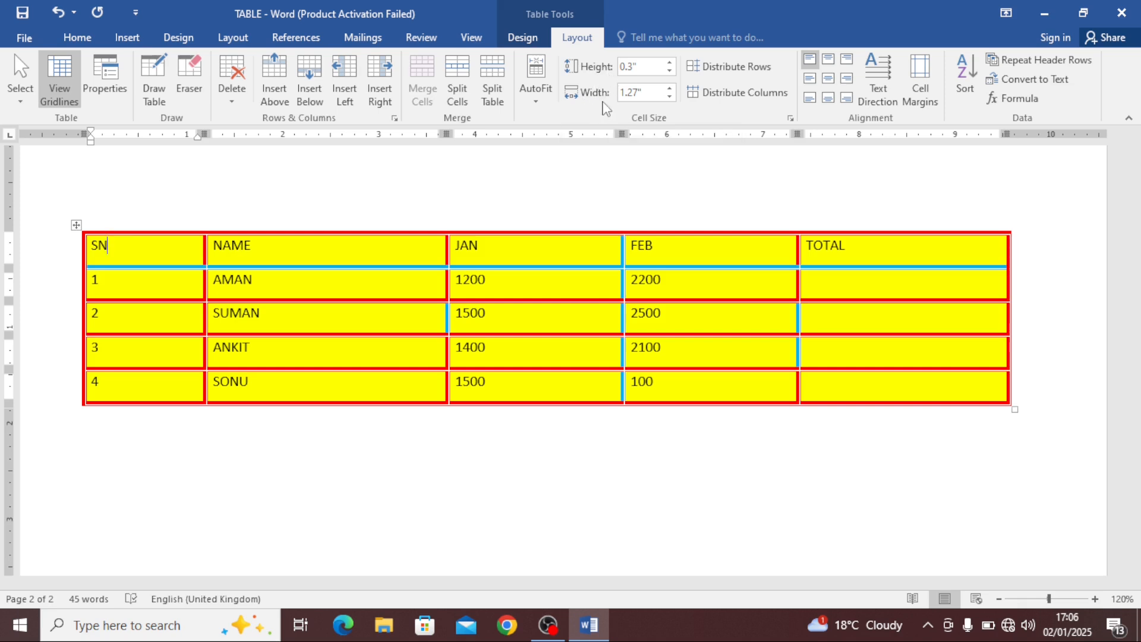
pyautogui.moveTo(1012, 411); pyautogui.dragTo(777, 408)
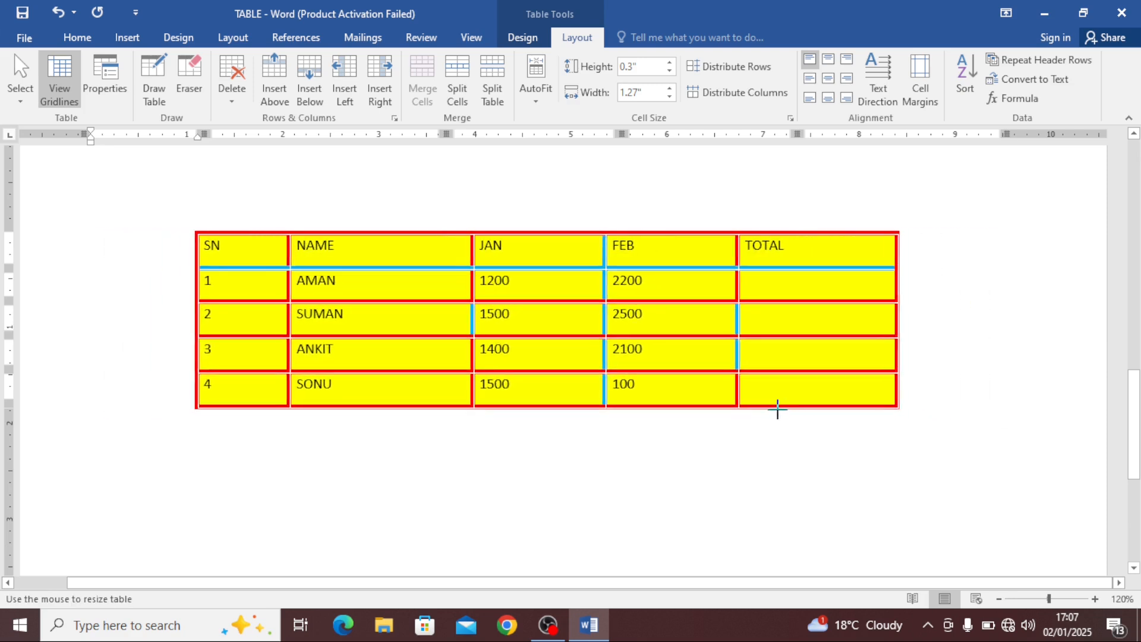
# Raise the NAME header row's height to 0.6" and undo the change
pyautogui.click(413, 254)
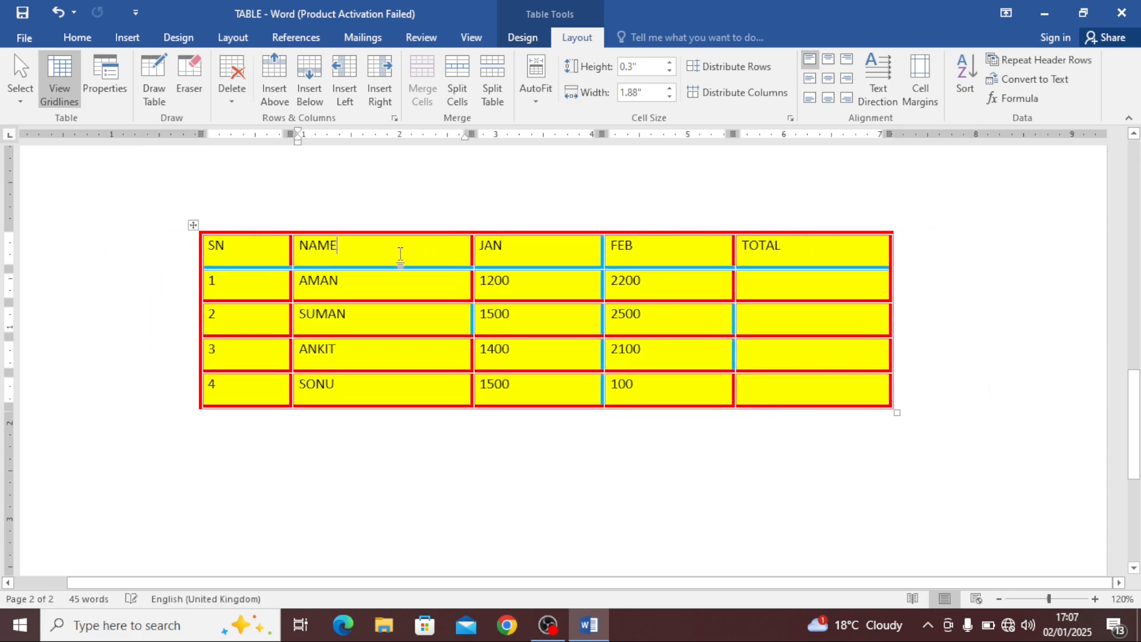
pyautogui.click(670, 62)
pyautogui.click(669, 62)
pyautogui.click(670, 62)
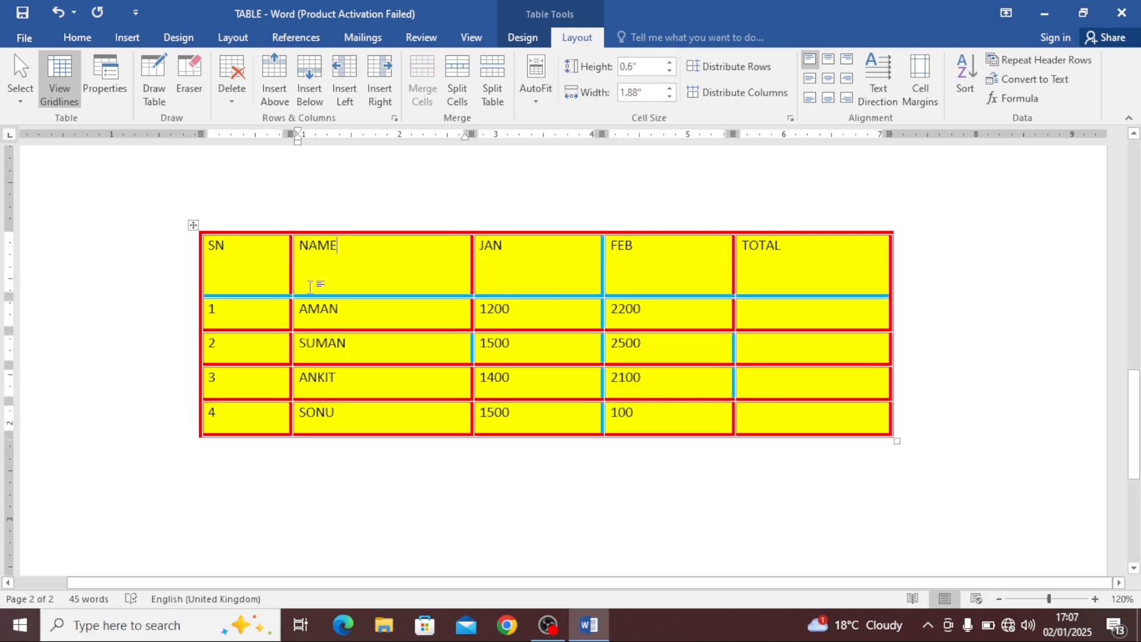
pyautogui.hotkey('ctrl', 'z')
pyautogui.hotkey('ctrl', 'z')
pyautogui.hotkey('ctrl', 'z')
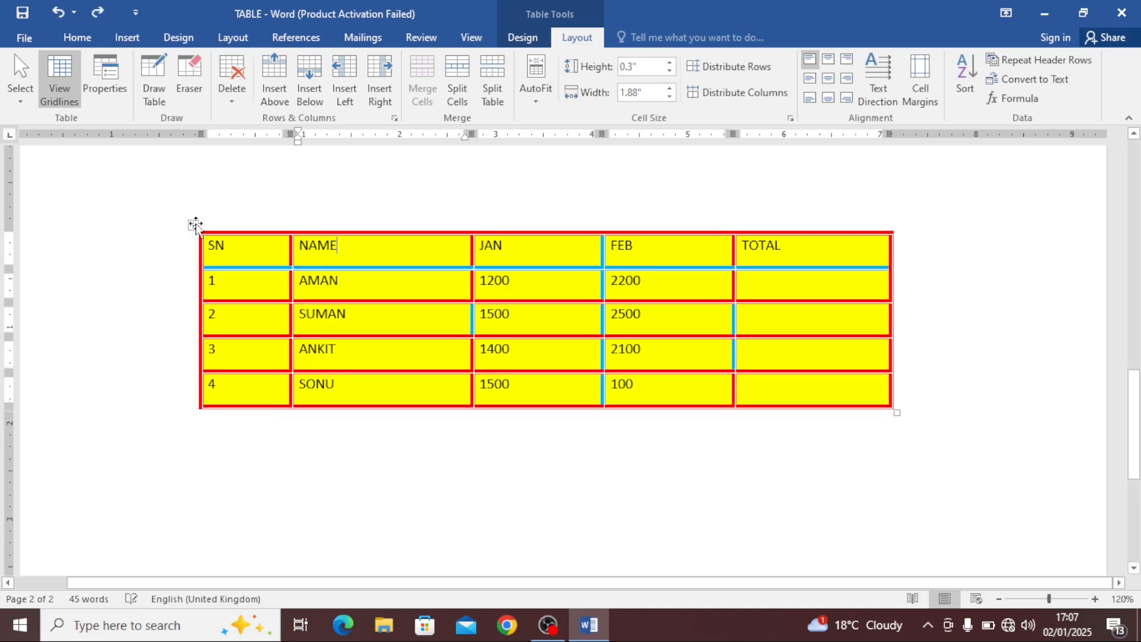
# Select the whole table and step its row height up to 0.7"
pyautogui.click(194, 224)
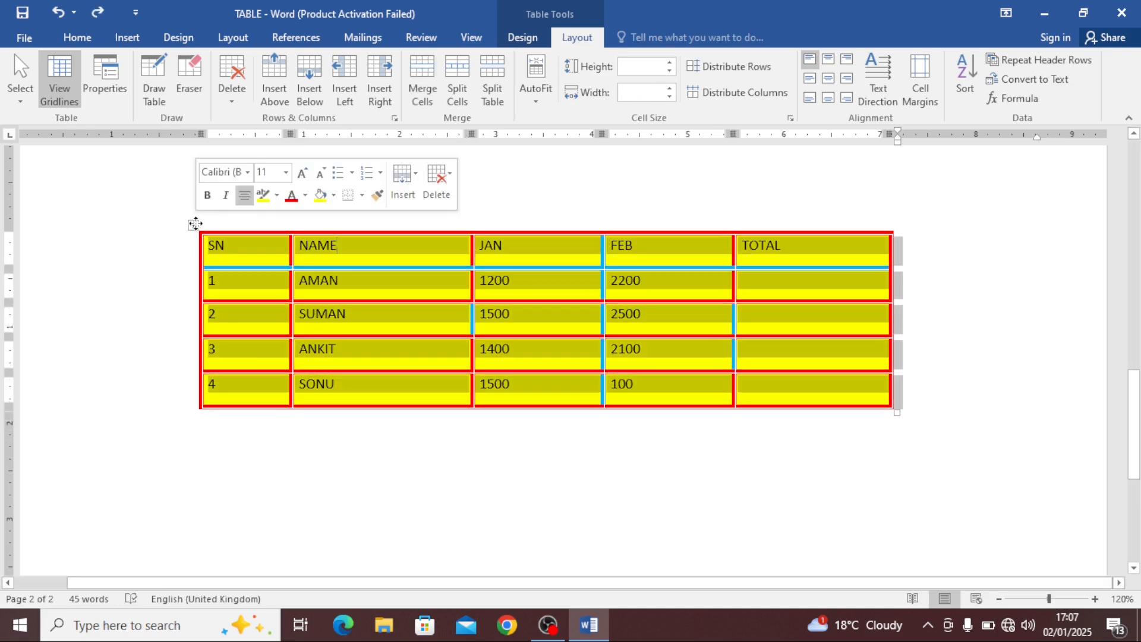
pyautogui.click(670, 70)
pyautogui.click(674, 65)
pyautogui.click(674, 65)
pyautogui.click(674, 65)
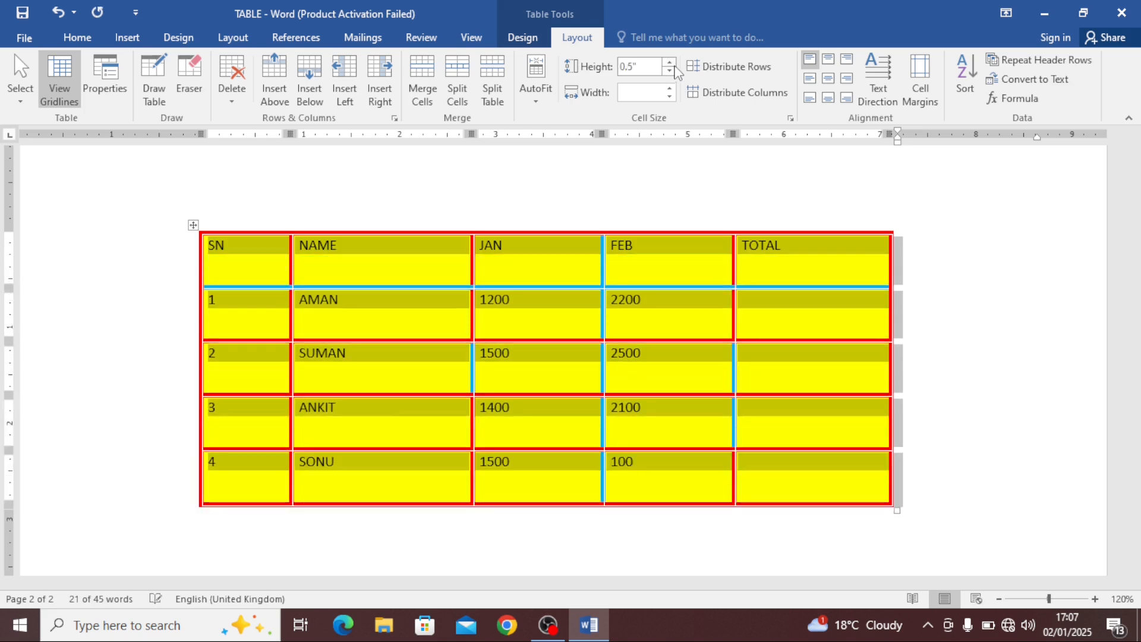
pyautogui.click(674, 65)
pyautogui.click(674, 65)
pyautogui.click(674, 64)
pyautogui.click(672, 71)
pyautogui.click(672, 71)
# Set the table's row height to 0.4" and reduce the column width
pyautogui.click(672, 71)
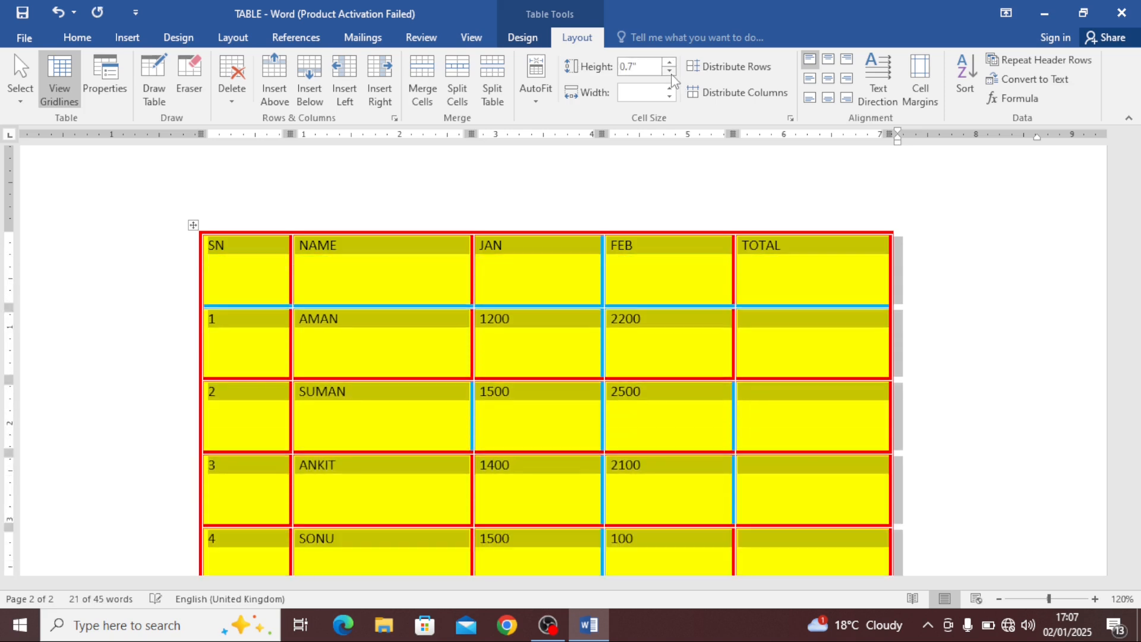
pyautogui.click(672, 71)
pyautogui.click(672, 71)
pyautogui.click(672, 71)
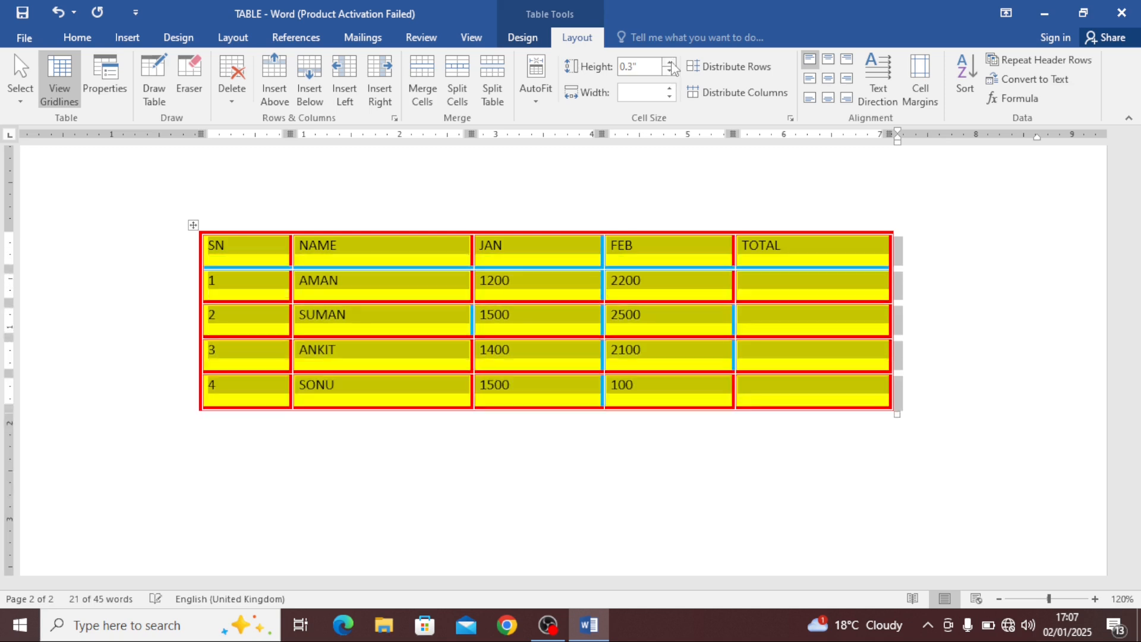
pyautogui.click(670, 62)
pyautogui.click(670, 62)
pyautogui.click(672, 96)
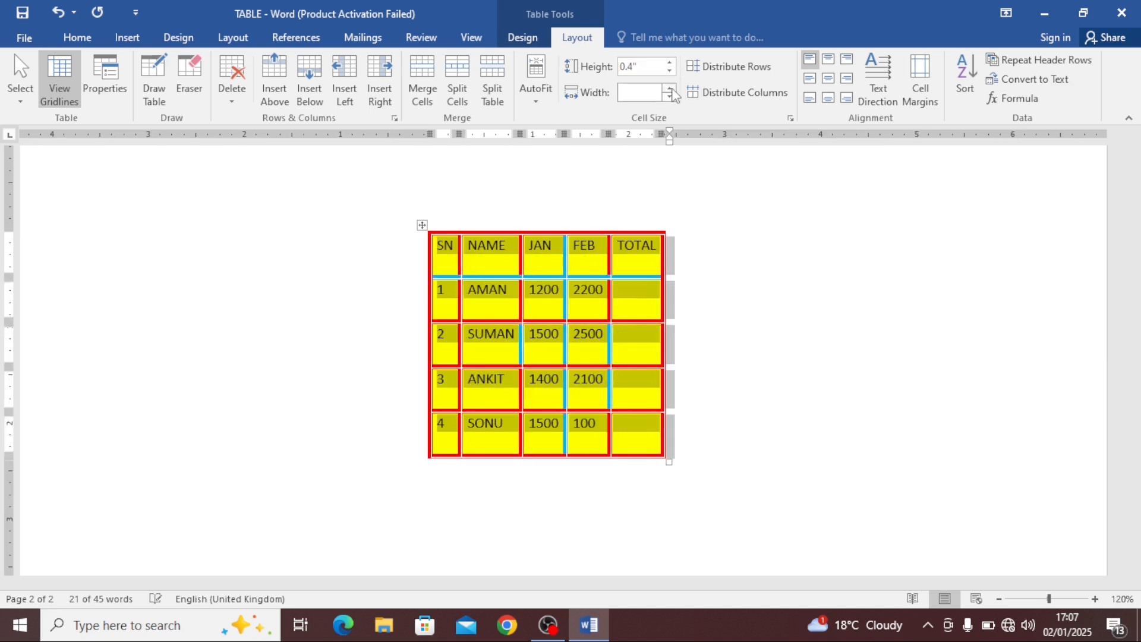
pyautogui.click(650, 92)
pyautogui.click(671, 92)
pyautogui.click(633, 261)
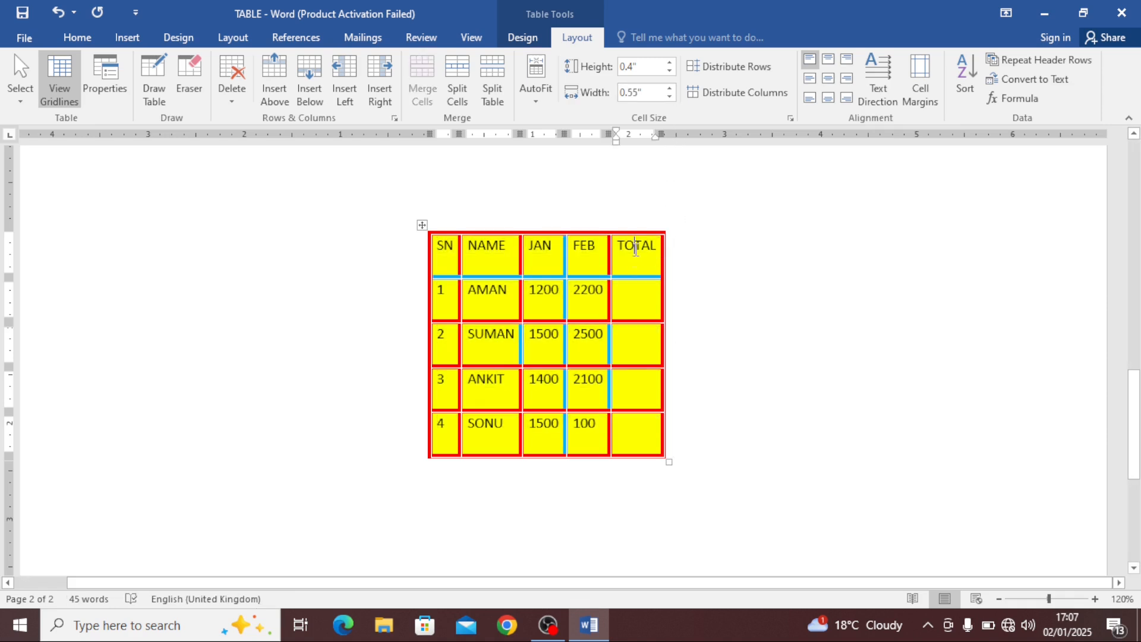
# Select the whole table, set its column width to 2" and step it down to 1"
pyautogui.click(422, 226)
pyautogui.click(631, 93)
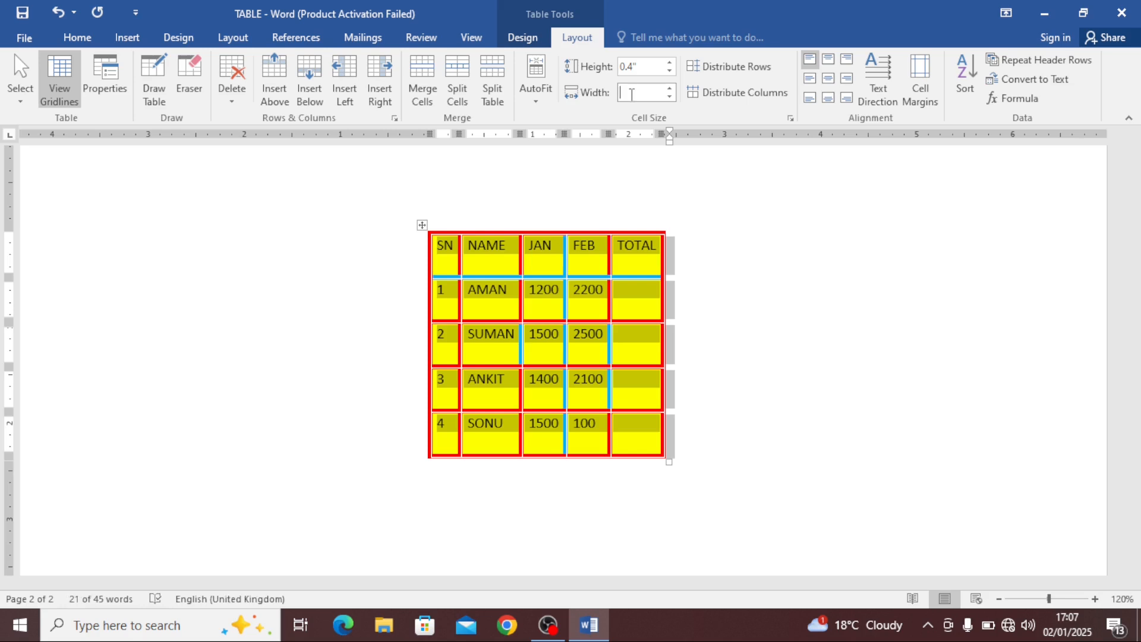
pyautogui.write('2')
pyautogui.press('Return')
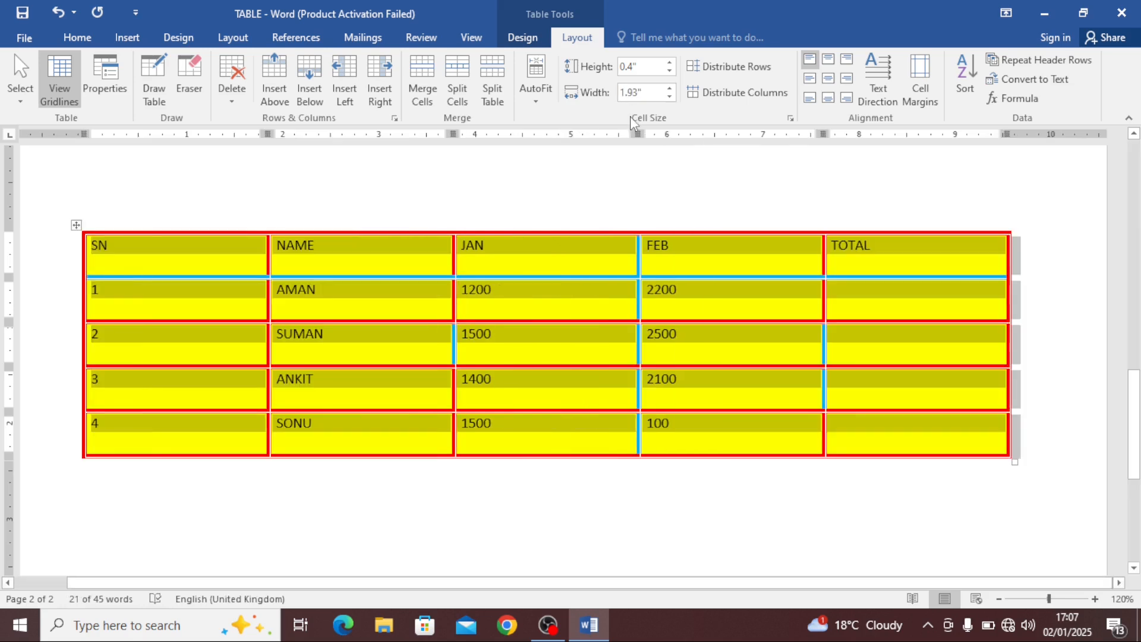
pyautogui.click(670, 89)
pyautogui.click(670, 89)
pyautogui.click(670, 88)
pyautogui.click(670, 97)
pyautogui.click(670, 97)
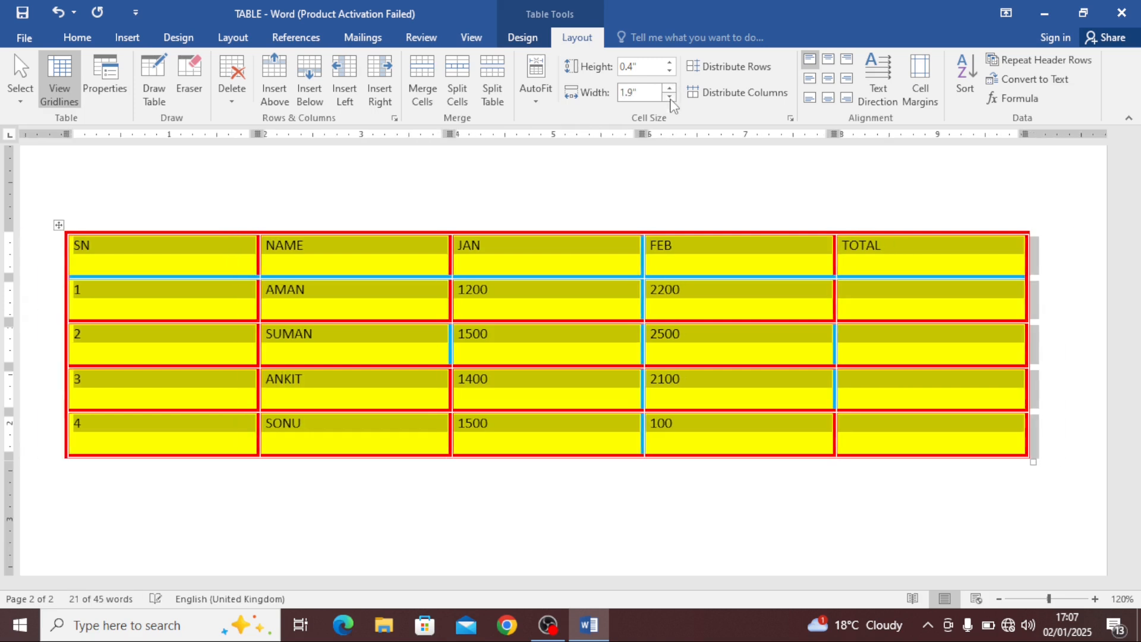
pyautogui.click(671, 97)
pyautogui.click(670, 97)
pyautogui.click(670, 96)
pyautogui.click(670, 97)
pyautogui.click(670, 96)
pyautogui.click(670, 99)
pyautogui.click(670, 98)
pyautogui.click(671, 99)
pyautogui.click(670, 99)
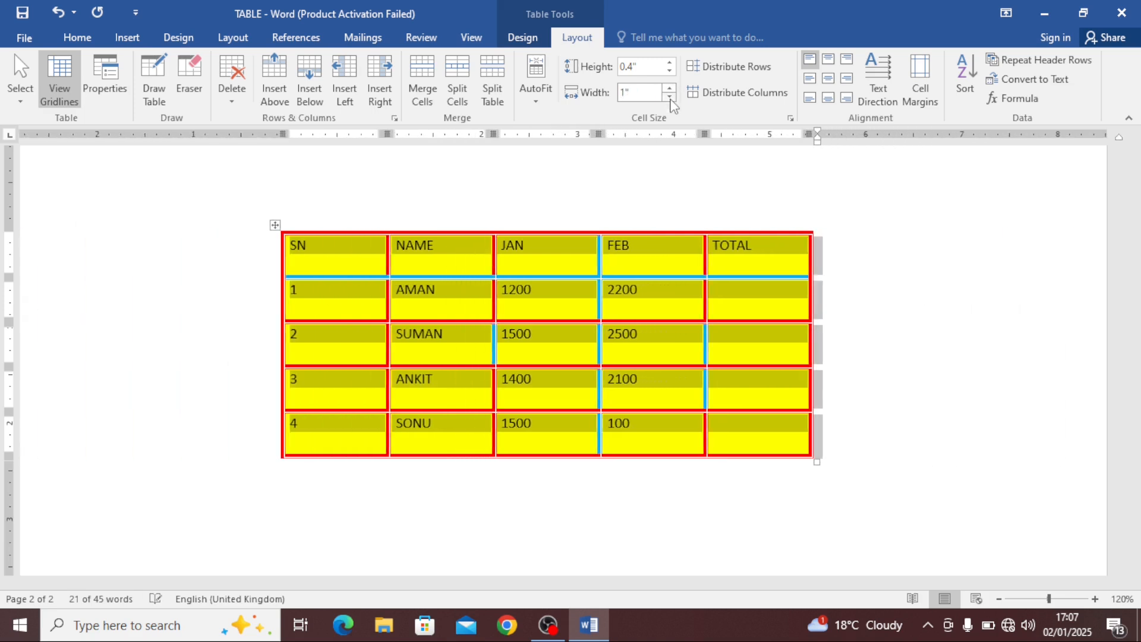
pyautogui.click(671, 99)
pyautogui.click(671, 98)
pyautogui.click(670, 98)
pyautogui.click(671, 98)
pyautogui.click(671, 99)
pyautogui.click(670, 98)
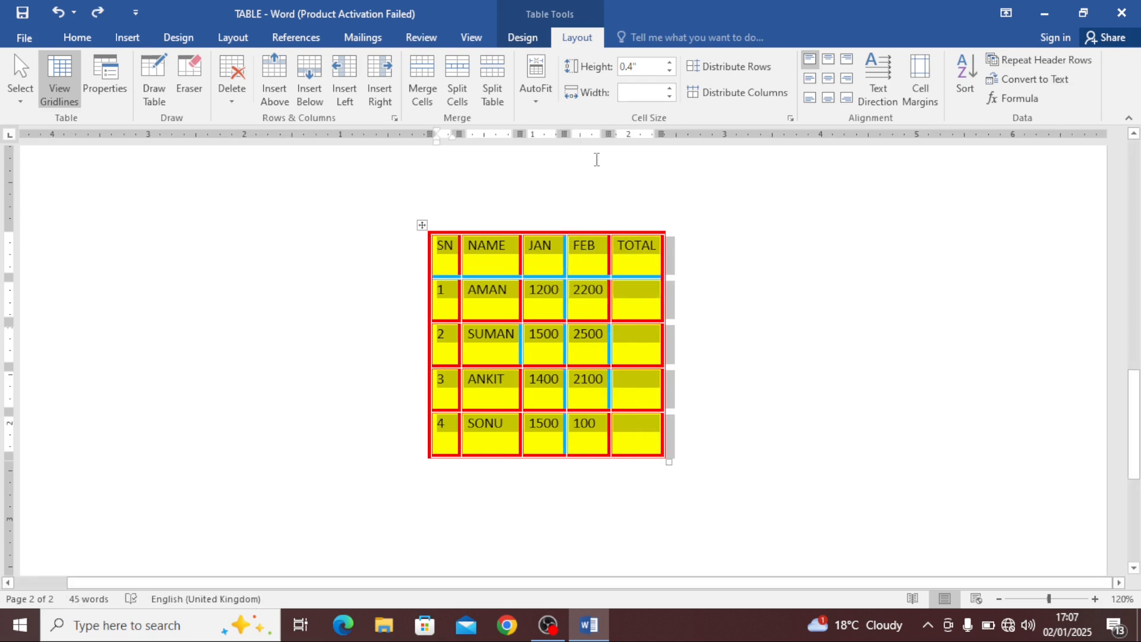
# Set the whole table's column width to 1.93", step it down to 1.2", and raise the row height to 0.6"
pyautogui.click(574, 253)
pyautogui.click(637, 92)
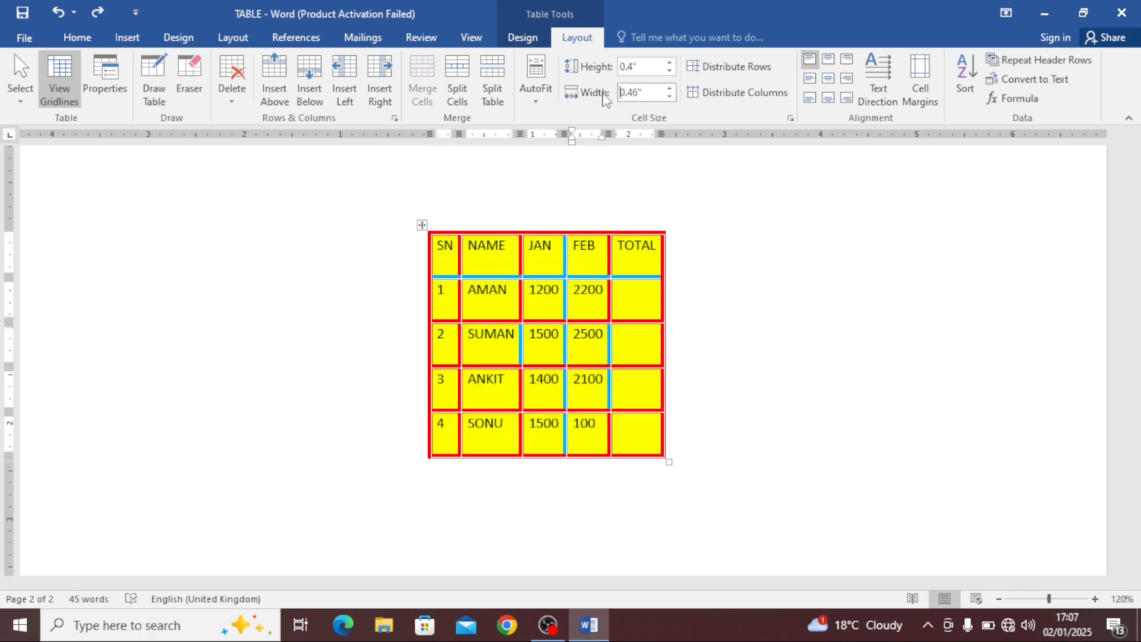
pyautogui.click(422, 224)
pyautogui.click(645, 92)
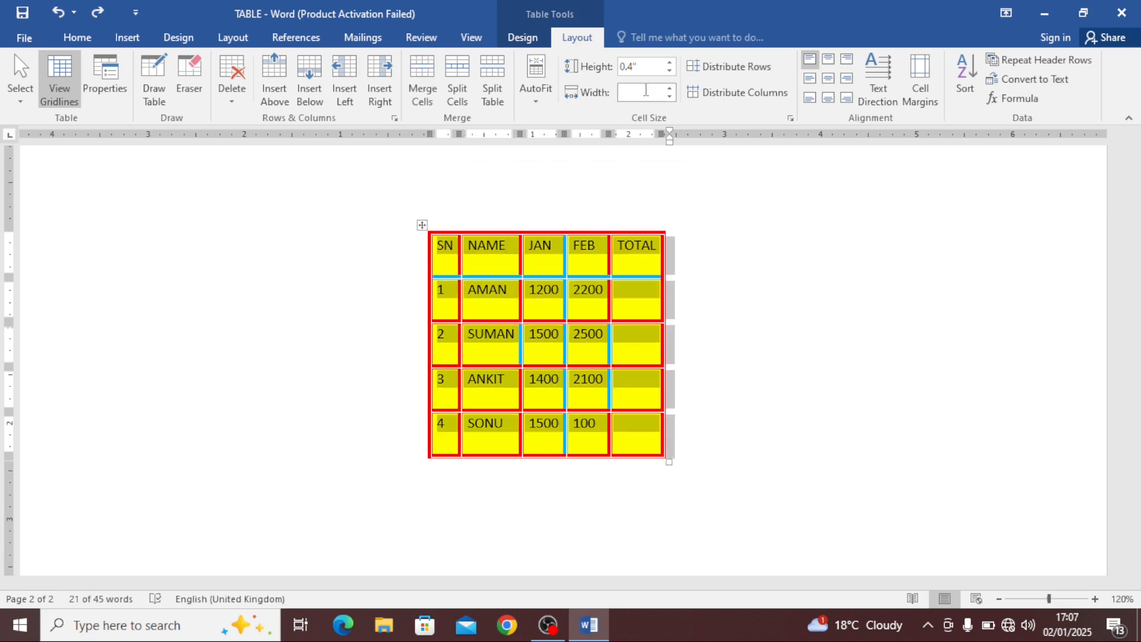
pyautogui.write('1.93')
pyautogui.press('Return')
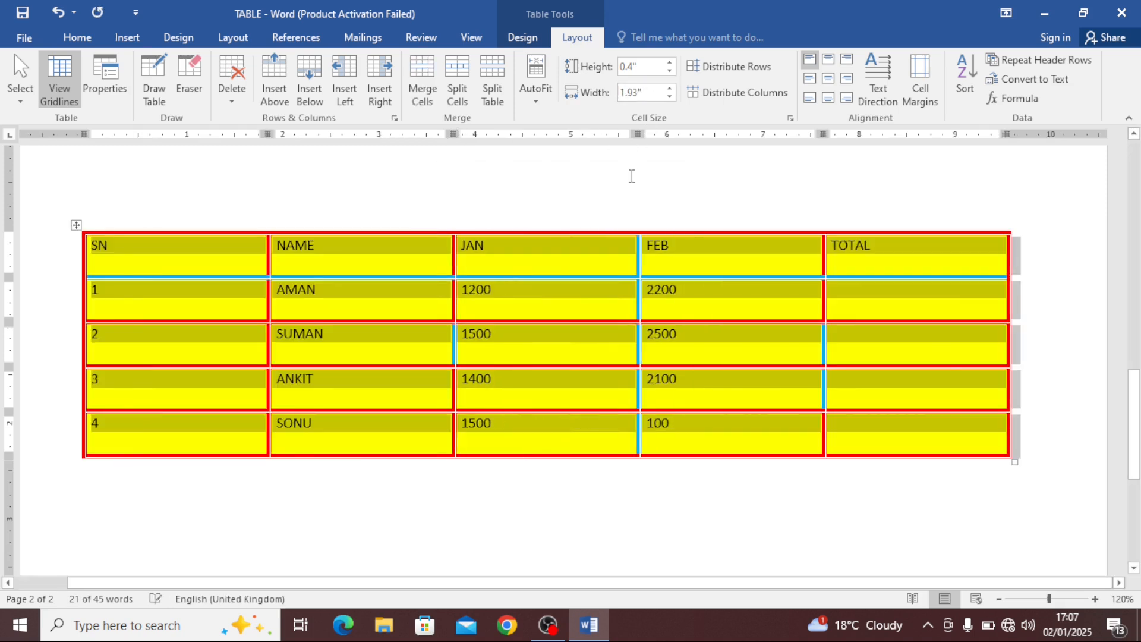
pyautogui.click(670, 96)
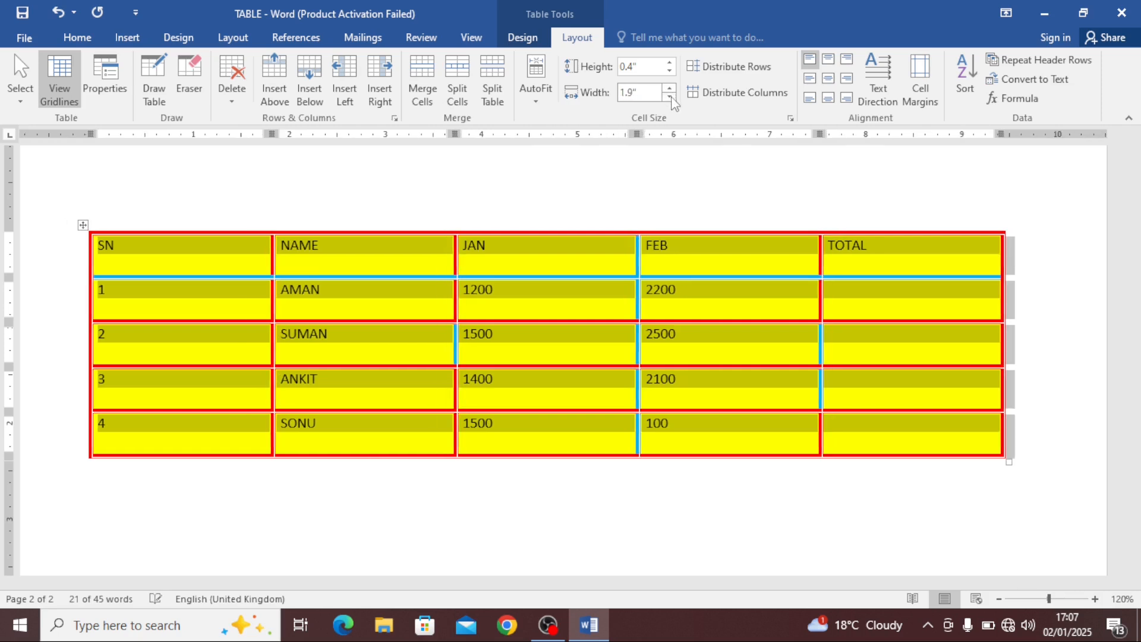
pyautogui.click(670, 97)
pyautogui.click(670, 97)
pyautogui.click(669, 97)
pyautogui.click(670, 97)
pyautogui.click(669, 96)
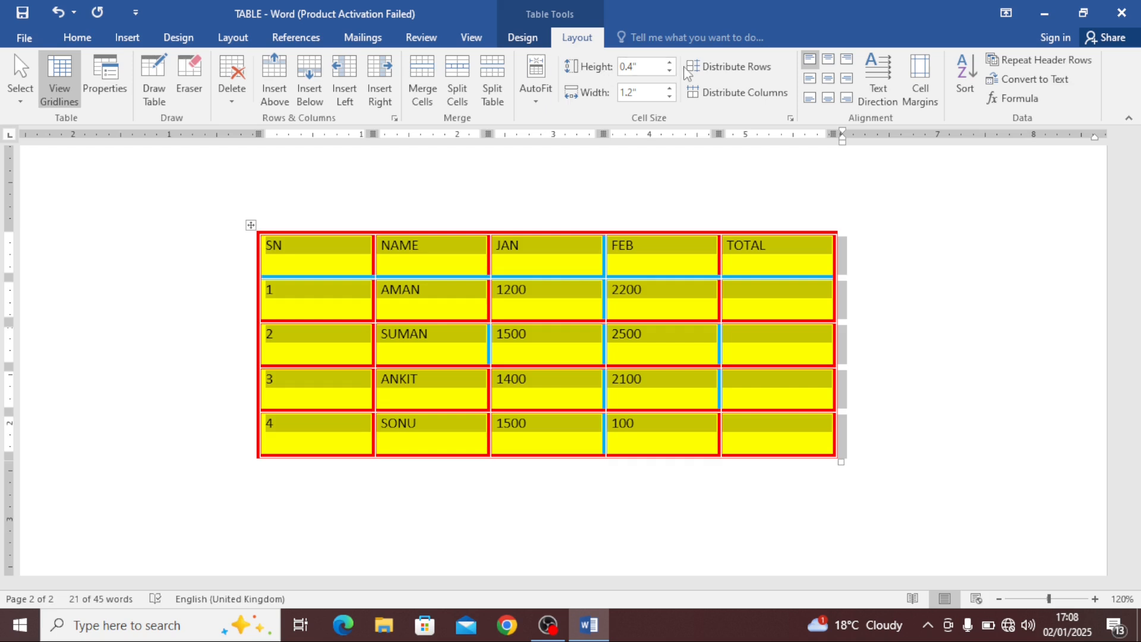
pyautogui.click(670, 62)
pyautogui.click(670, 62)
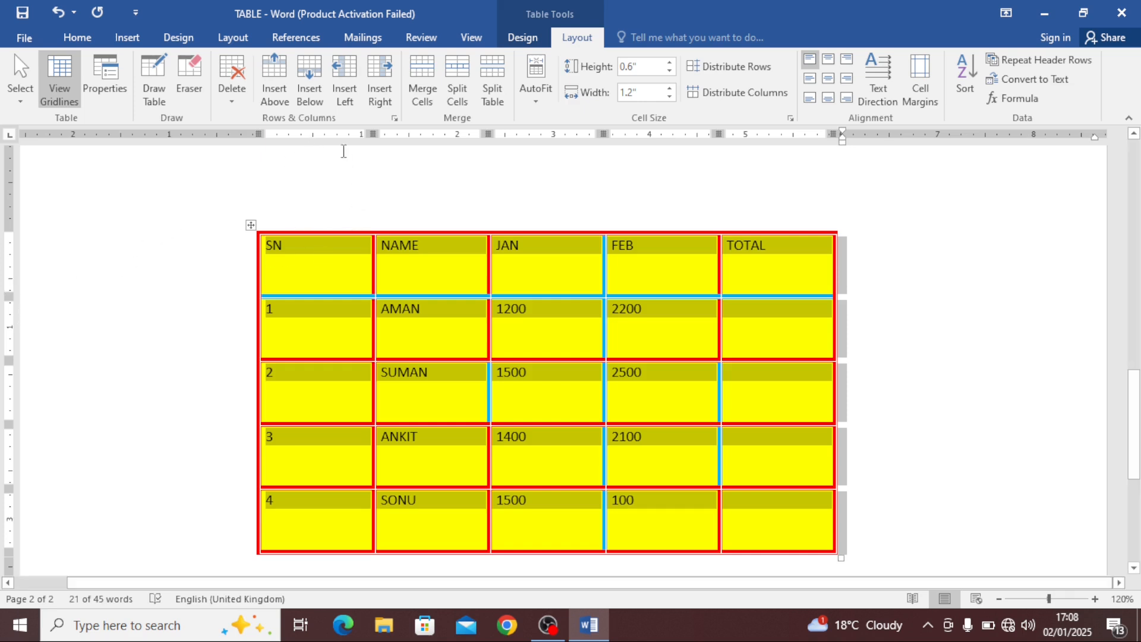
# Narrow the SN column on the ruler to about 0.78" and add three blank lines in the SN header cell
pyautogui.click(333, 274)
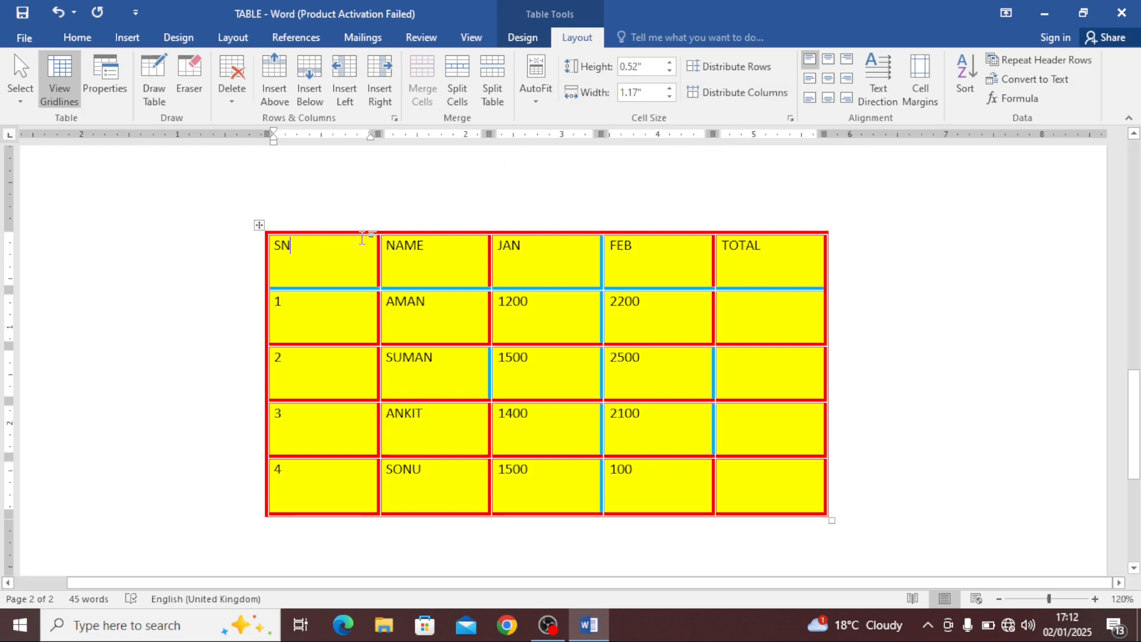
pyautogui.moveTo(380, 135); pyautogui.dragTo(343, 139)
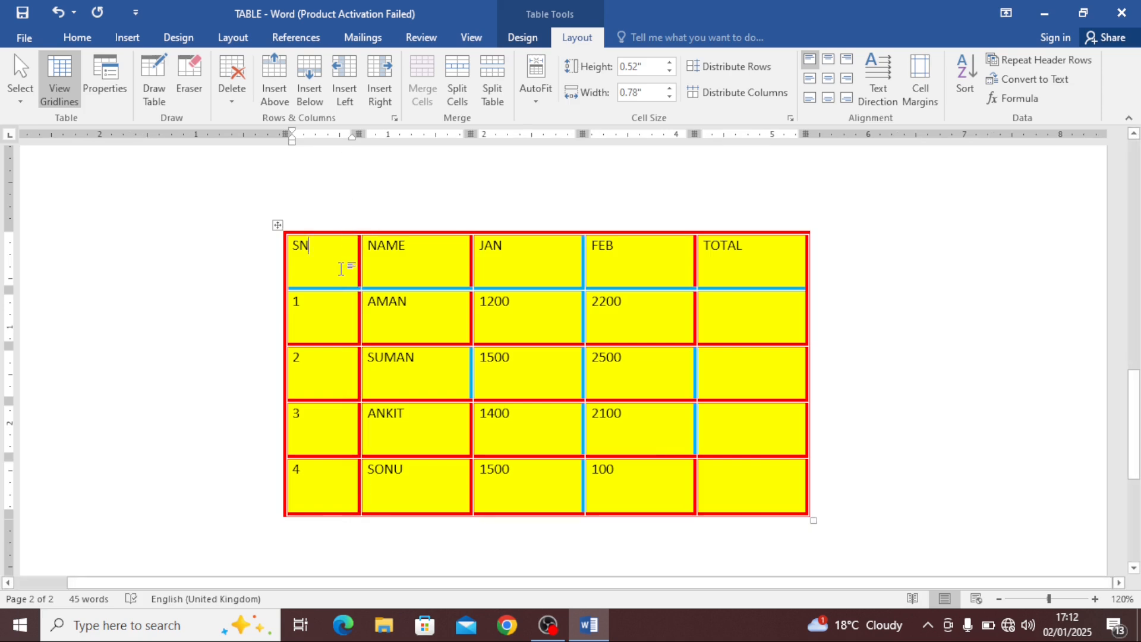
pyautogui.press('Return')
pyautogui.press('Return')
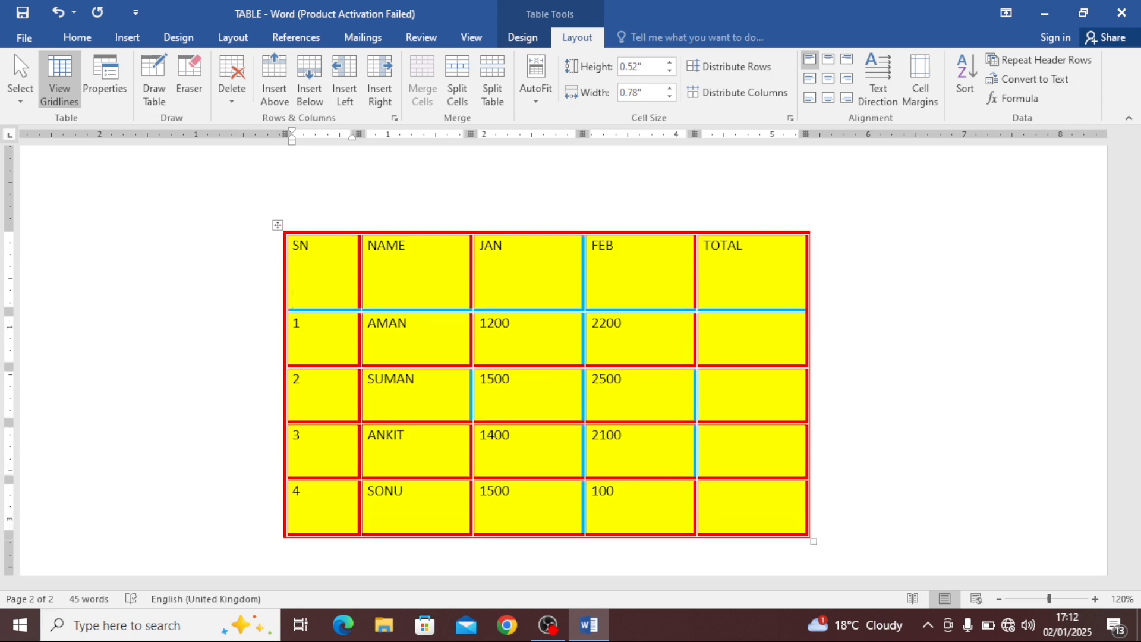
pyautogui.press('Return')
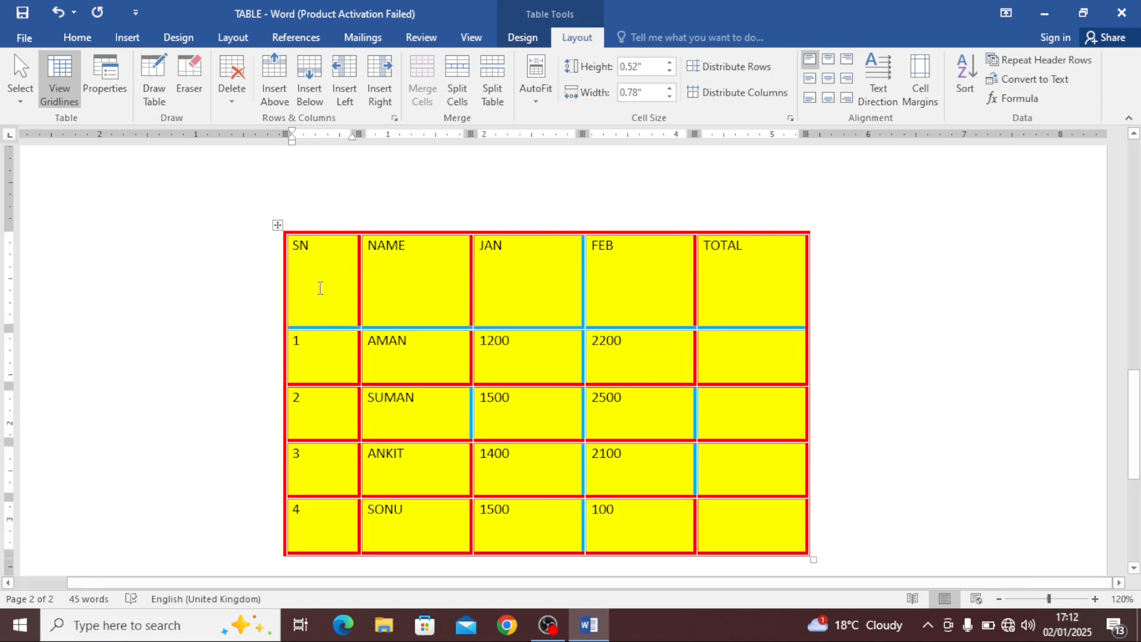
# Select the whole table and distribute its rows evenly
pyautogui.click(277, 225)
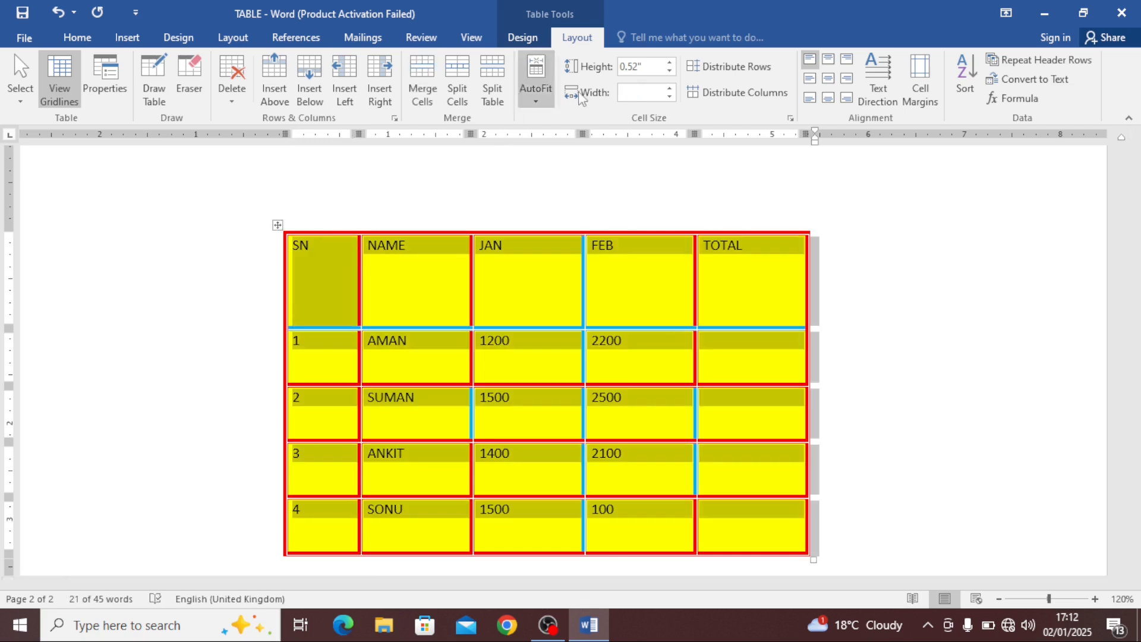
pyautogui.click(740, 66)
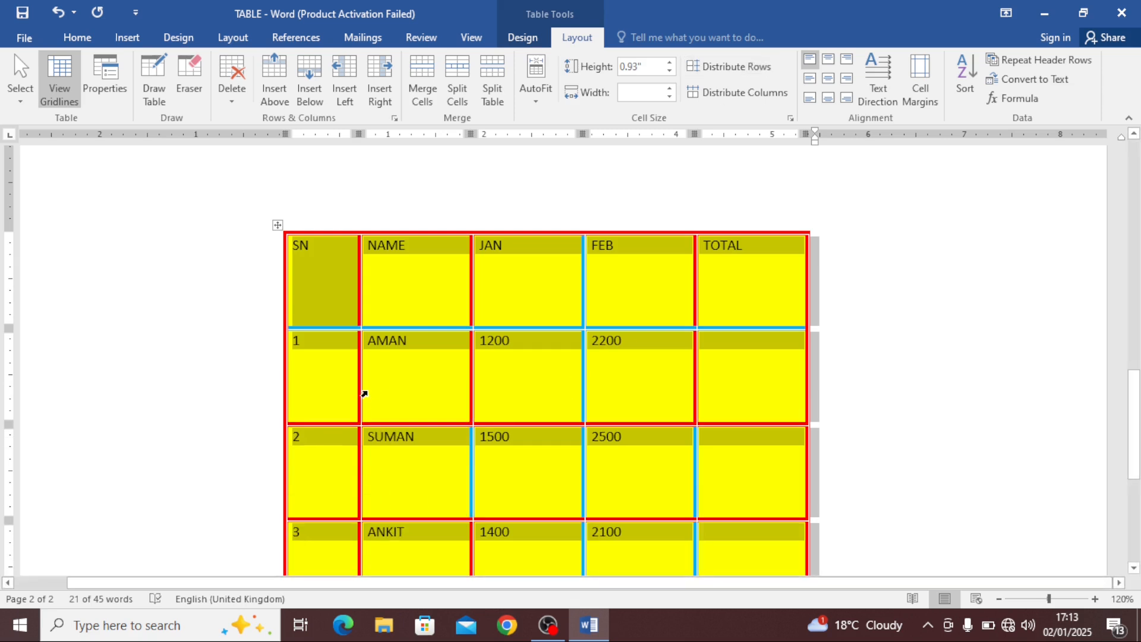
pyautogui.scroll(-3, 365, 393)
pyautogui.scroll(2, 363, 369)
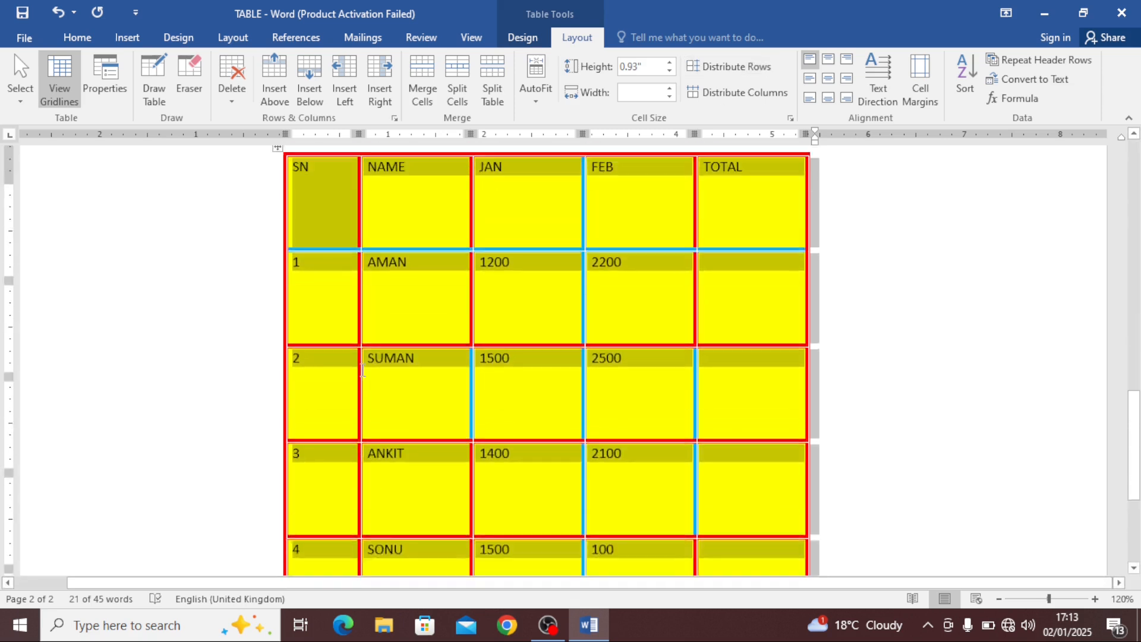
pyautogui.scroll(2, 332, 295)
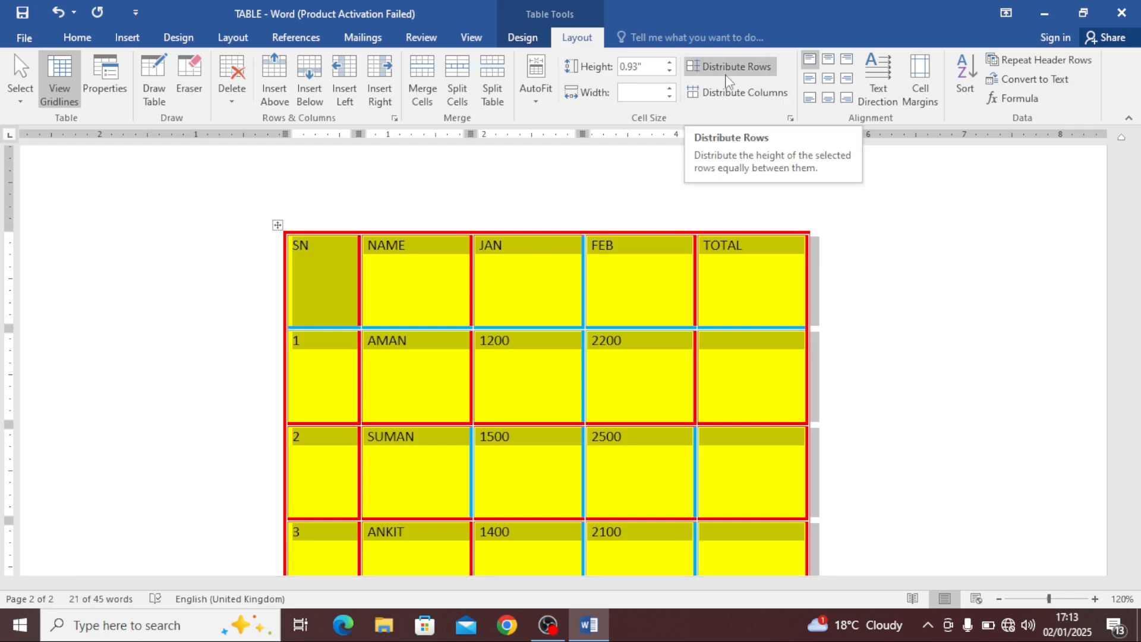
# Remove a blank line from the SN cell, shorten the header row on the ruler, and distribute rows evenly again
pyautogui.click(330, 308)
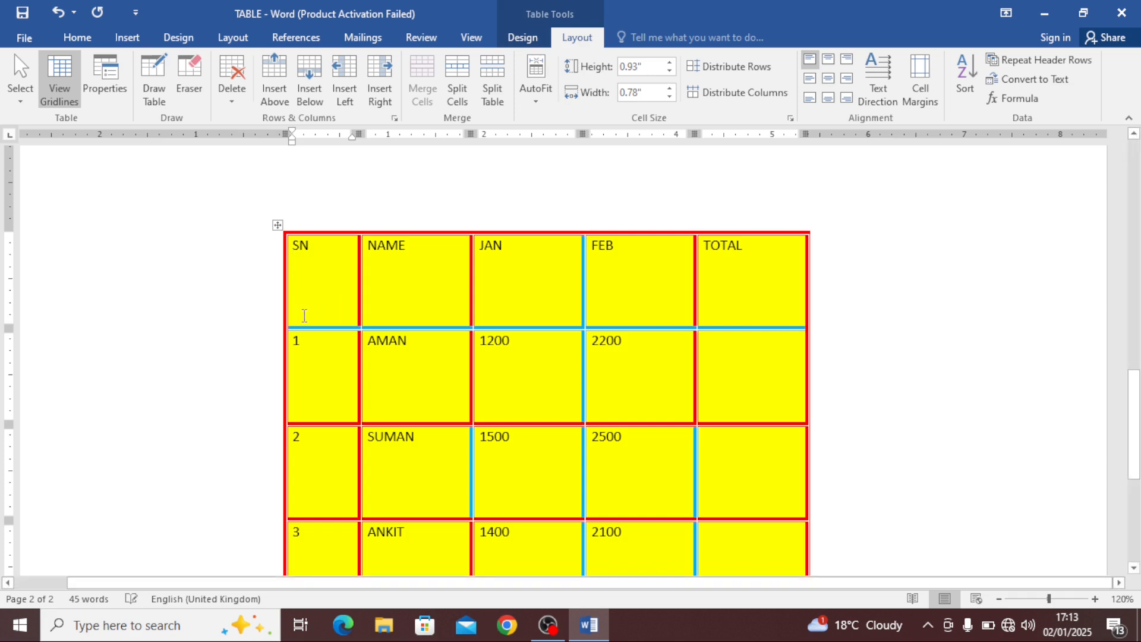
pyautogui.press('BackSpace')
pyautogui.moveTo(9, 331); pyautogui.dragTo(10, 283)
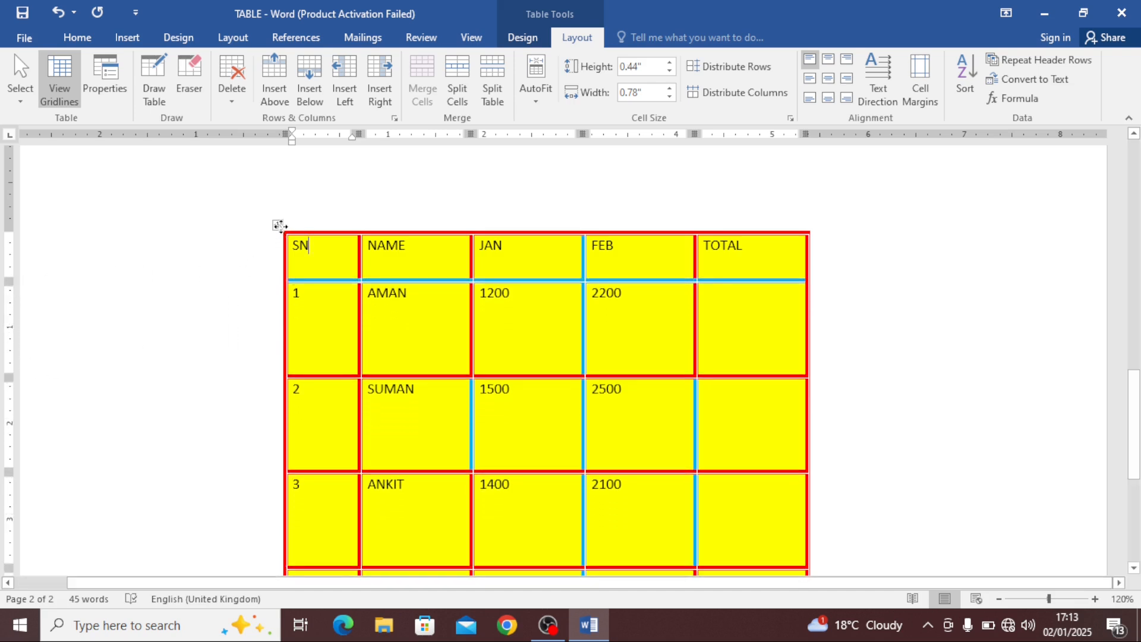
pyautogui.click(278, 225)
pyautogui.click(726, 69)
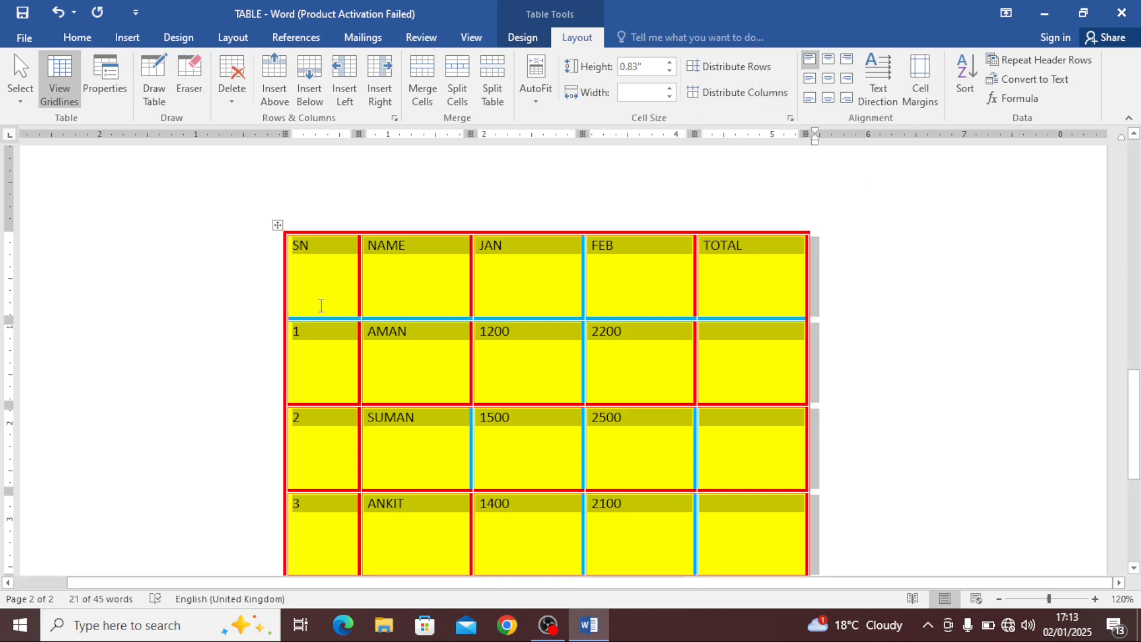
# Type RTRETETERTERTTE after SN in the first header cell
pyautogui.click(335, 260)
pyautogui.write('R')
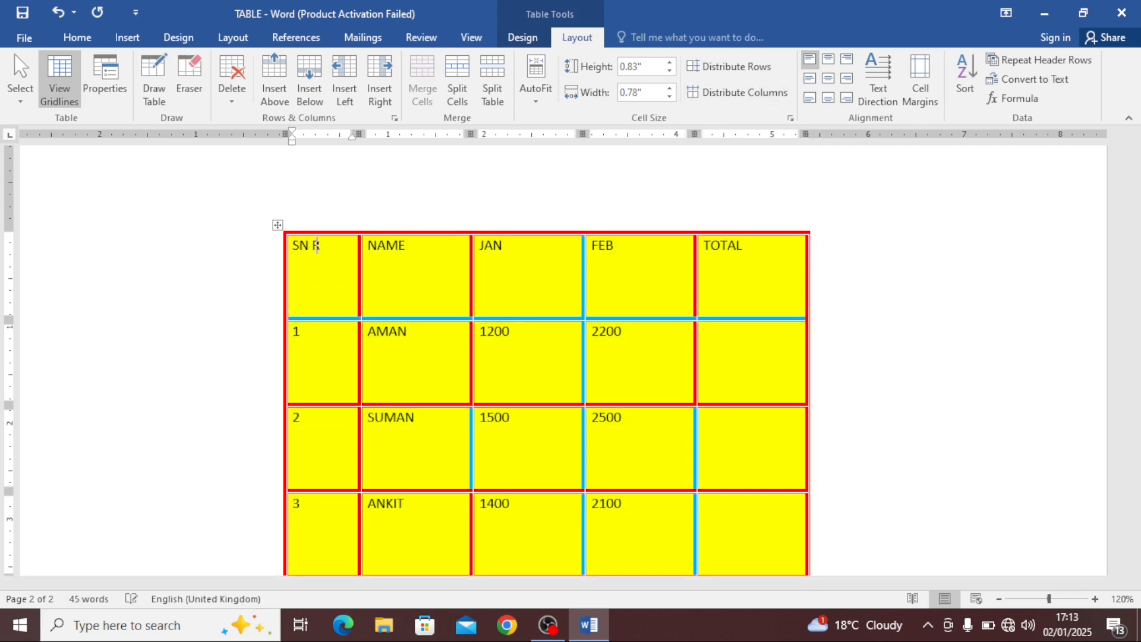
pyautogui.write('TRETETERTERTTE')
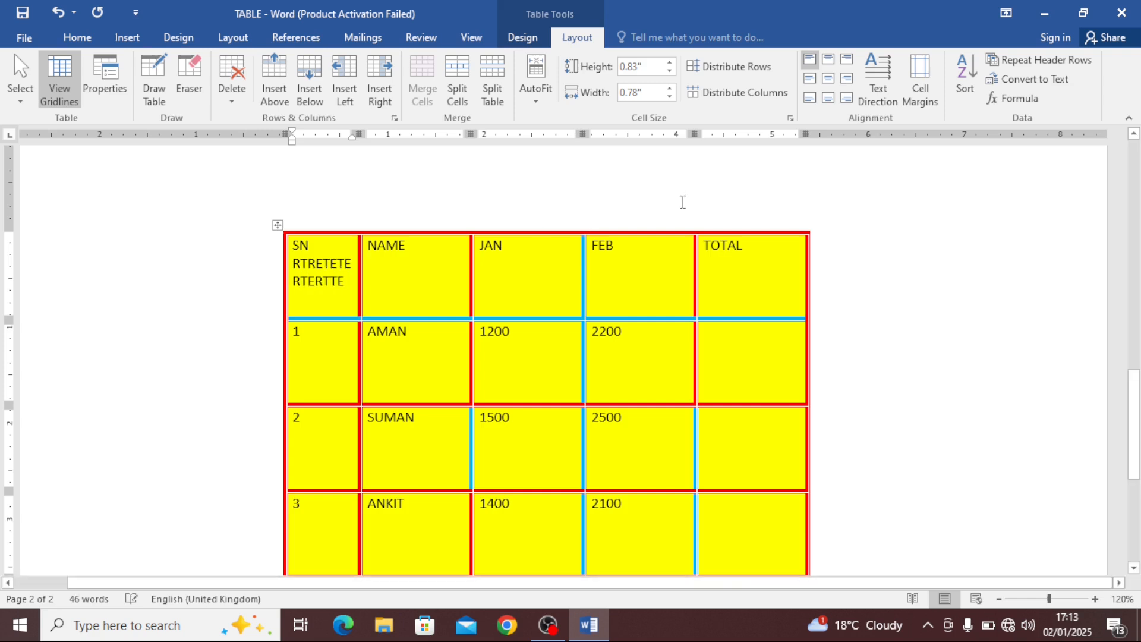
# Widen the SN column on the ruler, then select the table and distribute its columns evenly
pyautogui.click(736, 92)
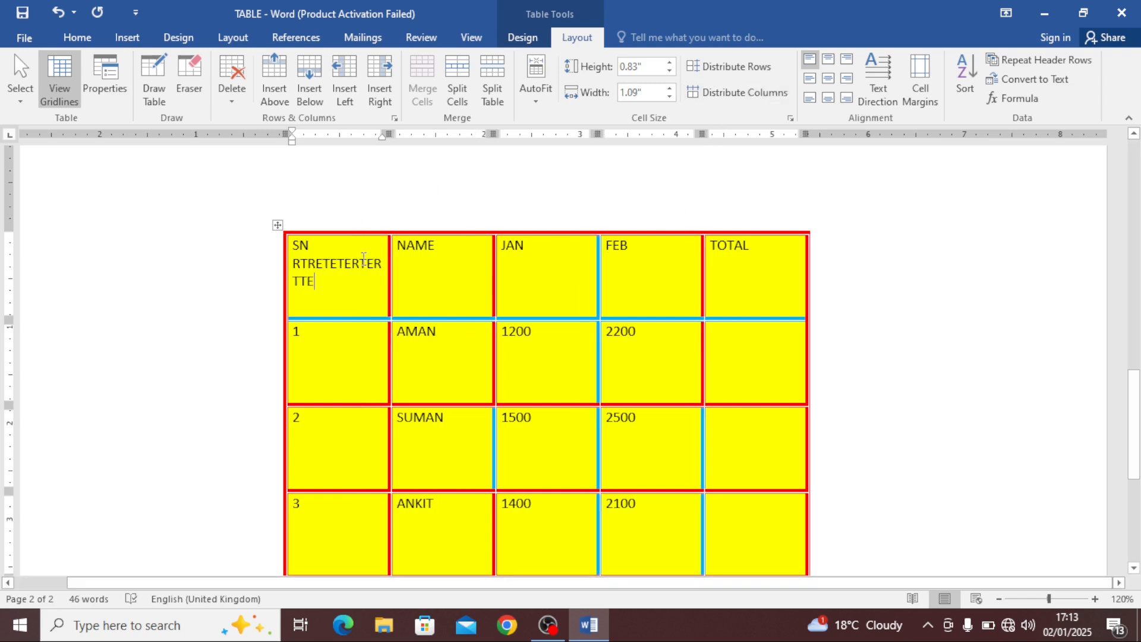
pyautogui.moveTo(388, 135); pyautogui.dragTo(426, 142)
pyautogui.click(259, 225)
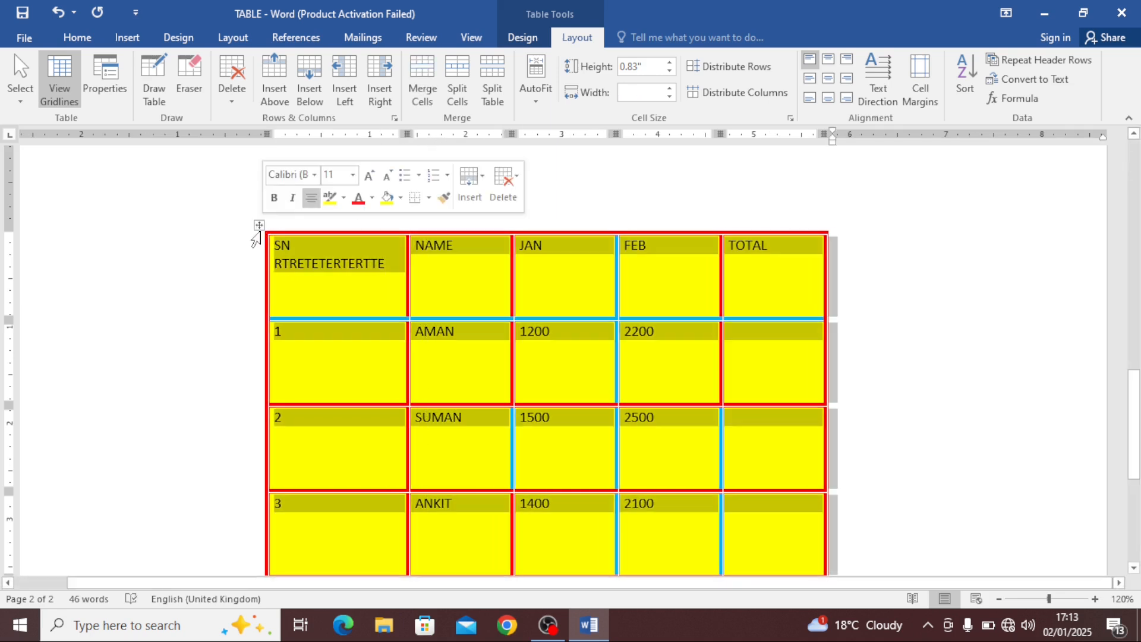
pyautogui.click(713, 98)
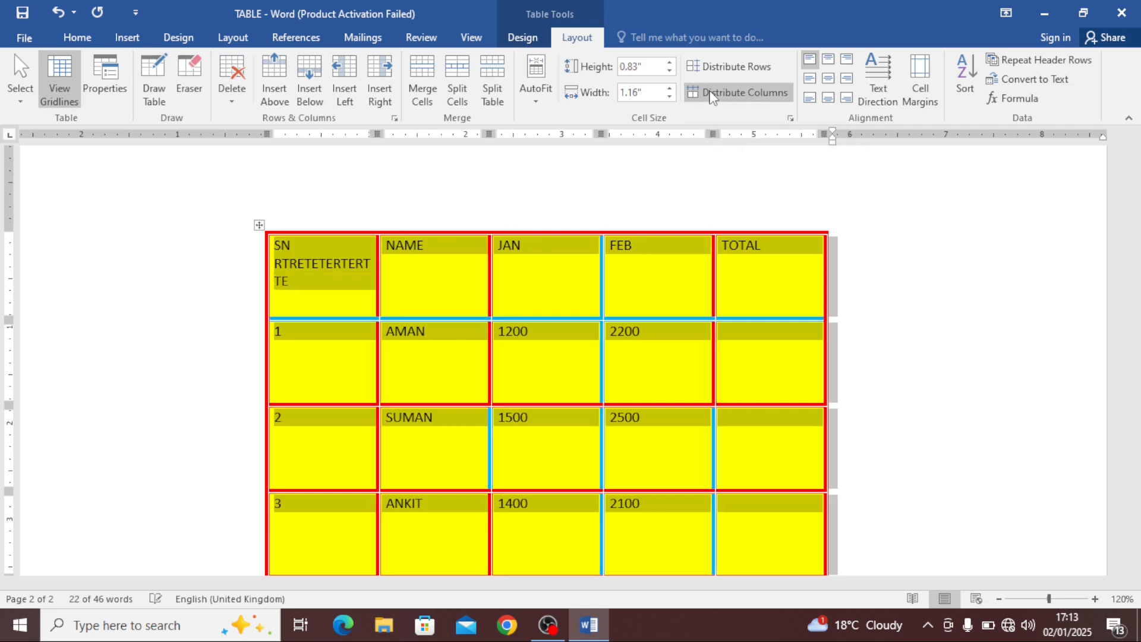
# Narrow the NAME column and widen the JAN column on the ruler, then distribute all columns evenly again
pyautogui.click(443, 266)
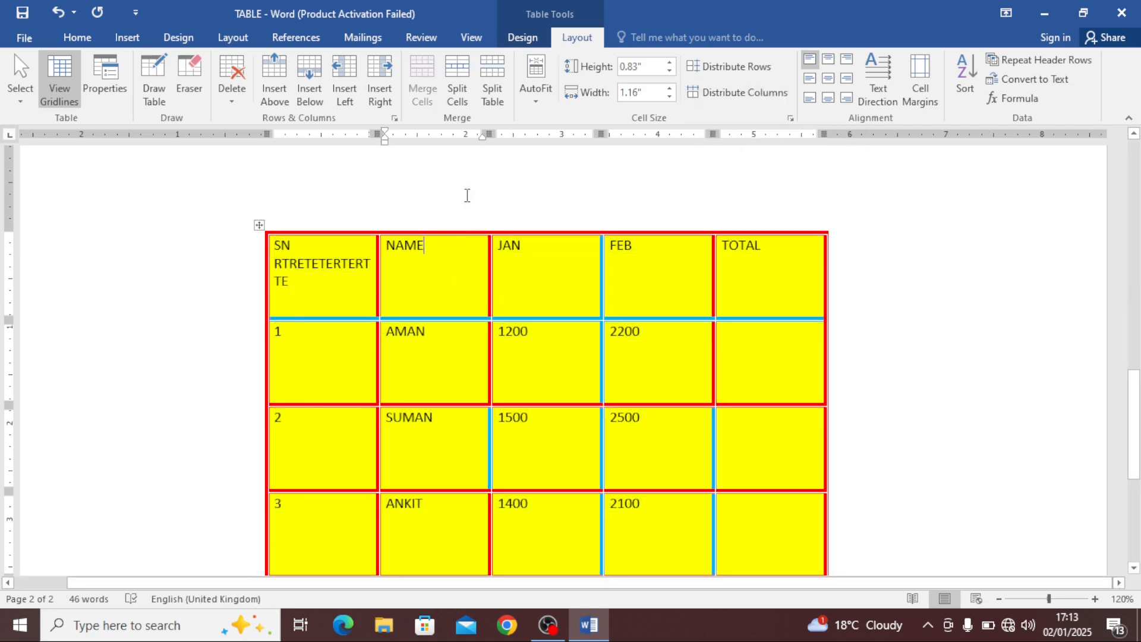
pyautogui.moveTo(488, 135); pyautogui.dragTo(449, 162)
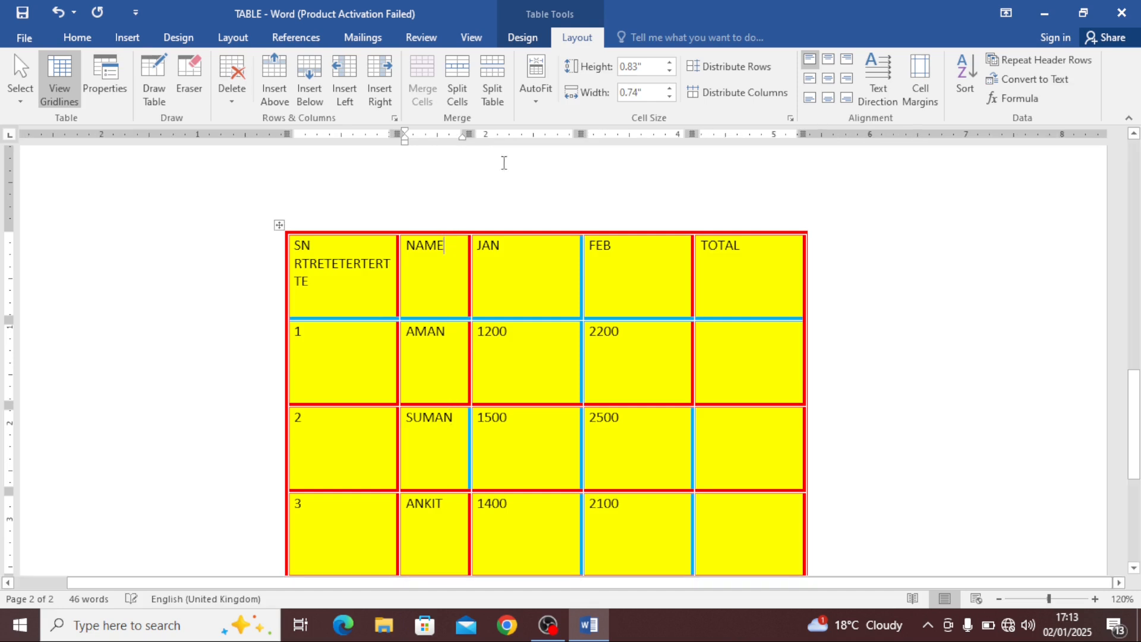
pyautogui.moveTo(582, 137); pyautogui.dragTo(617, 139)
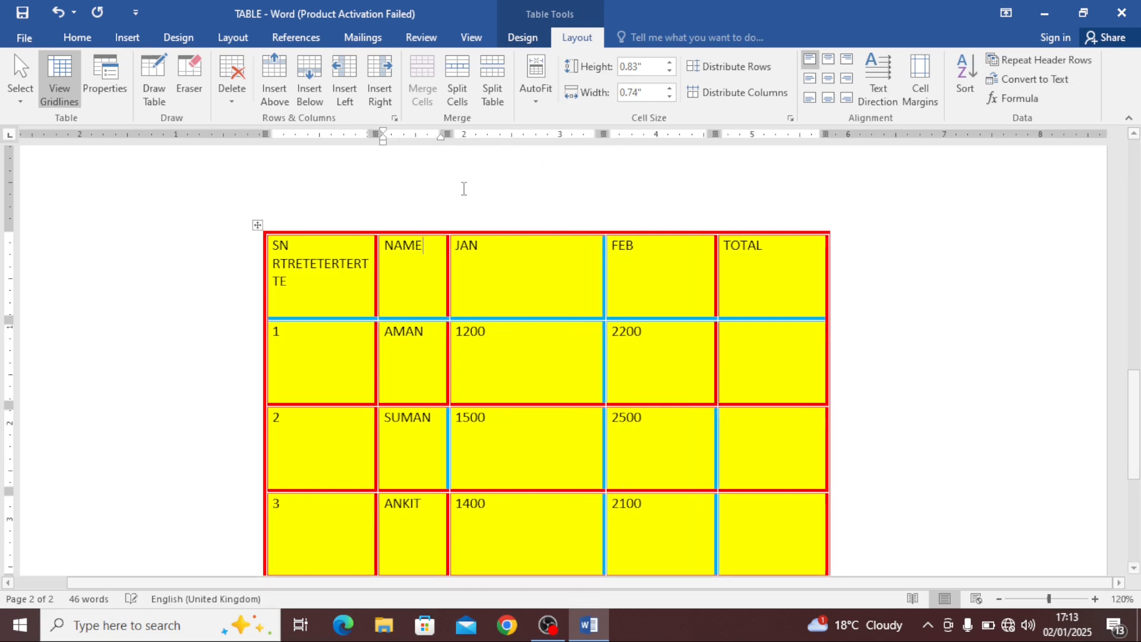
pyautogui.click(262, 227)
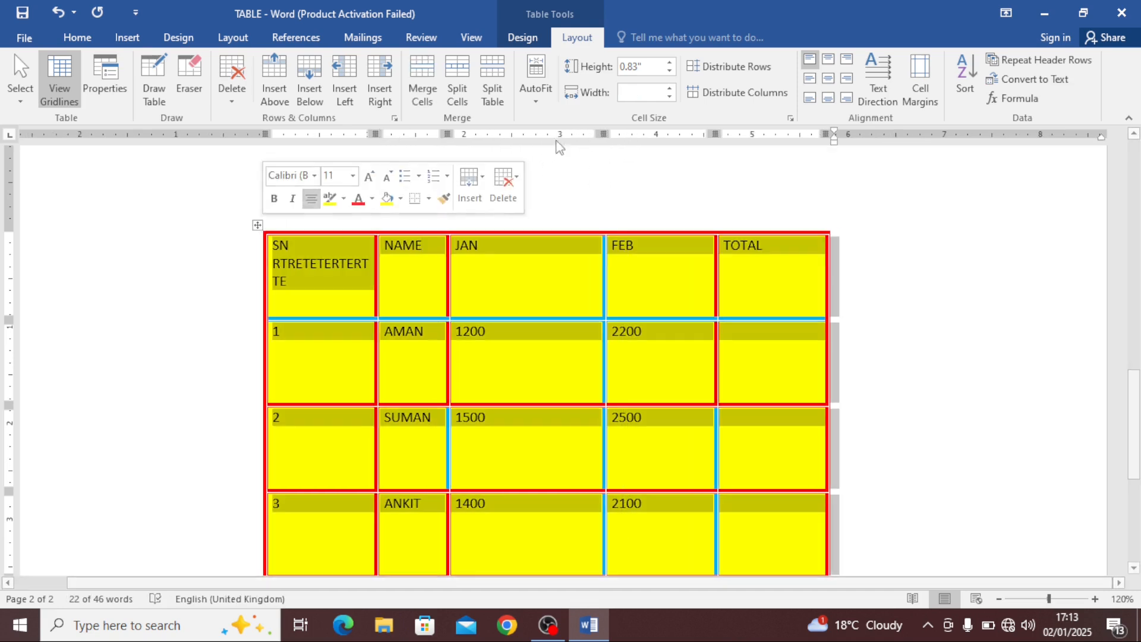
pyautogui.click(717, 94)
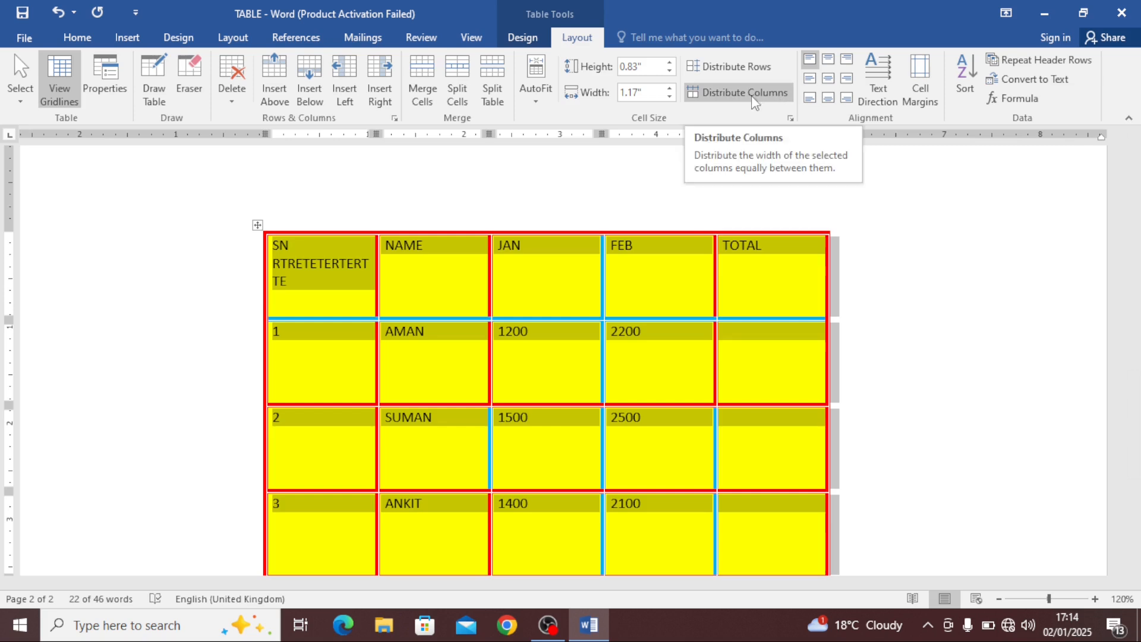
pyautogui.click(573, 267)
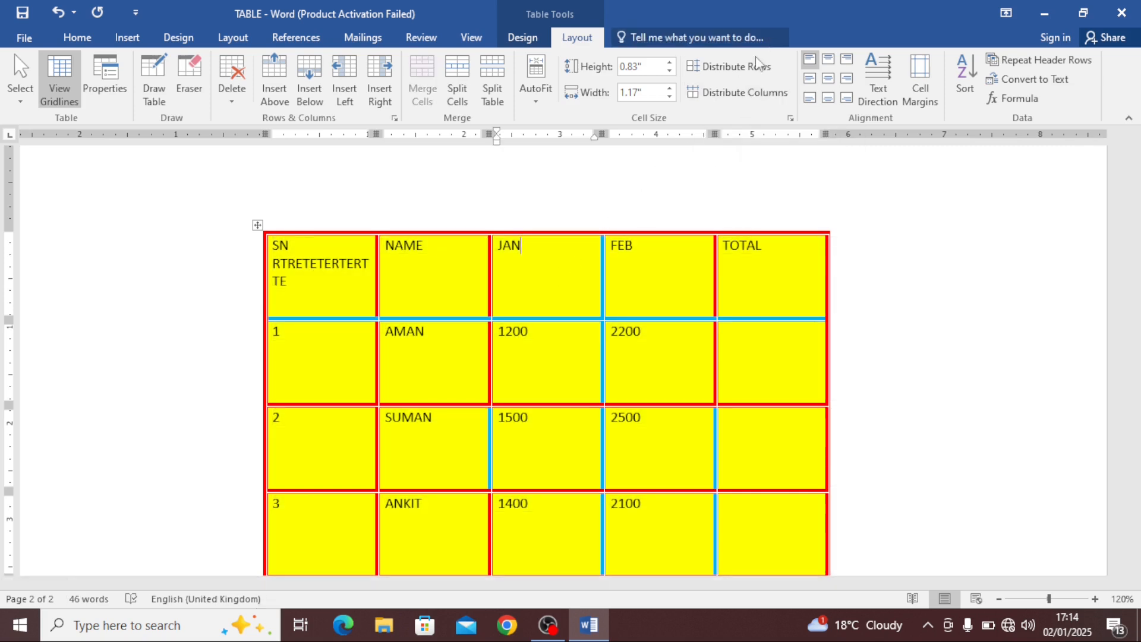
pyautogui.click(466, 272)
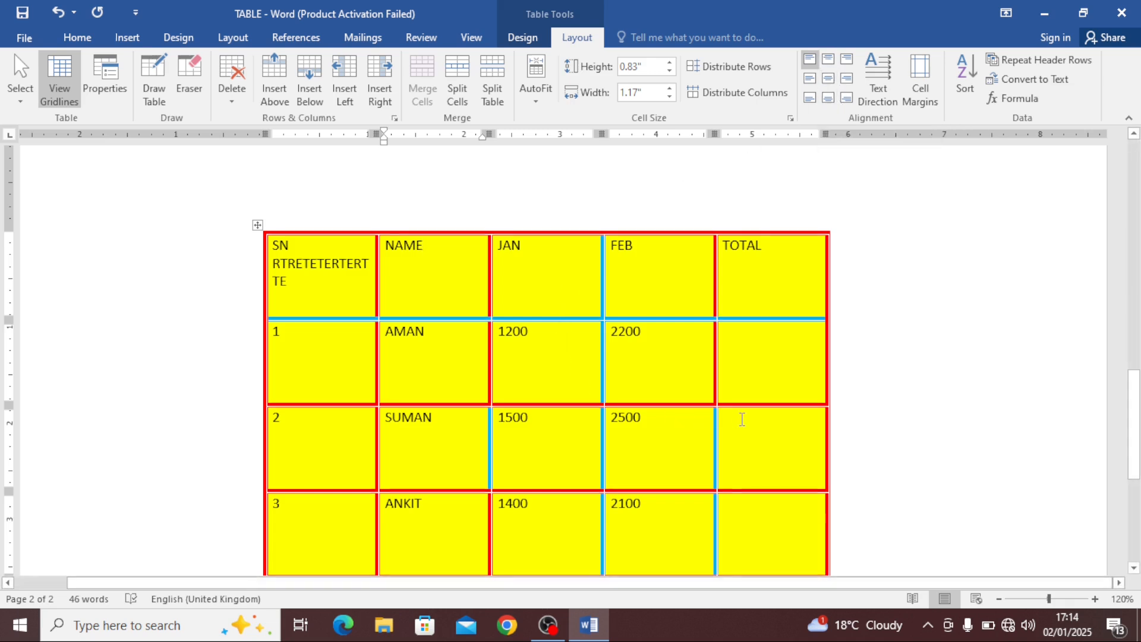
# Enlarge the whole table by its corner resize handle
pyautogui.scroll(-3, 742, 419)
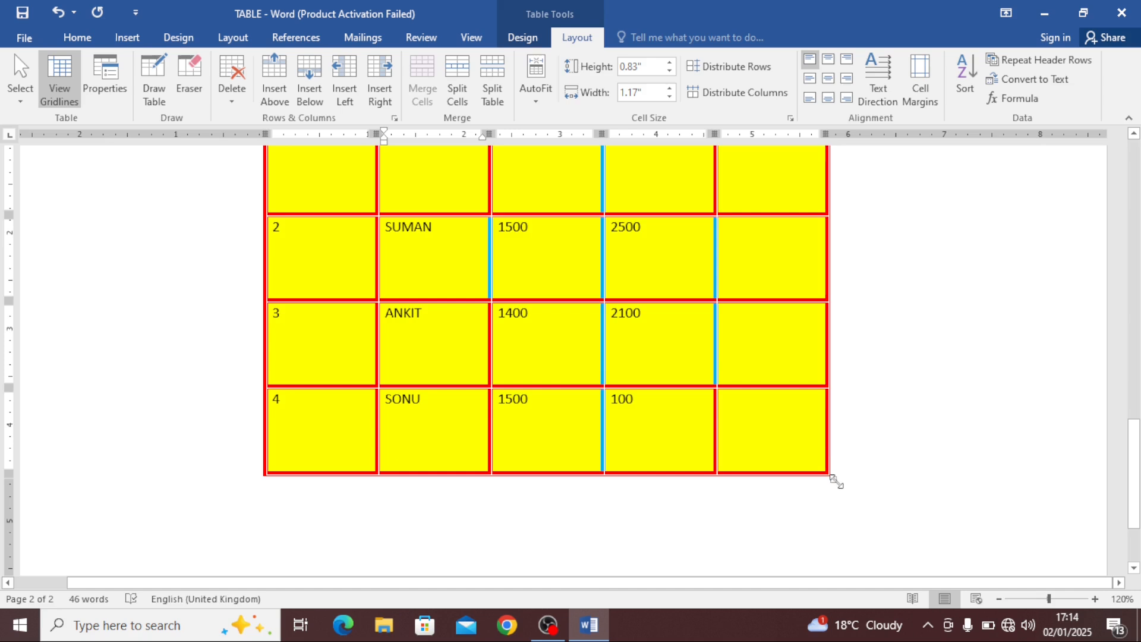
pyautogui.moveTo(836, 481); pyautogui.dragTo(1080, 619)
pyautogui.click(537, 326)
# Make the 1200 value in AMAN's JAN cell bold
pyautogui.moveTo(517, 306); pyautogui.dragTo(470, 299)
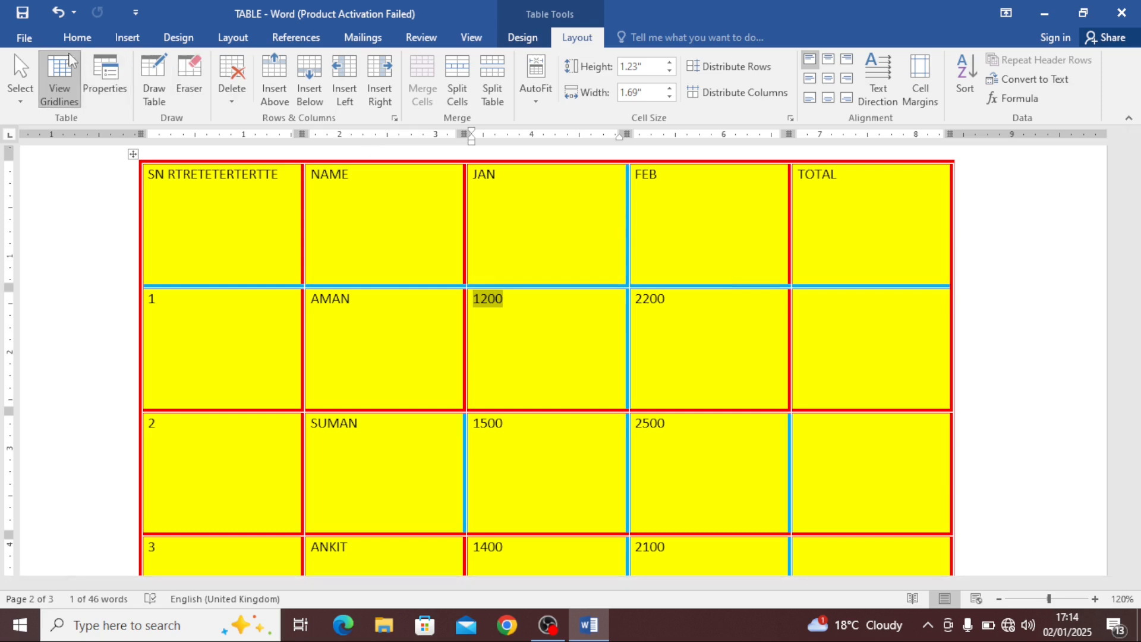
pyautogui.click(78, 36)
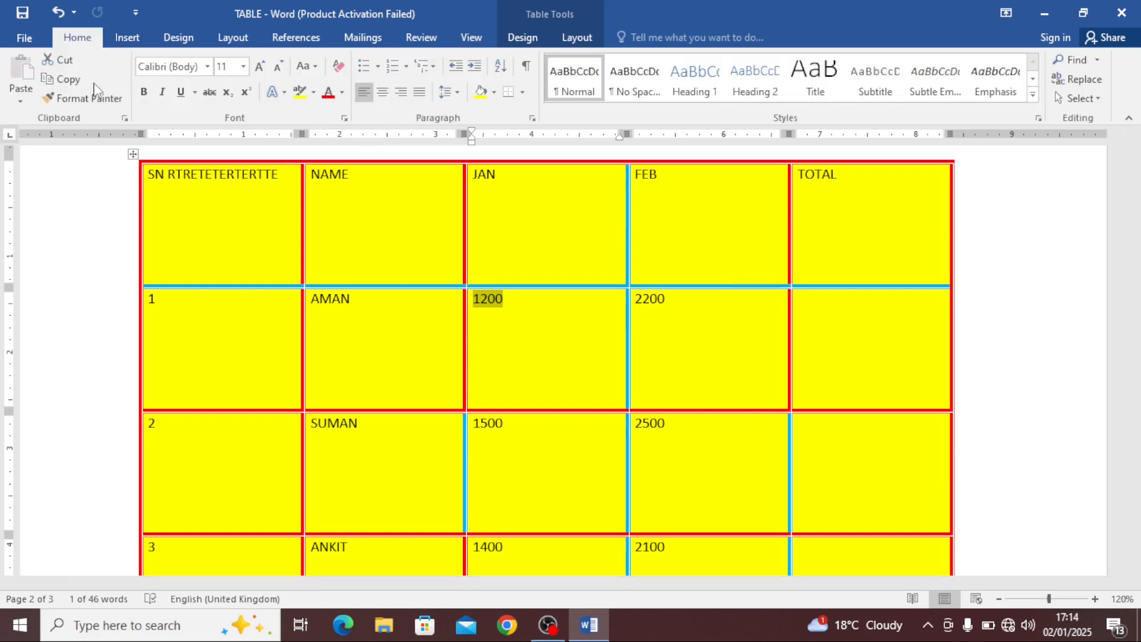
pyautogui.click(143, 92)
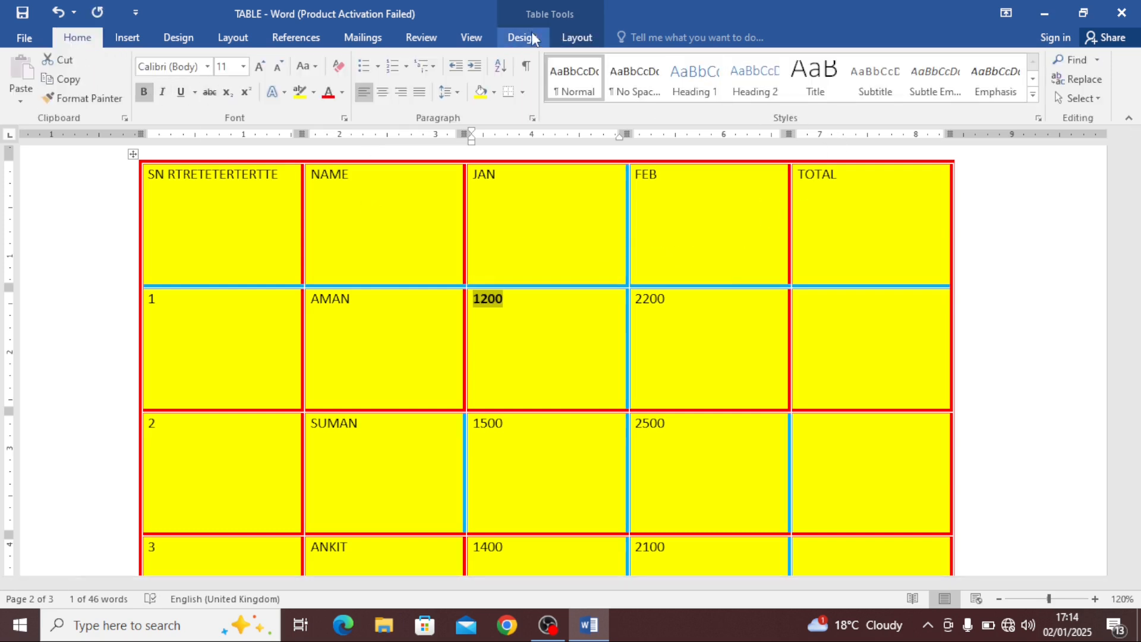
pyautogui.click(580, 38)
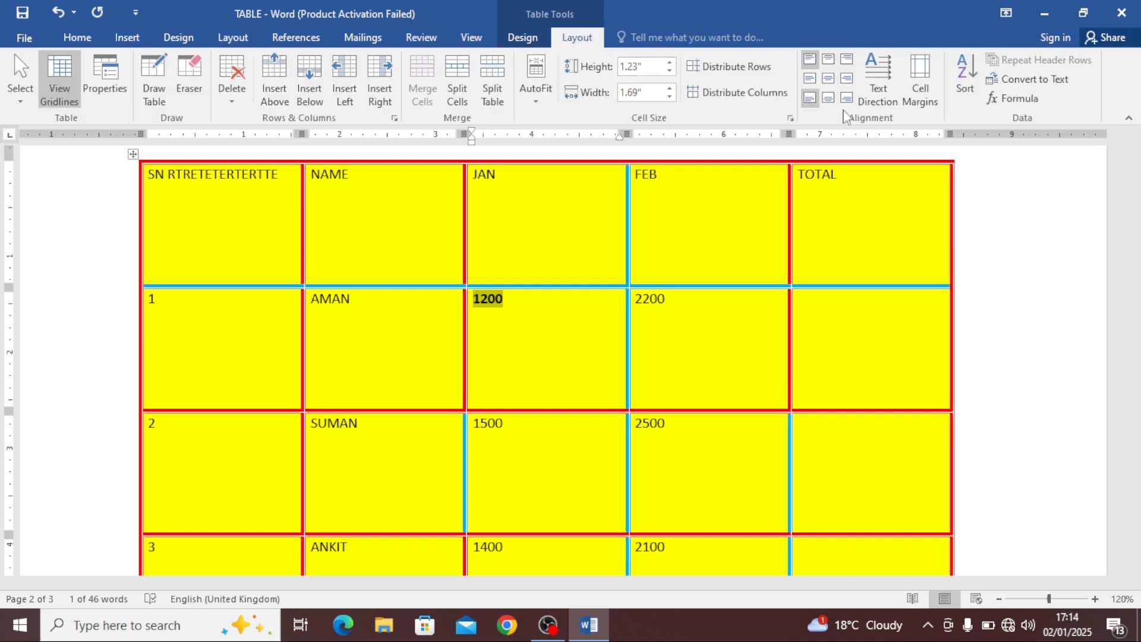
# Try each of the nine cell alignment positions on the 1200 cell
pyautogui.click(816, 62)
pyautogui.click(810, 99)
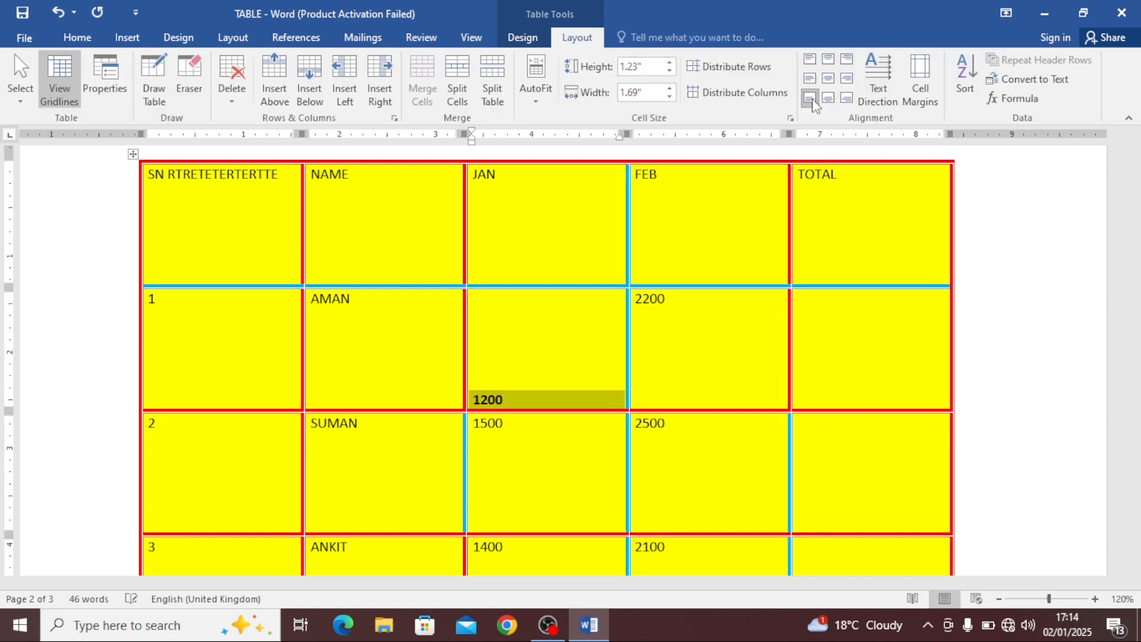
pyautogui.click(809, 58)
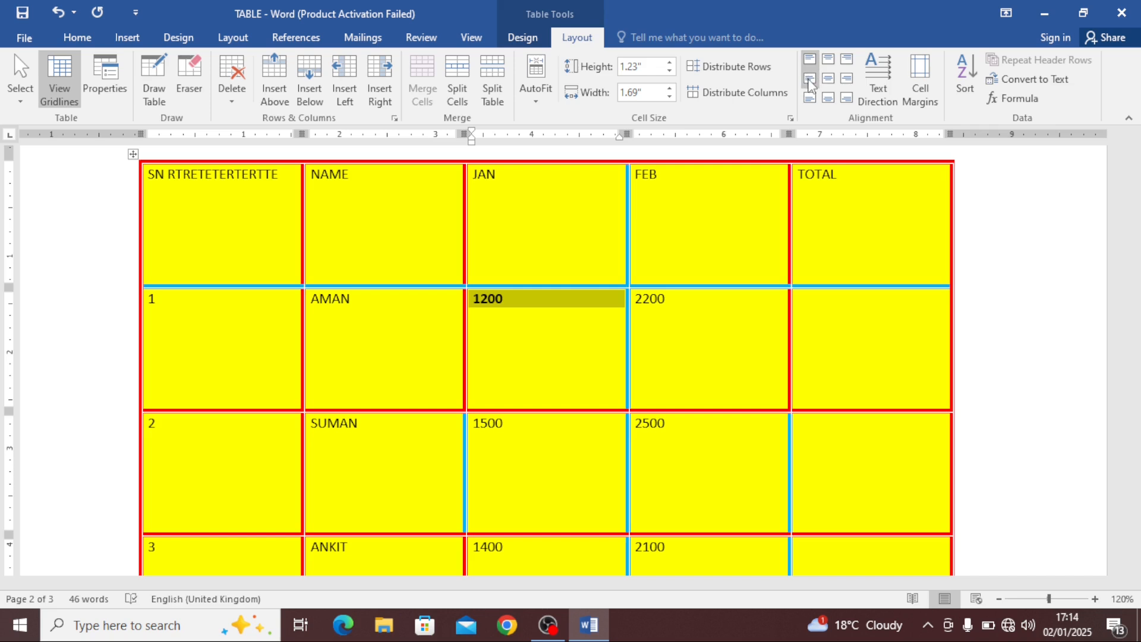
pyautogui.click(809, 78)
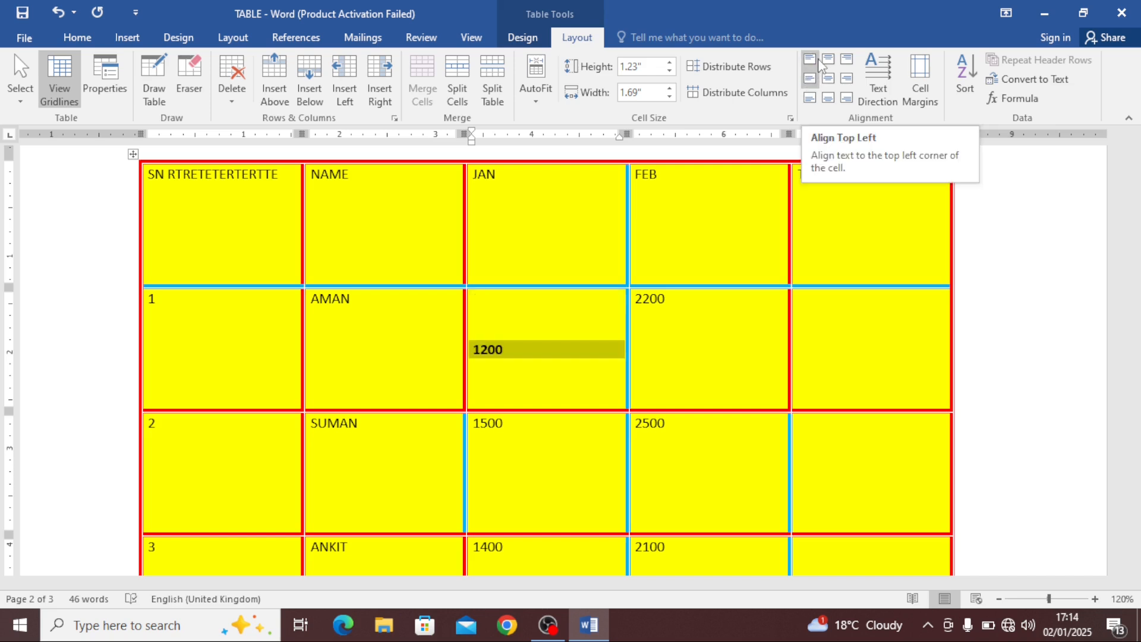
pyautogui.click(811, 60)
pyautogui.click(832, 60)
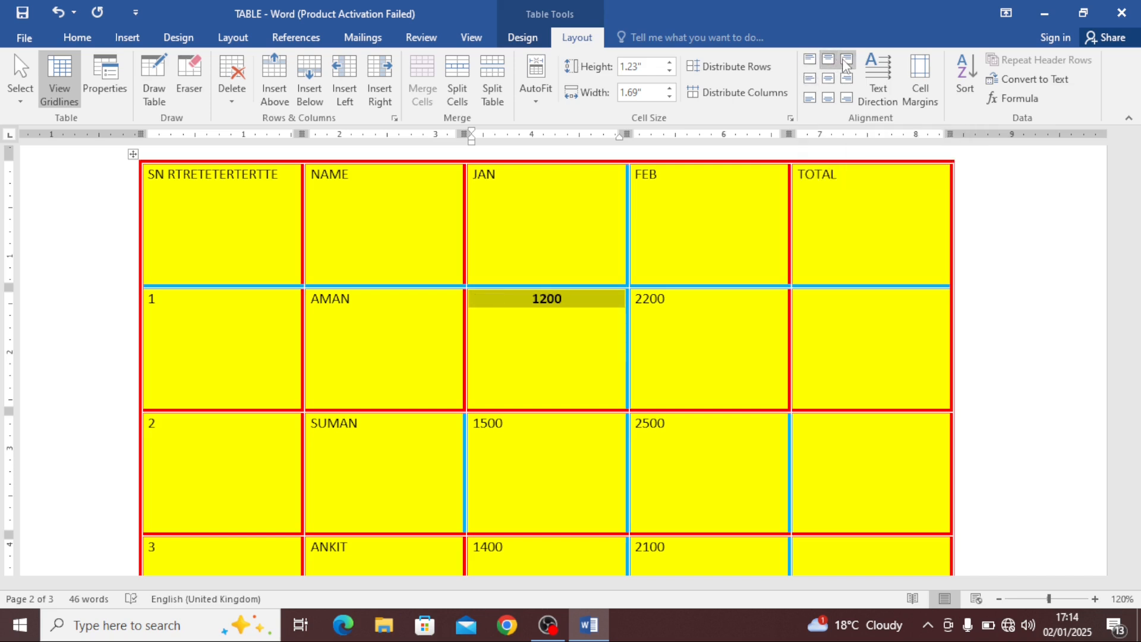
pyautogui.click(847, 58)
pyautogui.click(809, 58)
pyautogui.click(829, 59)
pyautogui.click(847, 59)
pyautogui.click(809, 59)
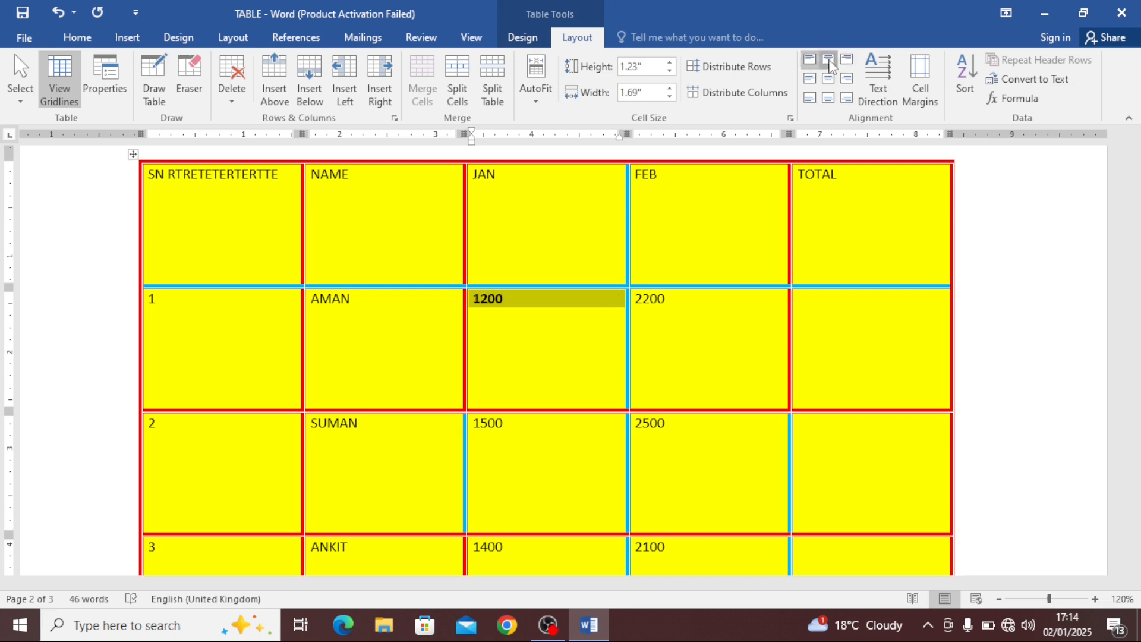
pyautogui.click(828, 59)
pyautogui.click(847, 59)
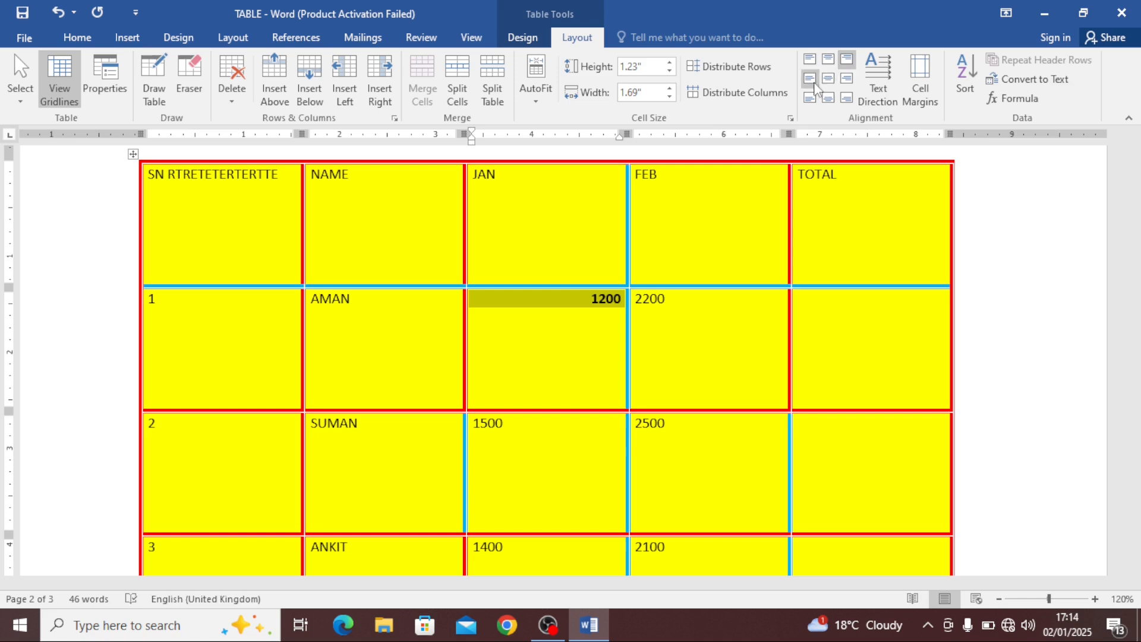
pyautogui.click(812, 79)
pyautogui.click(829, 78)
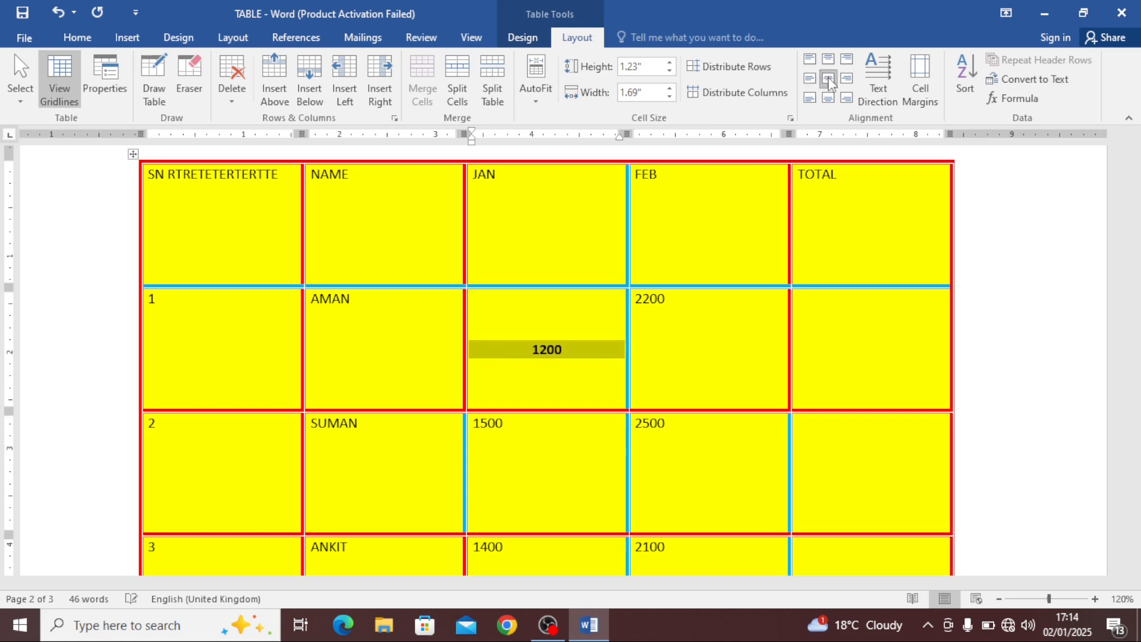
pyautogui.click(847, 79)
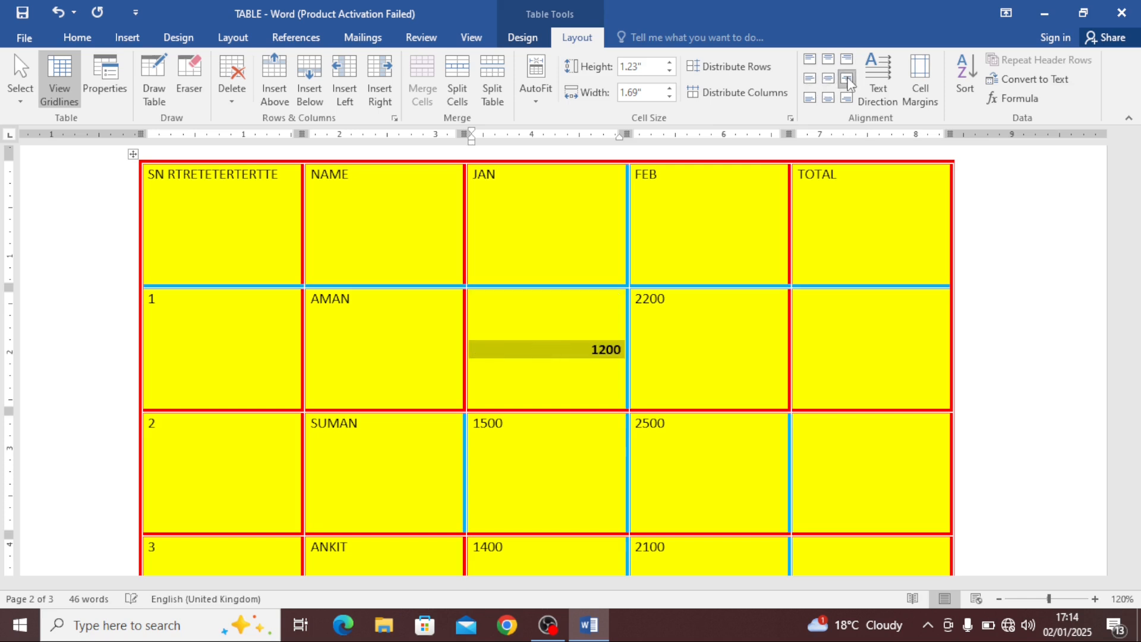
pyautogui.click(810, 99)
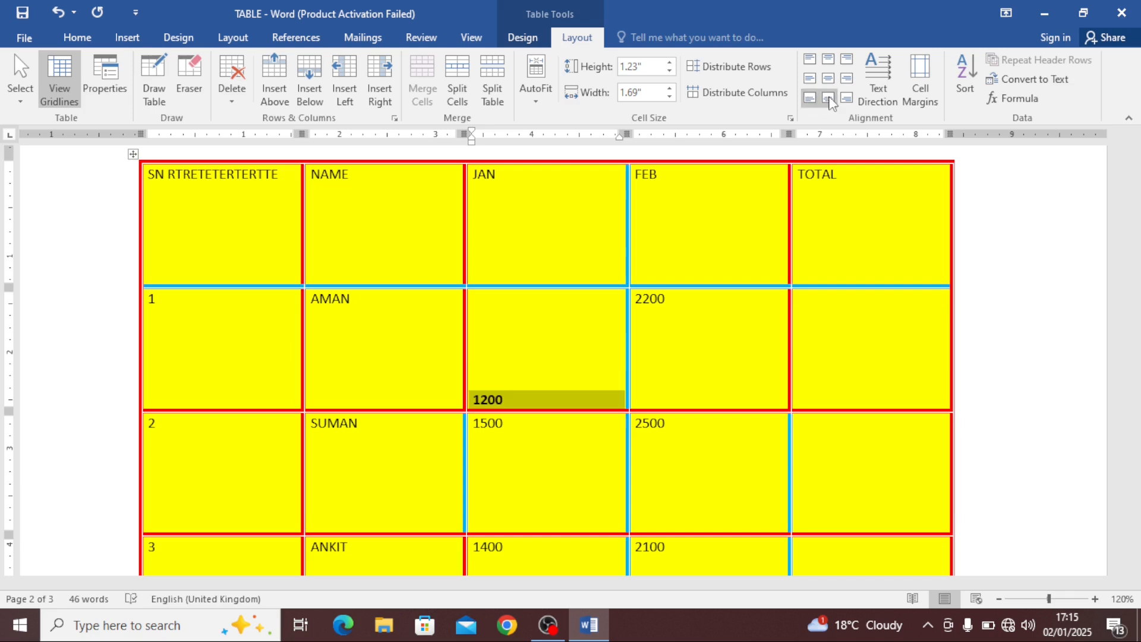
pyautogui.click(829, 99)
pyautogui.click(847, 99)
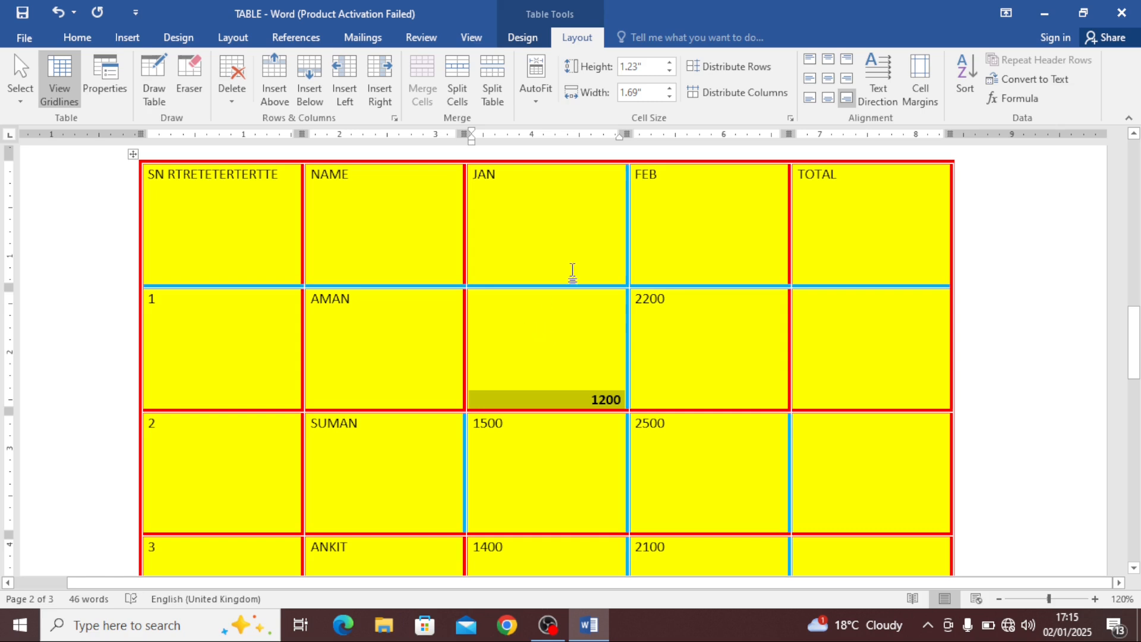
# Step through the alignment positions once more and set the 1200 cell to Align Center
pyautogui.click(809, 59)
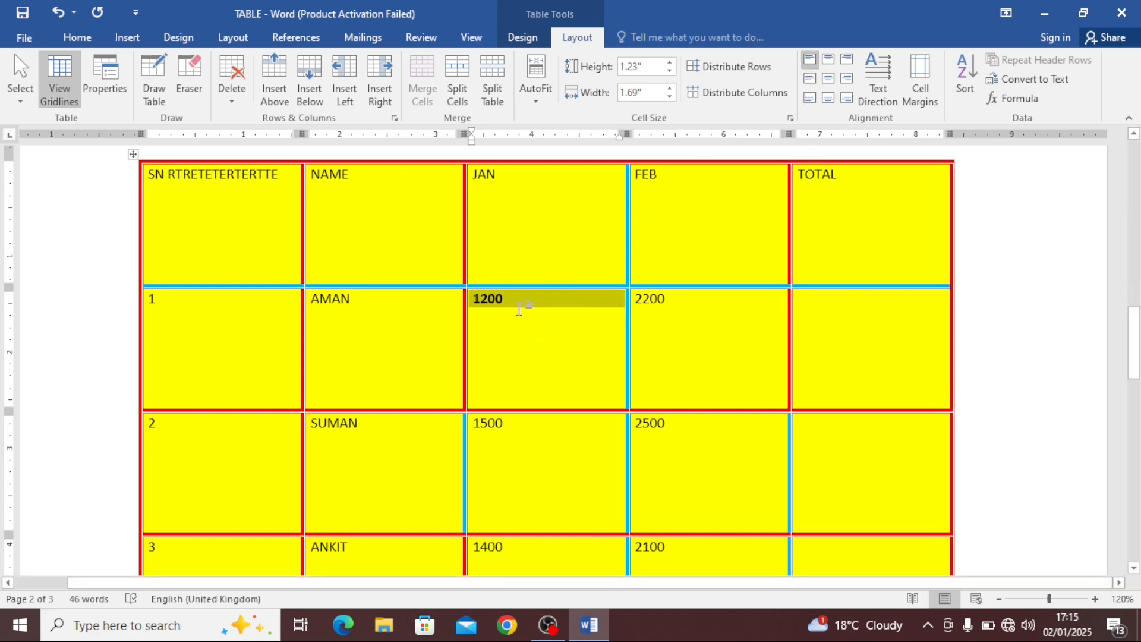
pyautogui.click(828, 59)
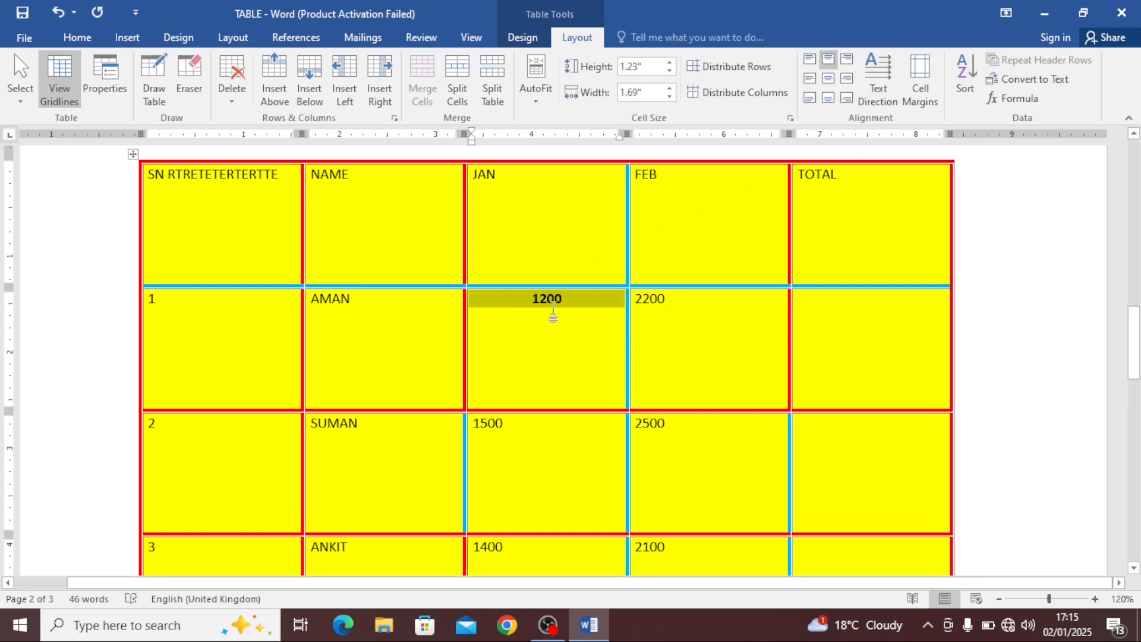
pyautogui.click(847, 59)
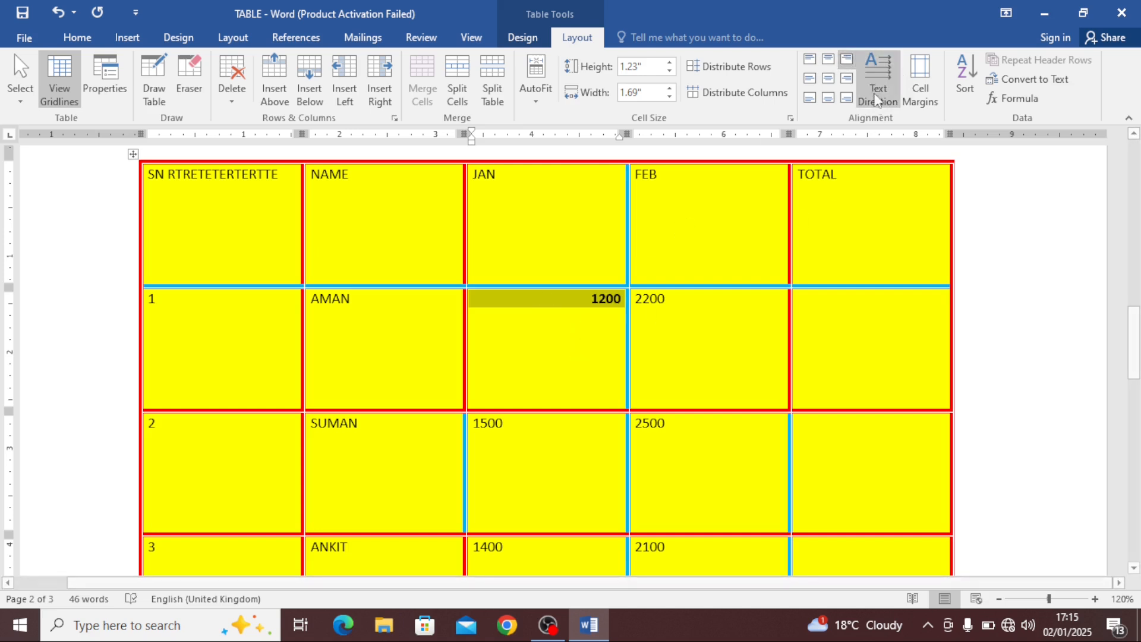
pyautogui.click(814, 83)
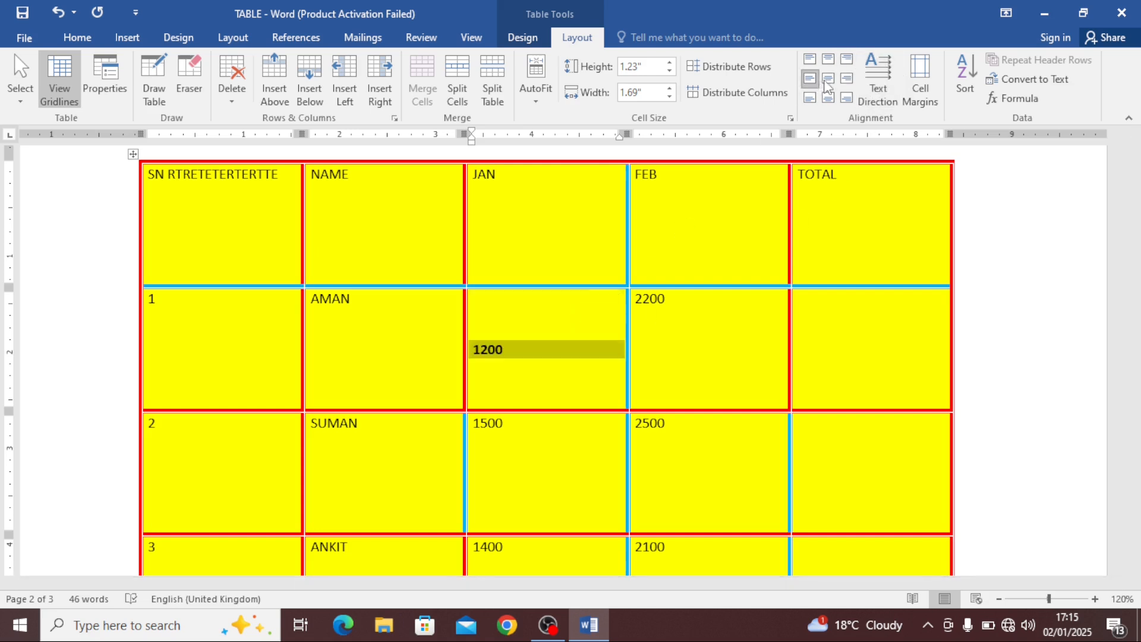
pyautogui.click(828, 79)
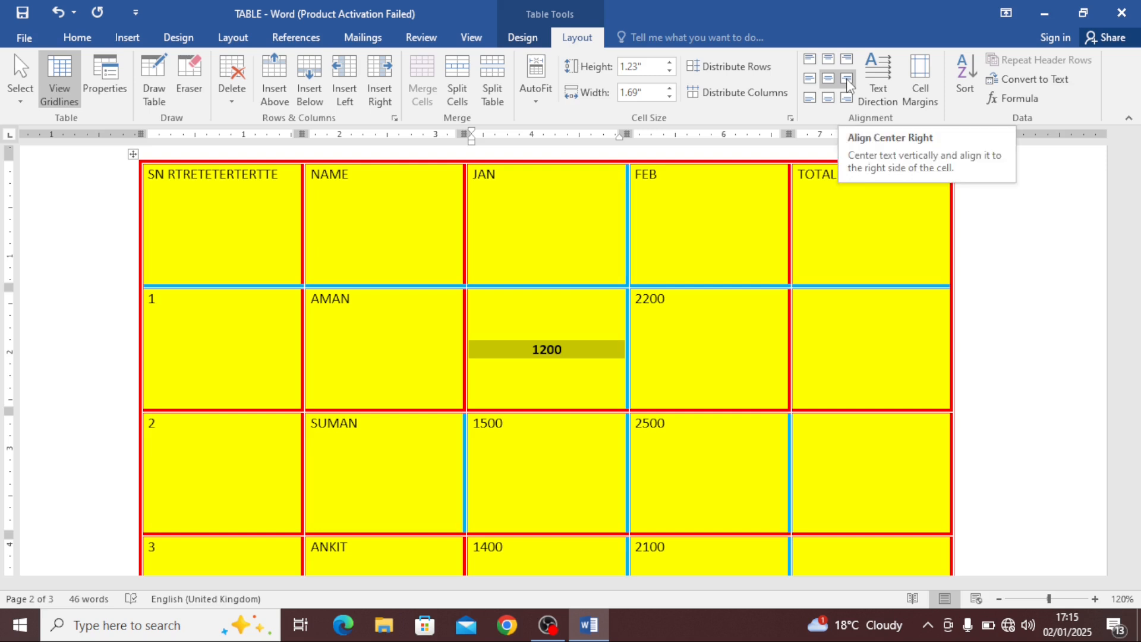
pyautogui.click(848, 80)
pyautogui.click(809, 97)
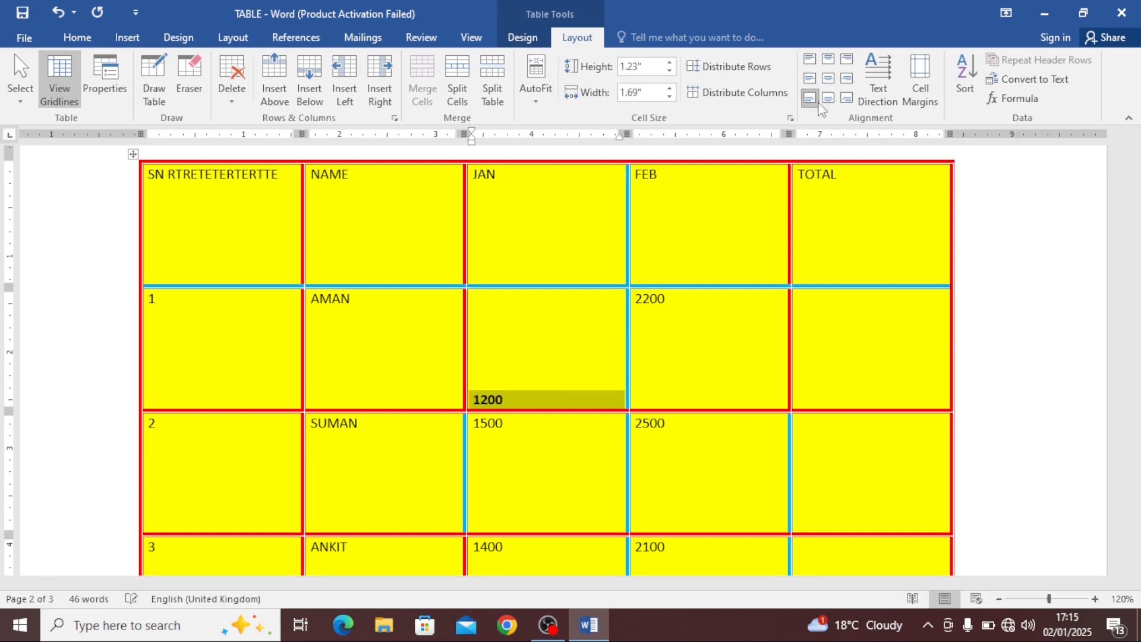
pyautogui.click(828, 97)
pyautogui.click(847, 98)
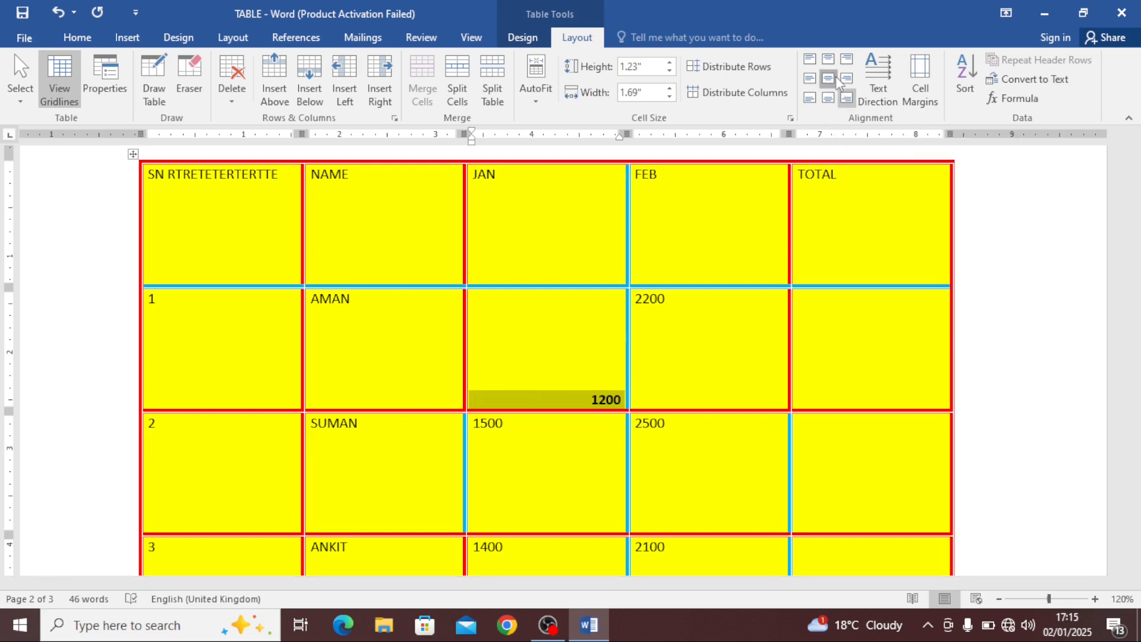
pyautogui.click(830, 79)
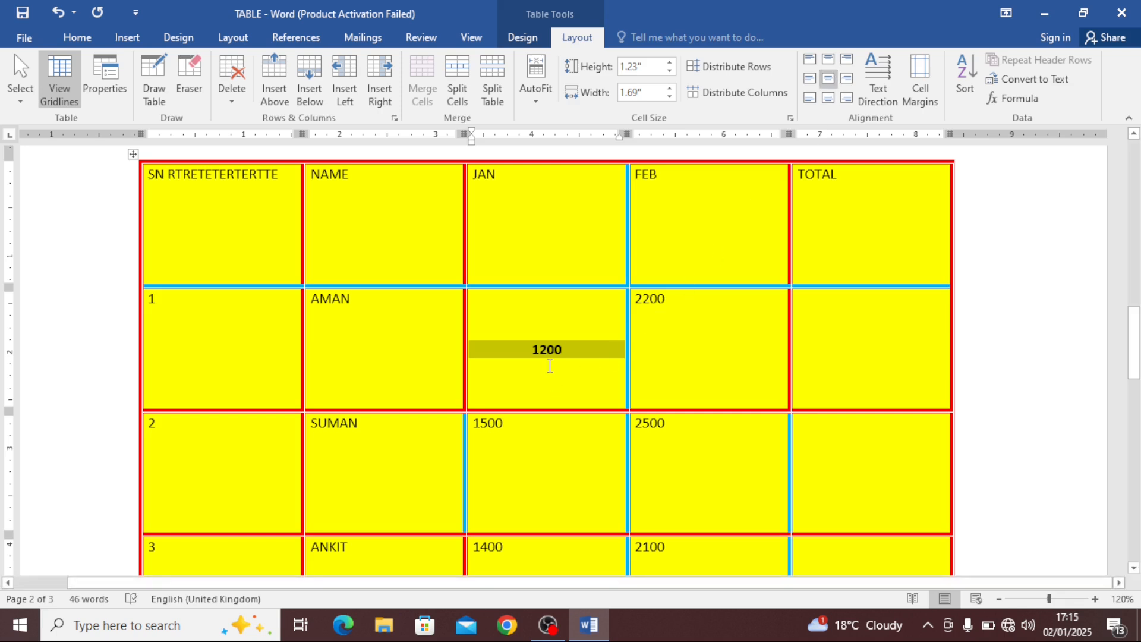
# Replace the 1200 value with the word INDIAN
pyautogui.write('IND')
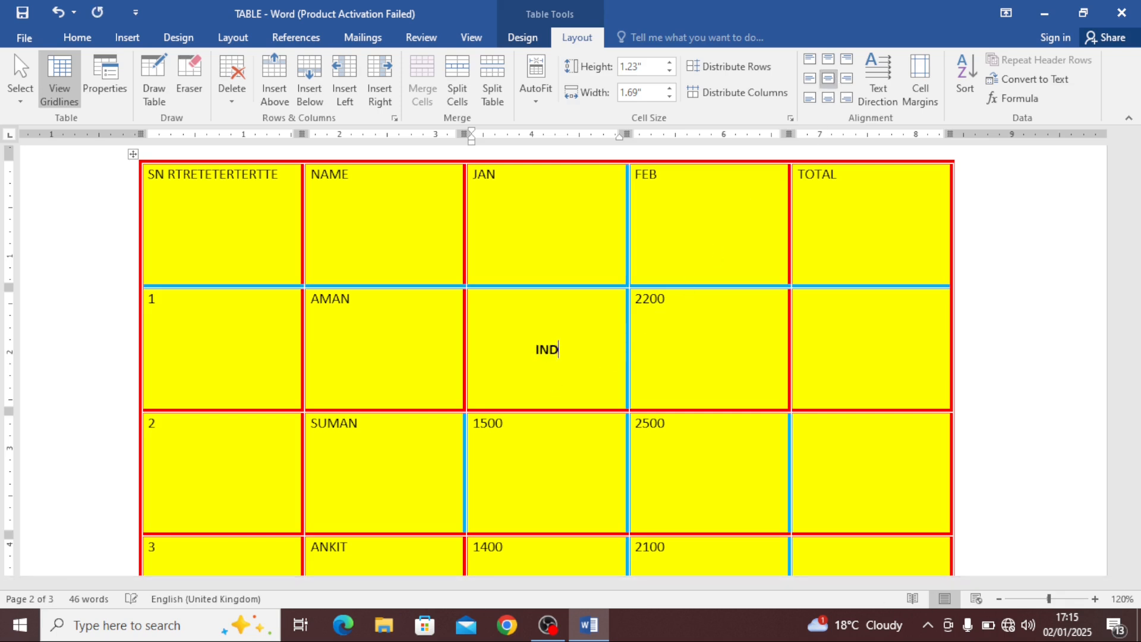
pyautogui.write('IAN')
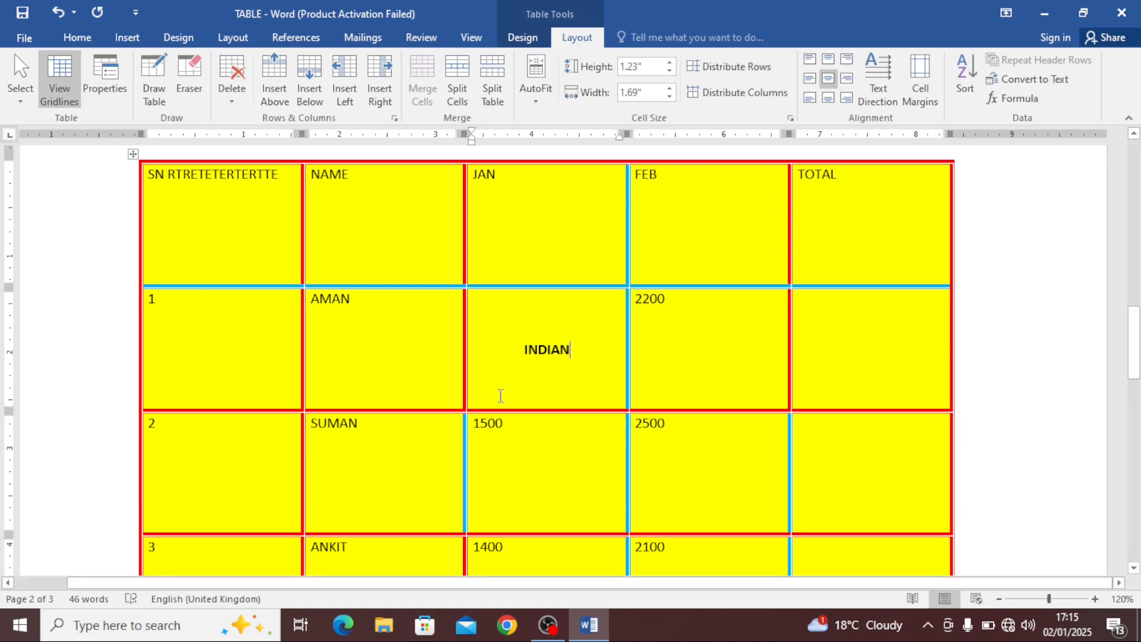
# Select INDIAN and rotate it through each Text Direction option back to horizontal
pyautogui.moveTo(582, 345); pyautogui.dragTo(509, 349)
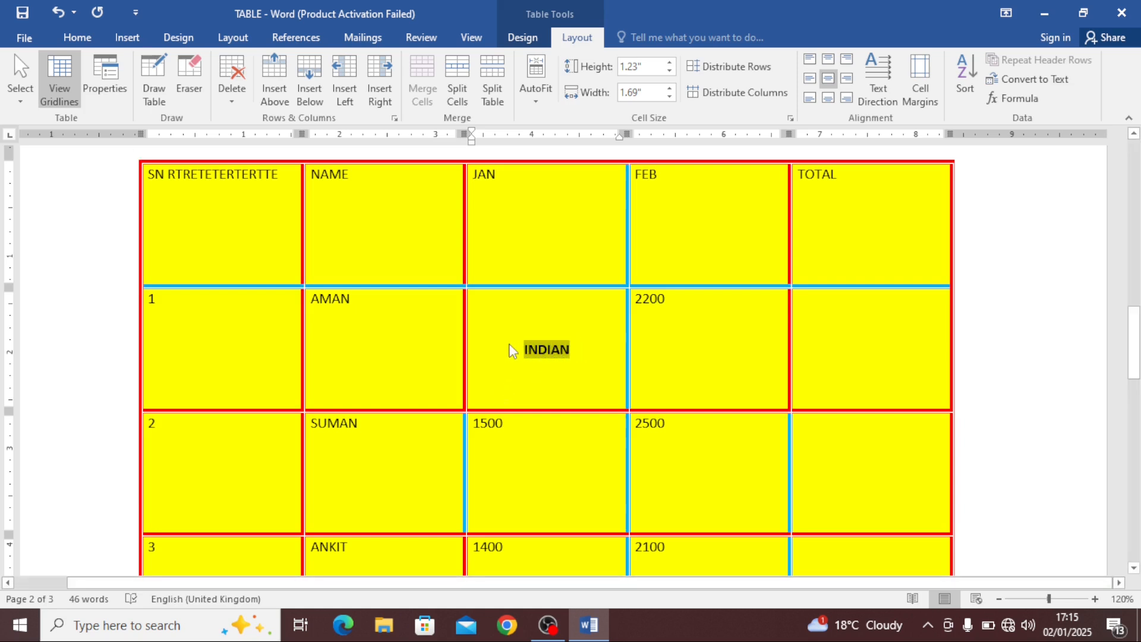
pyautogui.click(880, 89)
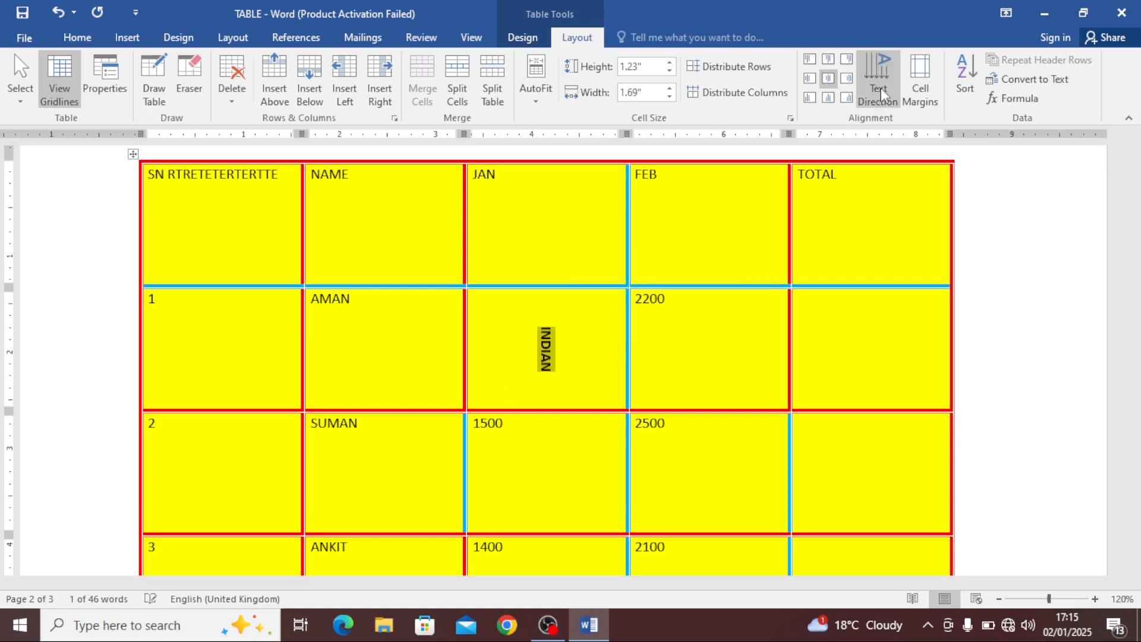
pyautogui.click(880, 88)
pyautogui.click(881, 88)
pyautogui.click(881, 88)
pyautogui.click(880, 88)
pyautogui.click(881, 88)
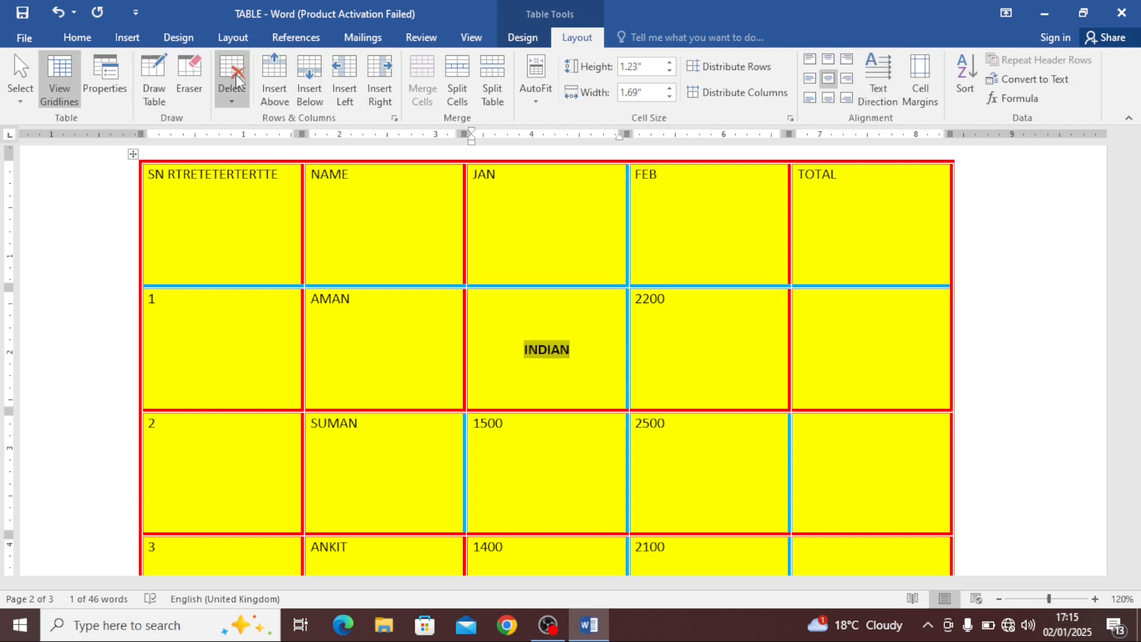
# Increase the INDIAN text's font size to 16 pt
pyautogui.click(83, 41)
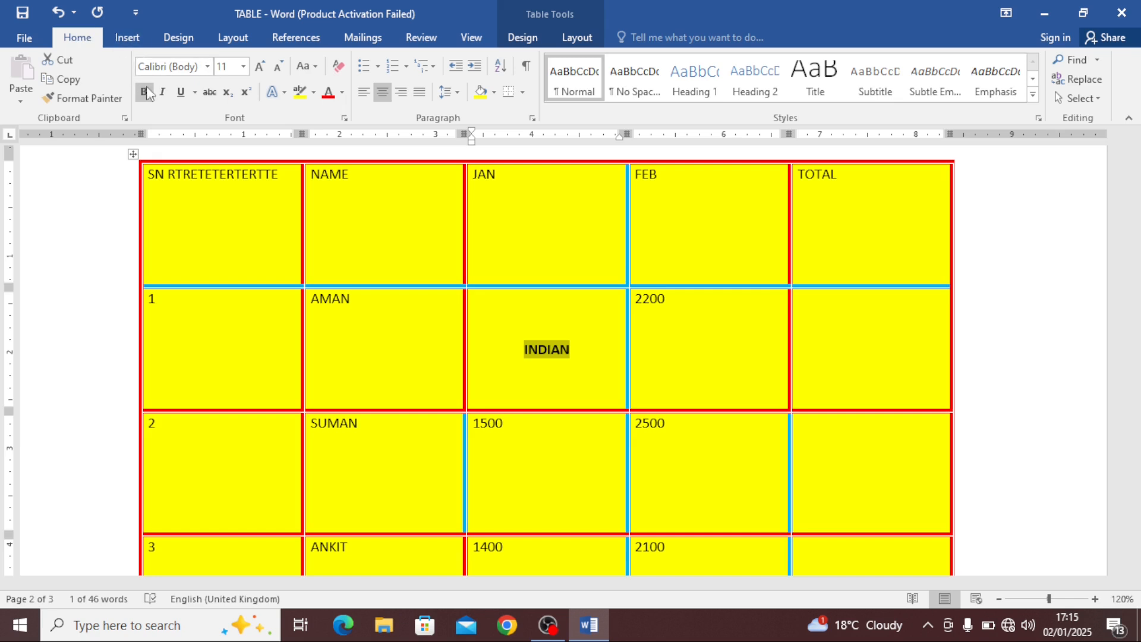
pyautogui.click(260, 66)
pyautogui.click(260, 66)
pyautogui.click(259, 66)
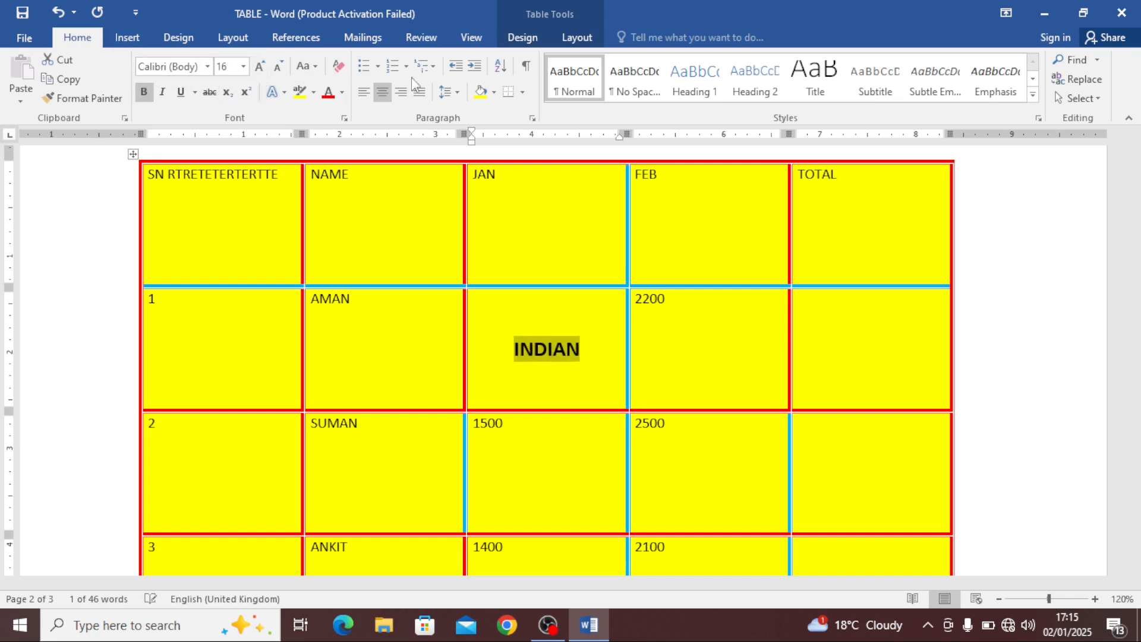
pyautogui.click(568, 37)
# Cycle the enlarged INDIAN text through all Text Direction options, returning to horizontal
pyautogui.click(881, 87)
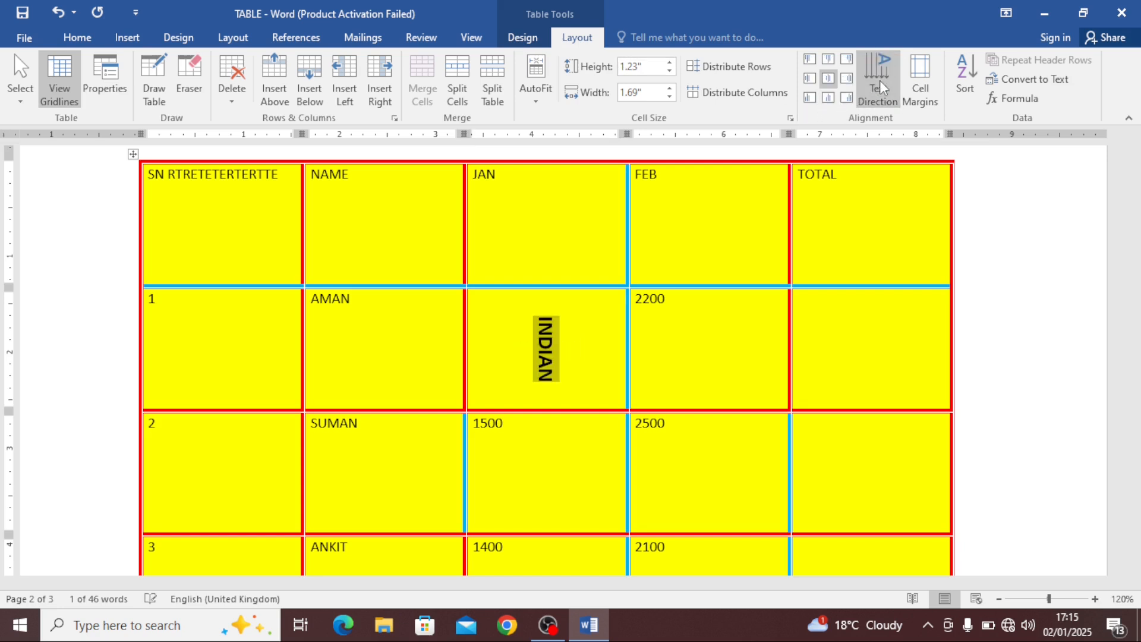
pyautogui.click(881, 87)
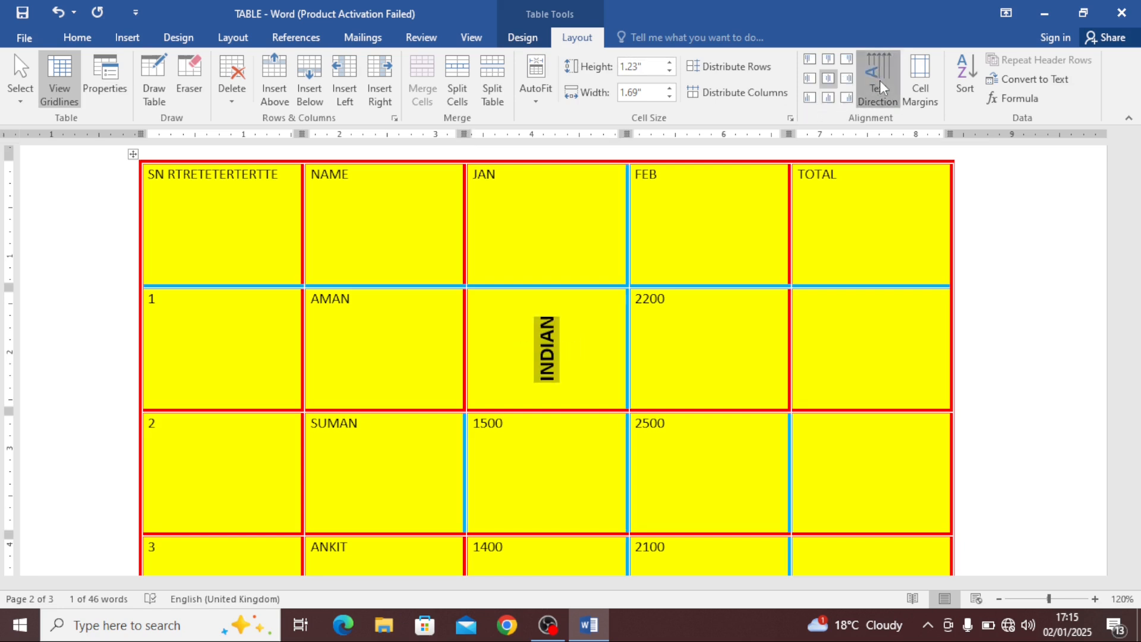
pyautogui.click(881, 86)
pyautogui.click(881, 87)
pyautogui.click(881, 87)
pyautogui.click(881, 87)
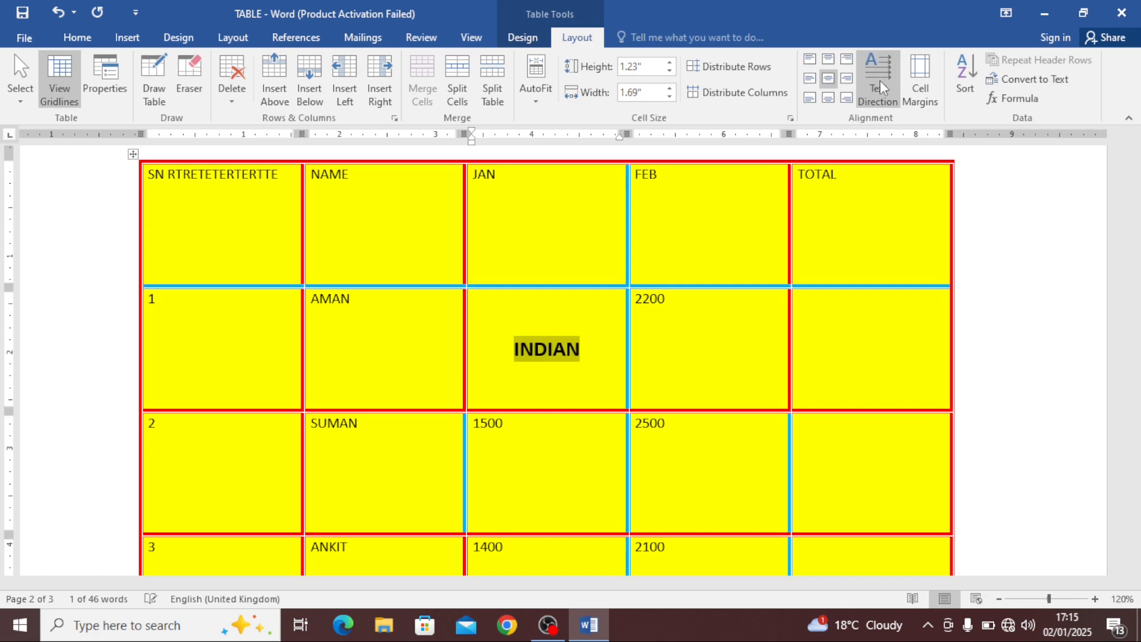
# Open the Cell Margins table options dialog and close it
pyautogui.click(920, 80)
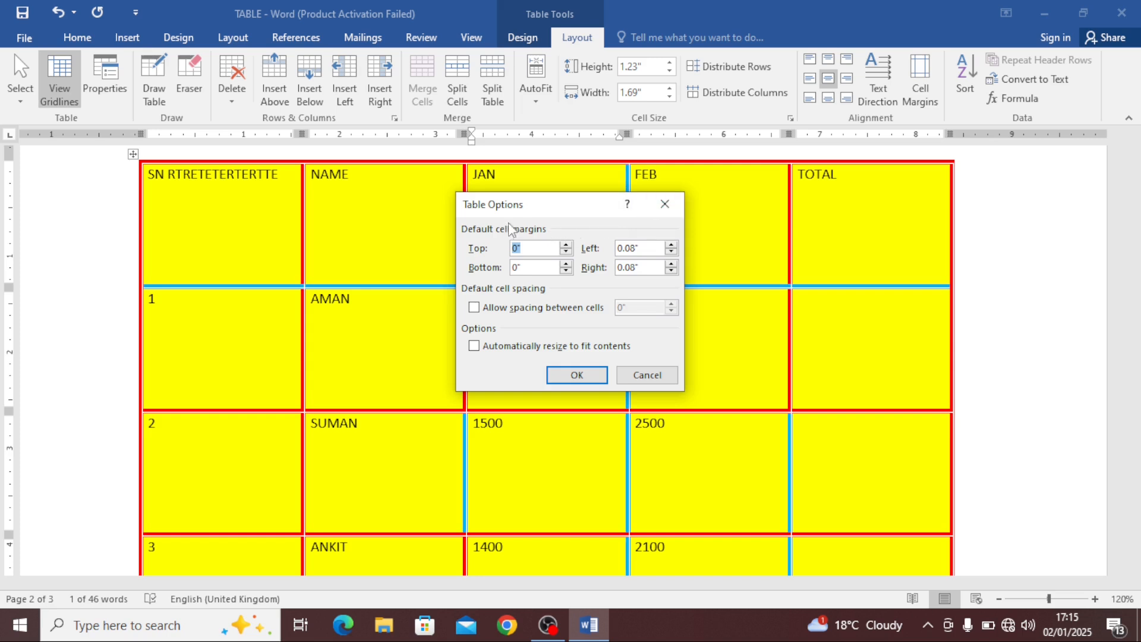
pyautogui.click(665, 204)
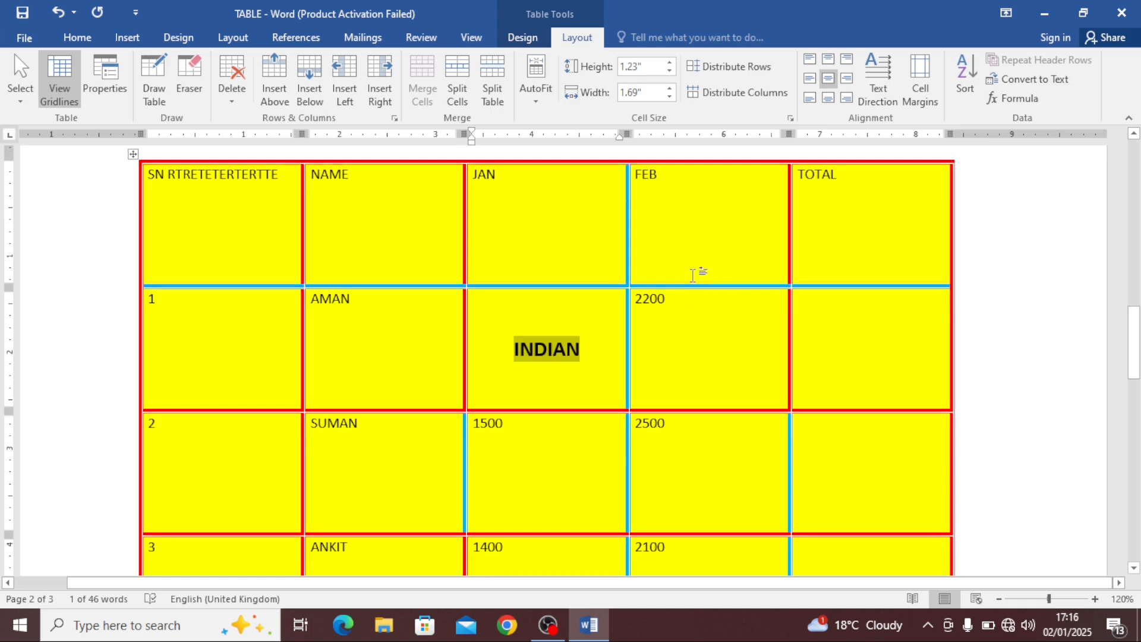
# Replace INDIAN with 1200 in AMAN's JAN cell and align it top center
pyautogui.scroll(1, 700, 268)
pyautogui.write('1200')
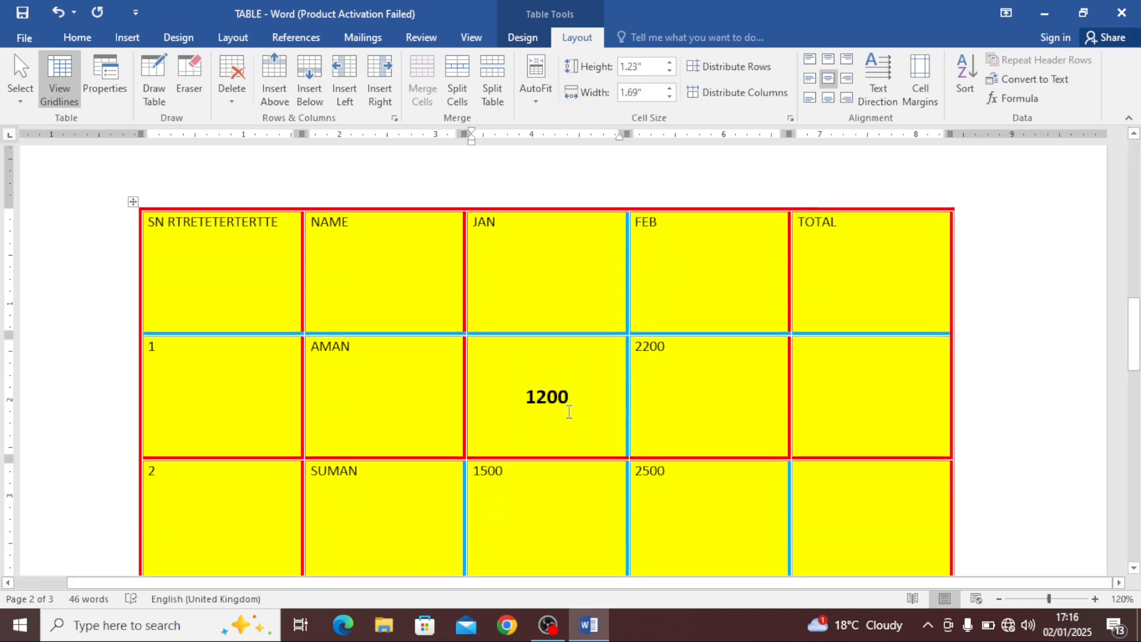
pyautogui.click(651, 439)
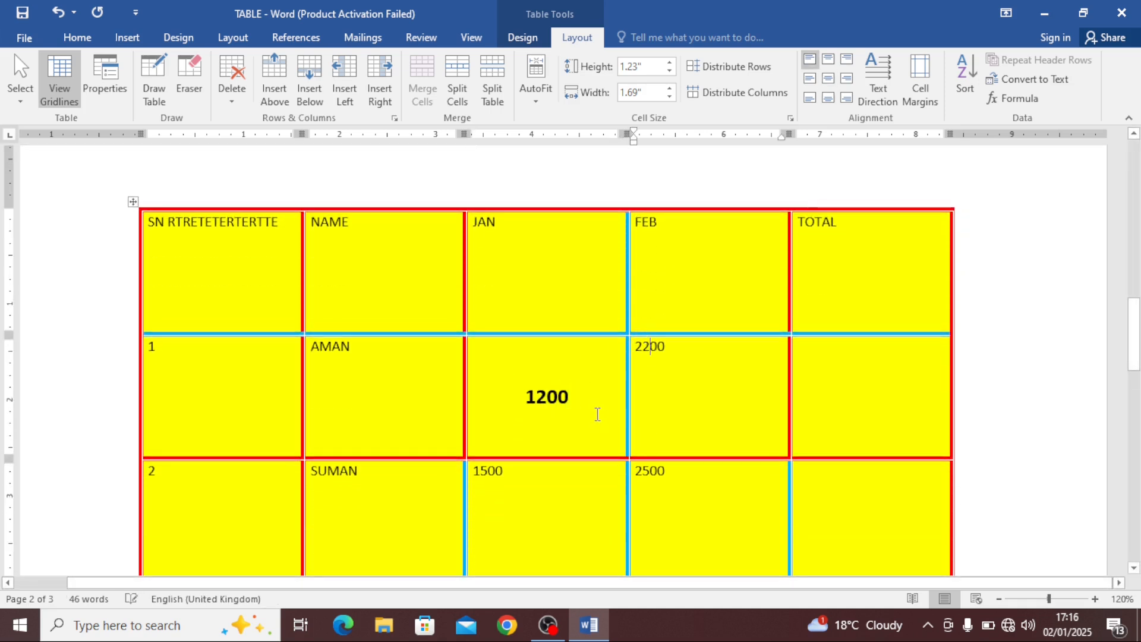
pyautogui.moveTo(597, 414); pyautogui.dragTo(491, 377)
pyautogui.click(829, 59)
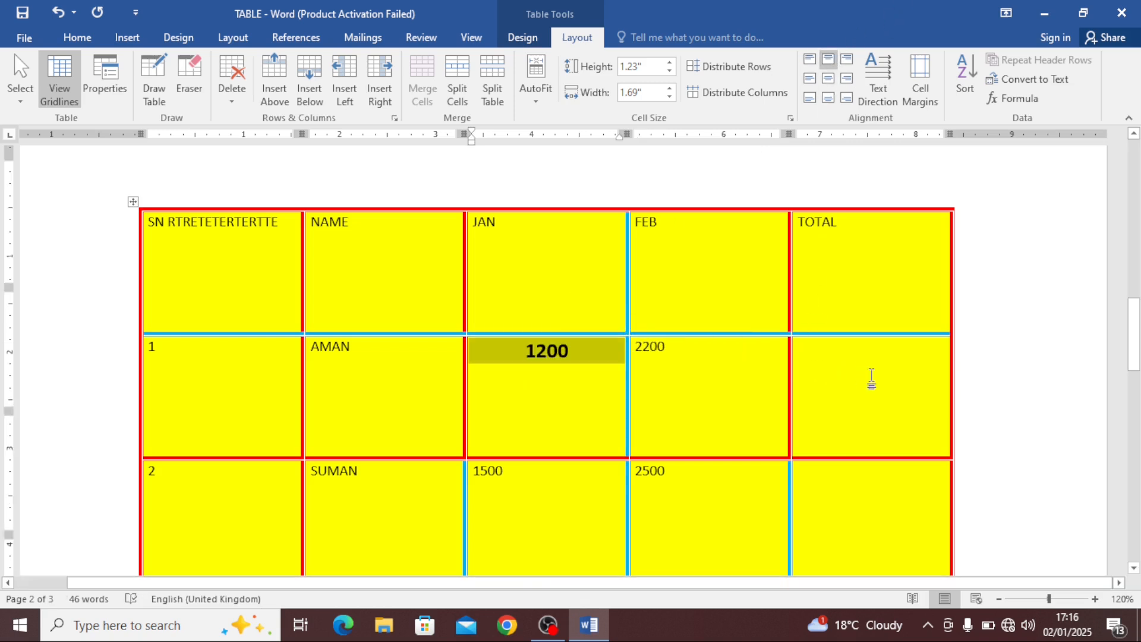
# Select the whole table and set its row height to 0.5"
pyautogui.scroll(-3, 871, 376)
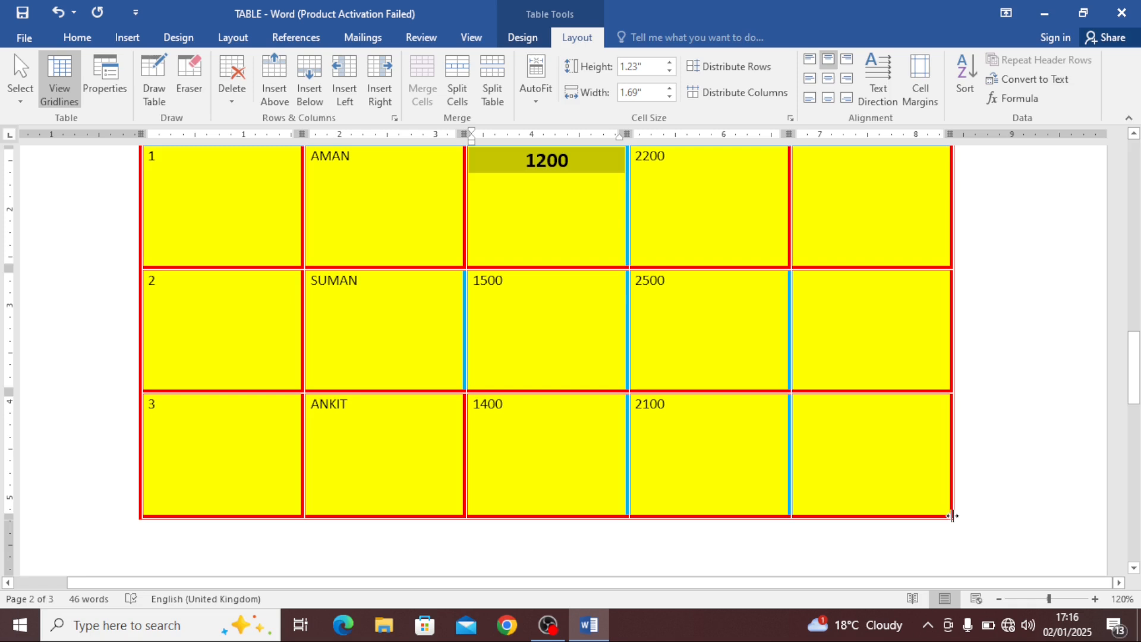
pyautogui.scroll(3, 487, 280)
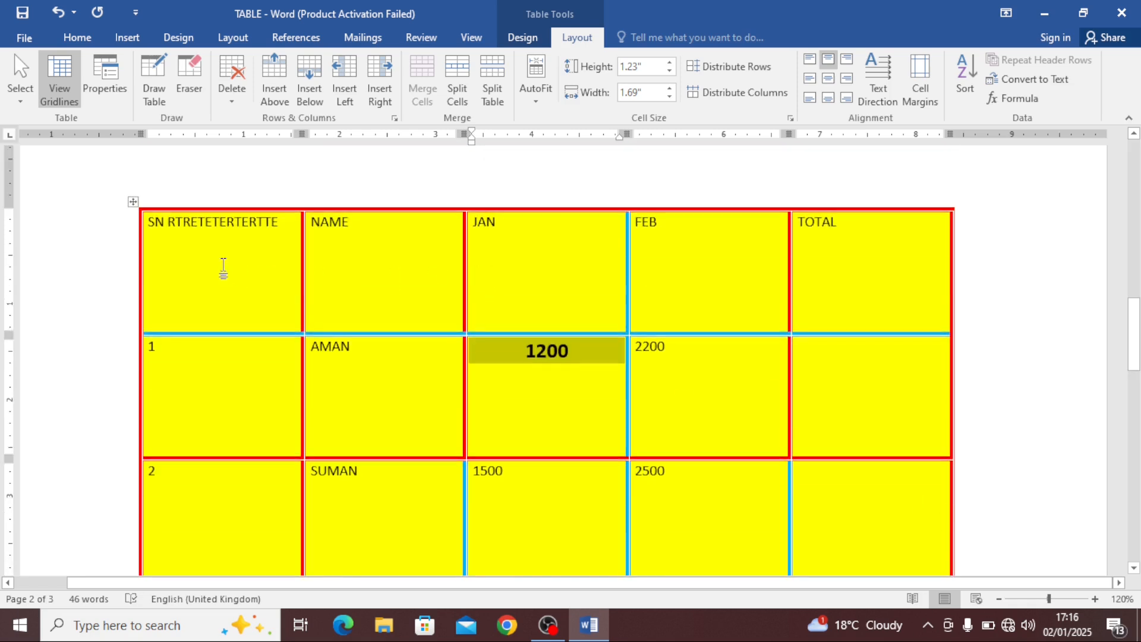
pyautogui.click(132, 202)
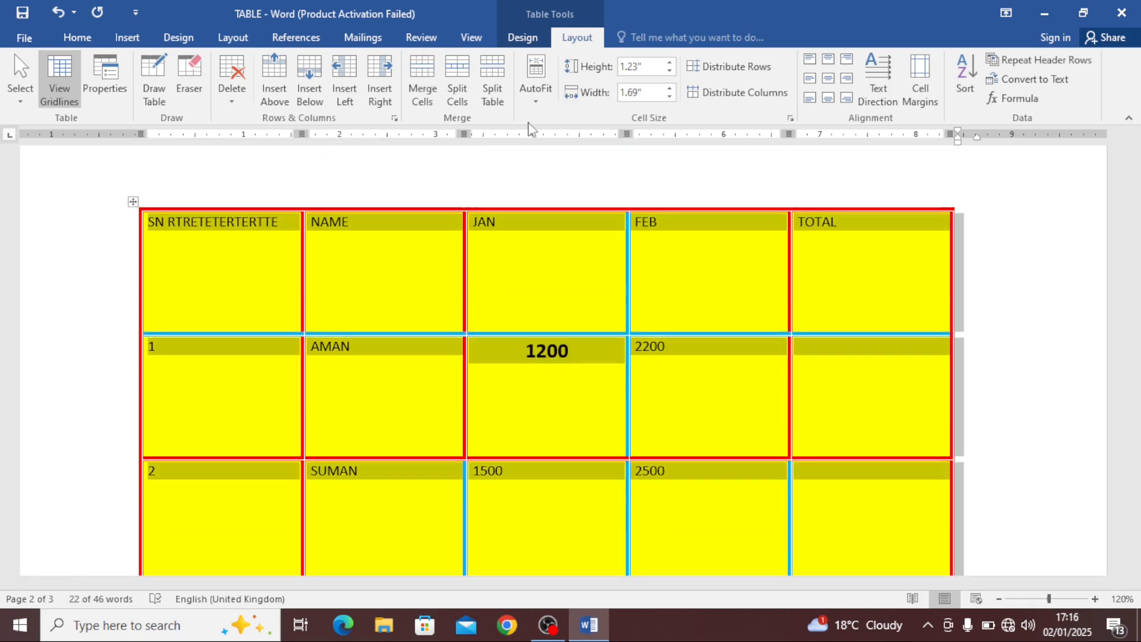
pyautogui.click(670, 71)
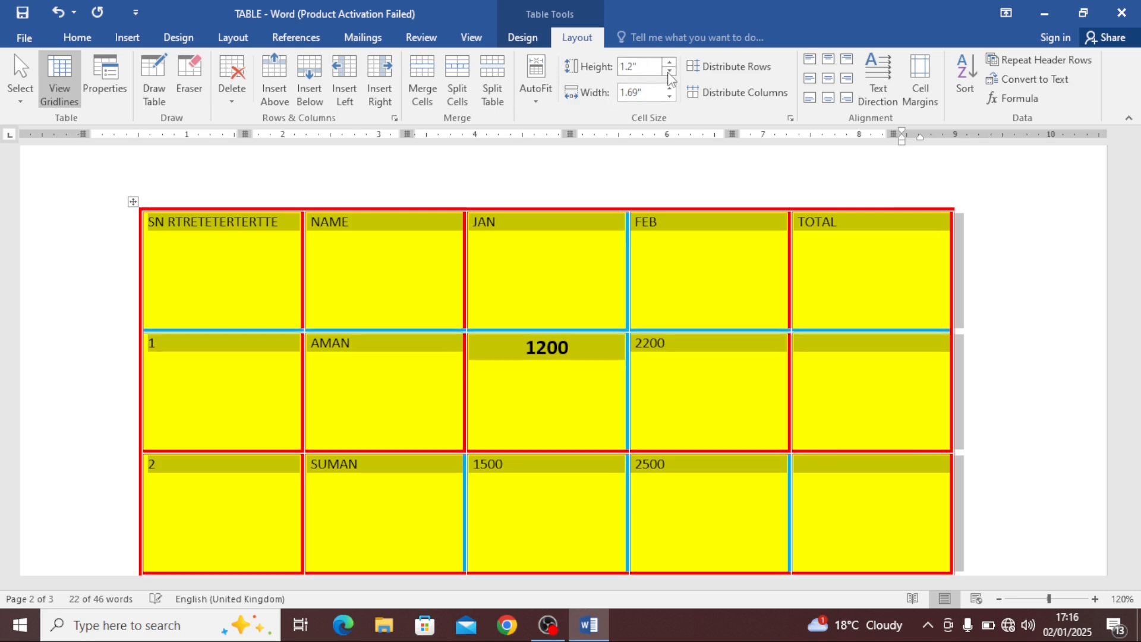
pyautogui.click(669, 71)
pyautogui.click(670, 71)
pyautogui.click(670, 70)
pyautogui.click(670, 71)
pyautogui.click(670, 70)
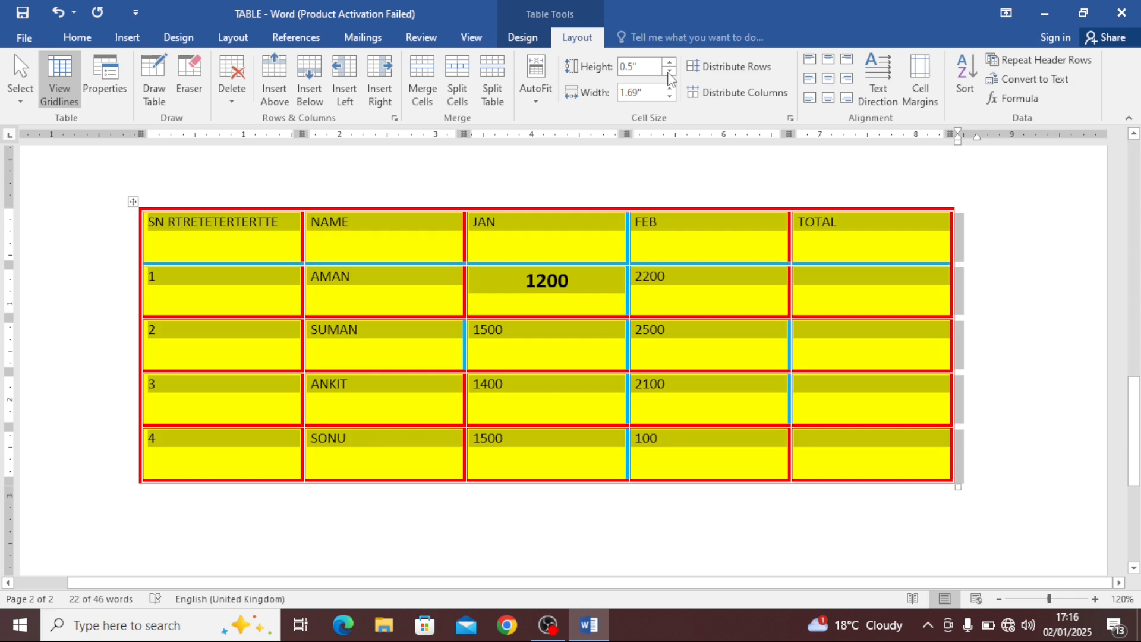
# Shrink the whole table slightly using its corner resize handle
pyautogui.click(850, 303)
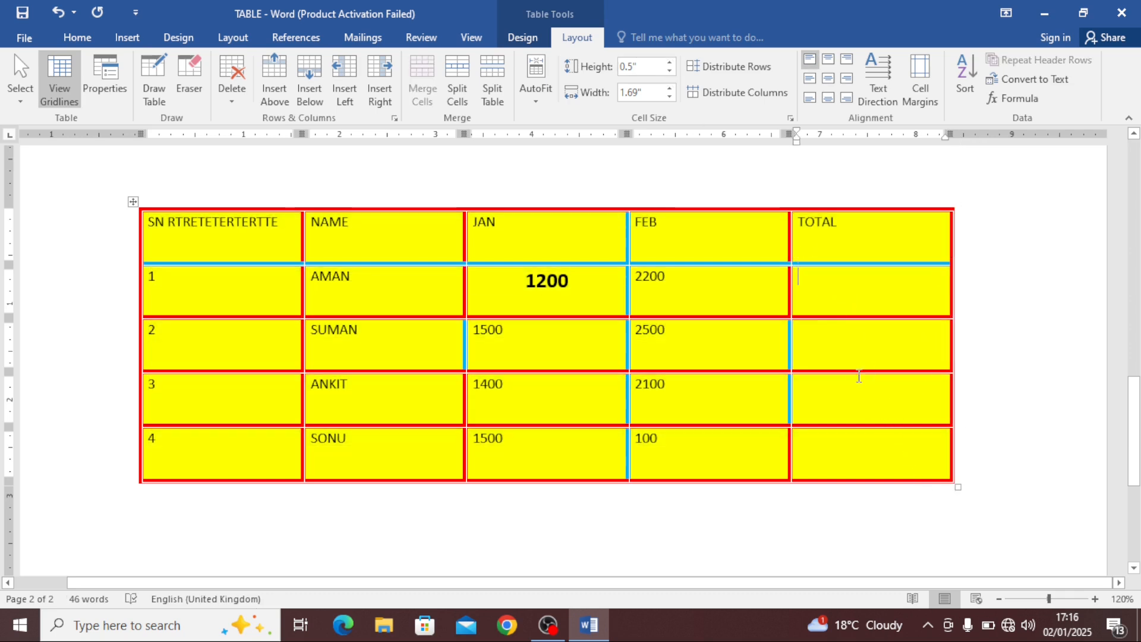
pyautogui.moveTo(957, 488); pyautogui.dragTo(903, 471)
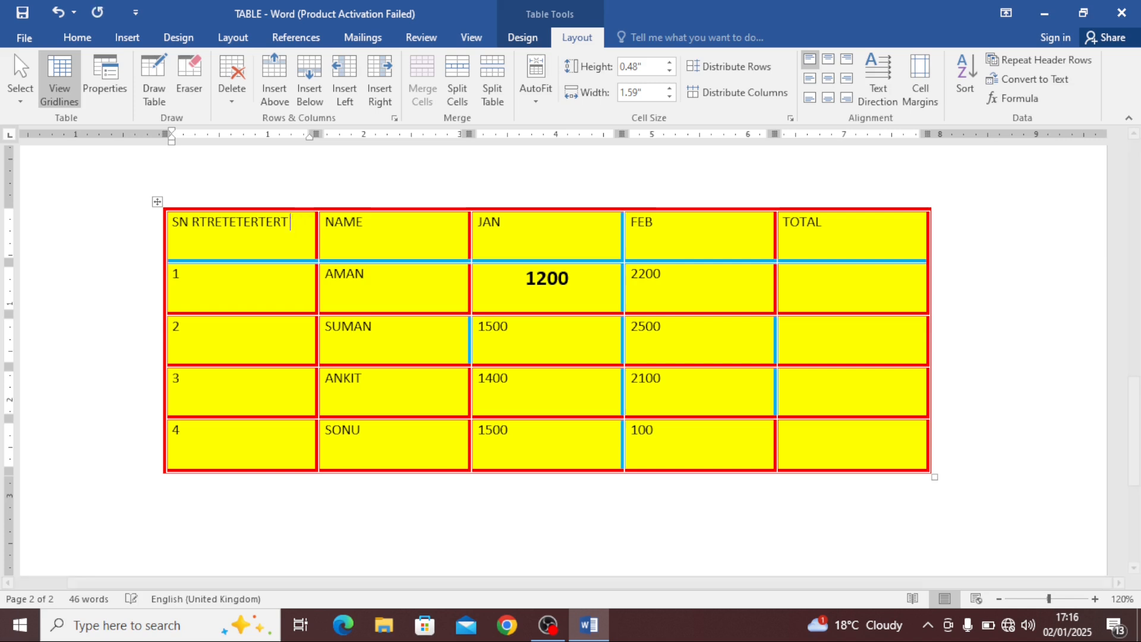
# Delete the extra characters after SN in the first header cell
pyautogui.press('BackSpace')
pyautogui.press('BackSpace')
pyautogui.press('BackSpace')
pyautogui.press('BackSpace')
pyautogui.press('BackSpace')
pyautogui.press('BackSpace')
pyautogui.press('BackSpace')
pyautogui.press('BackSpace')
pyautogui.press('BackSpace')
pyautogui.press('BackSpace')
pyautogui.press('BackSpace')
pyautogui.press('BackSpace')
pyautogui.press('BackSpace')
pyautogui.press('BackSpace')
pyautogui.press('BackSpace')
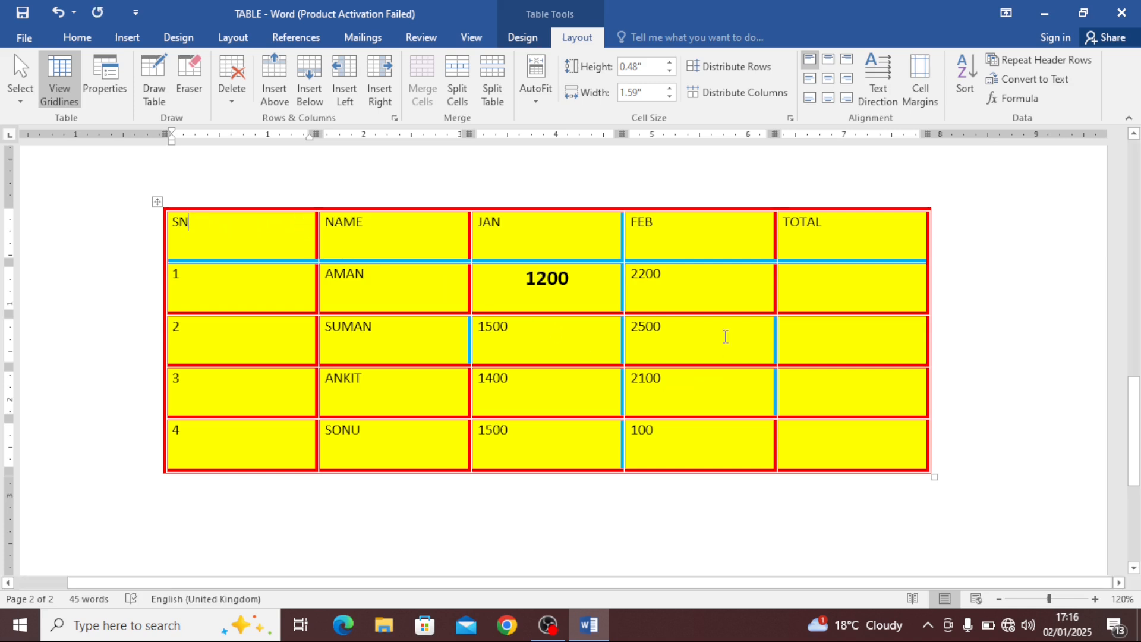
# Insert a formula =SUM(C2:D2) in AMAN's TOTAL cell
pyautogui.click(801, 288)
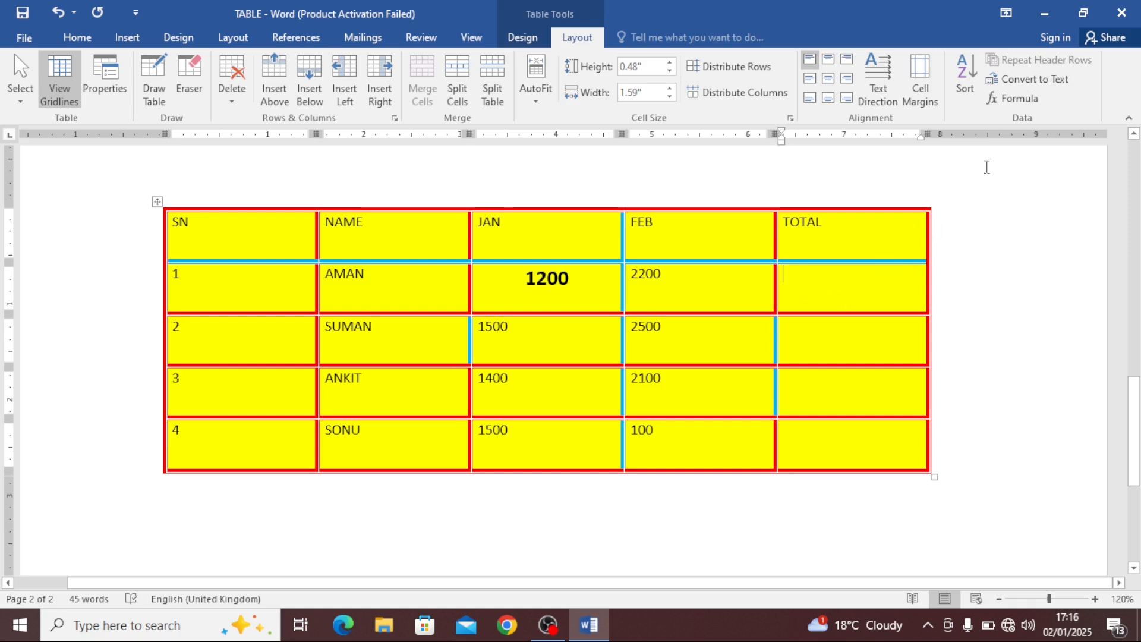
pyautogui.click(1035, 108)
pyautogui.moveTo(576, 231); pyautogui.dragTo(760, 313)
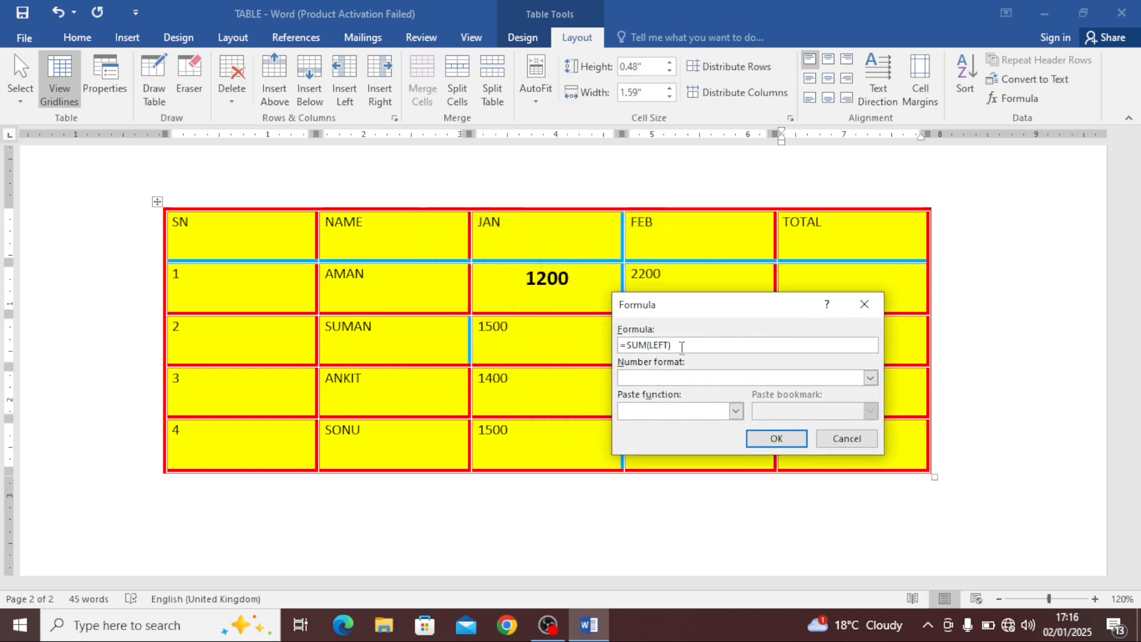
pyautogui.moveTo(703, 310); pyautogui.dragTo(689, 355)
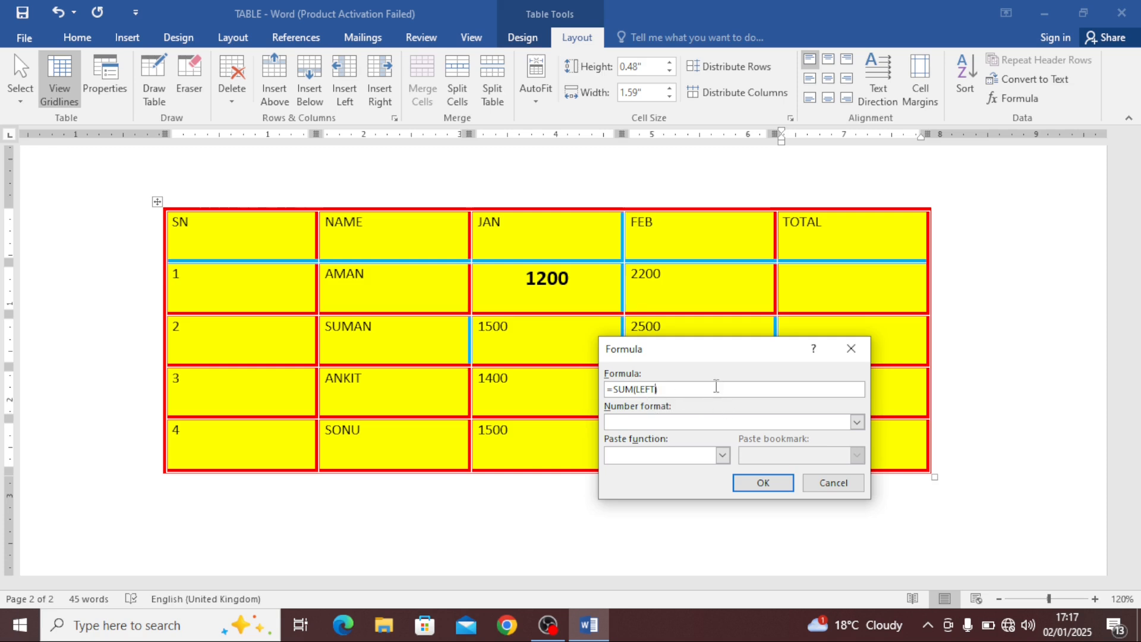
pyautogui.press('BackSpace')
pyautogui.press('BackSpace')
pyautogui.press('BackSpace')
pyautogui.press('BackSpace')
pyautogui.write('C2:')
pyautogui.write('D2')
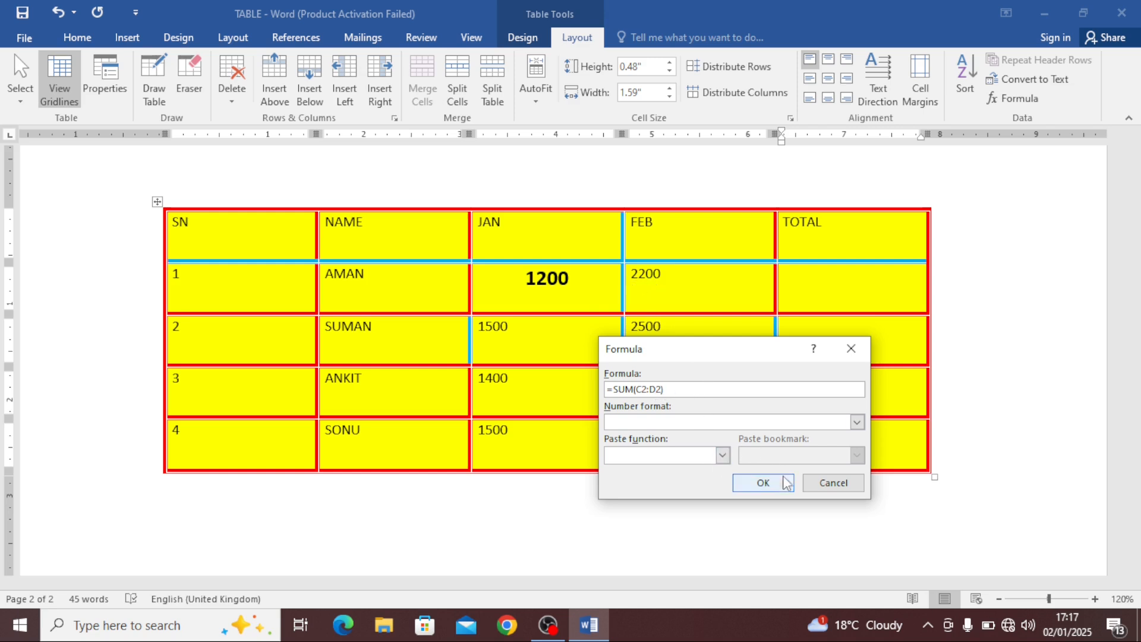
pyautogui.click(763, 483)
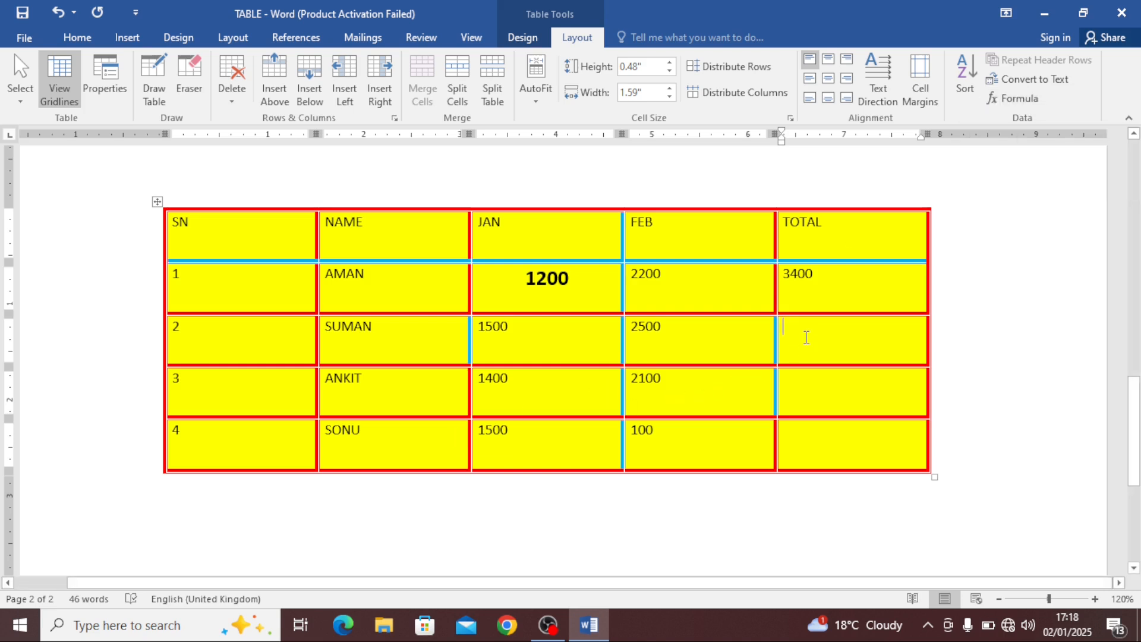
# Insert a field in SUMAN's TOTAL cell and enter =C3:D3) as its code
pyautogui.hotkey('ctrl', 'F9')
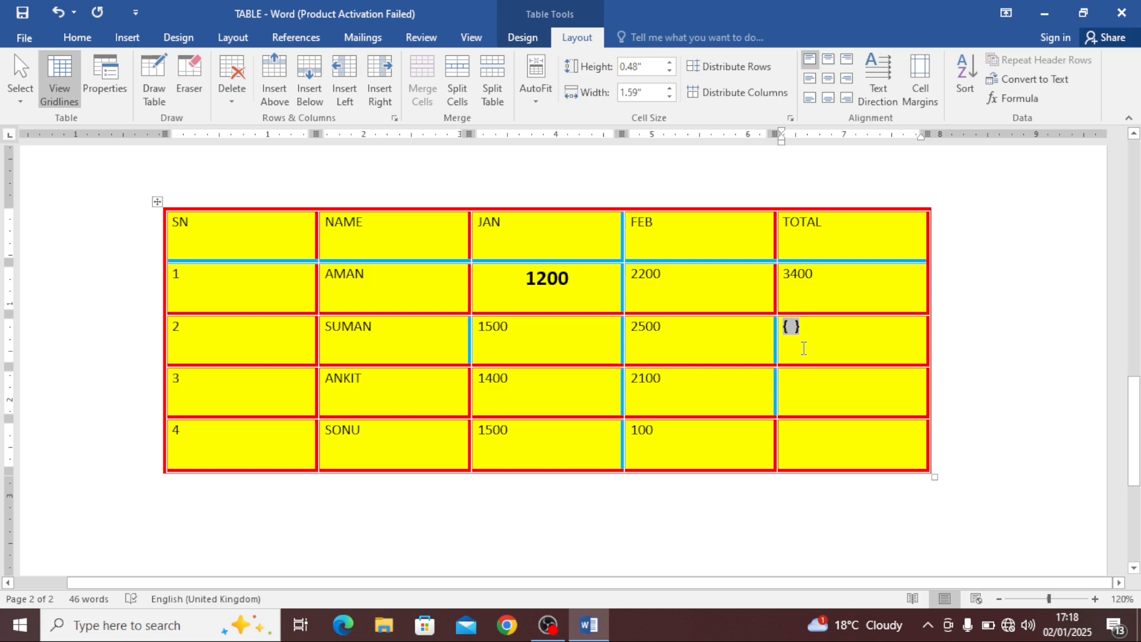
pyautogui.write('=')
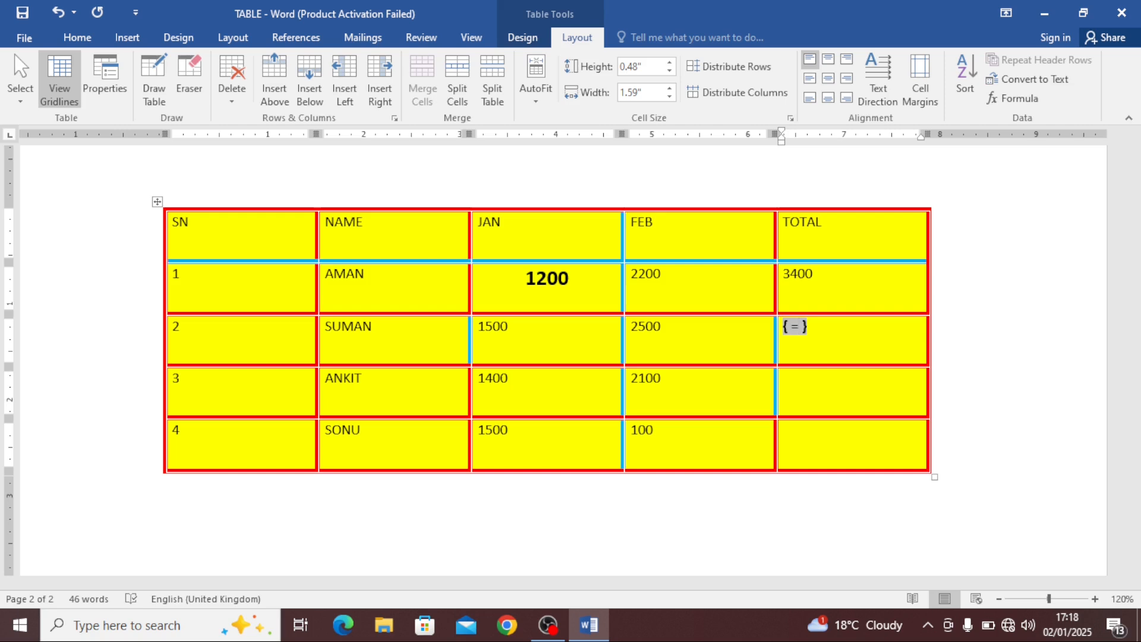
pyautogui.write('C3')
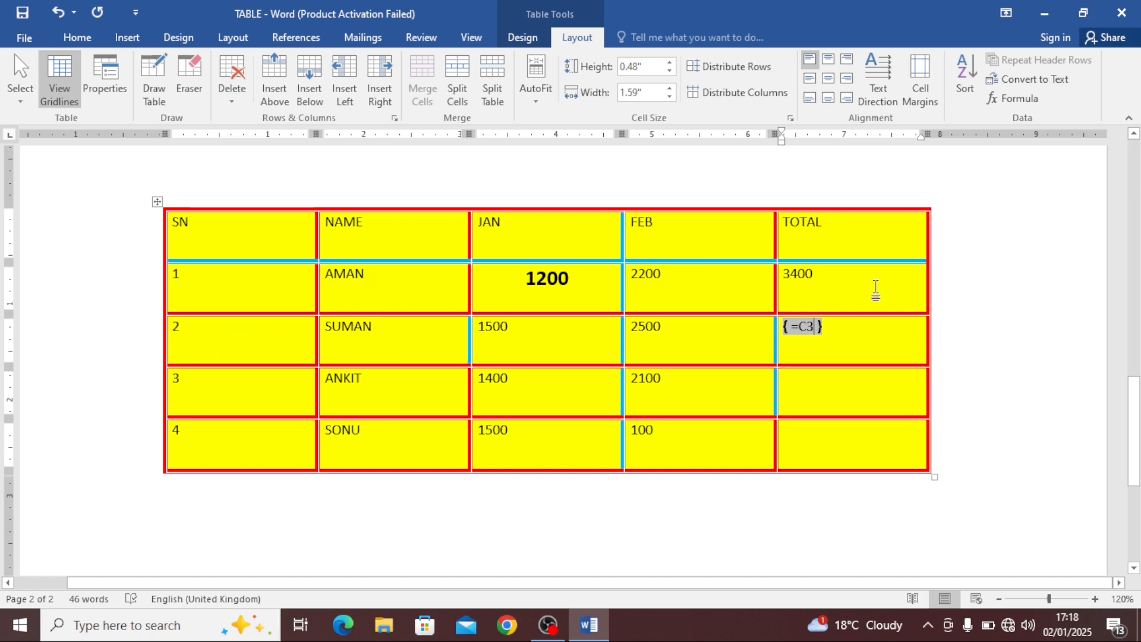
pyautogui.write(':')
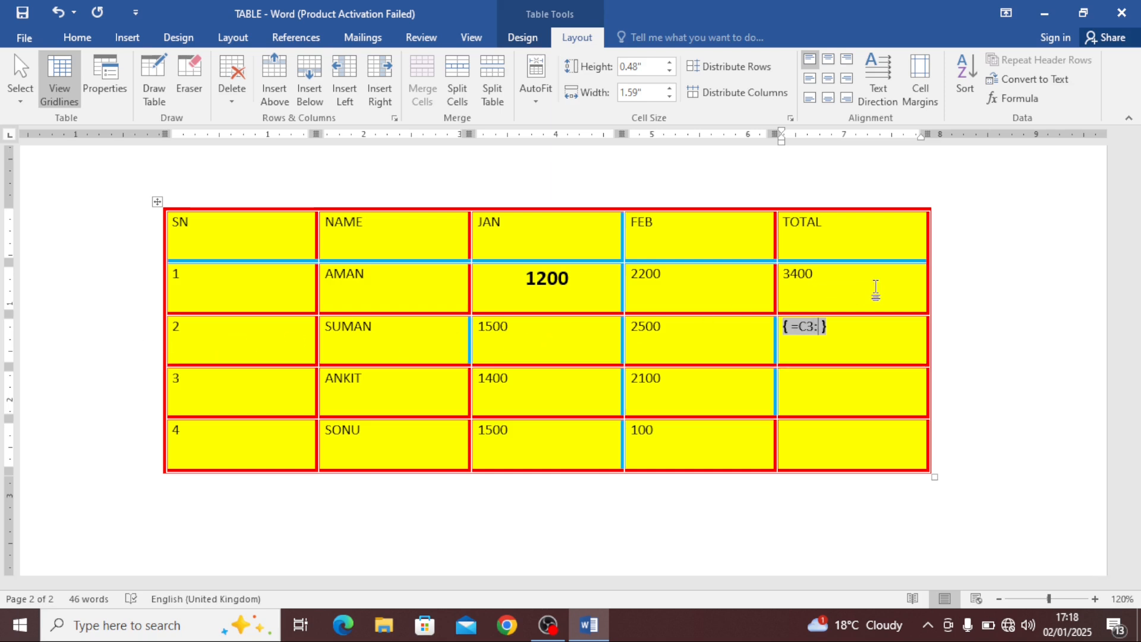
pyautogui.write('D3')
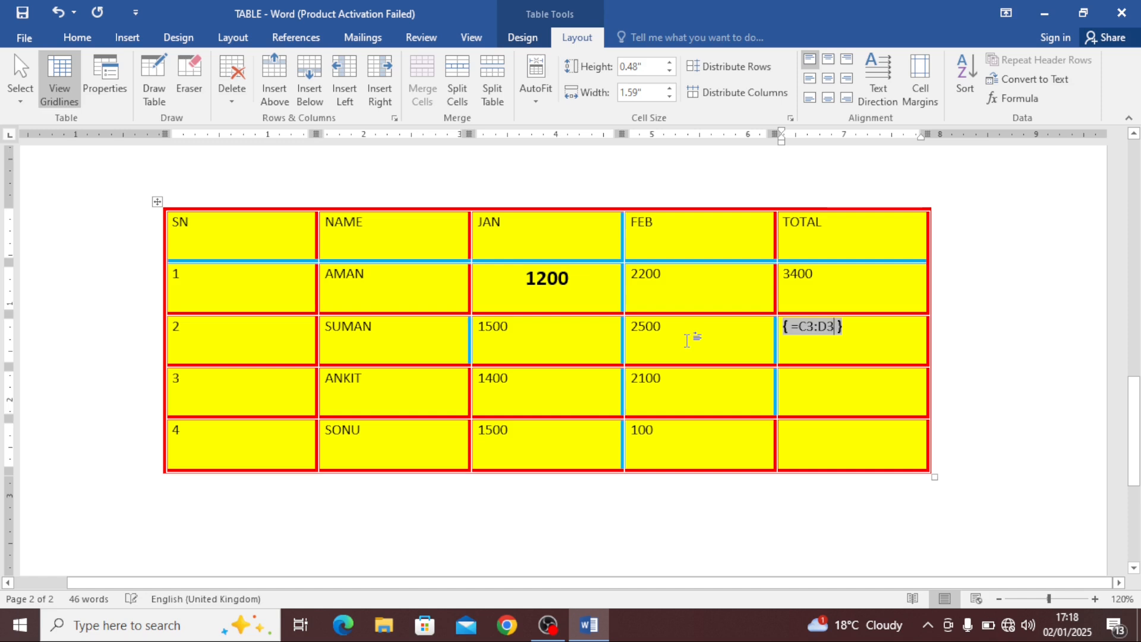
pyautogui.write(')')
pyautogui.write('SUM')
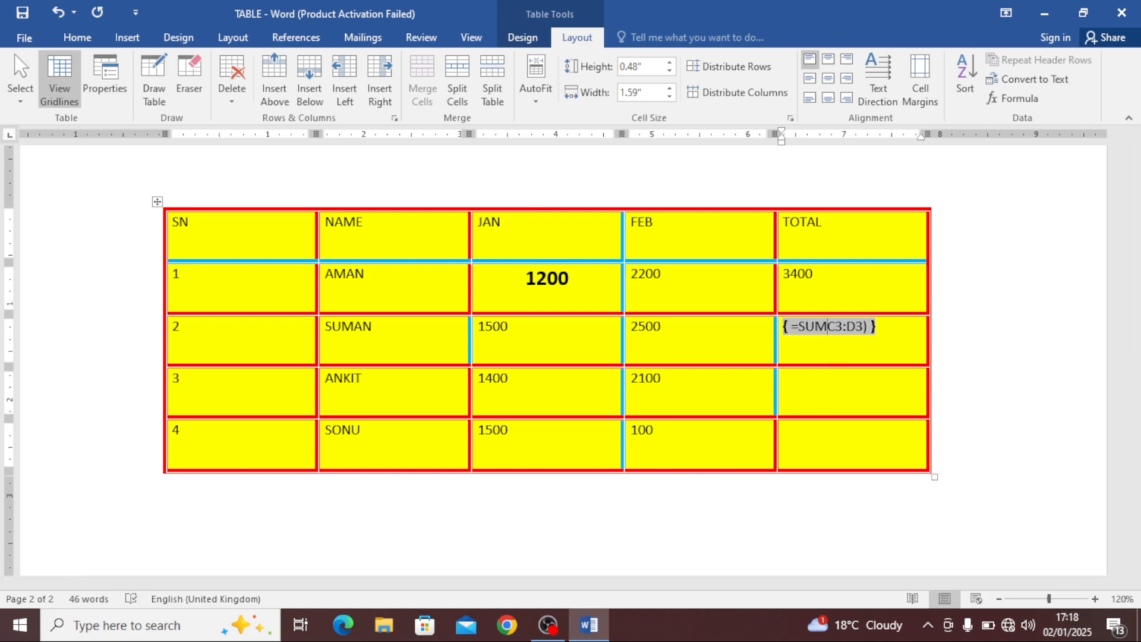
# Try switching the field's function between SUM, MAX and MIN, then update it as =MAXC3:D3)
pyautogui.press('BackSpace')
pyautogui.press('BackSpace')
pyautogui.press('BackSpace')
pyautogui.write('MAX')
pyautogui.press('BackSpace')
pyautogui.press('BackSpace')
pyautogui.press('BackSpace')
pyautogui.write('M')
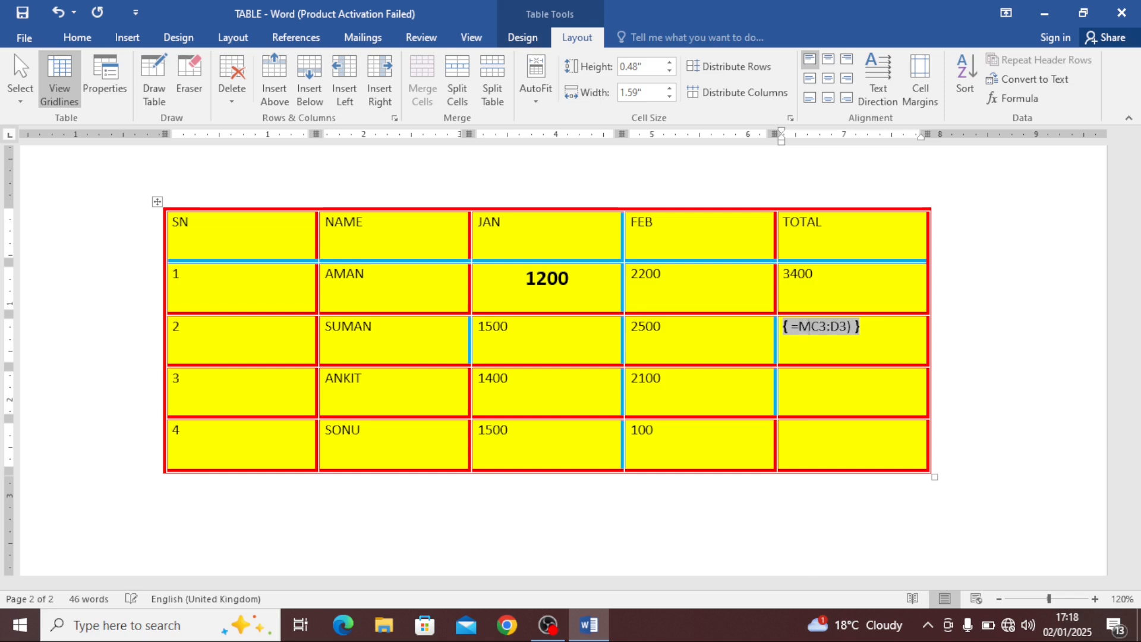
pyautogui.write('IN')
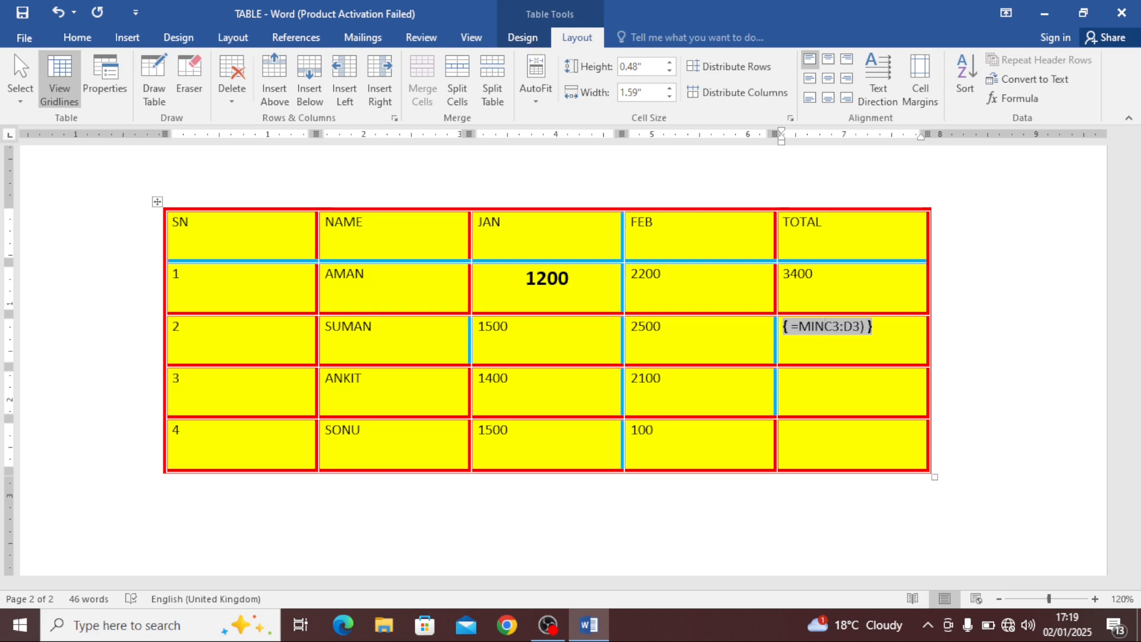
pyautogui.press('BackSpace')
pyautogui.press('BackSpace')
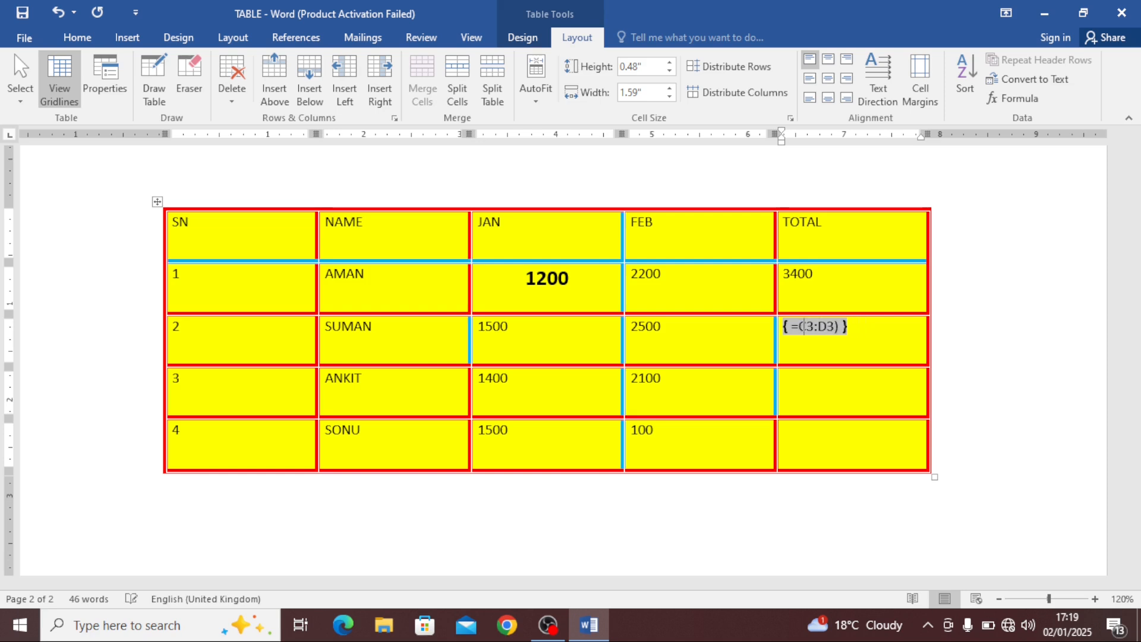
pyautogui.write('AX')
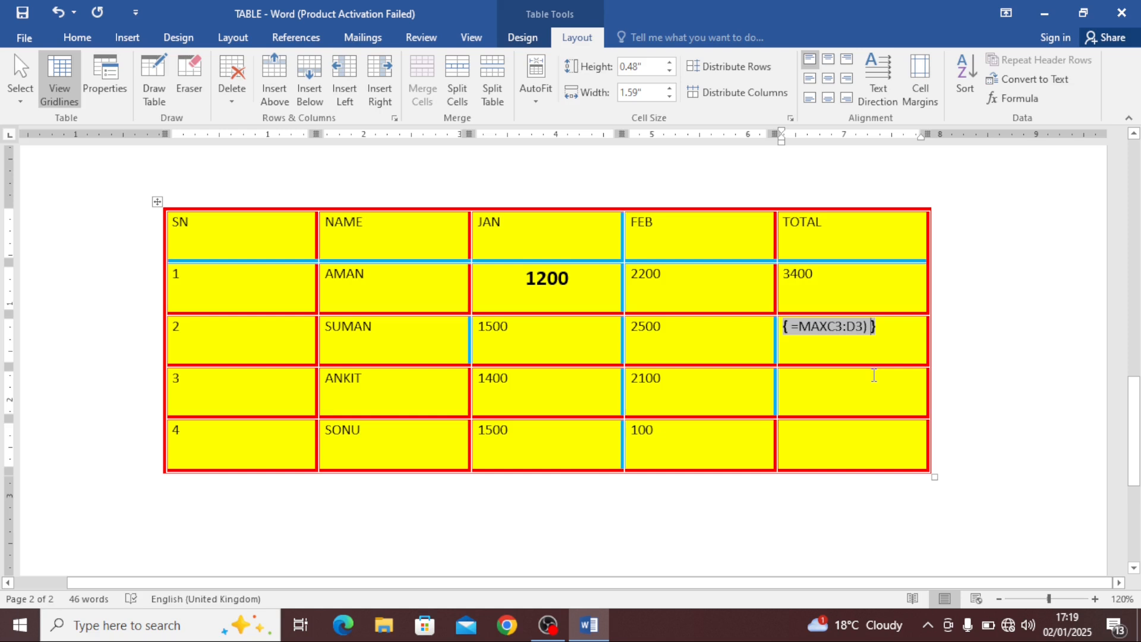
pyautogui.press('F9')
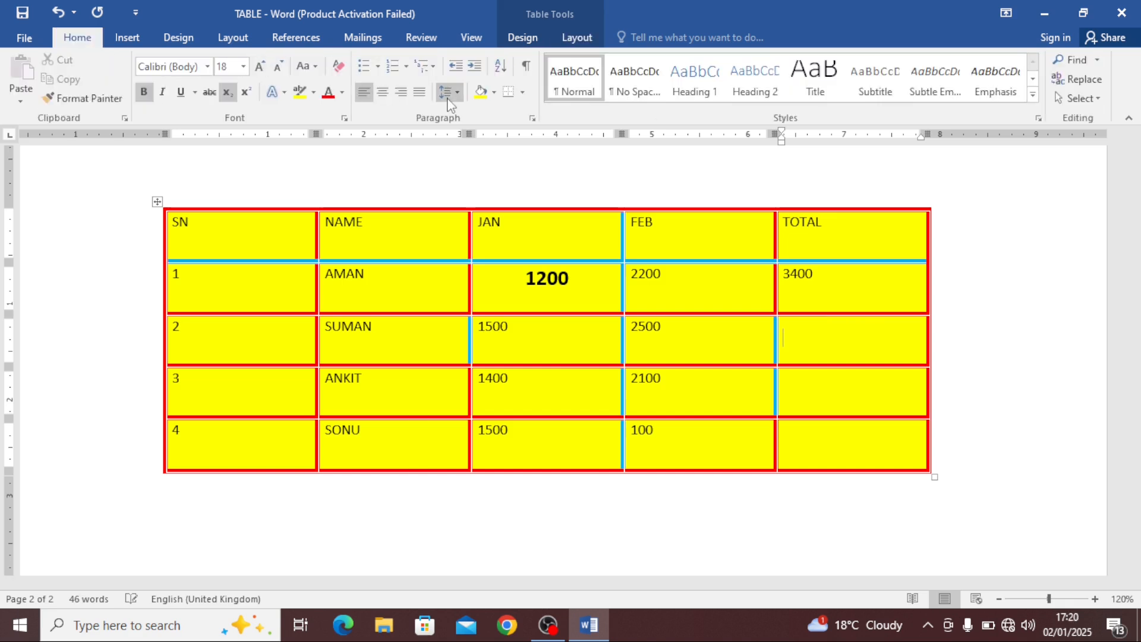
# Insert a field =SUM(C3:D3) in SUMAN's TOTAL cell and update it
pyautogui.hotkey('ctrl', 'F9')
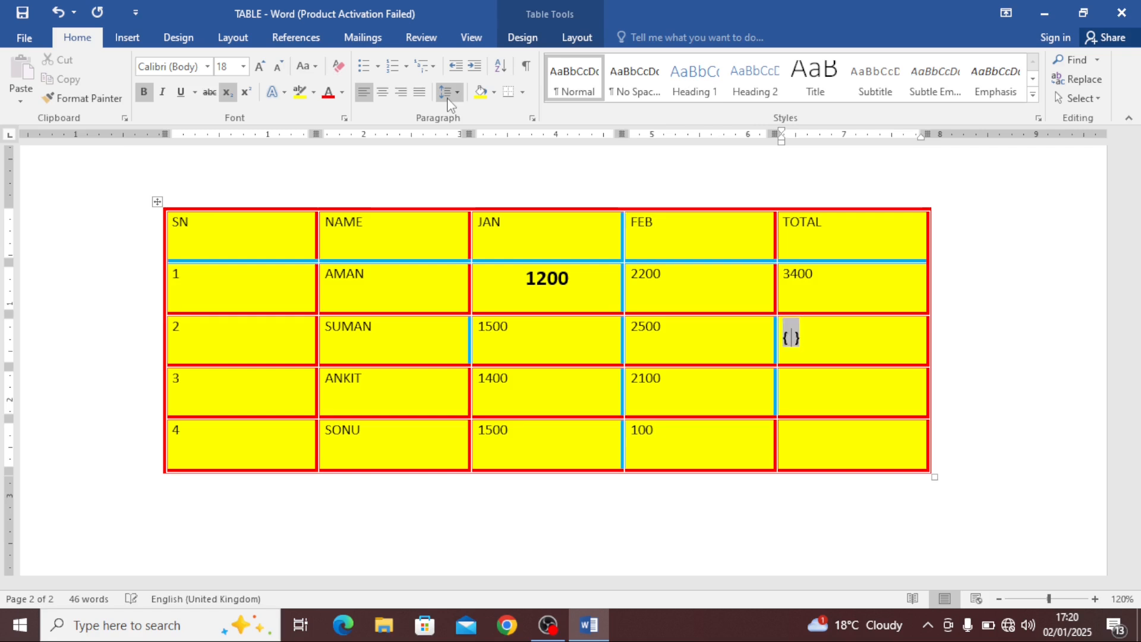
pyautogui.write('=')
pyautogui.write('SUM')
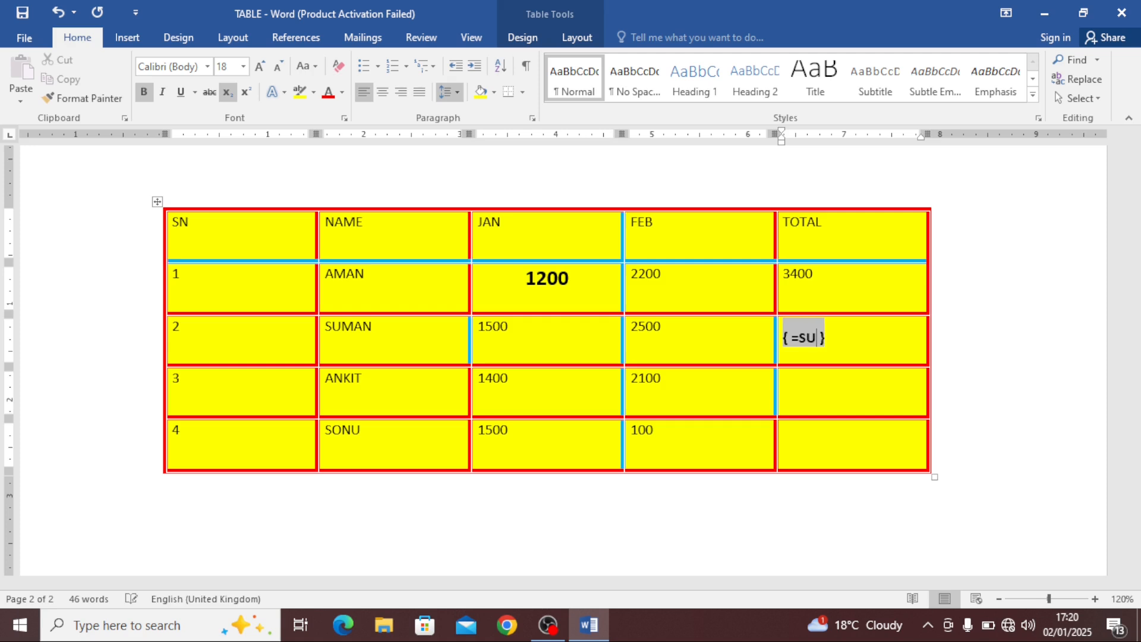
pyautogui.write('(C')
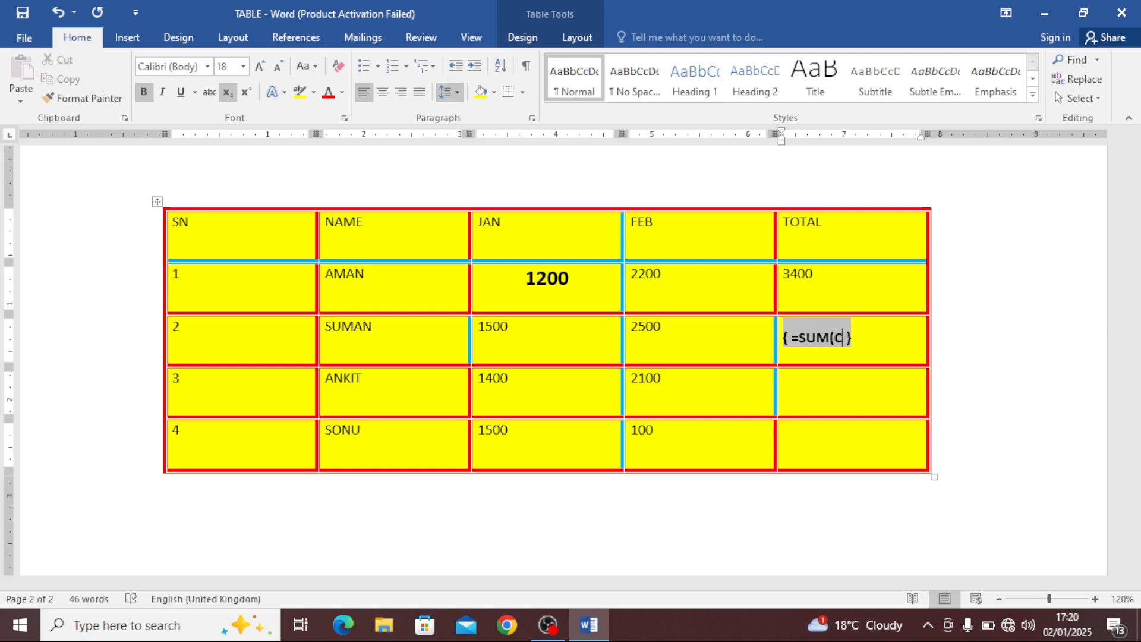
pyautogui.write('3')
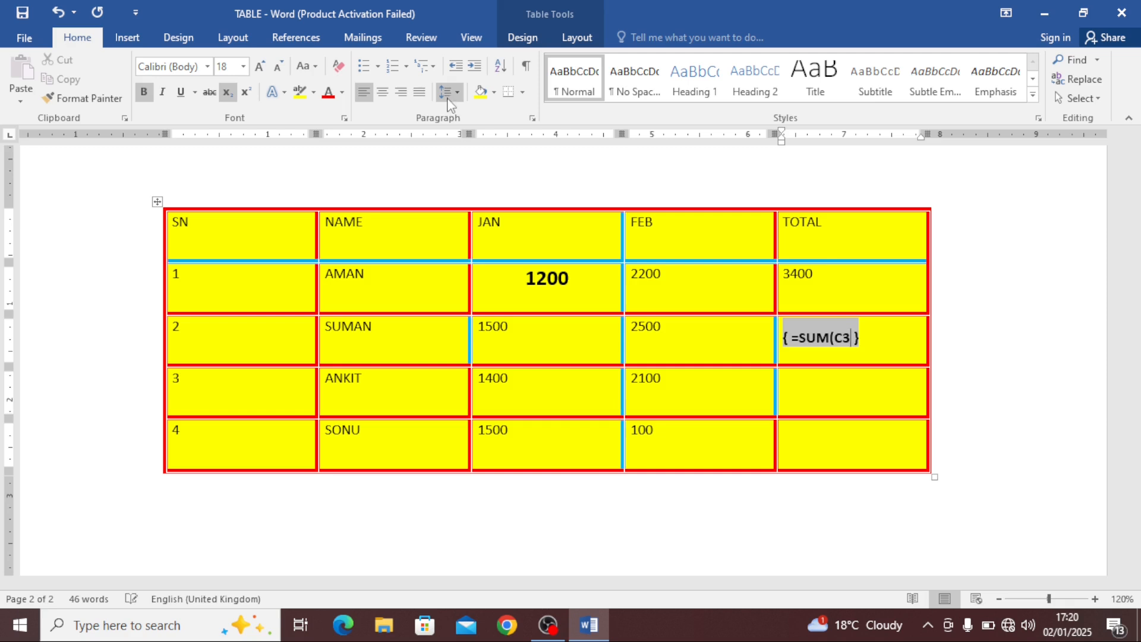
pyautogui.write(':D3')
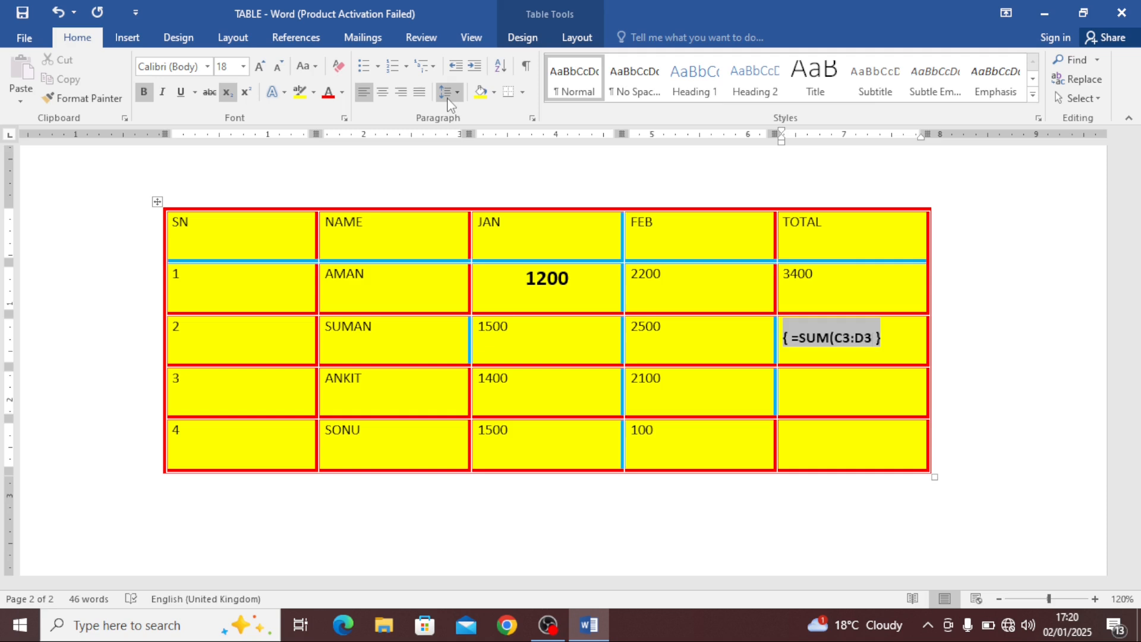
pyautogui.write(')')
pyautogui.press('F9')
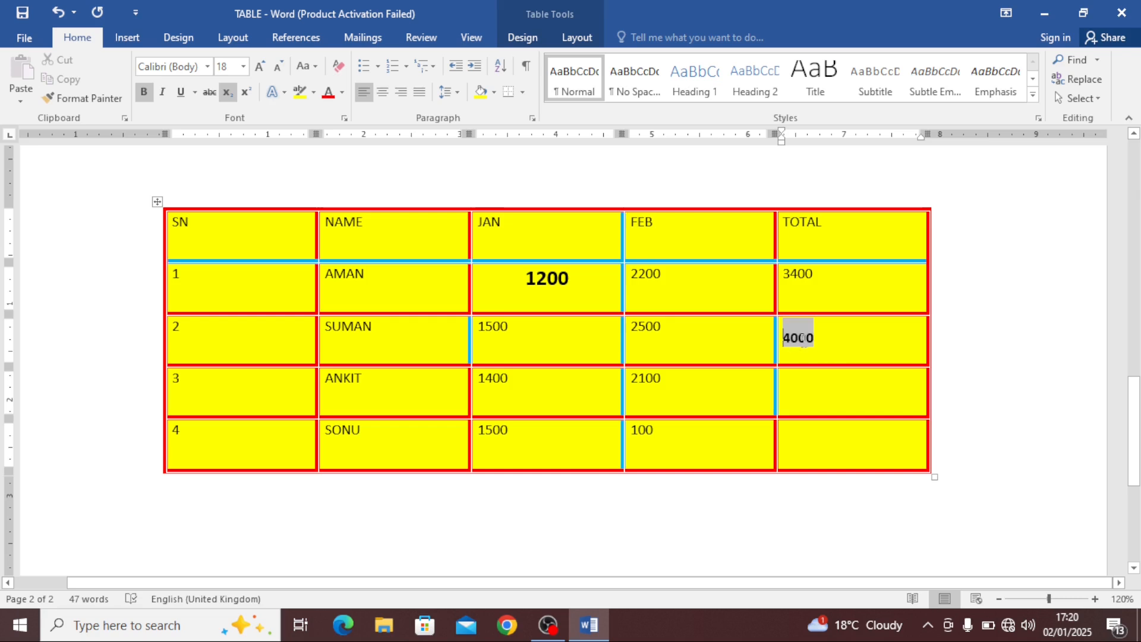
pyautogui.click(522, 36)
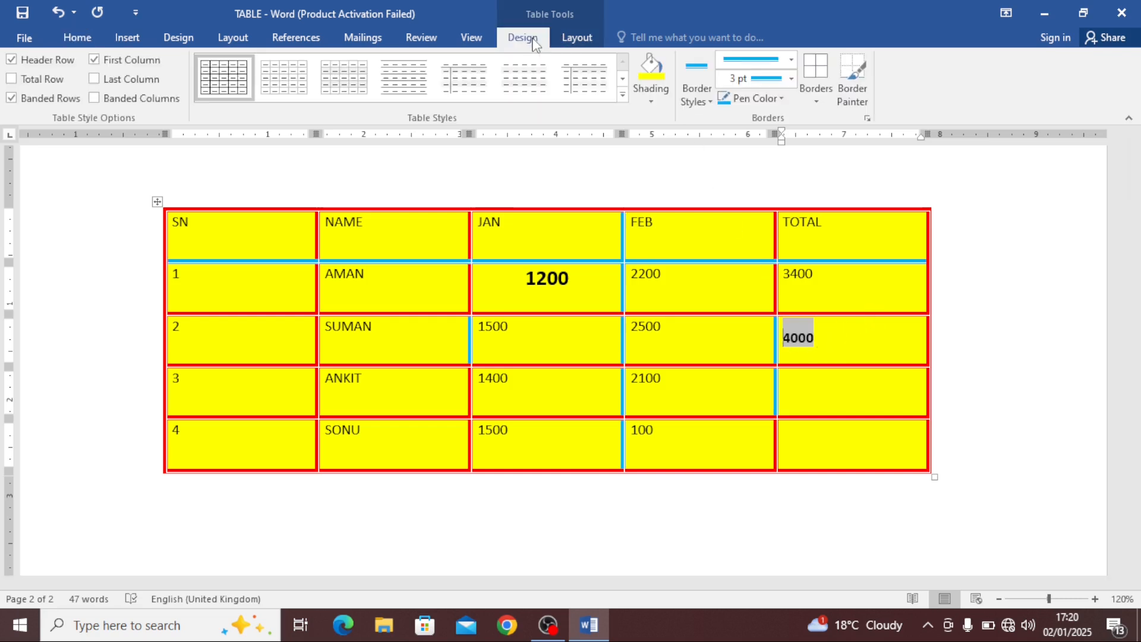
pyautogui.click(577, 37)
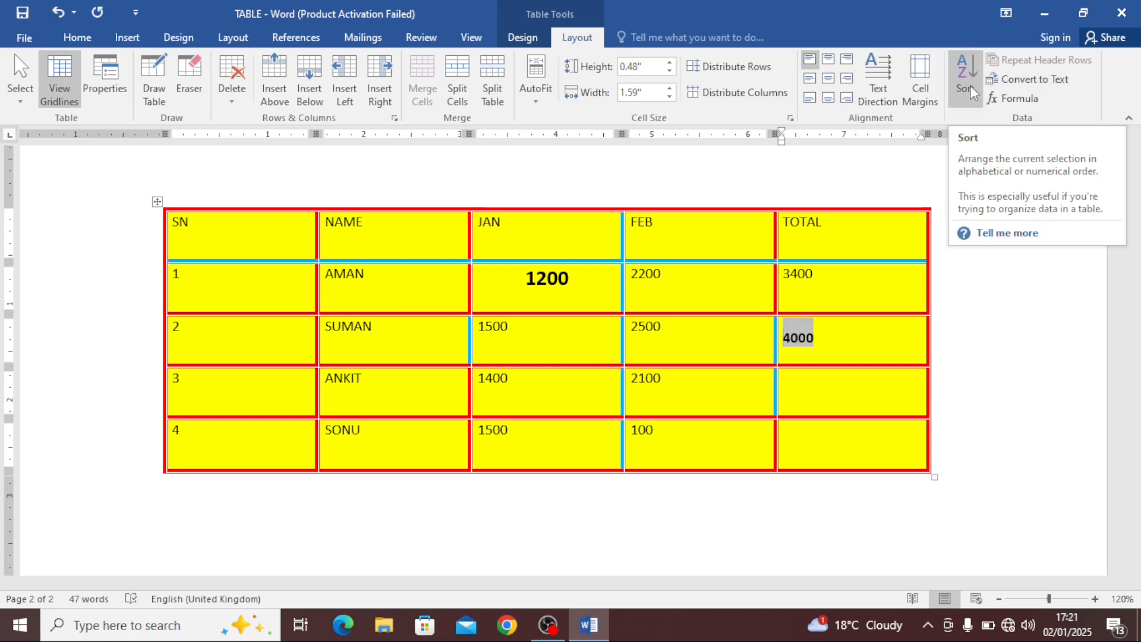
pyautogui.click(584, 272)
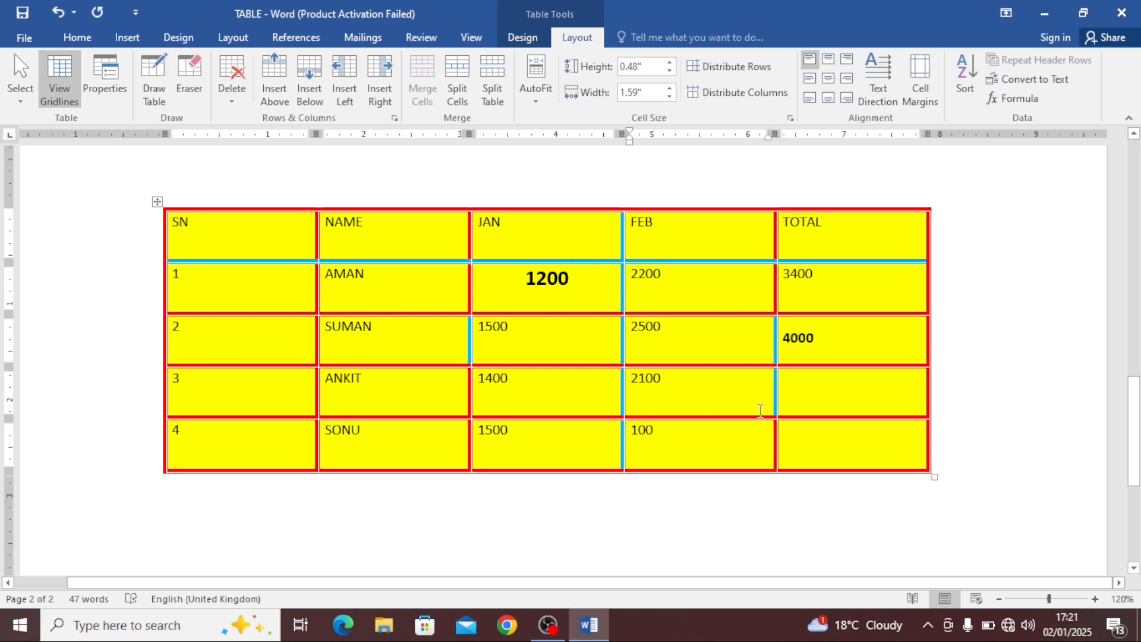
pyautogui.click(744, 396)
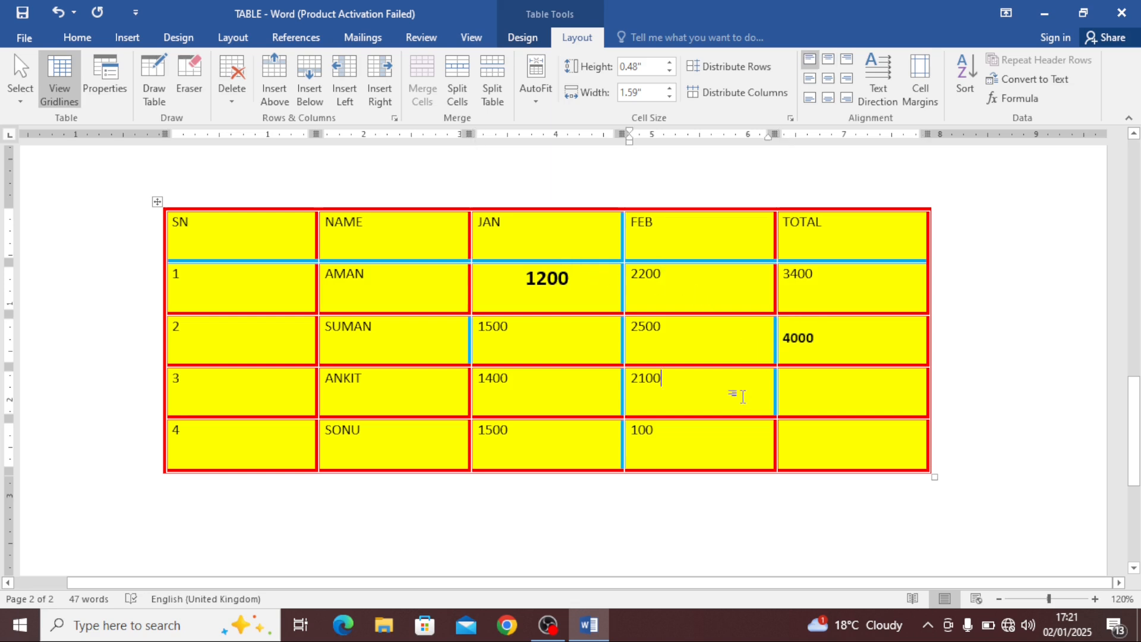